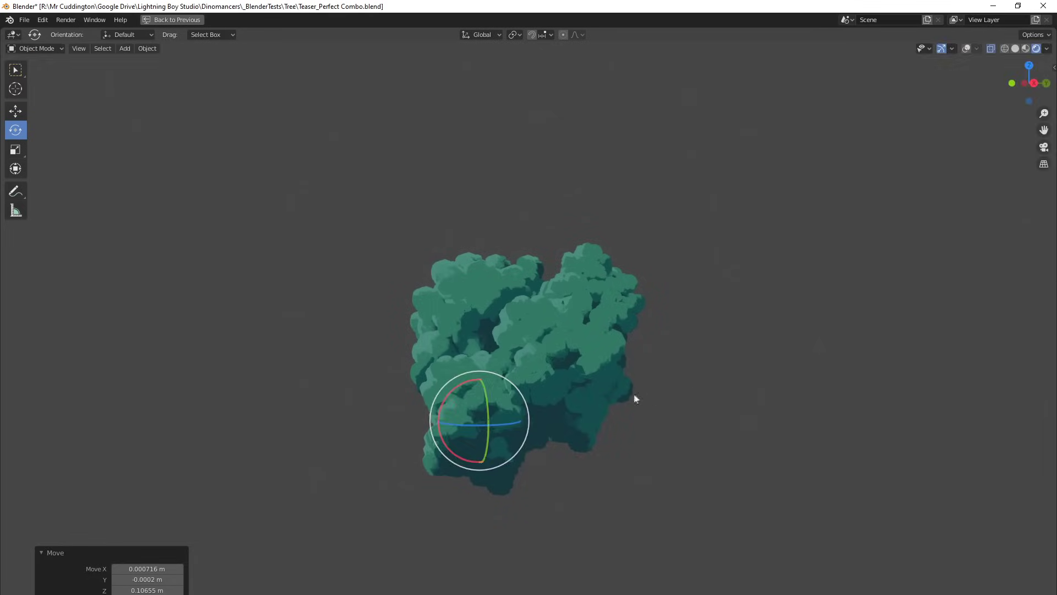
Step: Duplicate the foliage clump, then rotate the placed copy and stretch it along X by a factor of about 2.033
key("shift+d")
left_click(762, 382)
key("r")
left_click(672, 488)
middle_click_drag(672, 488, 768, 422)
key("s")
key("x")
left_click(818, 423)
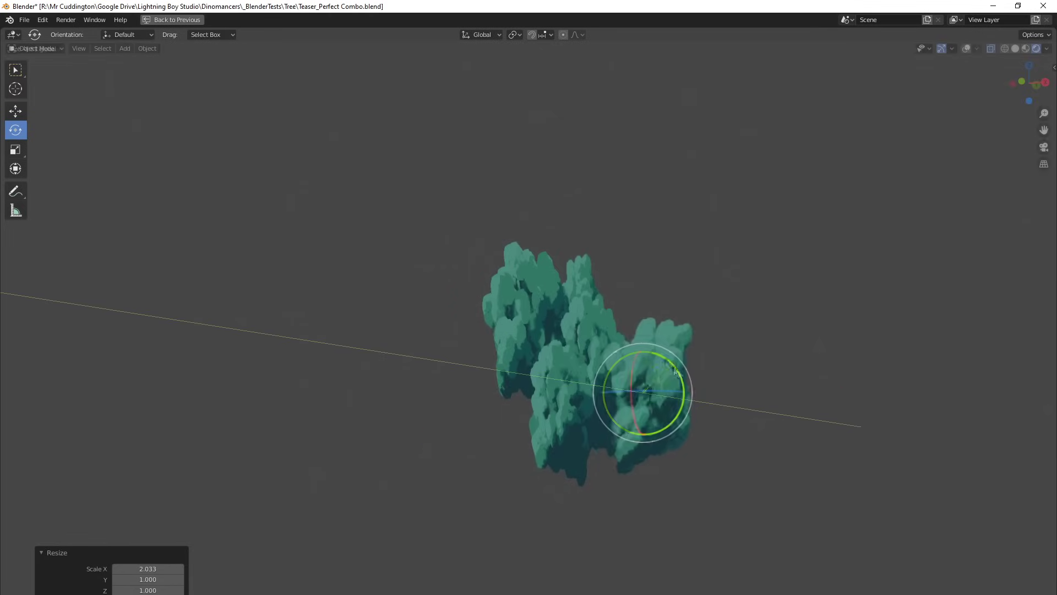
Step: Reposition the stretched foliage copy beside the other clumps and rescale it to fill out the tree
key("g")
left_click(672, 382)
key("s")
left_click(695, 380)
middle_click_drag(694, 380, 637, 380)
key("g")
left_click(661, 367)
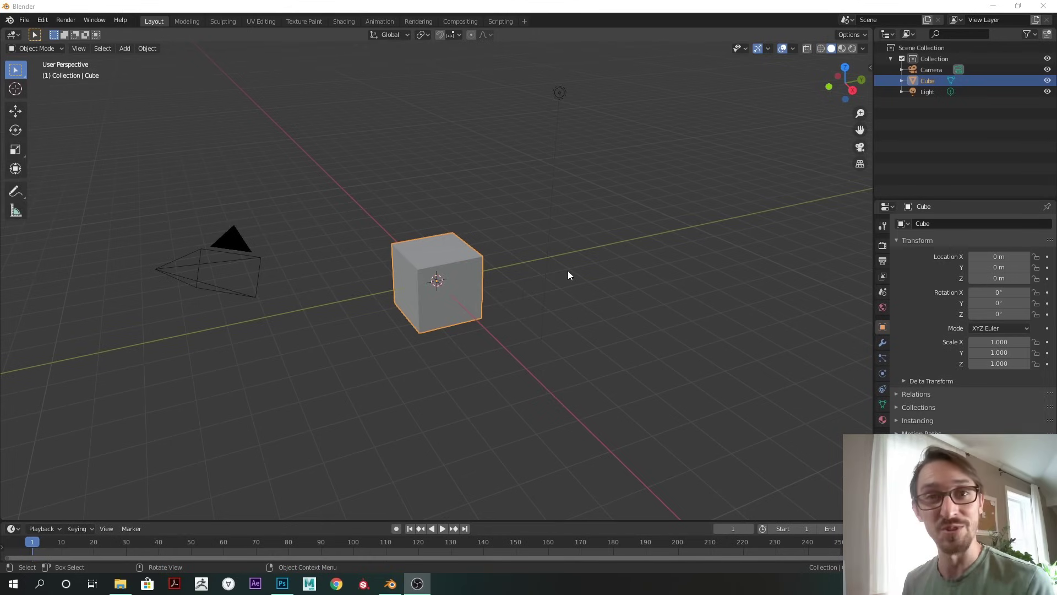
Step: Subdivide the default cube's mesh in Edit Mode and expand the Subdivide operation's settings
left_click(548, 266)
left_click(566, 250)
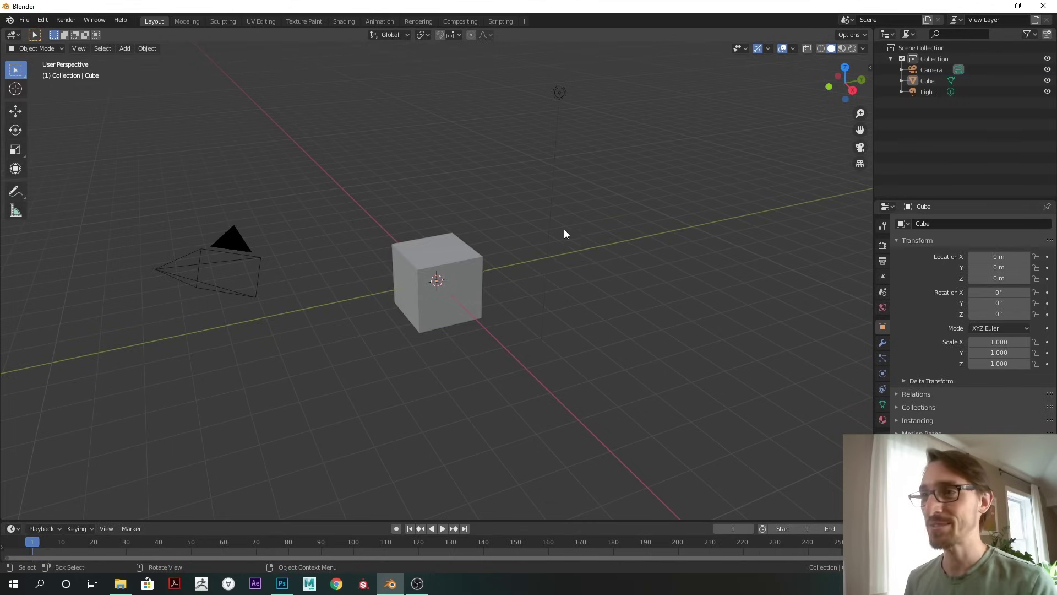
left_click(471, 258)
key("Tab")
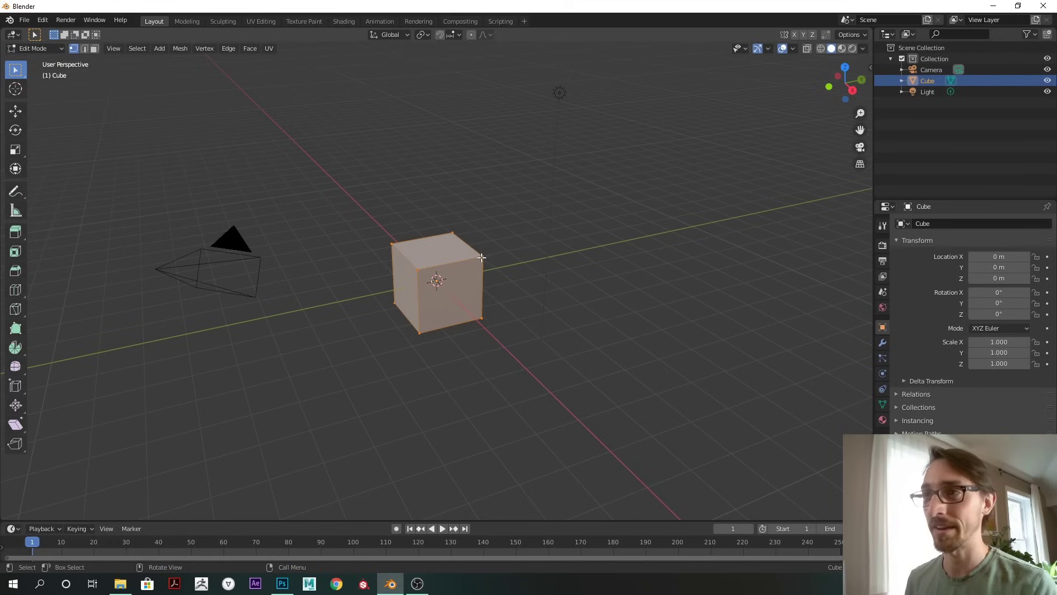
right_click(461, 258)
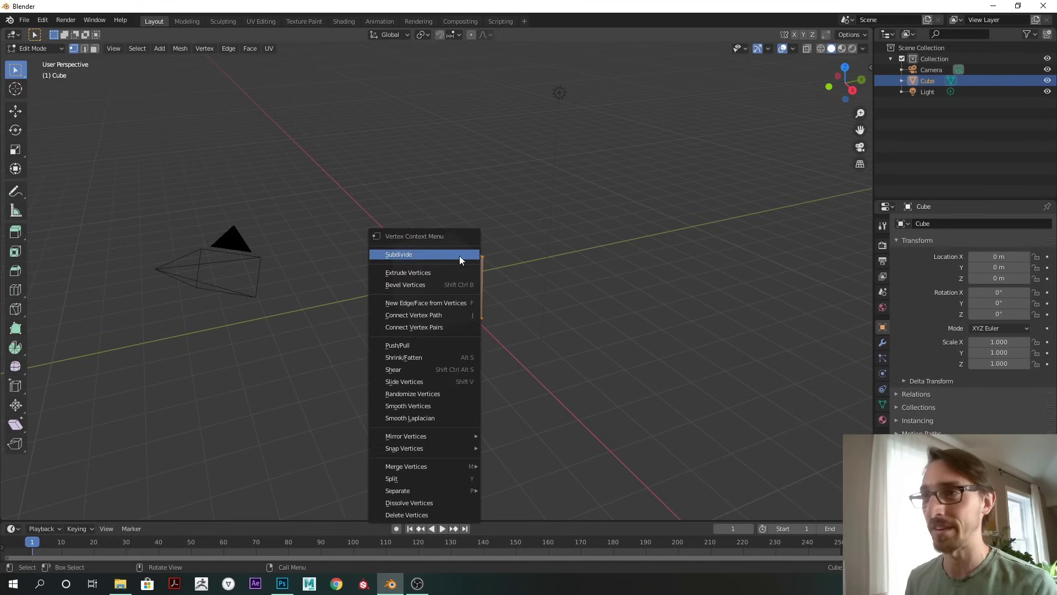
left_click(453, 255)
left_click(88, 510)
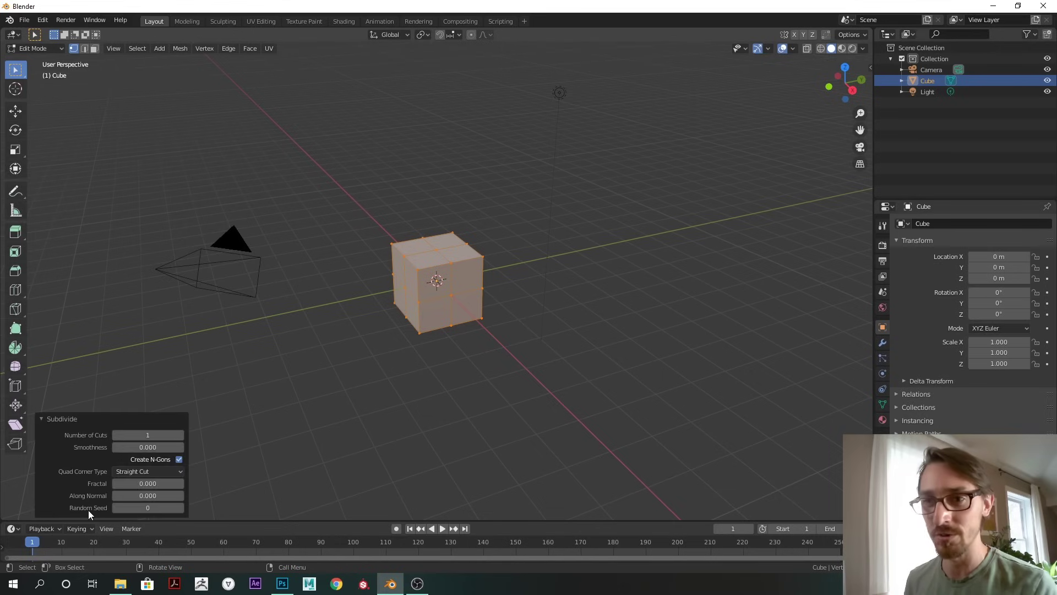
Step: Set the subdivision's smoothness to 1.000 and its number of cuts to 5 to round the cube into a sphere
left_click_drag(178, 447, 220, 447)
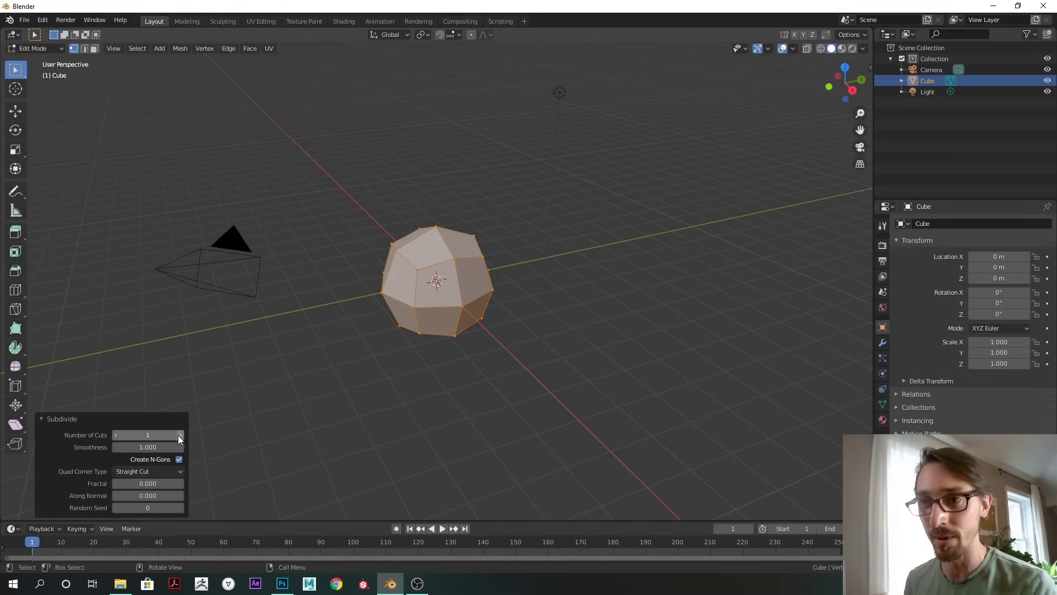
left_click(180, 435)
left_click(180, 435)
left_click(179, 435)
left_click(180, 435)
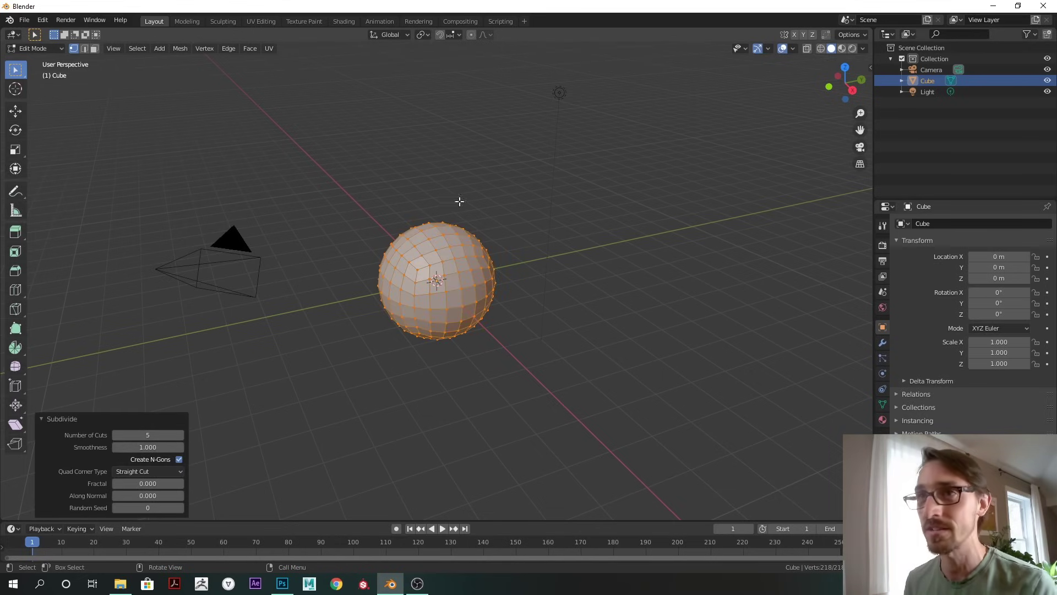
Step: Return to Object Mode and apply Shade Smooth to the sphere
key("Tab")
middle_click_drag(550, 250, 510, 237)
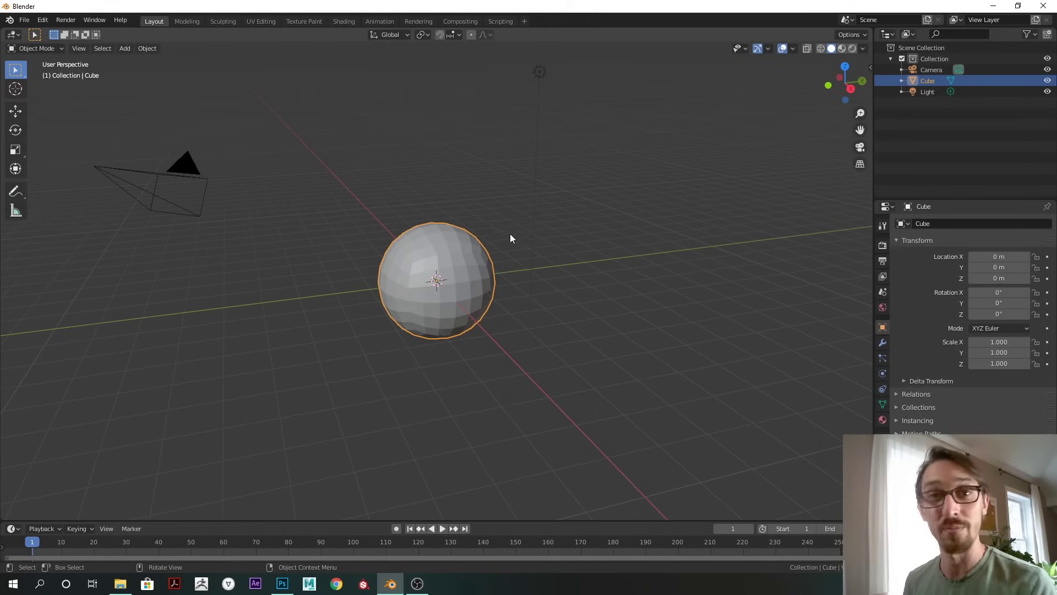
right_click(475, 253)
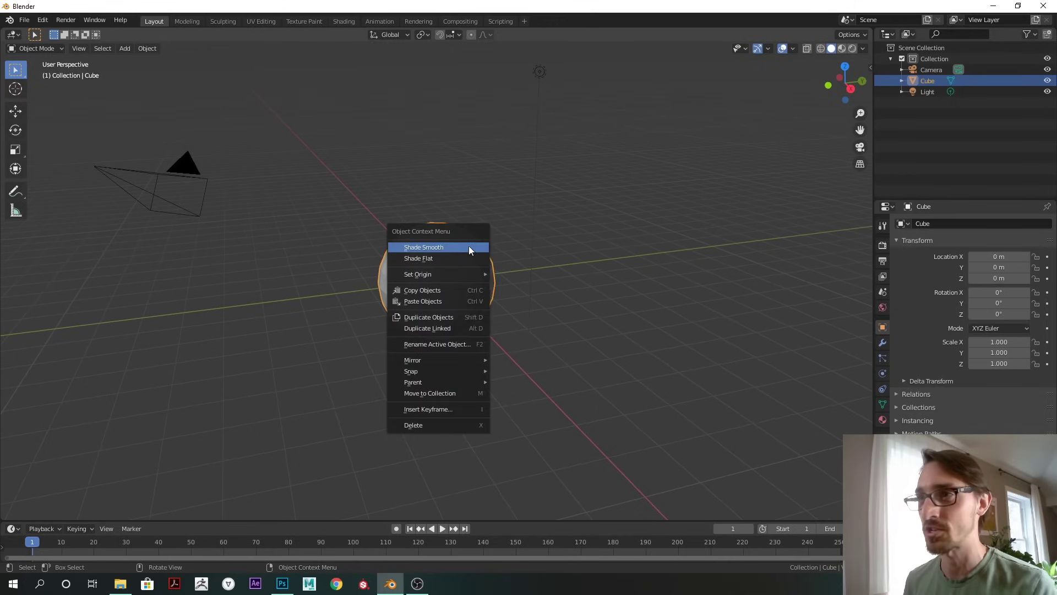
left_click(468, 246)
middle_click_drag(494, 257, 491, 245)
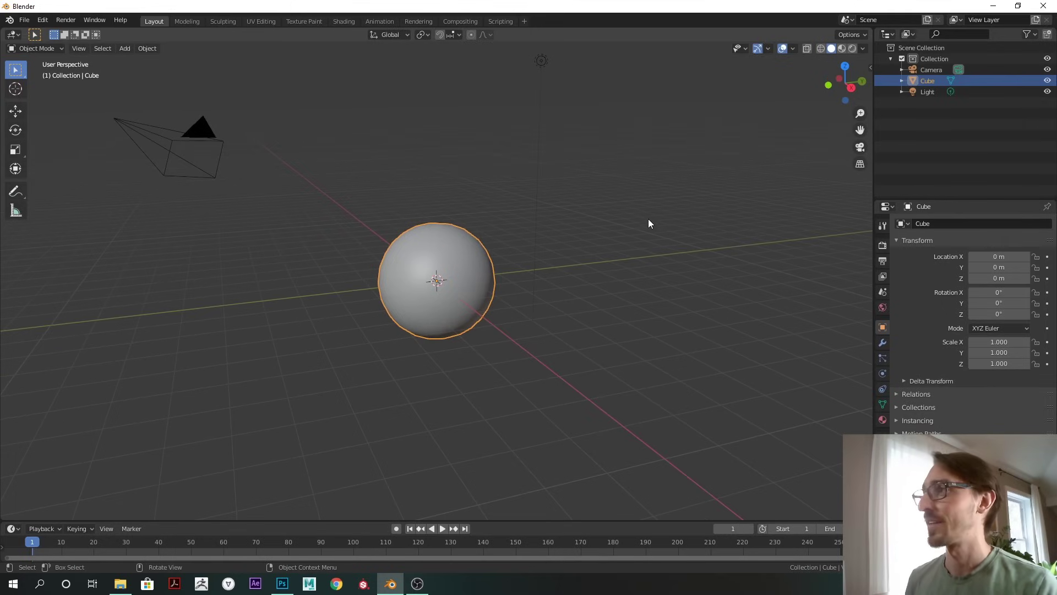
Step: Rename the sphere object from its default name to "Particle Emitter"
double_click(930, 80)
type("Particle")
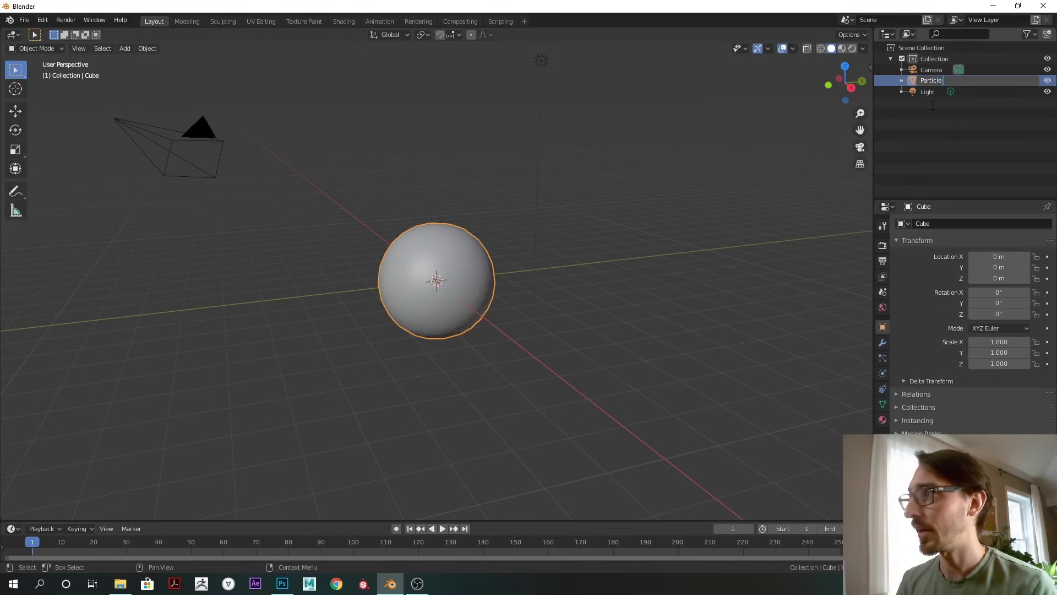
type(" Emitter")
key("Return")
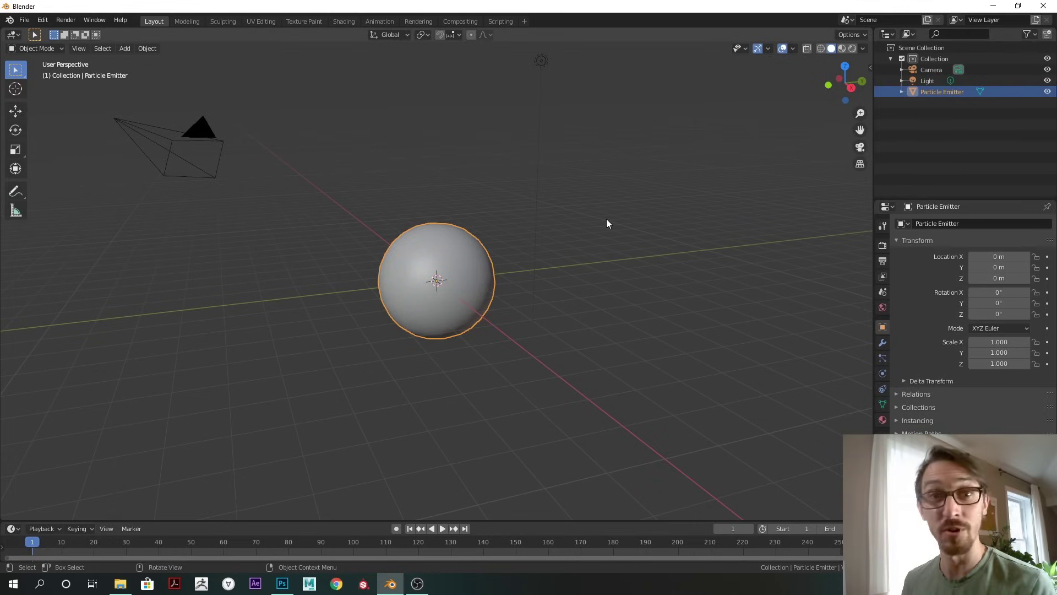
Step: Duplicate the Particle Emitter sphere in place and rename the copy "Foliage"
key("shift+d")
key("Escape")
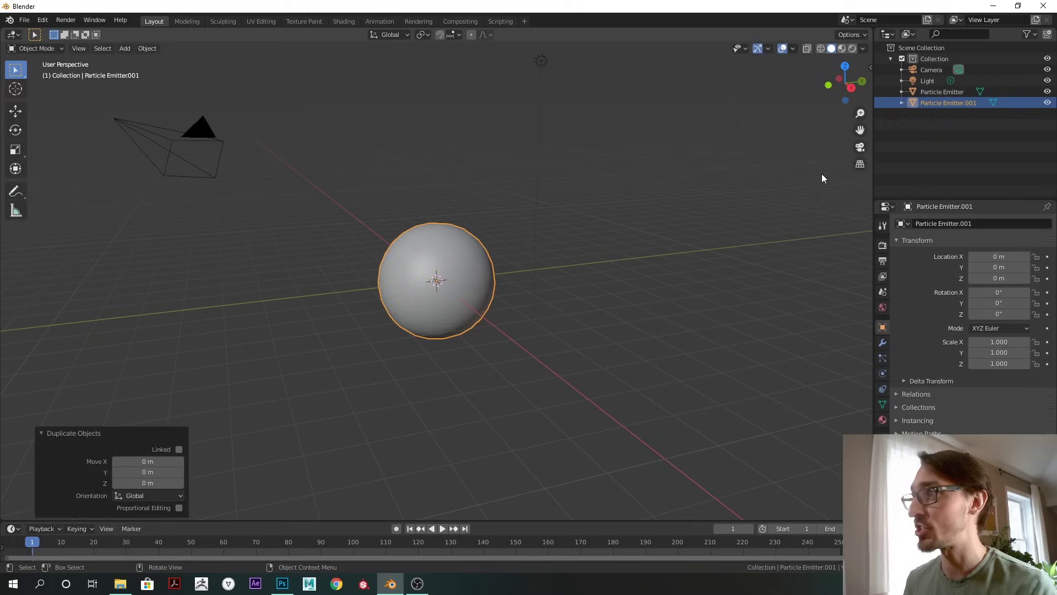
double_click(949, 104)
type("Foliage")
key("Return")
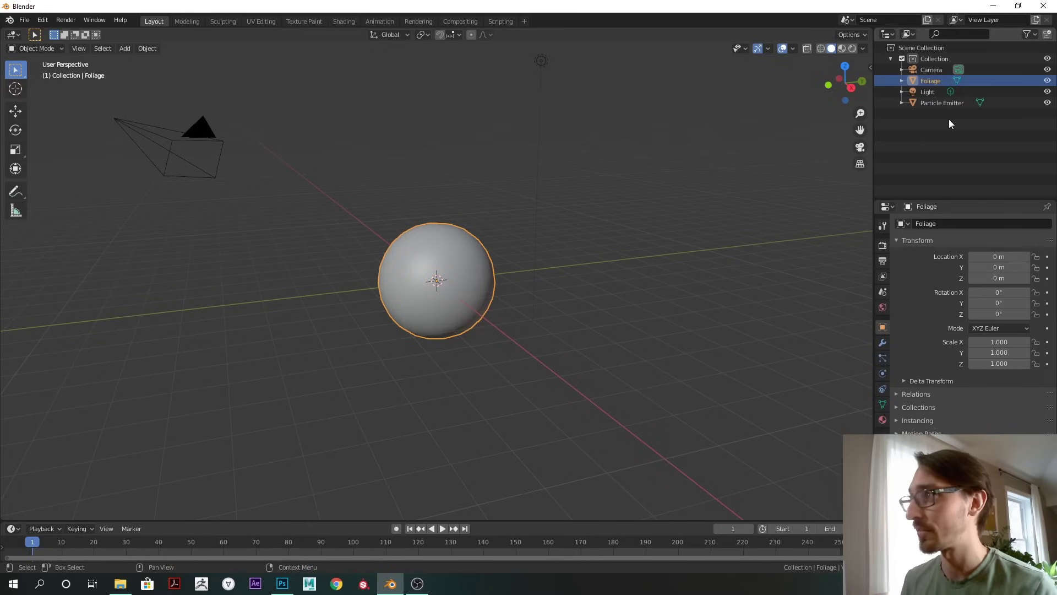
Step: Hide the Foliage object in the viewport and select the Particle Emitter
left_click(1048, 80)
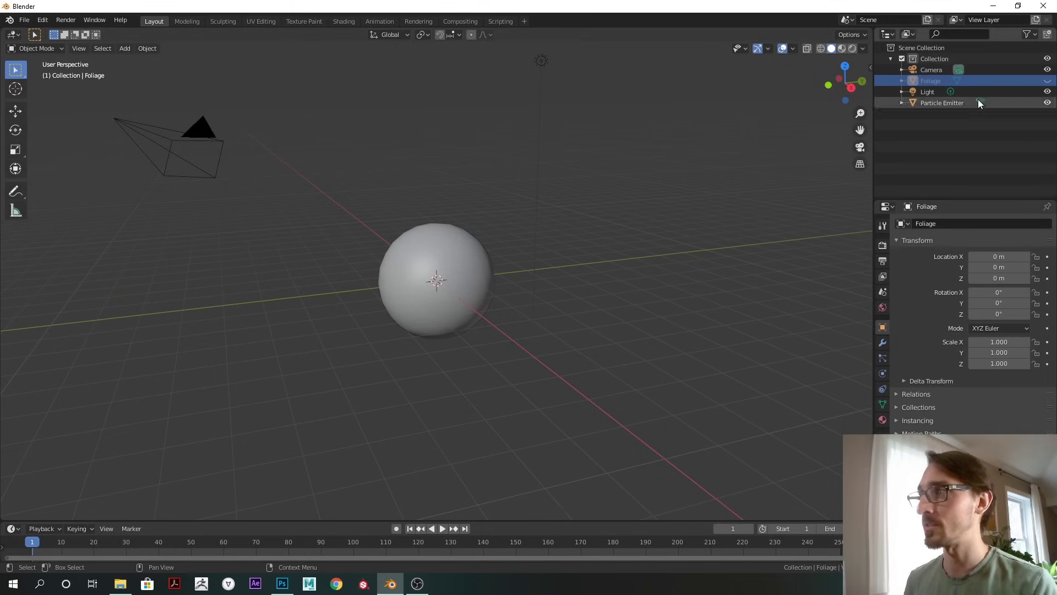
left_click(931, 105)
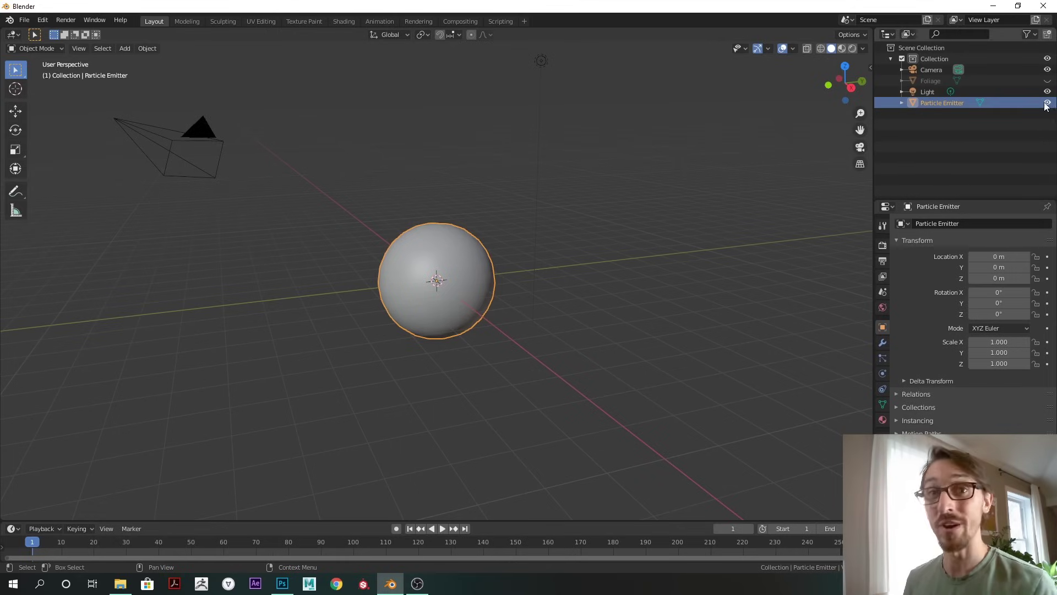
left_click(936, 81)
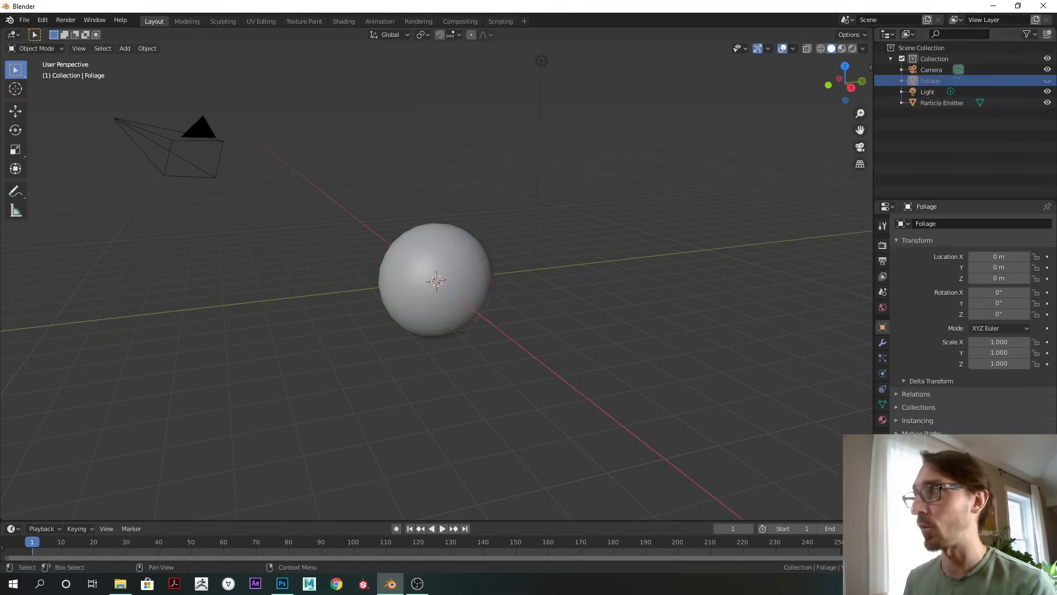
left_click(936, 105)
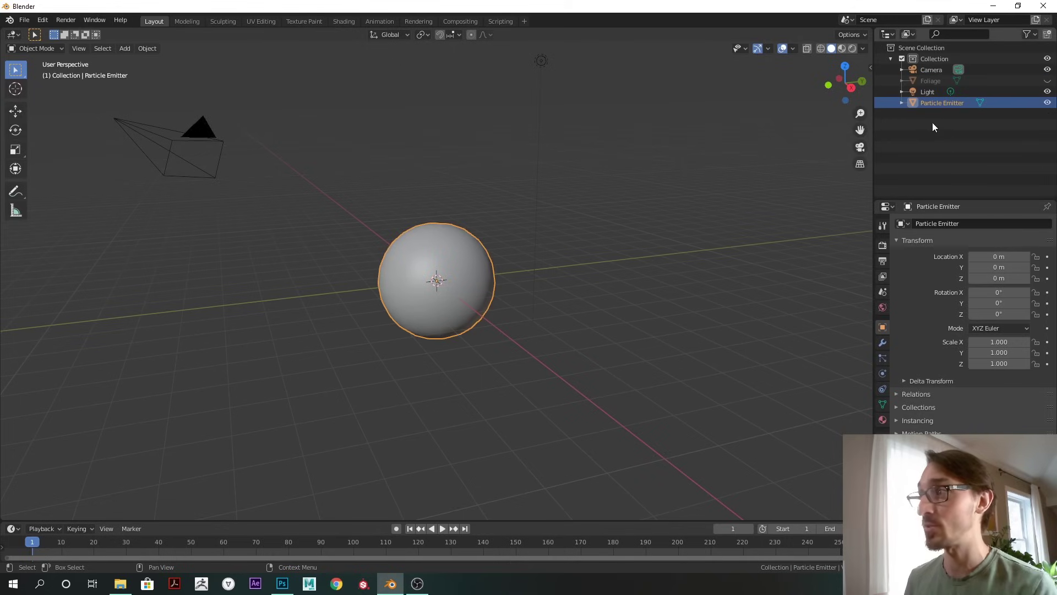
left_click(1047, 102)
left_click(1047, 81)
left_click(933, 81)
left_click(883, 342)
left_click(927, 225)
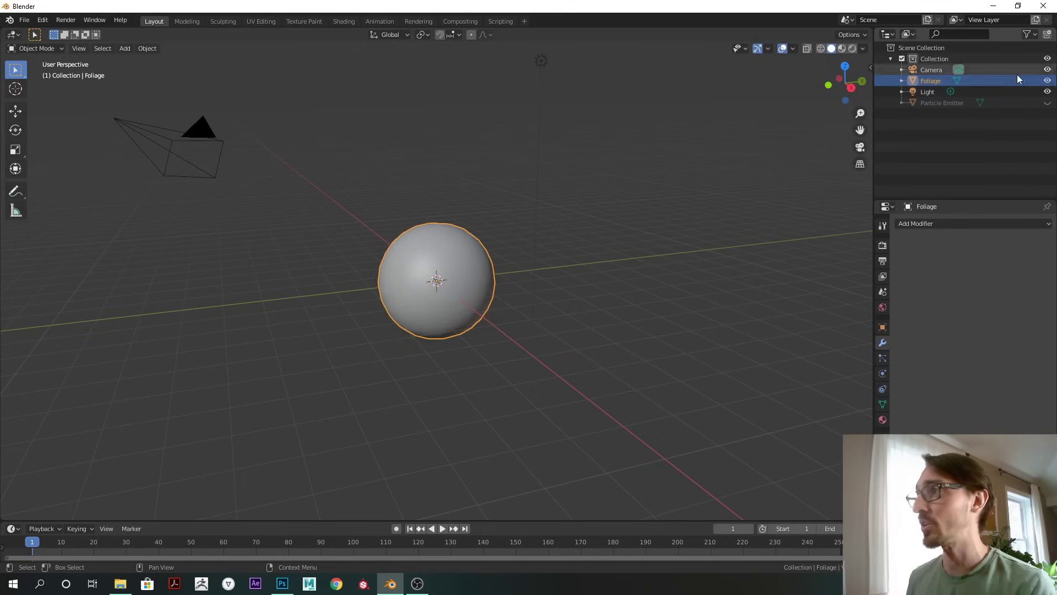
left_click(1047, 80)
left_click(941, 102)
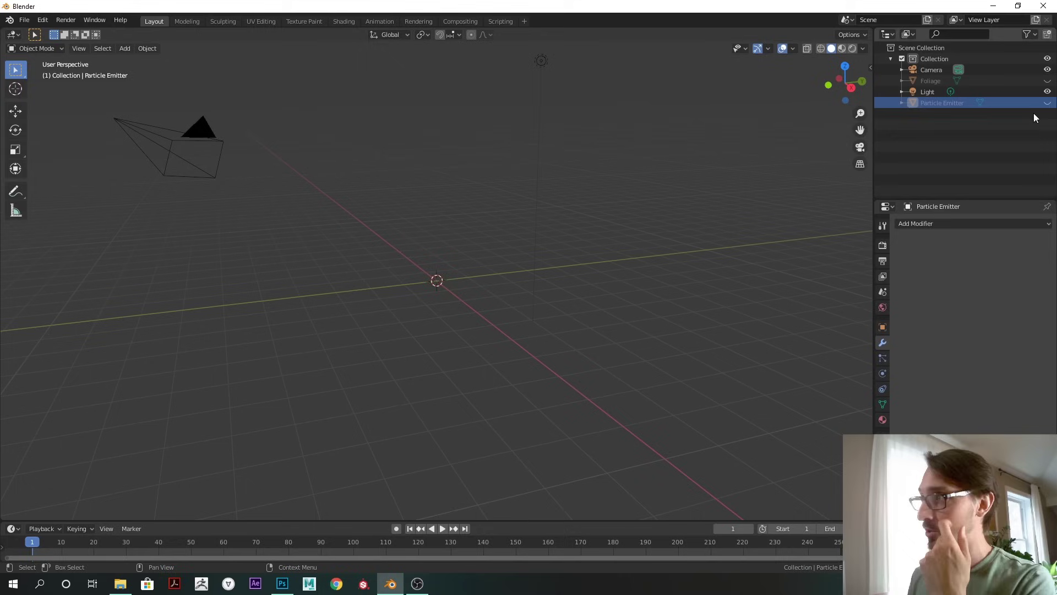
left_click(1047, 103)
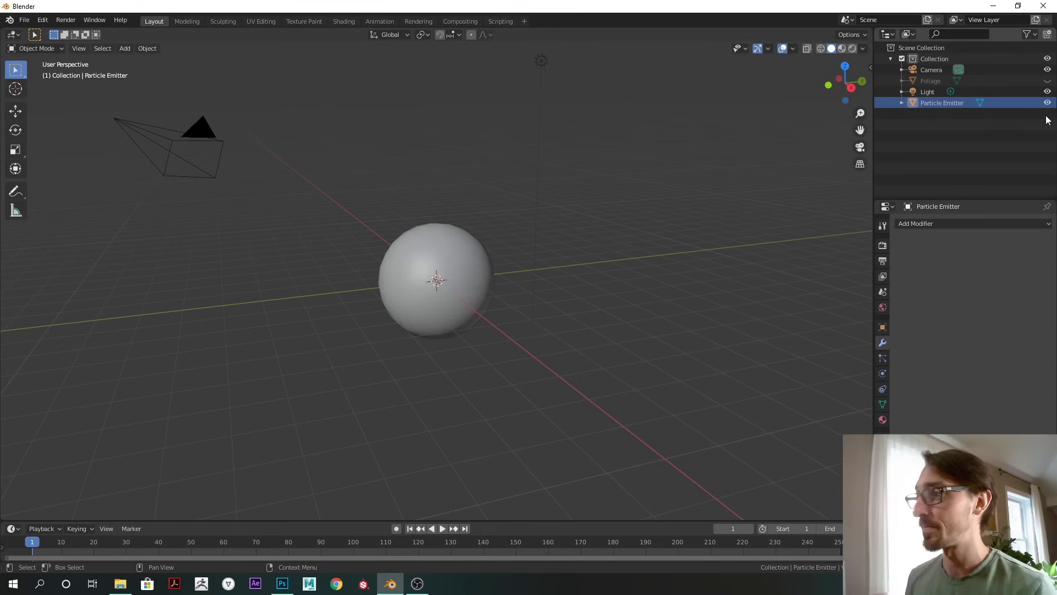
Step: Add a particle system to the Particle Emitter and name it "1st Step"
left_click(883, 359)
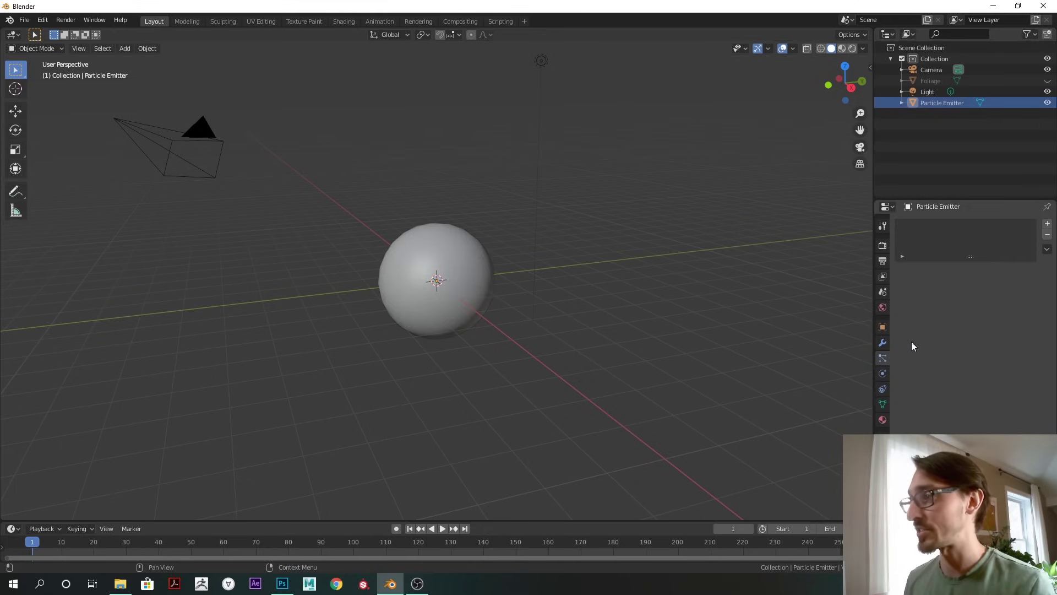
left_click(1047, 225)
double_click(947, 227)
type("1st Sep")
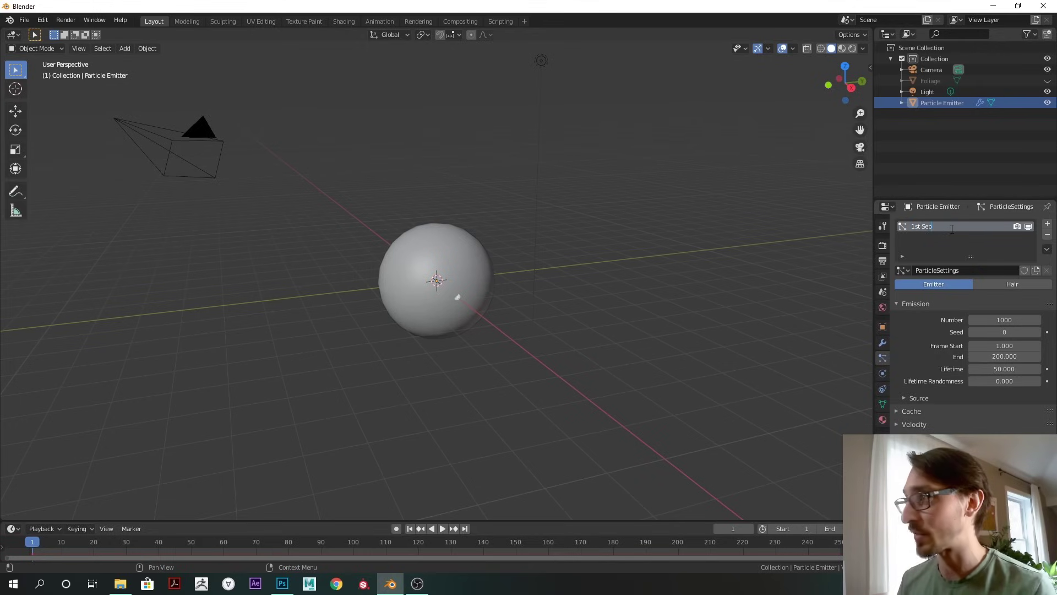
type("ep")
key("Return")
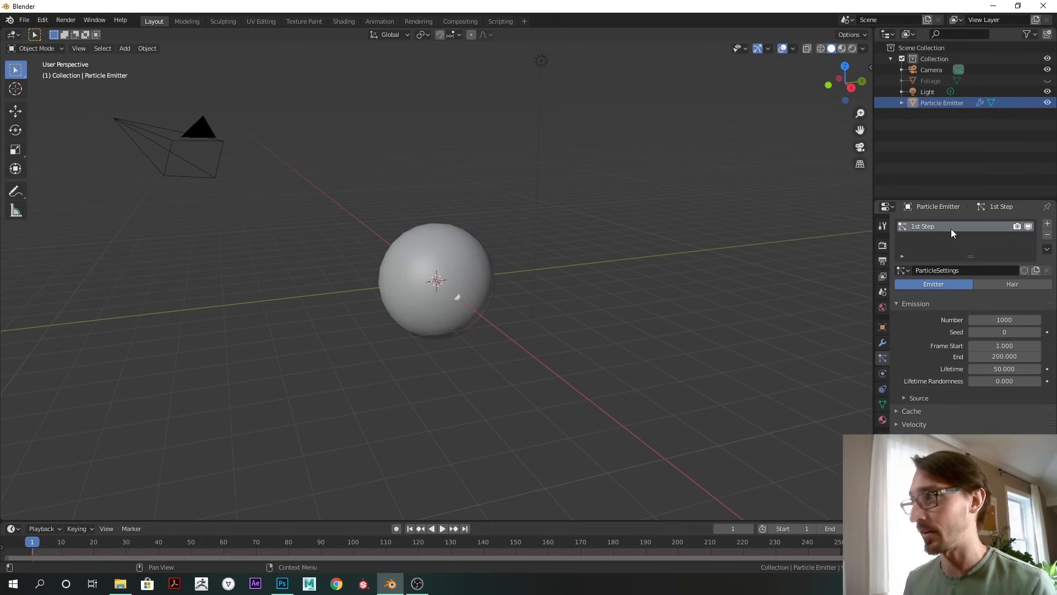
Step: Switch the 1st Step particle system to Hair, with a particle number of 20 and a hair length of 0 m
left_click(1012, 284)
left_click(1006, 330)
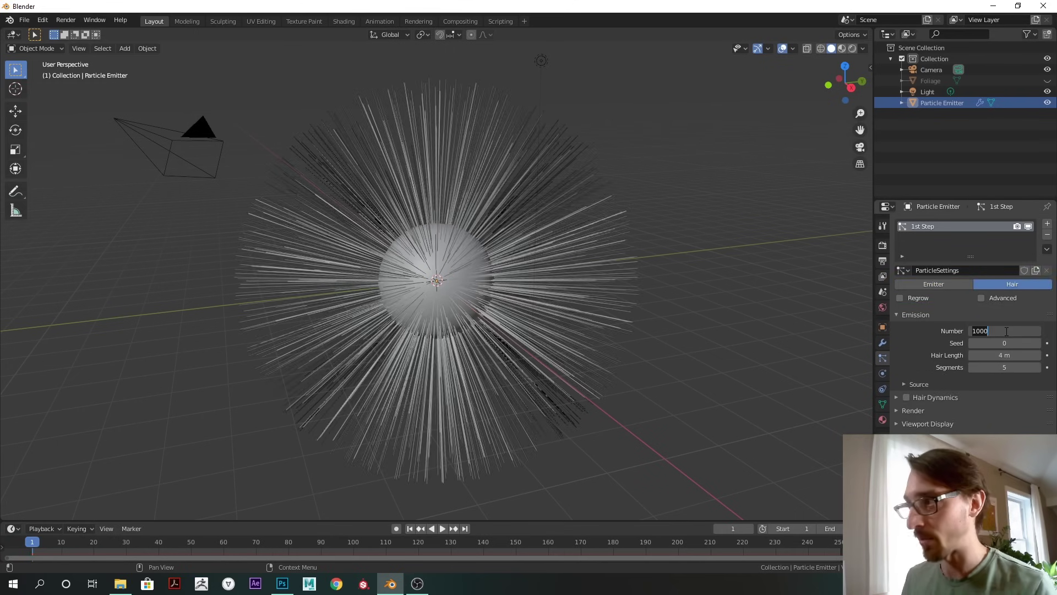
type("20")
key("Return")
left_click(1022, 351)
type("0")
key("Return")
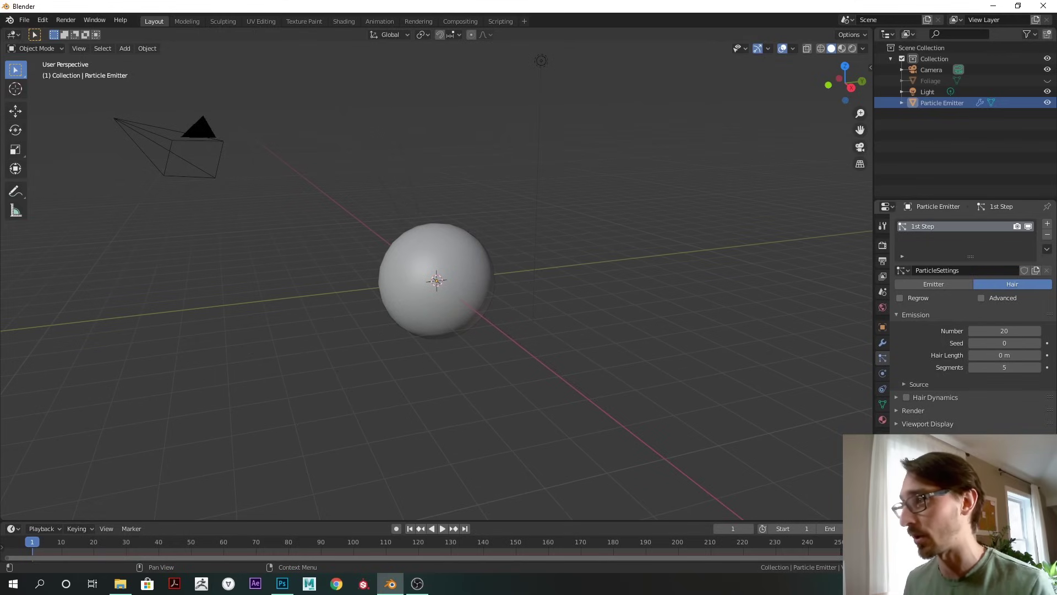
Step: Set the 1st Step hair particles to render as Object
left_click(904, 315)
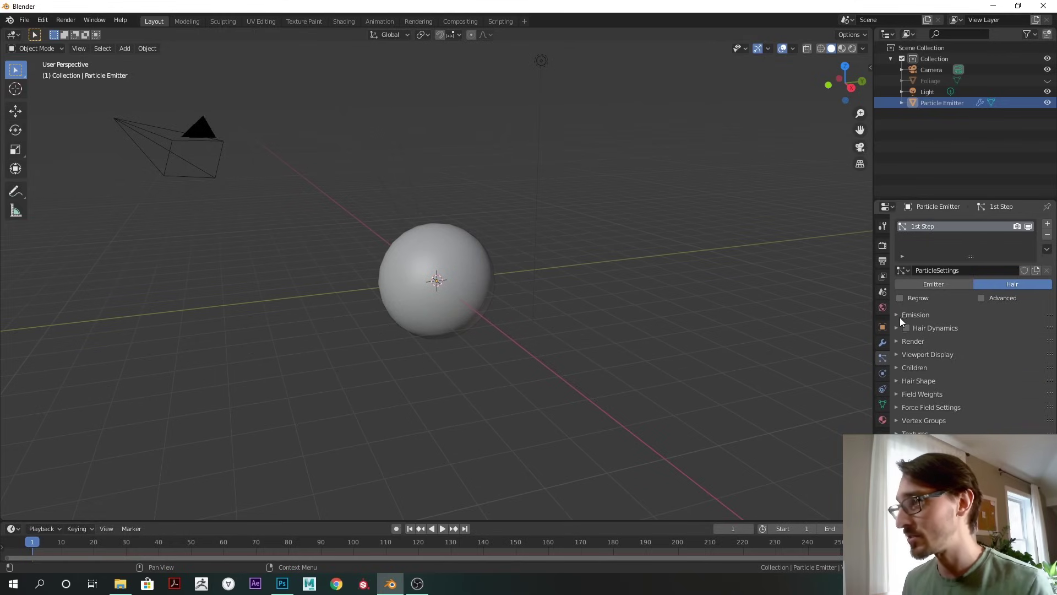
left_click(901, 341)
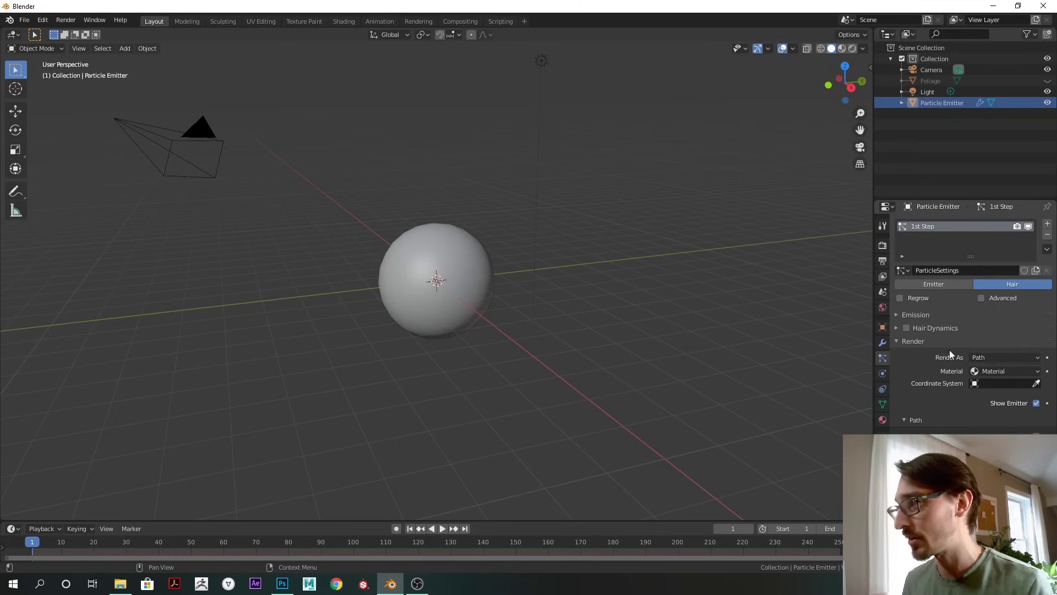
left_click(991, 357)
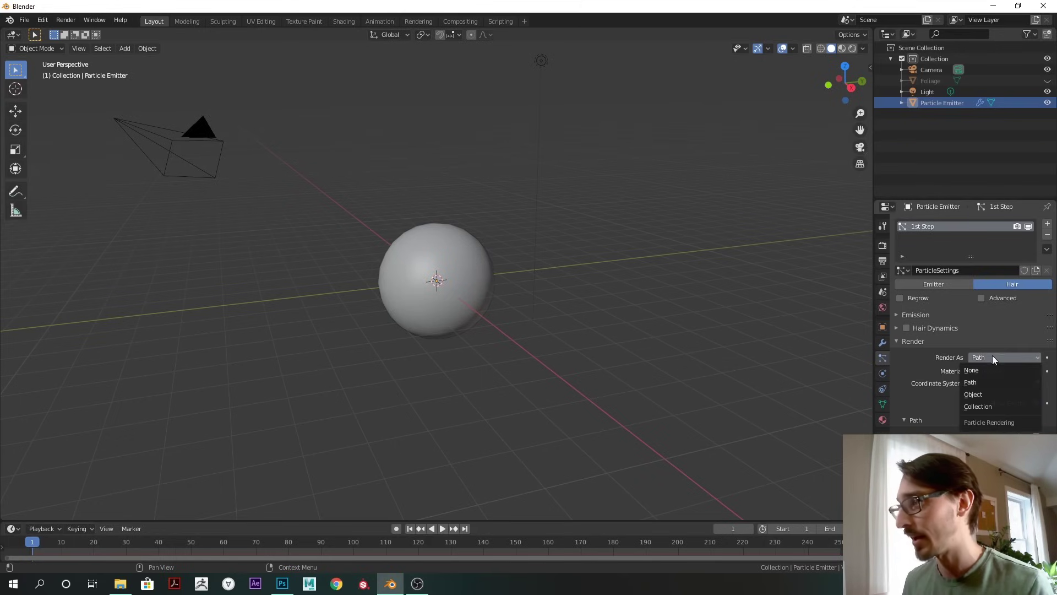
left_click(1001, 393)
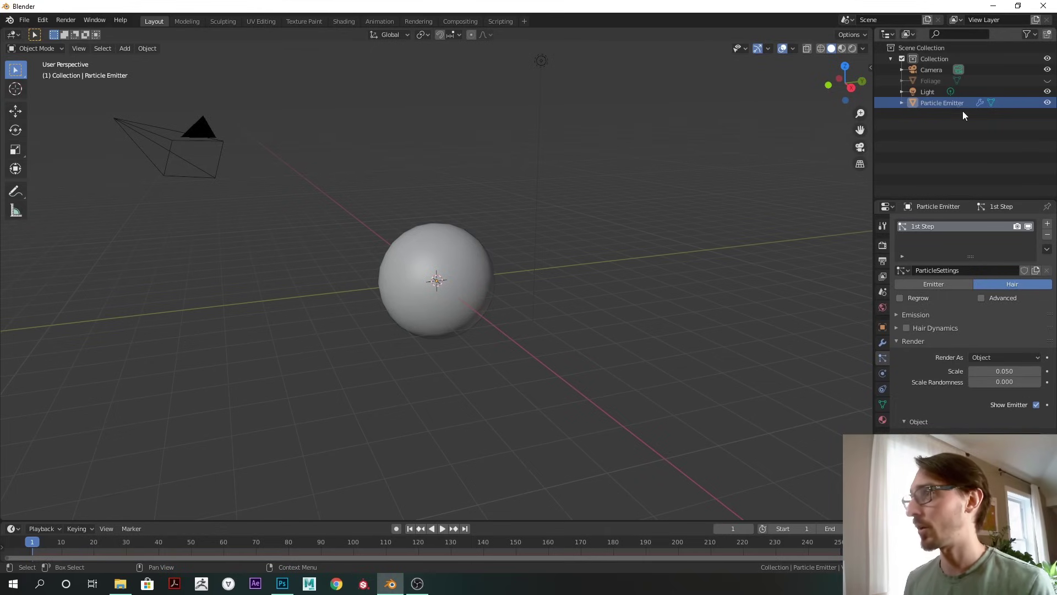
Step: Hide the Particle Emitter, then select the Foliage sphere and make it visible
left_click(1047, 103)
left_click(1019, 81)
left_click(1048, 81)
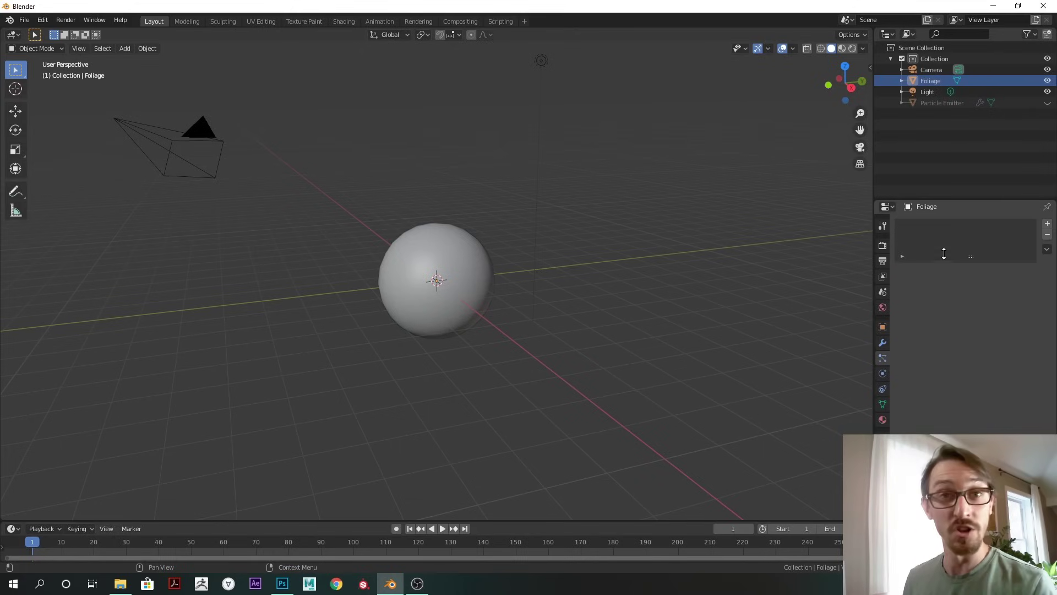
Step: Add a Particle Instance modifier to the Foliage, using the Particle Emitter as object and 1st Step as particle system
left_click(884, 342)
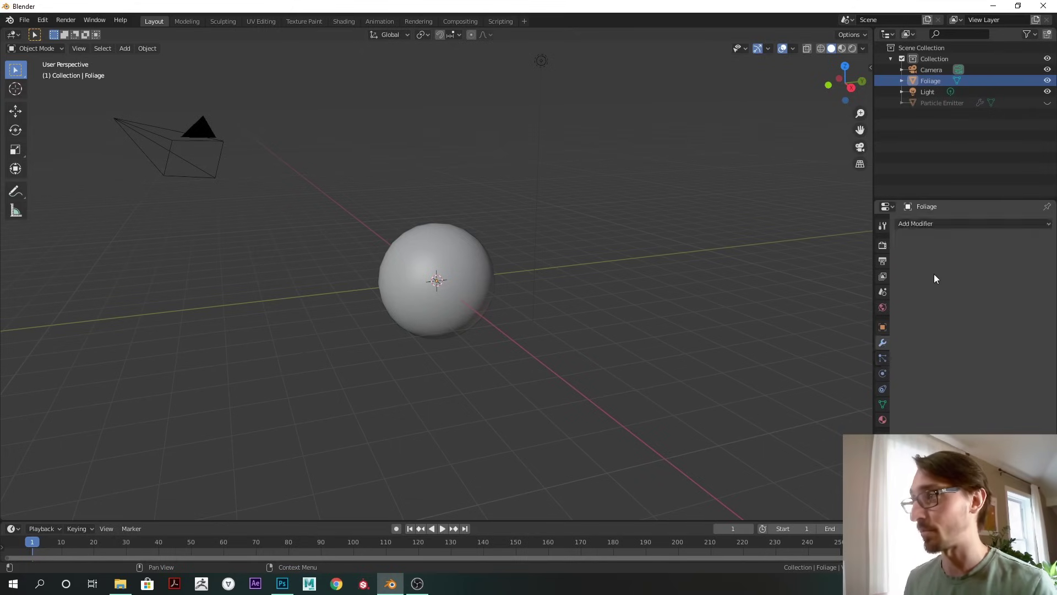
left_click(944, 224)
left_click(1009, 322)
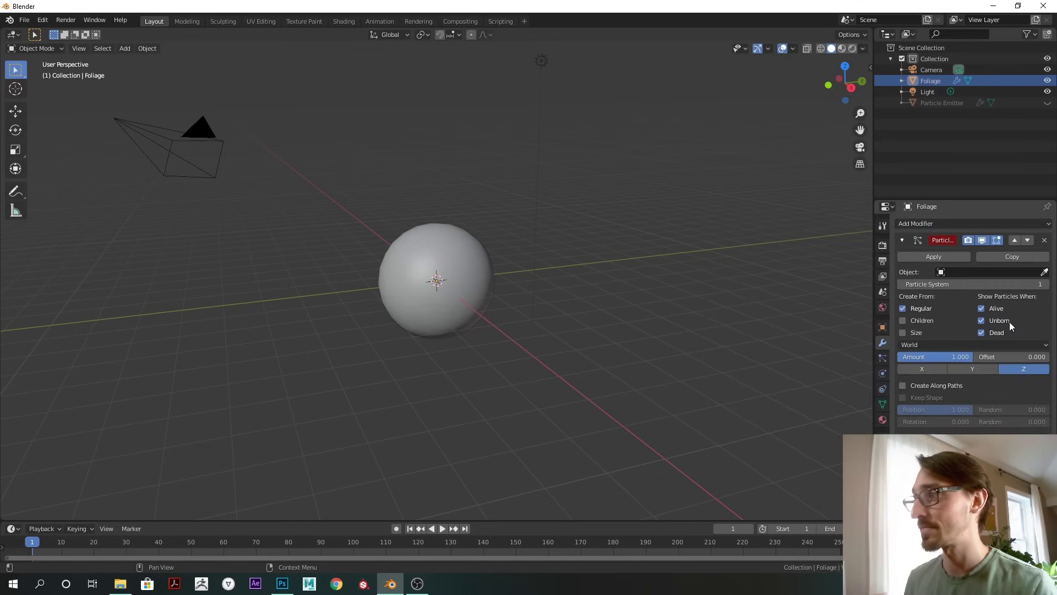
left_click(1044, 272)
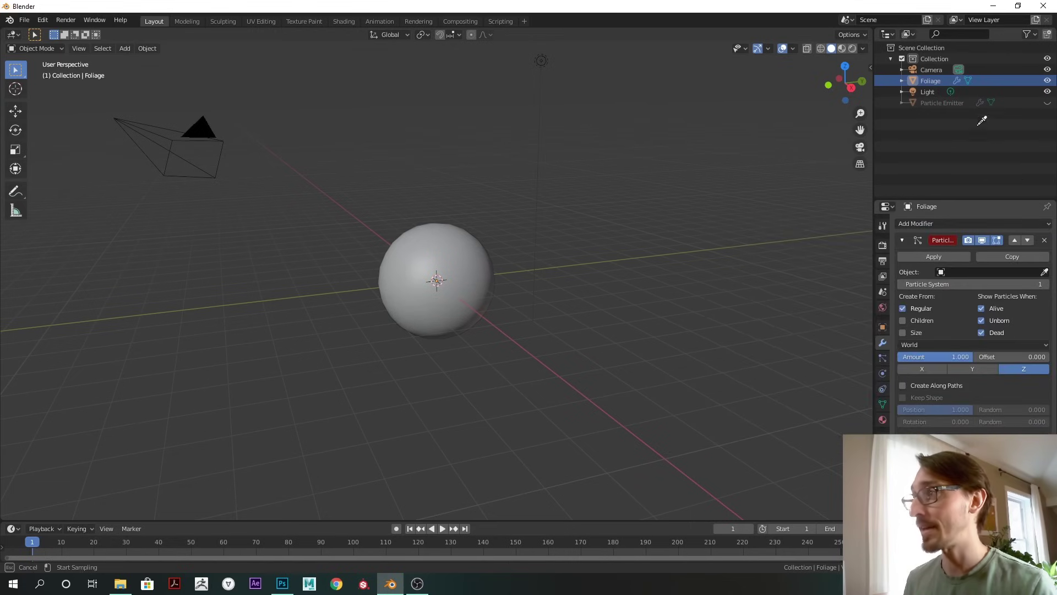
left_click(939, 104)
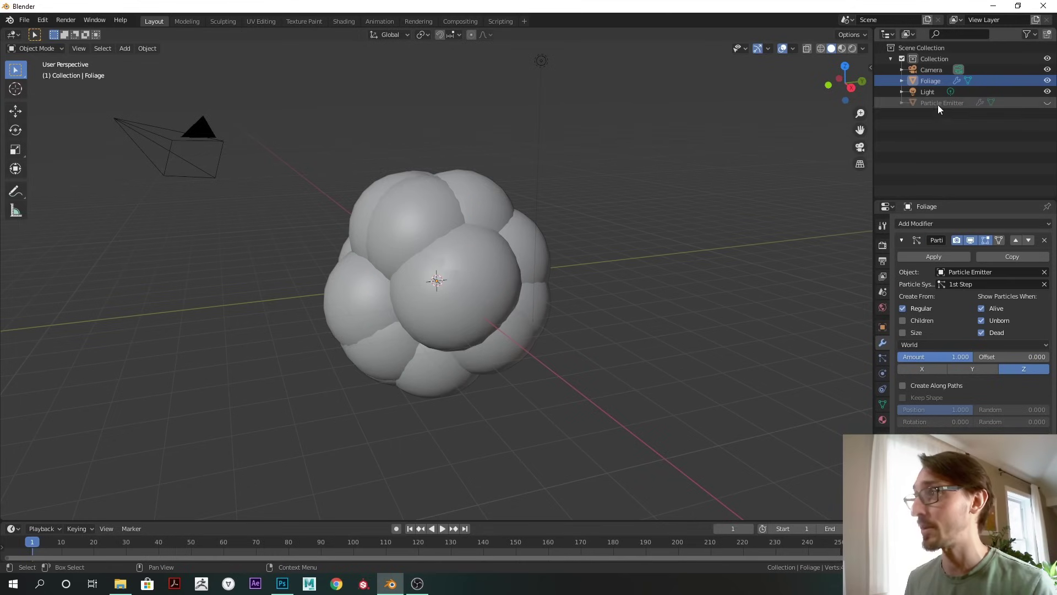
left_click(962, 284)
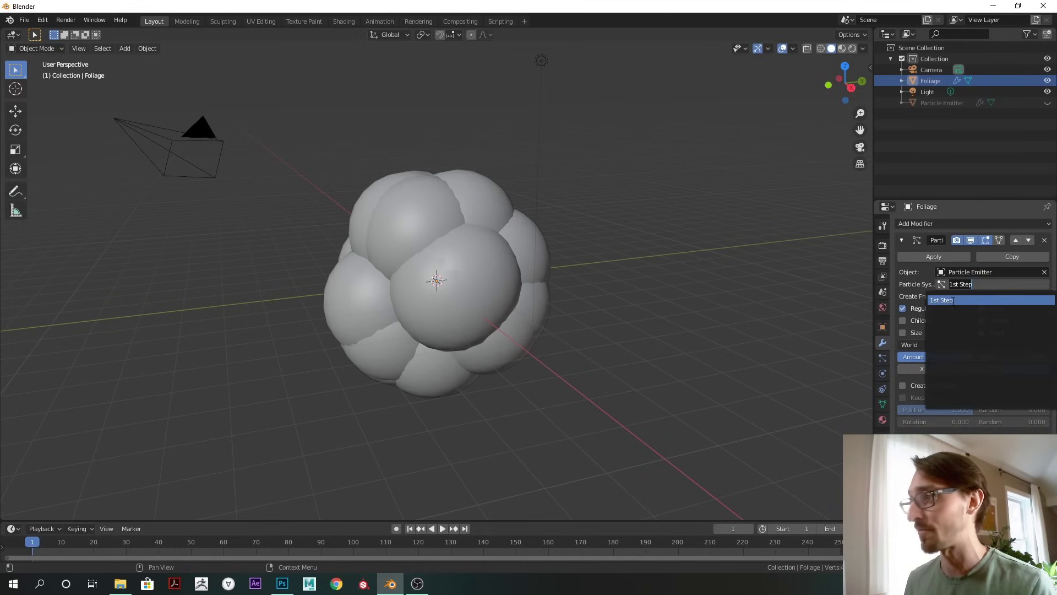
left_click(954, 300)
middle_click_drag(643, 276, 669, 252)
middle_click_drag(630, 300, 636, 268)
left_click(517, 273)
Step: Try a Decimate modifier on the Foliage with a ratio of 0.0647, and remove the modifier again
left_click(902, 240)
left_click(925, 223)
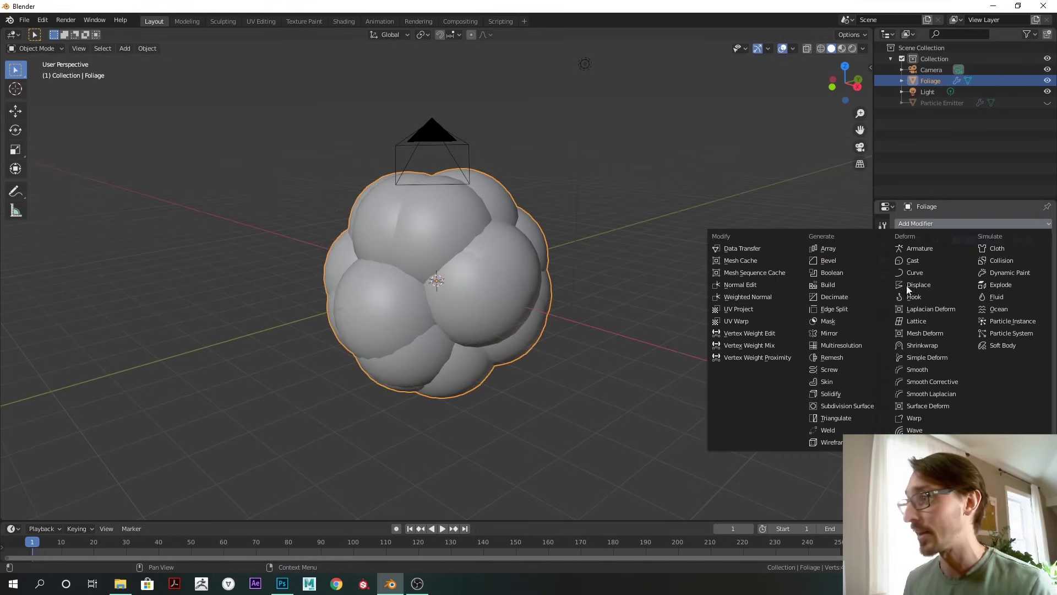
left_click(855, 296)
left_click_drag(1015, 300, 881, 305)
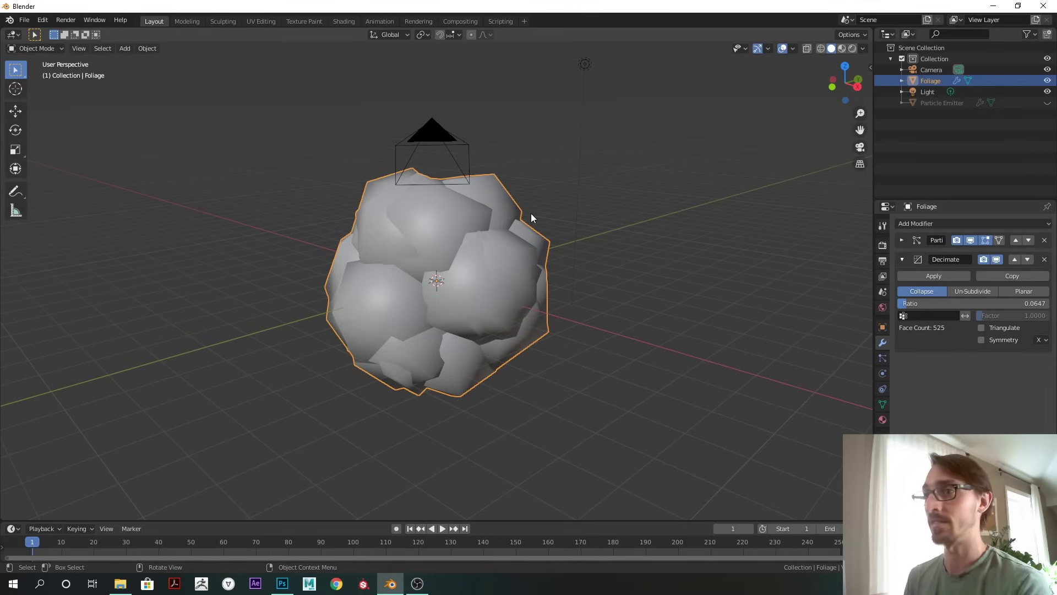
left_click(1044, 259)
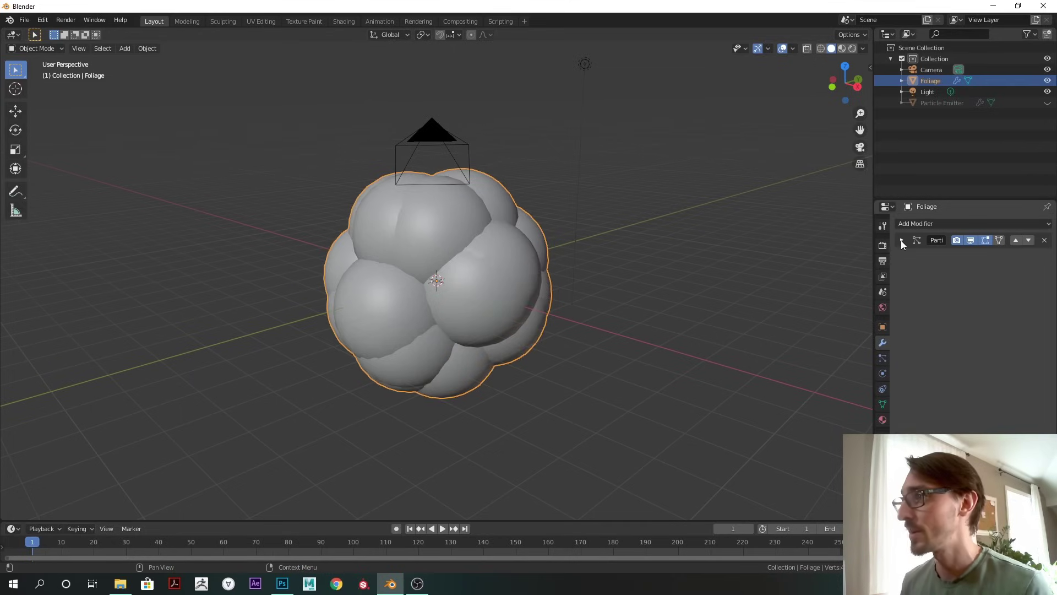
Step: Enable the Size option in the Foliage's Particle Instance modifier
left_click(901, 240)
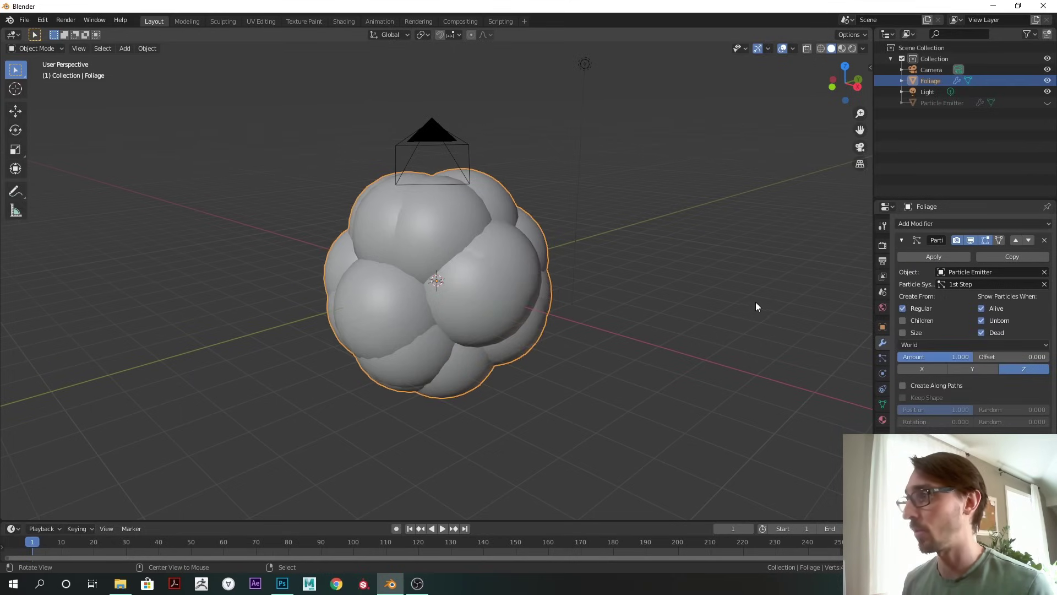
middle_click_drag(756, 302, 760, 302)
left_click(903, 333)
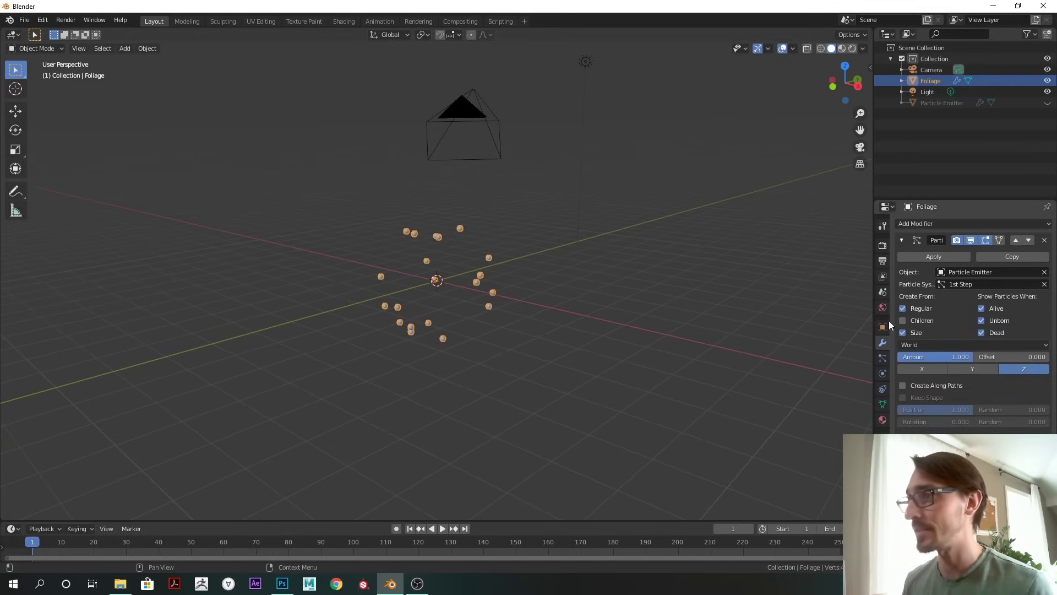
scroll(726, 274, "up", 2)
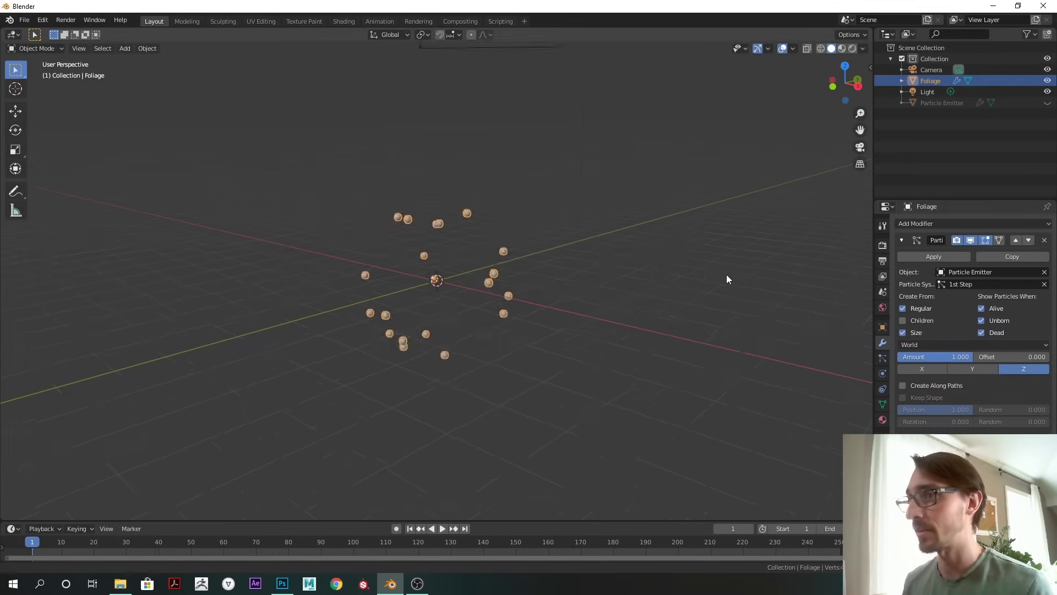
Step: Set the Particle Emitter's 1st Step render scale to 0.940 and its scale randomness to 0.545
left_click(930, 100)
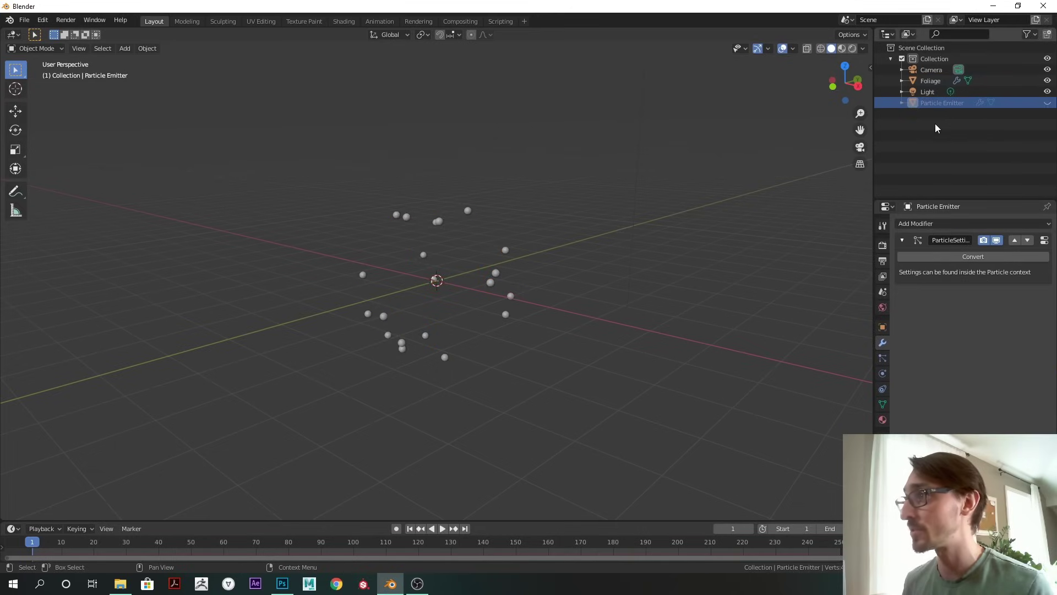
left_click(882, 358)
scroll(936, 341, "down", 3)
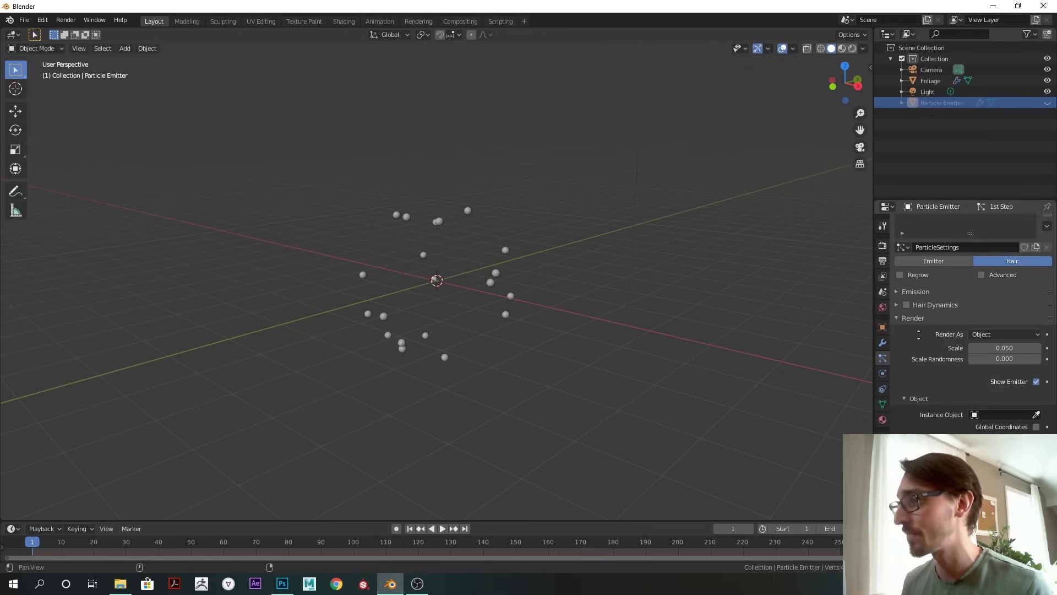
mouse_move(999, 330)
left_mouse_down()
mouse_move(1021, 330)
mouse_move(1002, 342)
mouse_move(1011, 342)
mouse_move(1022, 330)
mouse_move(1002, 341)
mouse_move(1012, 341)
mouse_move(1008, 329)
mouse_move(1019, 329)
left_mouse_up()
middle_click_drag(798, 322, 716, 309)
left_click_drag(1010, 330, 1008, 329)
mouse_move(655, 328)
middle_mouse_down()
mouse_move(569, 330)
mouse_move(782, 331)
mouse_move(670, 326)
middle_mouse_up()
left_click_drag(999, 343, 1005, 340)
middle_click_drag(832, 335, 957, 207)
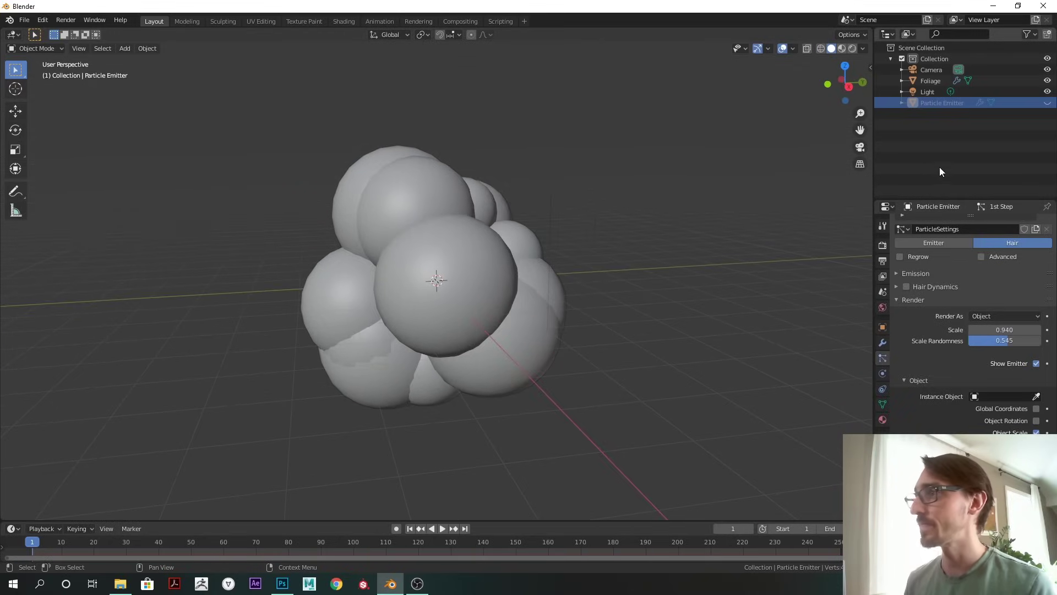
Step: Duplicate the 1st Step particle system and rename the copy "2nd Step"
scroll(973, 275, "up", 2)
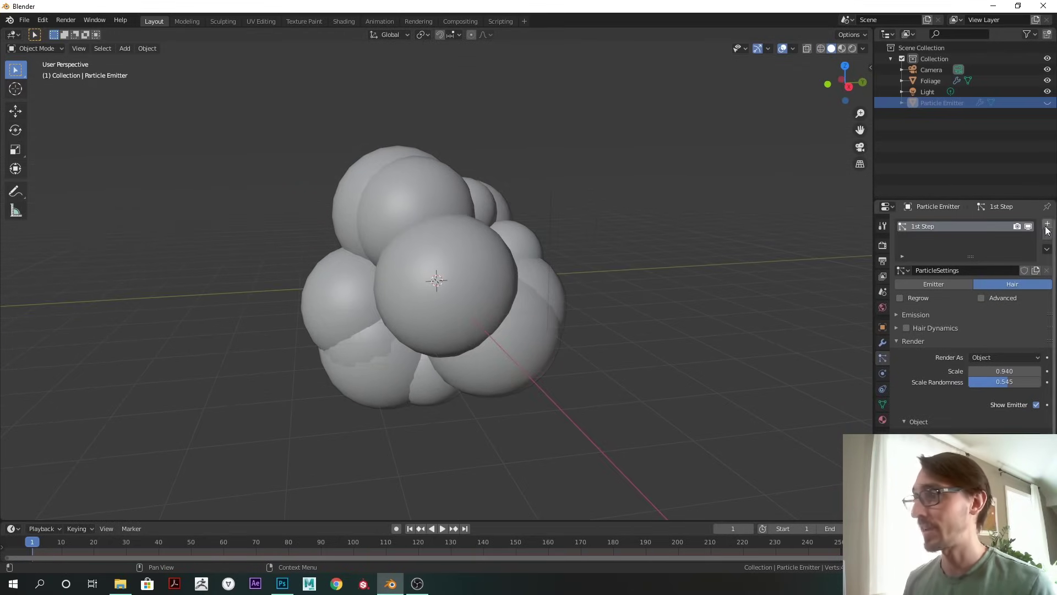
left_click(1048, 249)
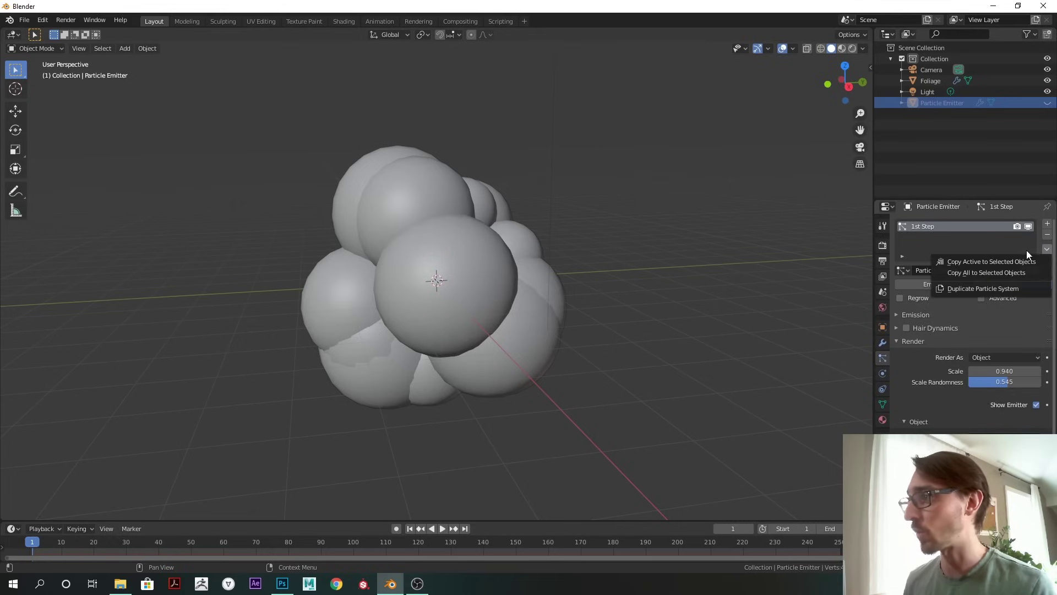
left_click(1047, 250)
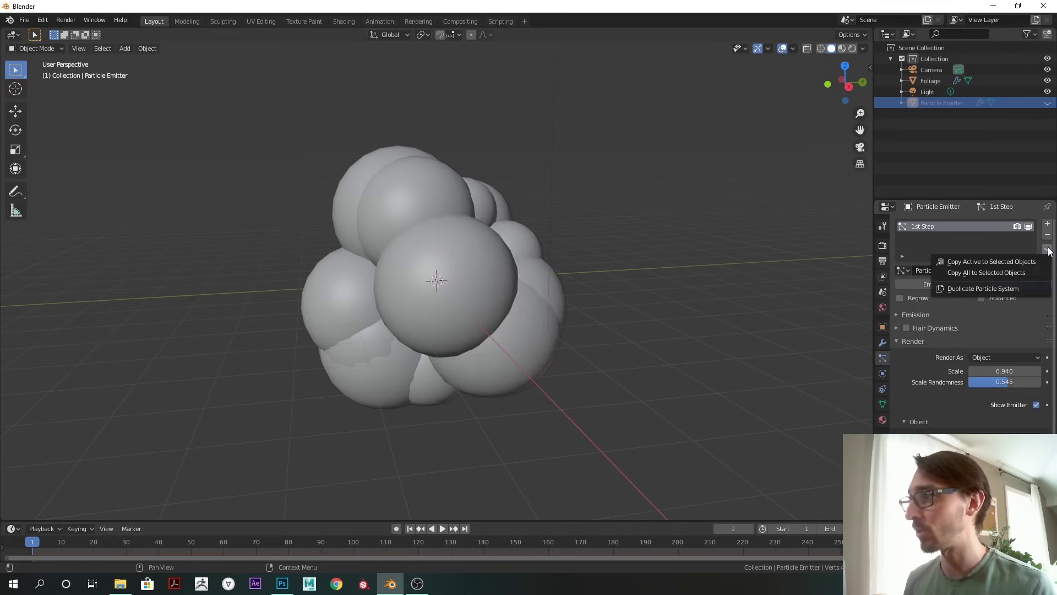
left_click(981, 288)
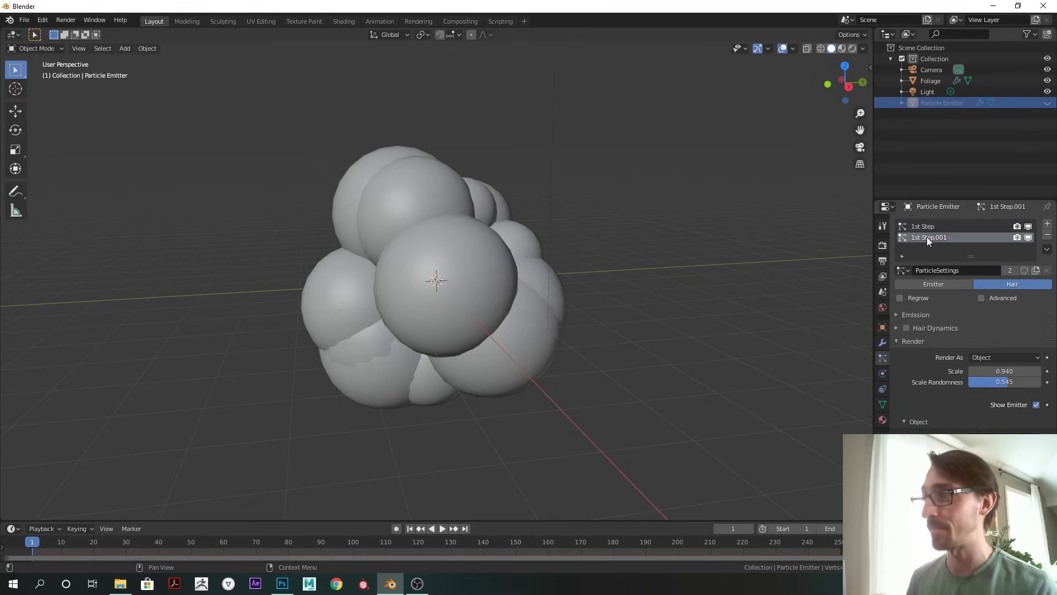
type("2nst Step")
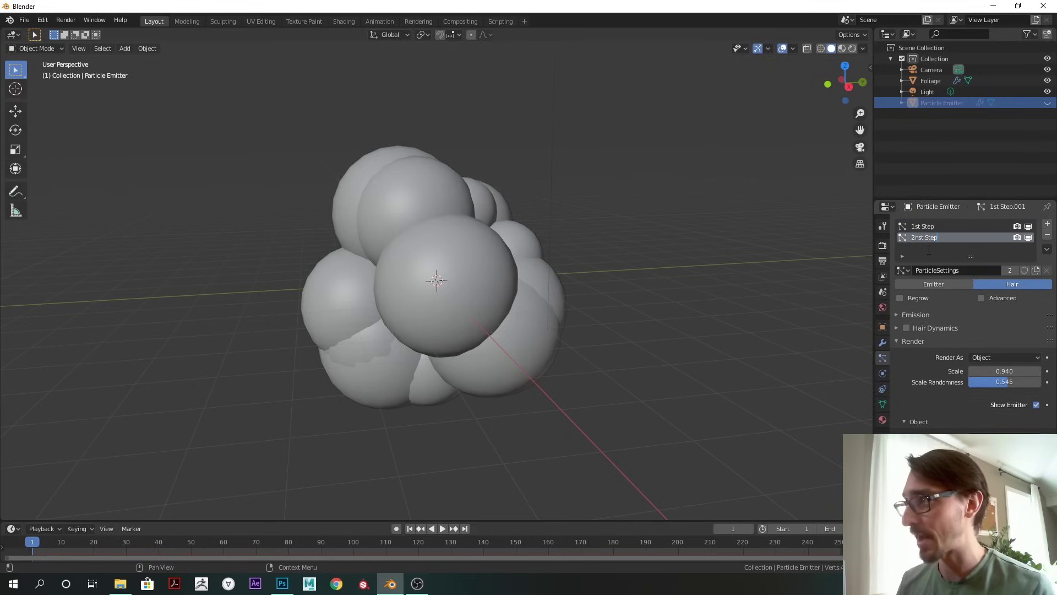
type("d")
key("Return")
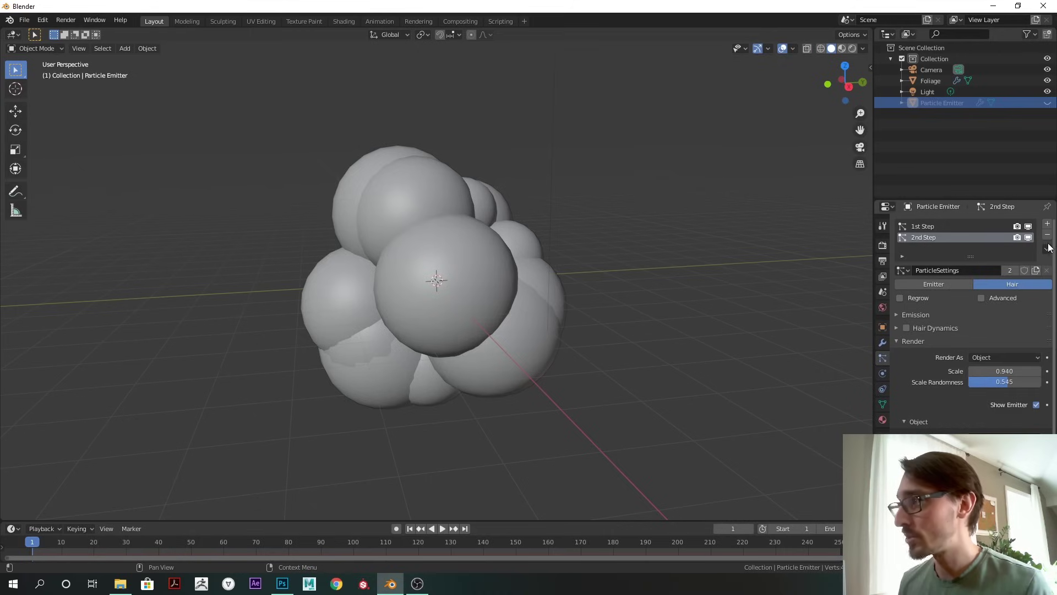
Step: Give the 2nd Step particle system its own single-user copy of the settings it shares with 1st Step
left_click(969, 228)
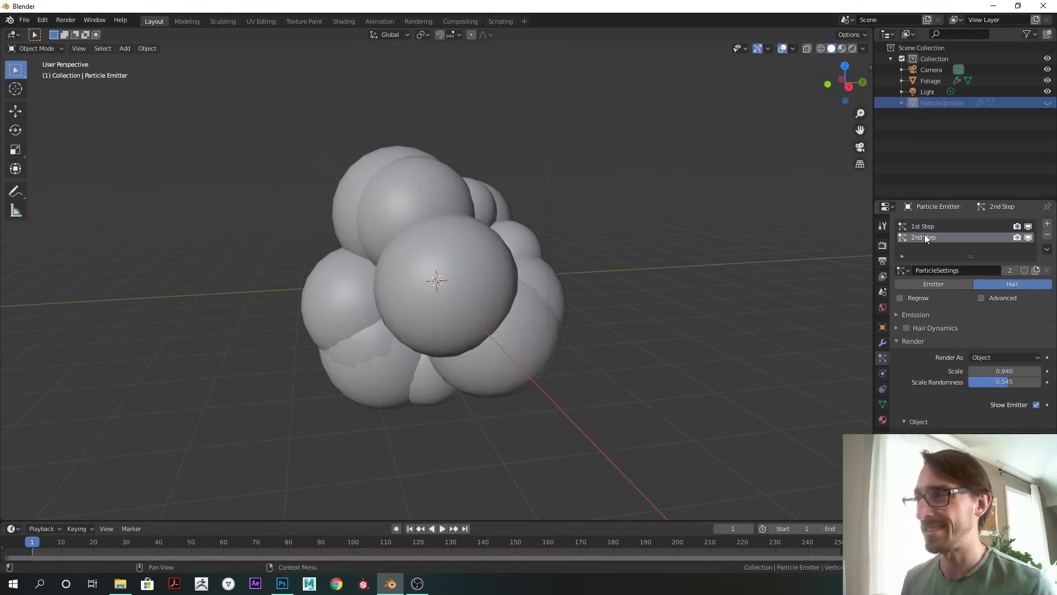
left_click(926, 227)
left_click(927, 236)
left_click(925, 226)
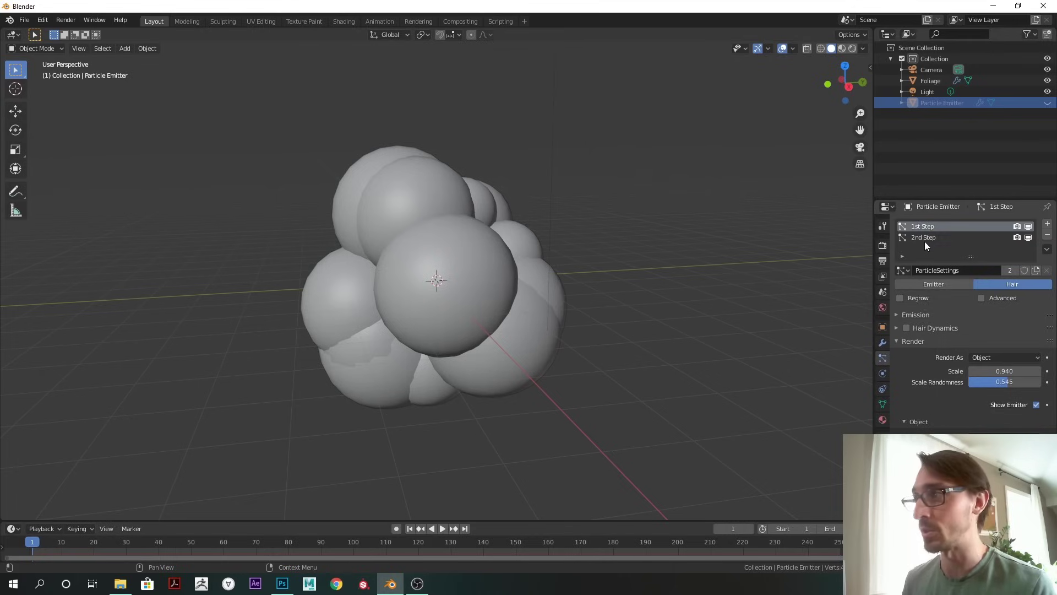
left_click(925, 238)
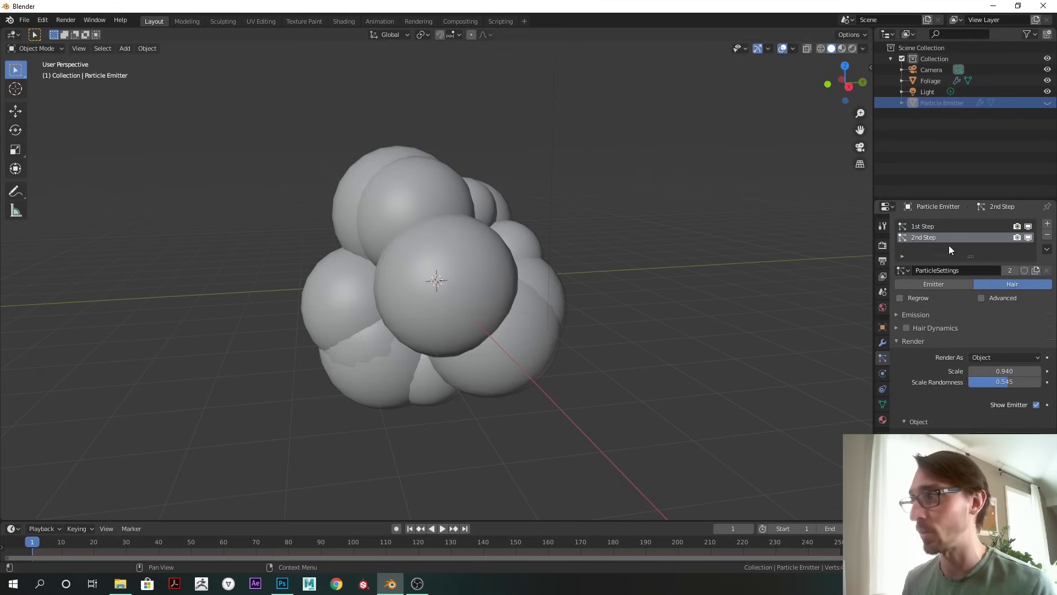
left_click(1009, 271)
left_click(926, 226)
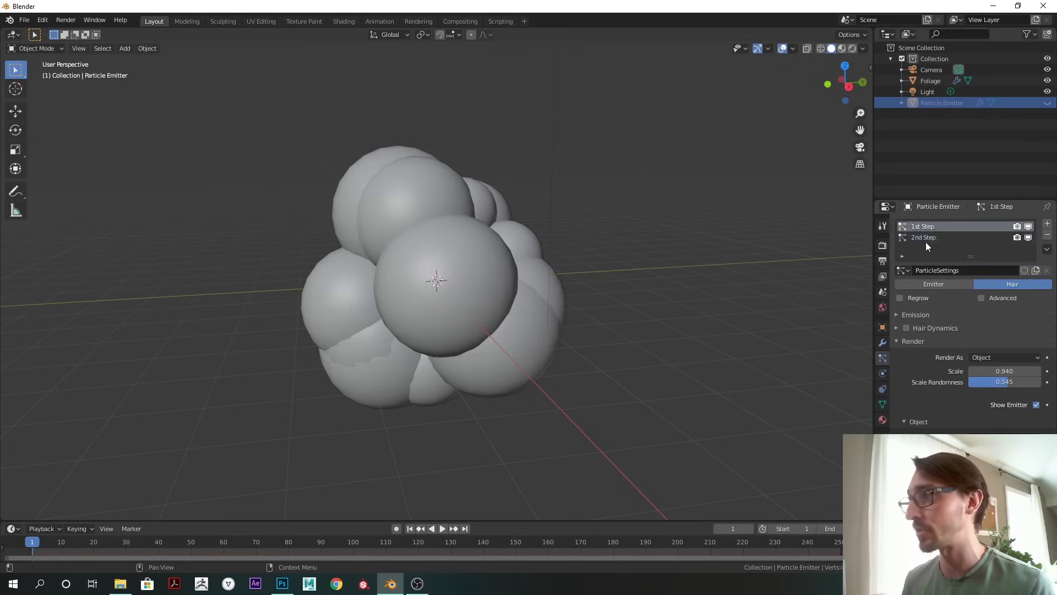
left_click(928, 238)
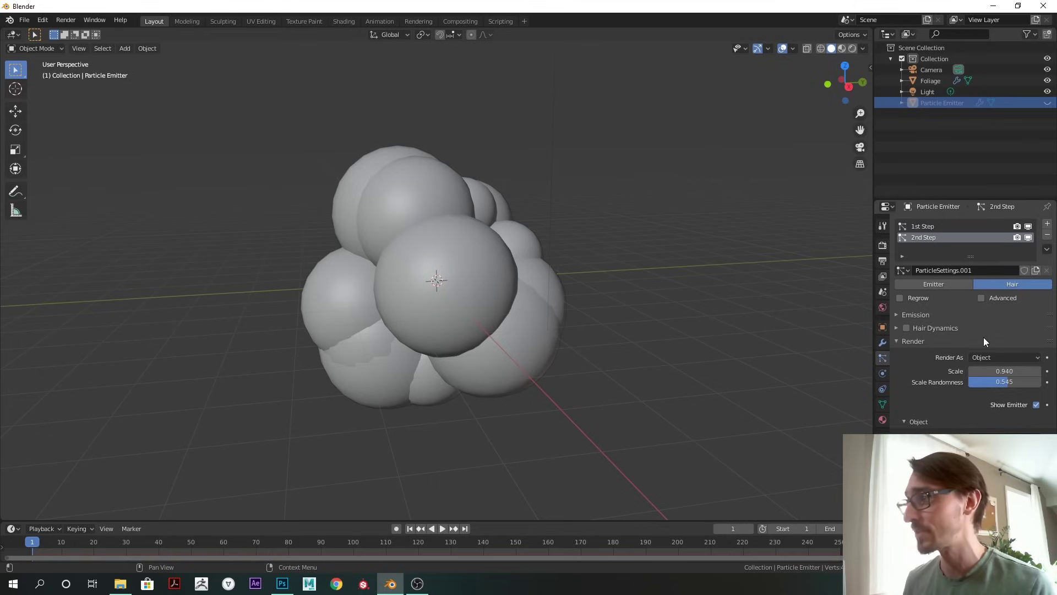
Step: Set the emission number of the 2nd Step particle system to 200
scroll(992, 331, "down", 1)
scroll(973, 302, "up", 1)
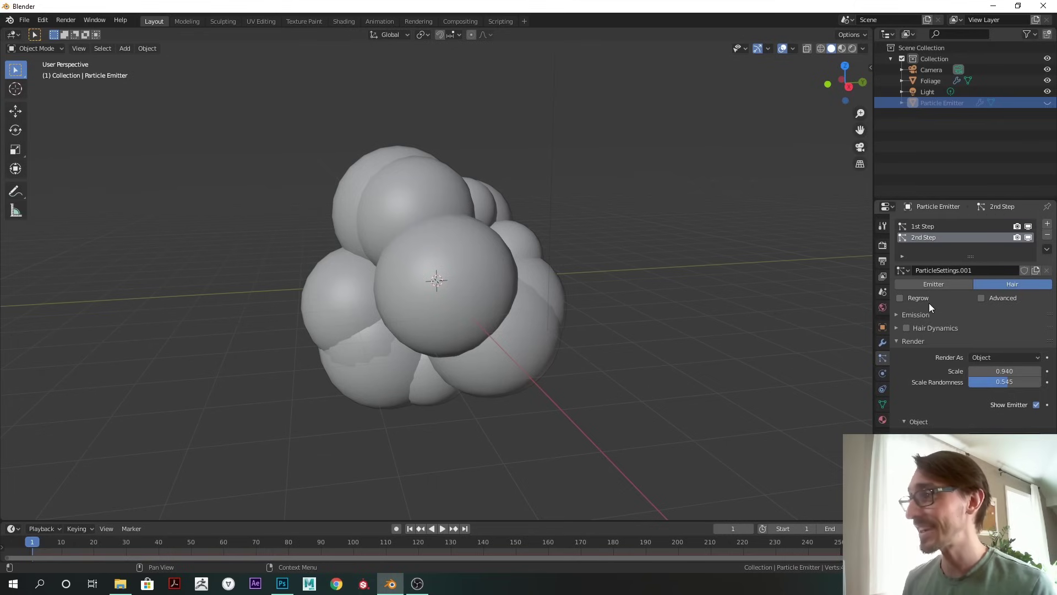
left_click(910, 315)
double_click(1002, 331)
type("20")
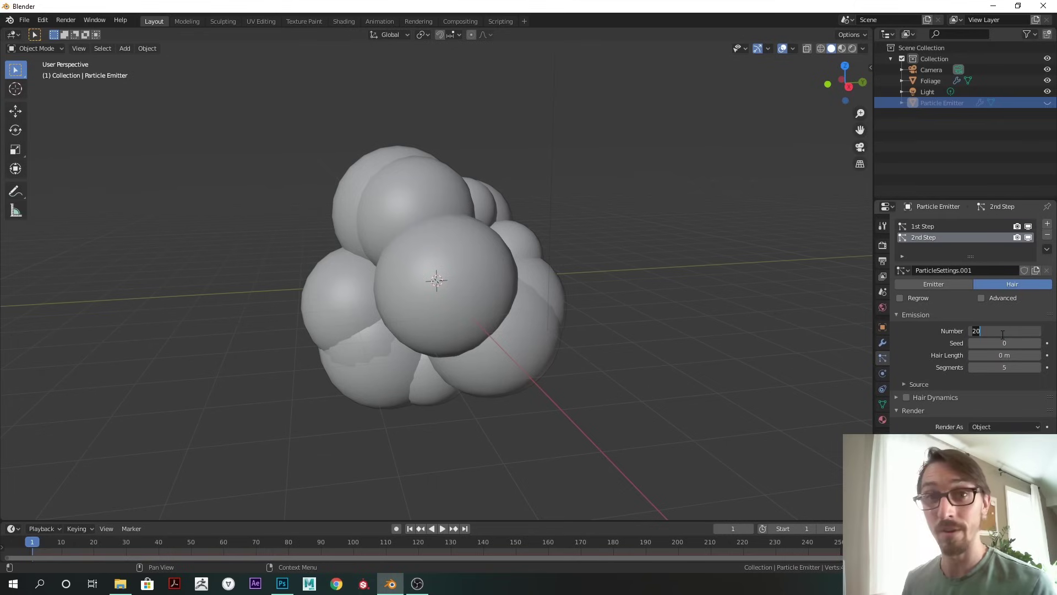
type("00")
key("Return")
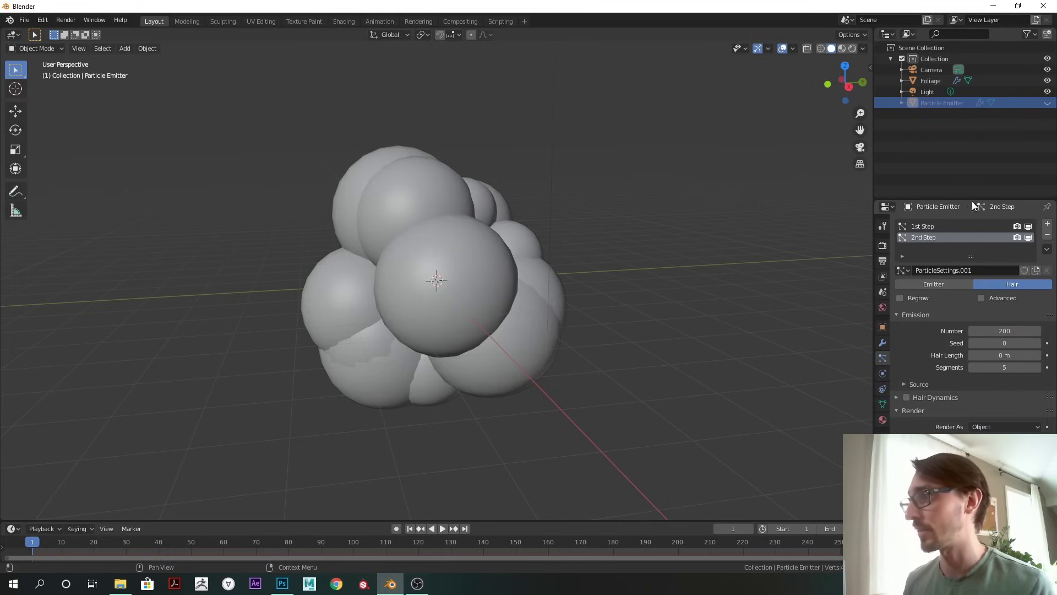
Step: Try adding a second Particle Instance modifier to the Foliage, and remove it again
left_click(930, 81)
left_click(883, 342)
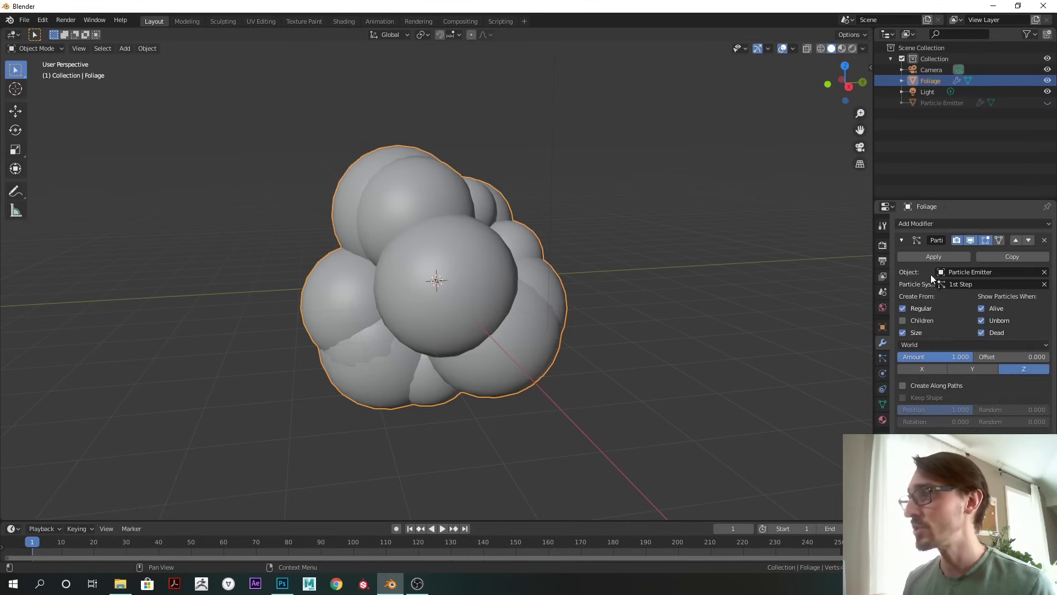
left_click(901, 240)
left_click(963, 223)
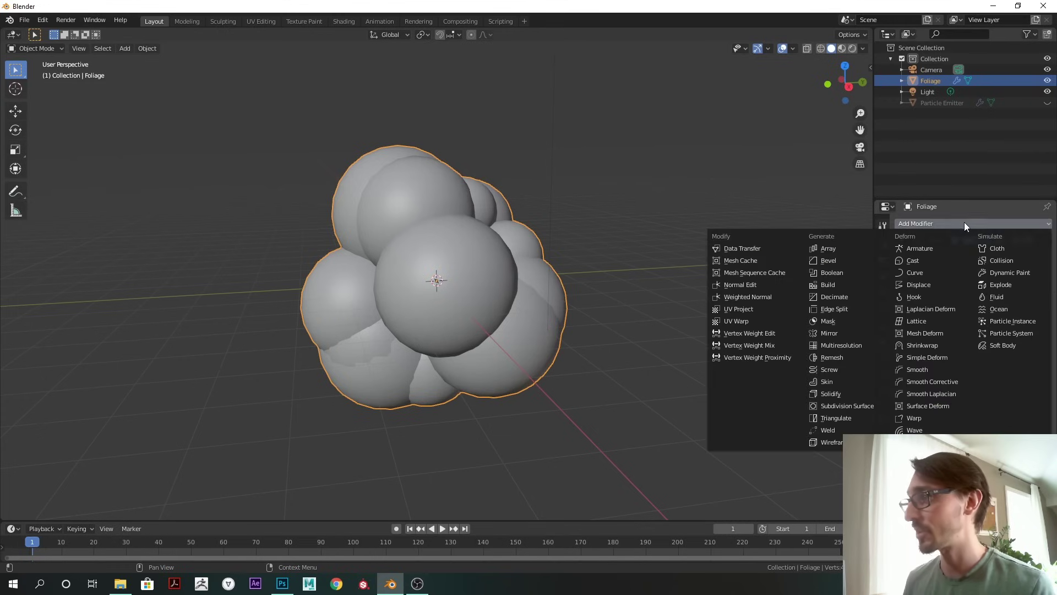
left_click(1000, 321)
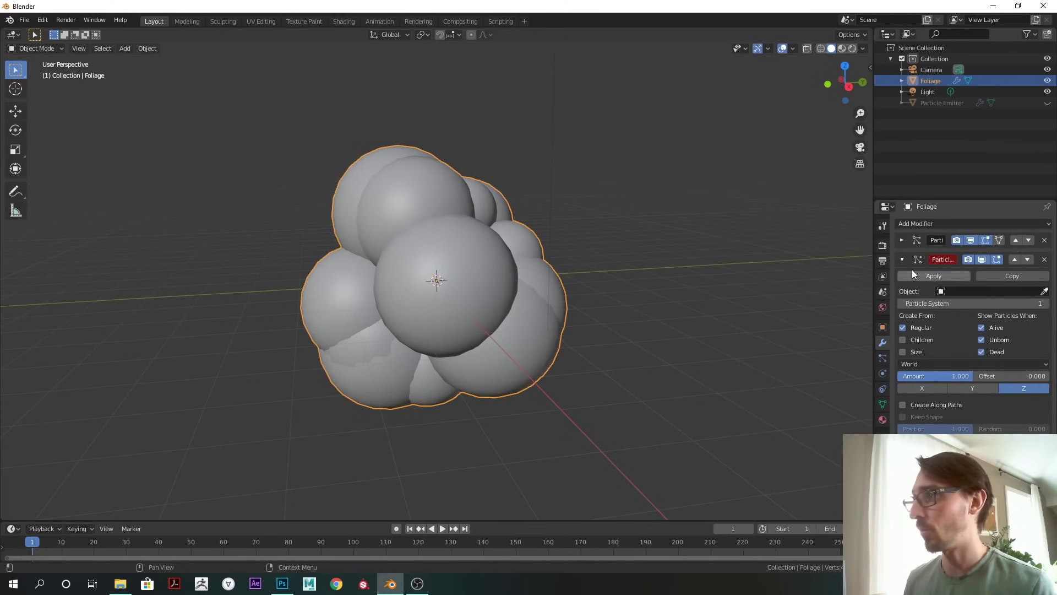
middle_click_drag(612, 270, 642, 275)
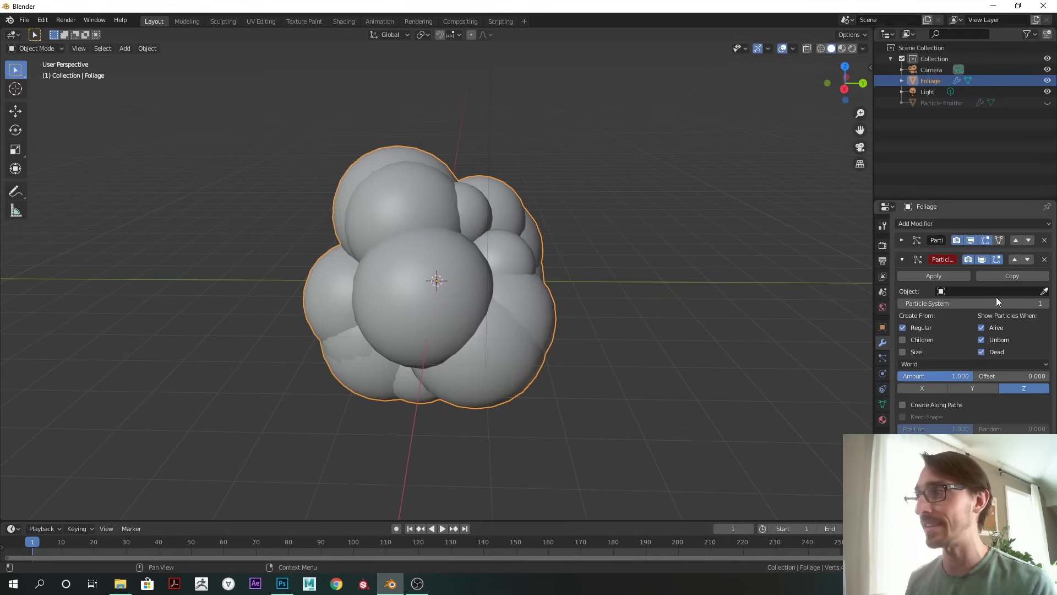
left_click(927, 104)
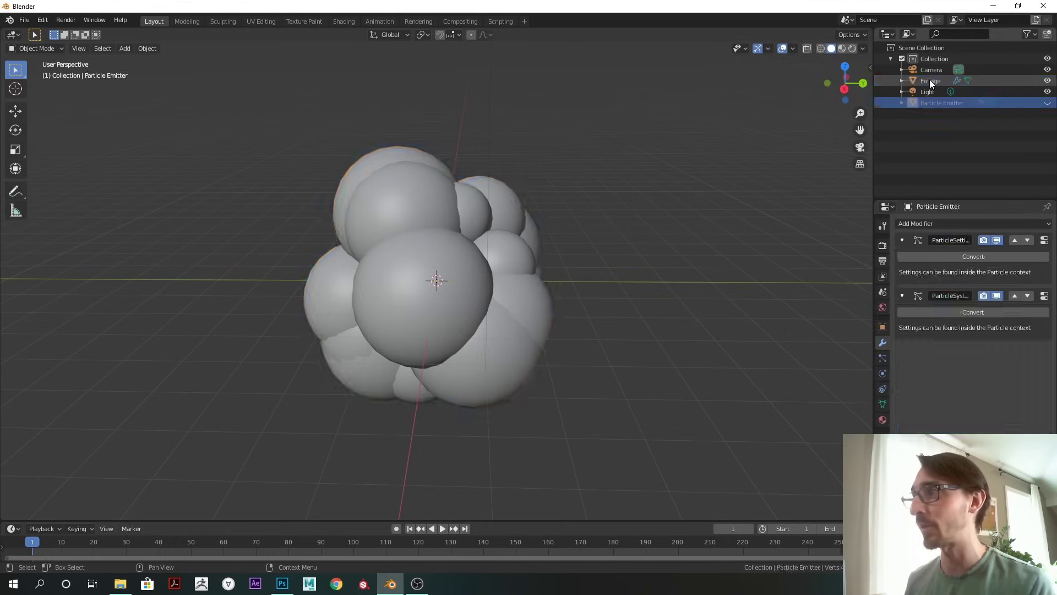
left_click(930, 81)
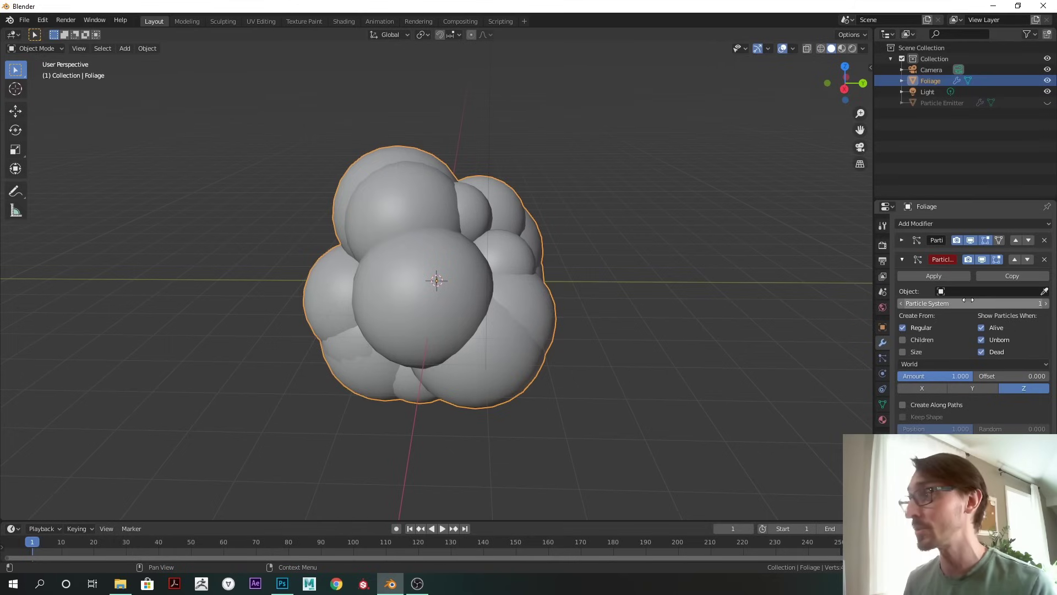
left_click(912, 257)
left_click(1044, 259)
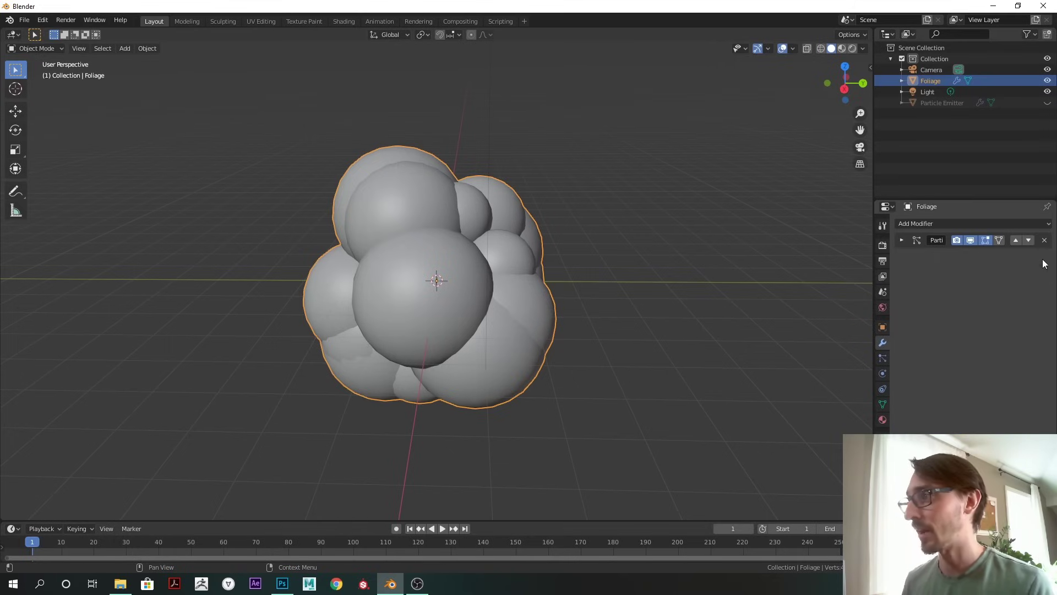
Step: Add a second Particle Instance modifier to the Foliage
left_click(901, 240)
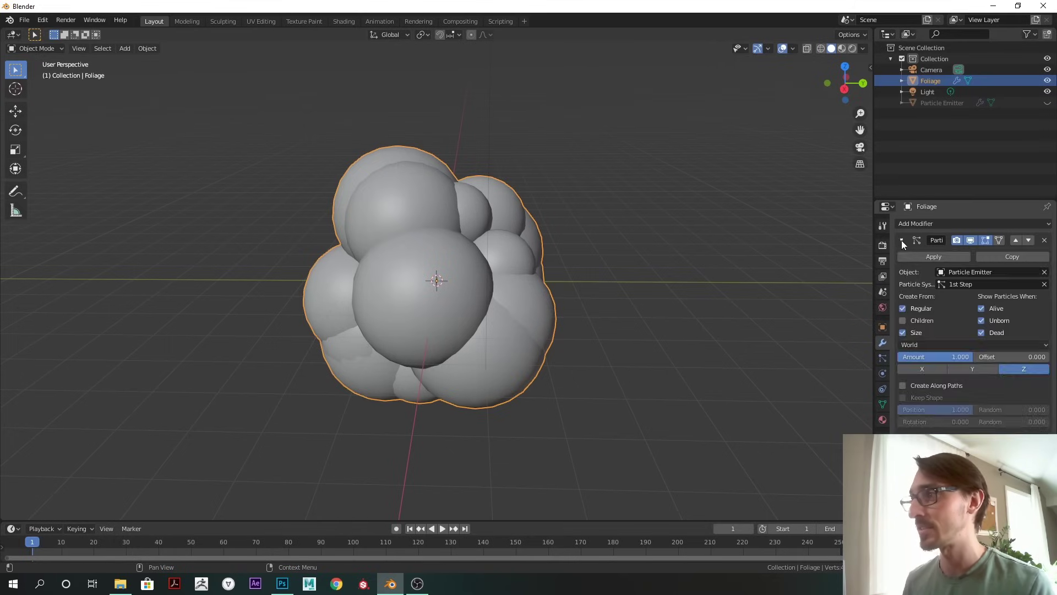
left_click(901, 241)
middle_click_drag(561, 259, 799, 238)
left_click(921, 225)
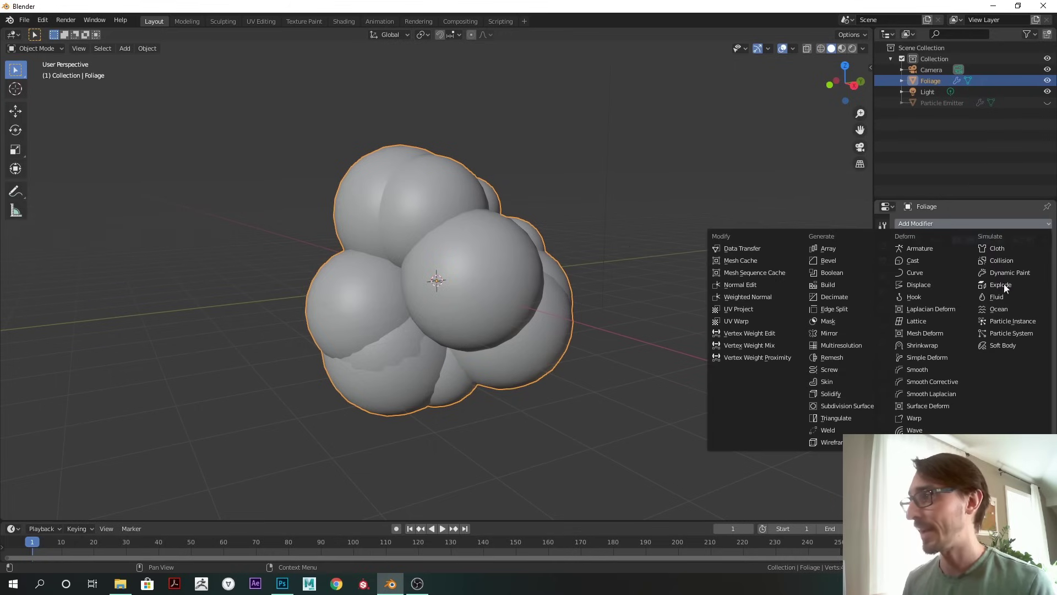
left_click(1000, 322)
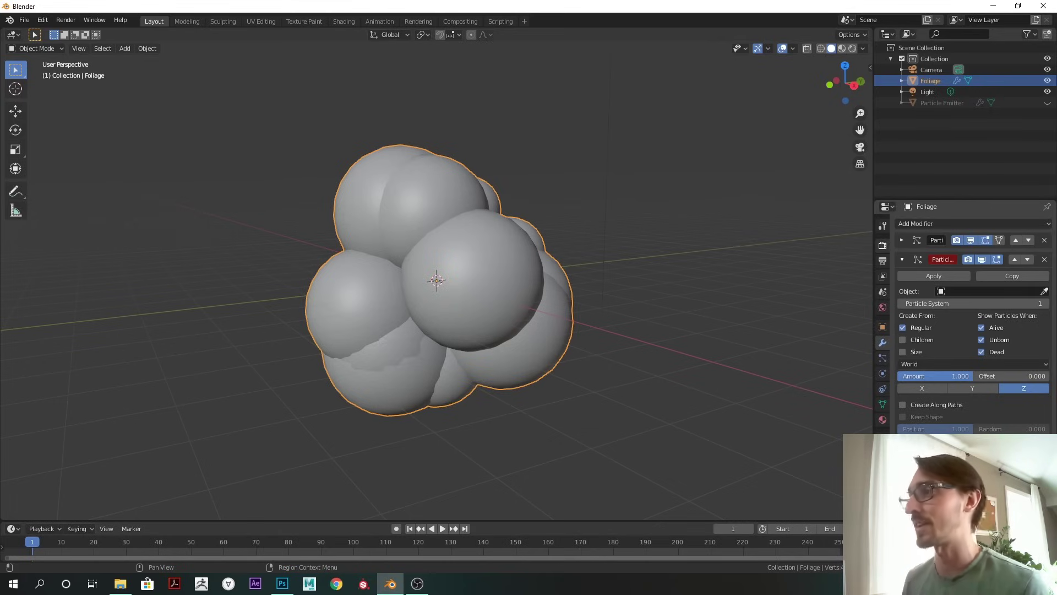
Step: Link the new Particle Instance modifier to the Particle Emitter's 2nd Step system and enable its Size option
left_click(1045, 291)
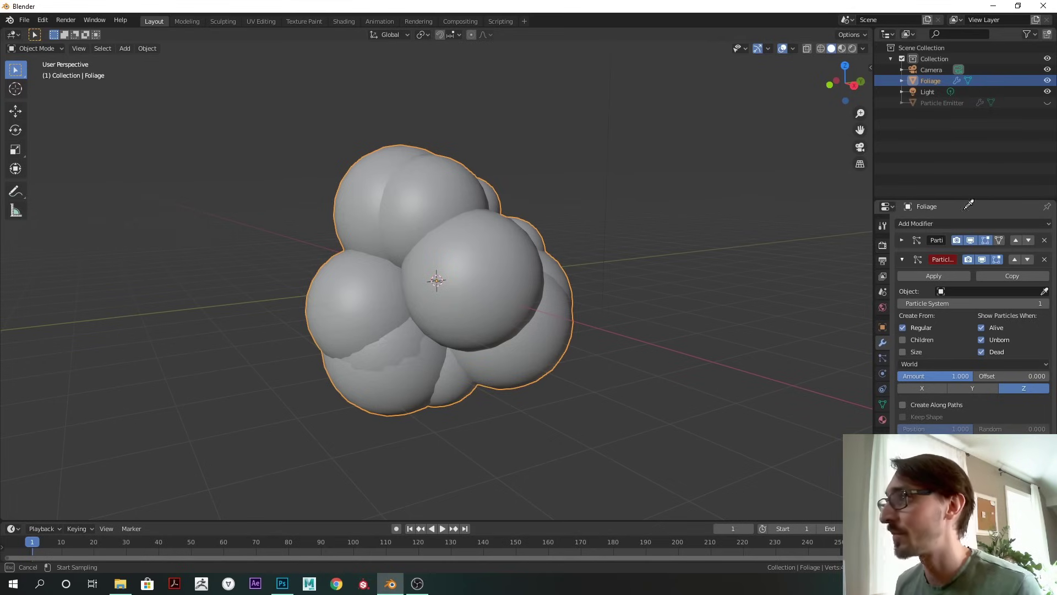
left_click(942, 103)
left_click(958, 304)
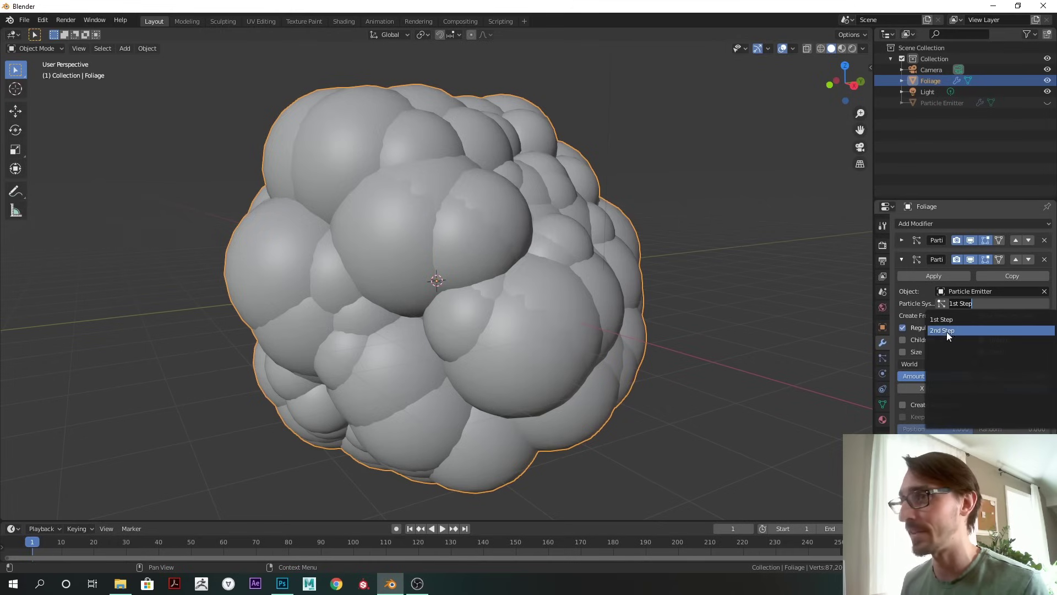
left_click(946, 331)
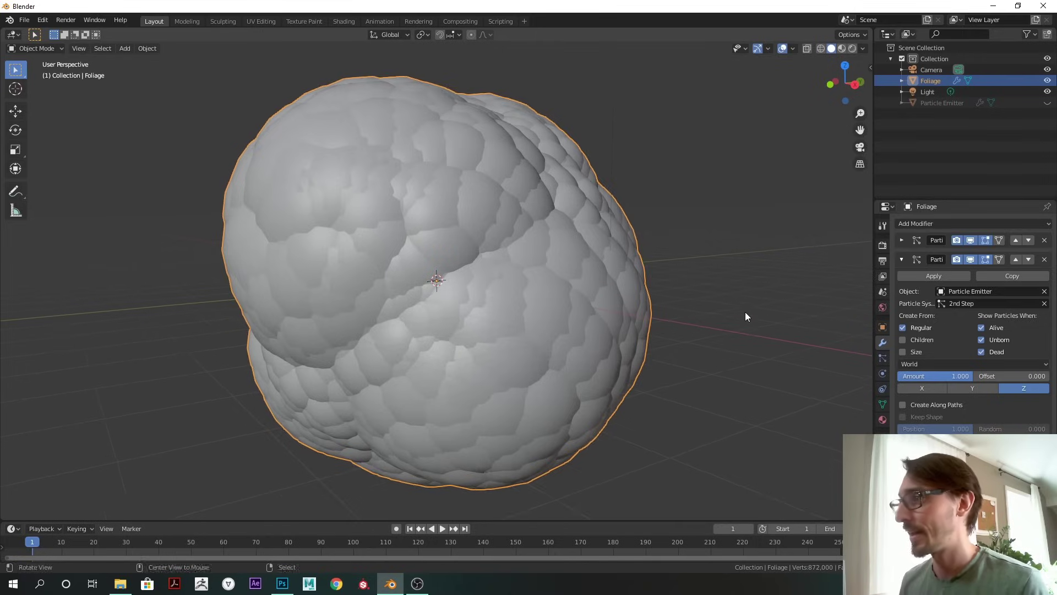
left_click(903, 352)
Step: Set the 2nd Step particle system's render scale to 0.390 and its scale randomness to 0.493
left_click(936, 102)
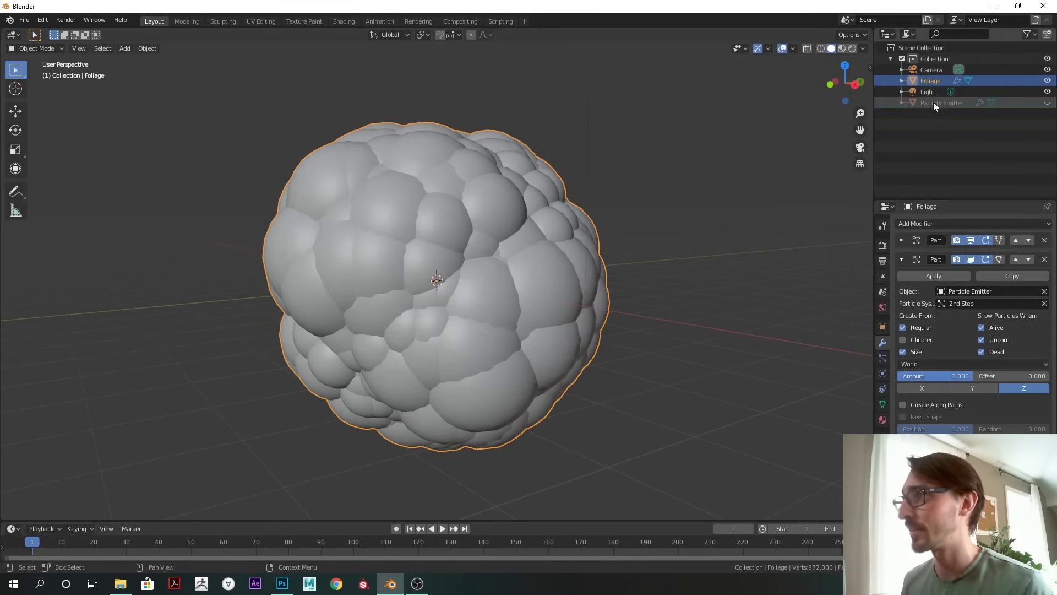
left_click(883, 358)
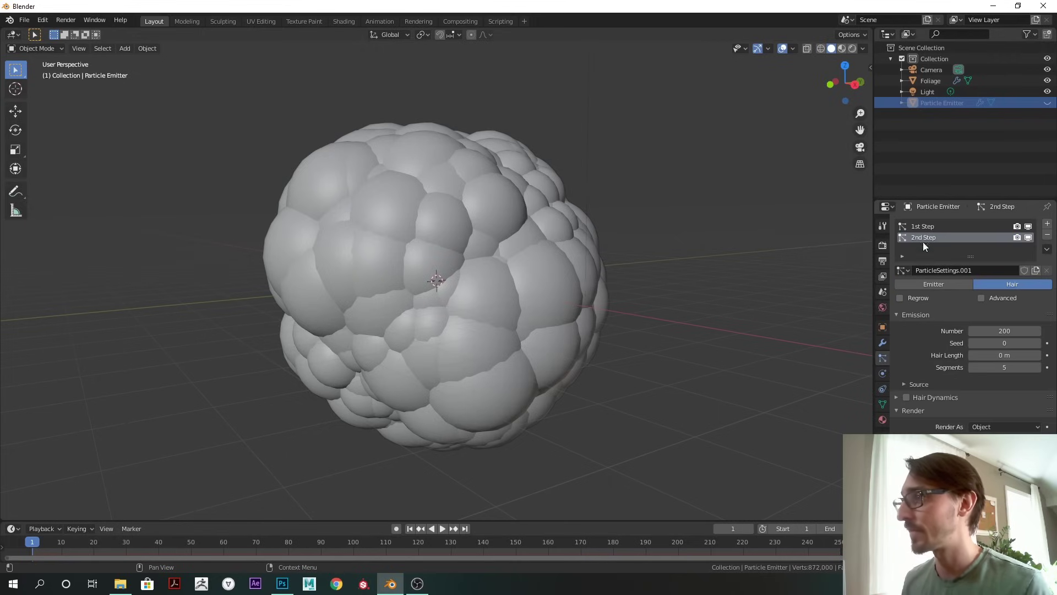
scroll(910, 342, "down", 5)
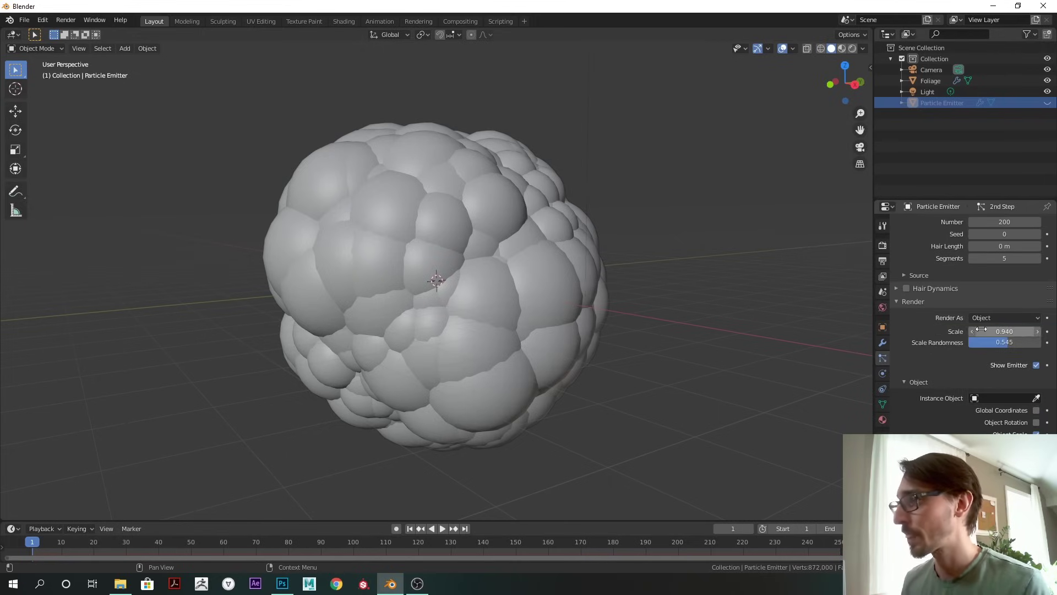
mouse_move(957, 297)
middle_mouse_down()
mouse_move(957, 406)
mouse_move(957, 295)
middle_mouse_up()
left_click_drag(988, 329, 960, 328)
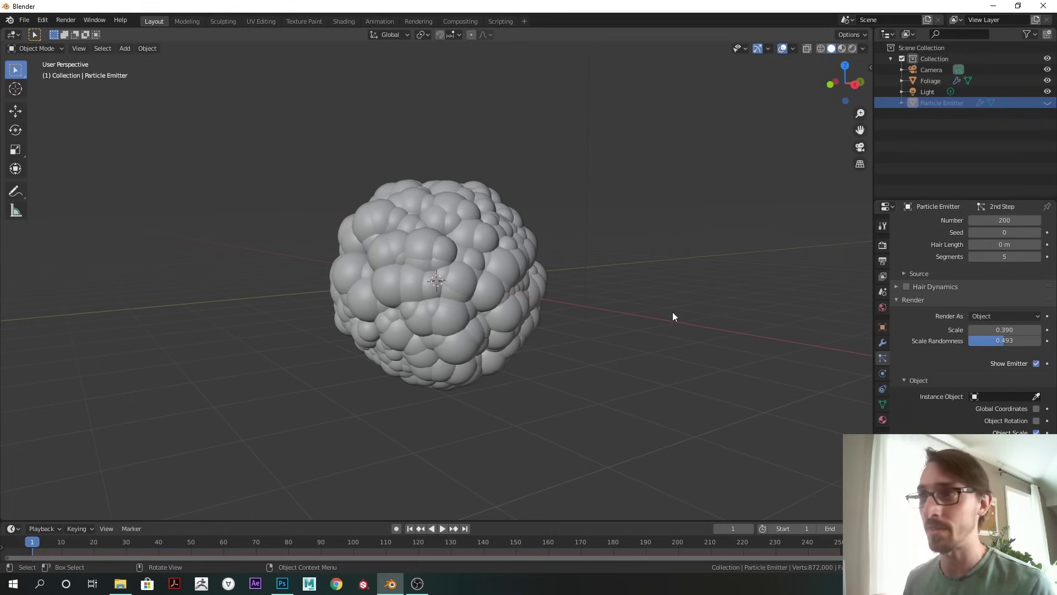
scroll(673, 312, "up", 5)
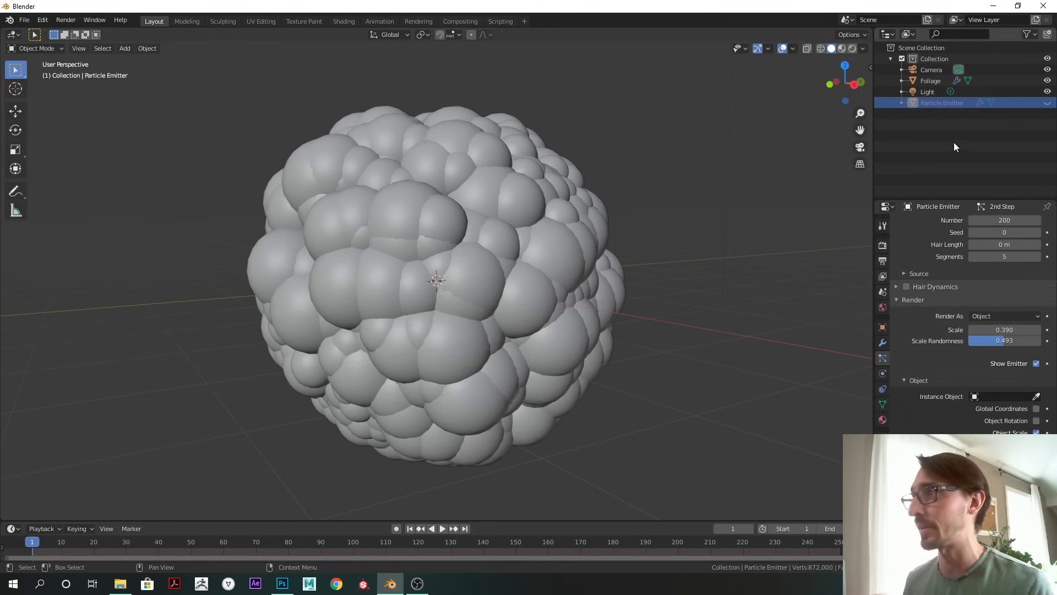
Step: Add a Decimate modifier to the Foliage and move it above both Particle Instance modifiers
left_click(929, 81)
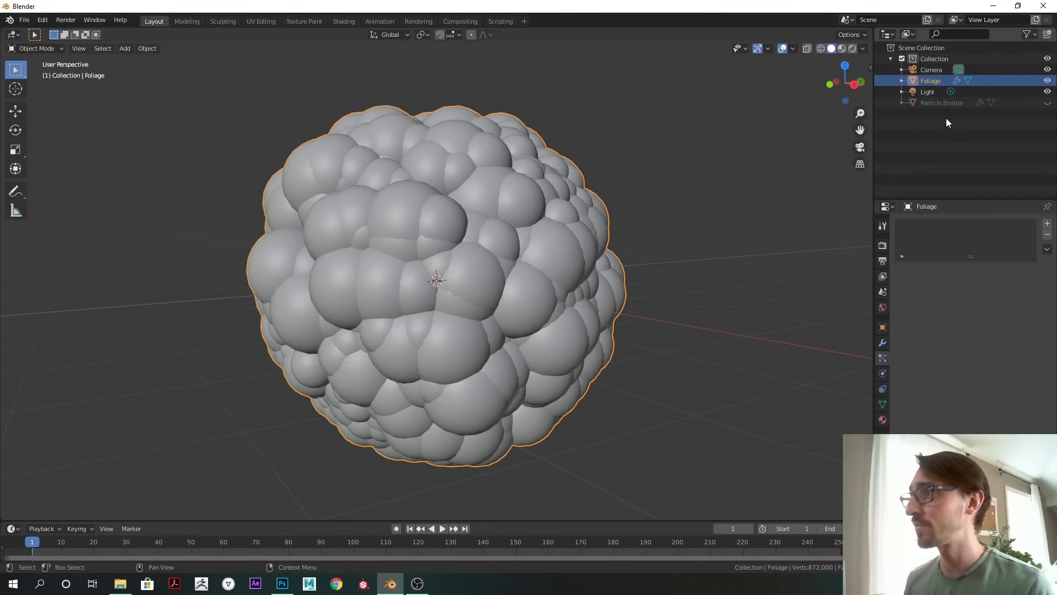
left_click(882, 343)
left_click(923, 245)
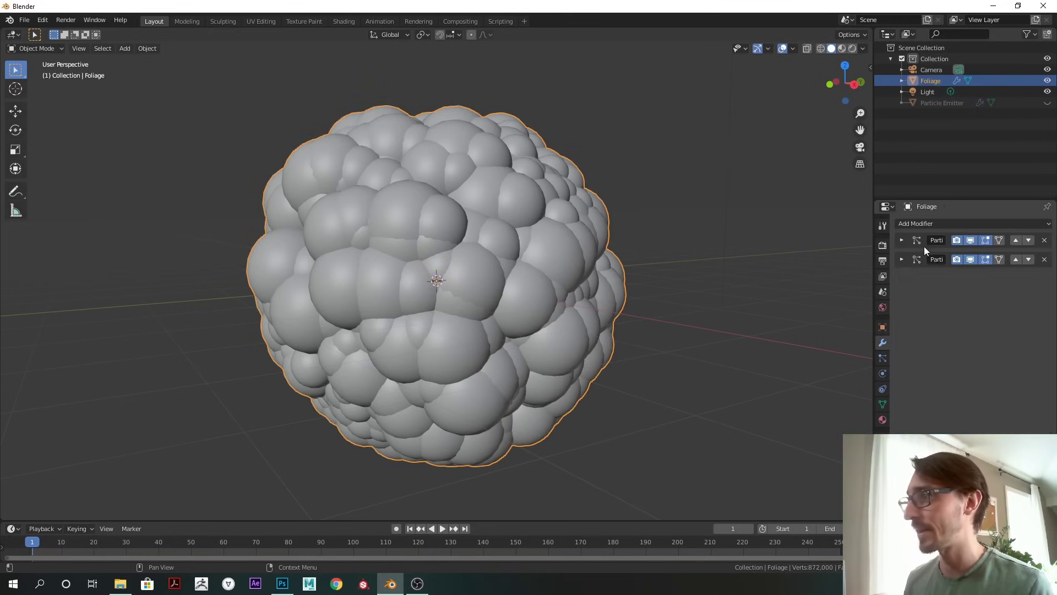
left_click(968, 224)
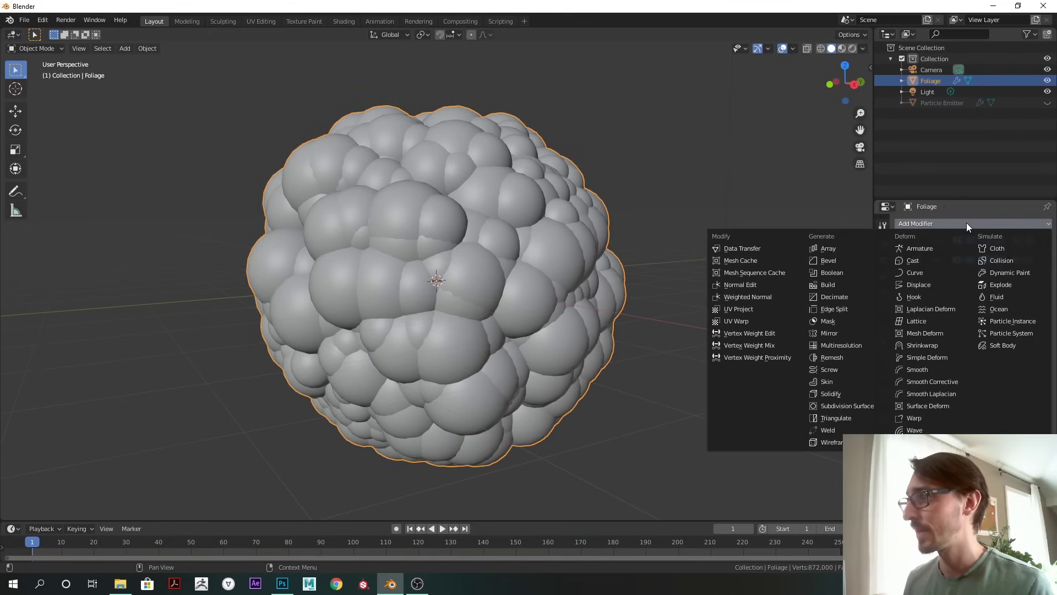
left_click(842, 296)
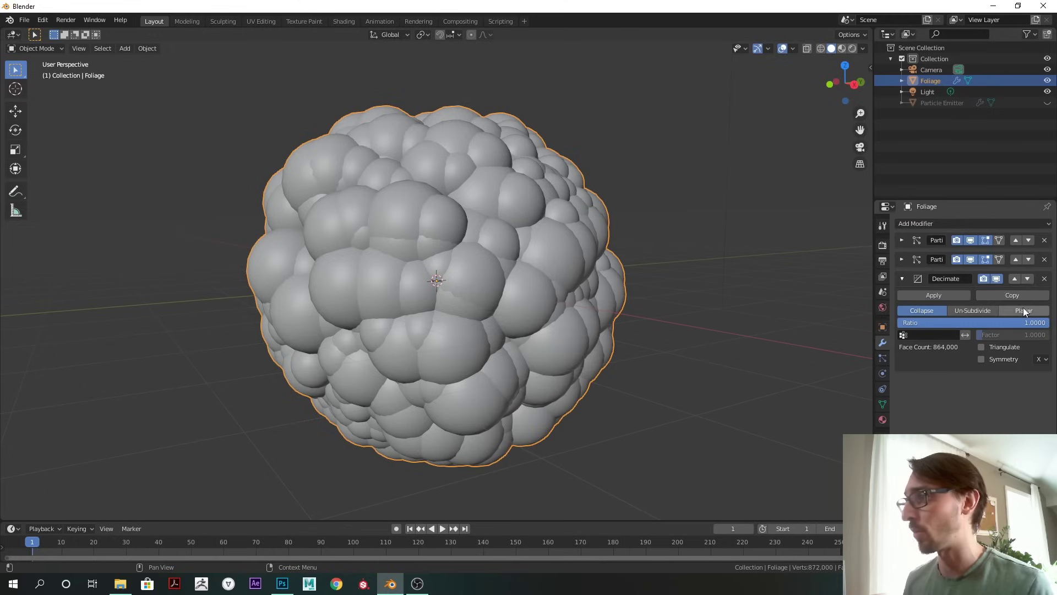
left_click(1014, 280)
left_click(1015, 259)
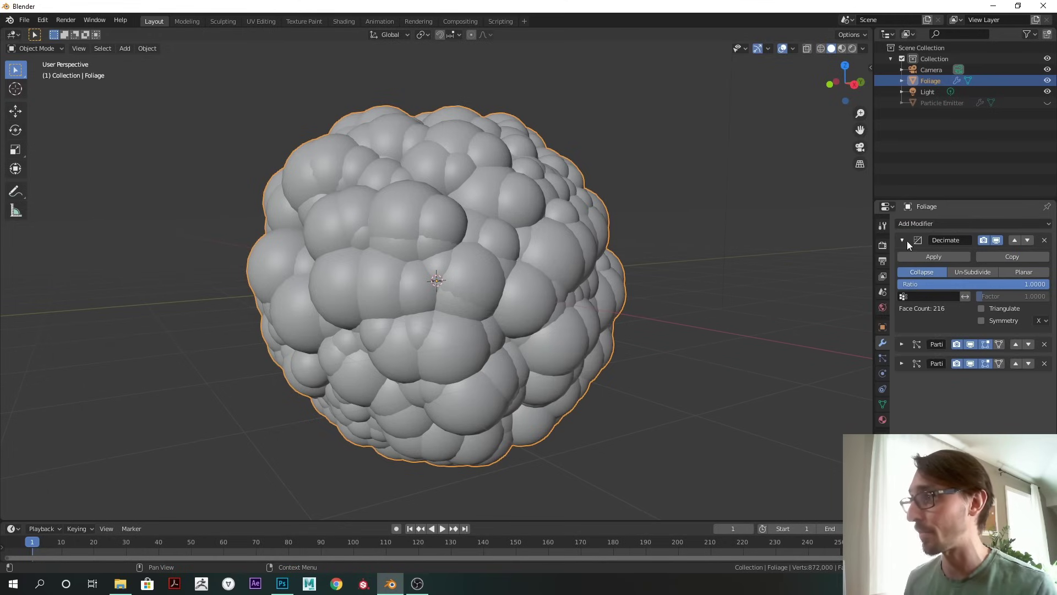
Step: Set the Foliage's Decimate collapse ratio to 0.1
left_click(1017, 284)
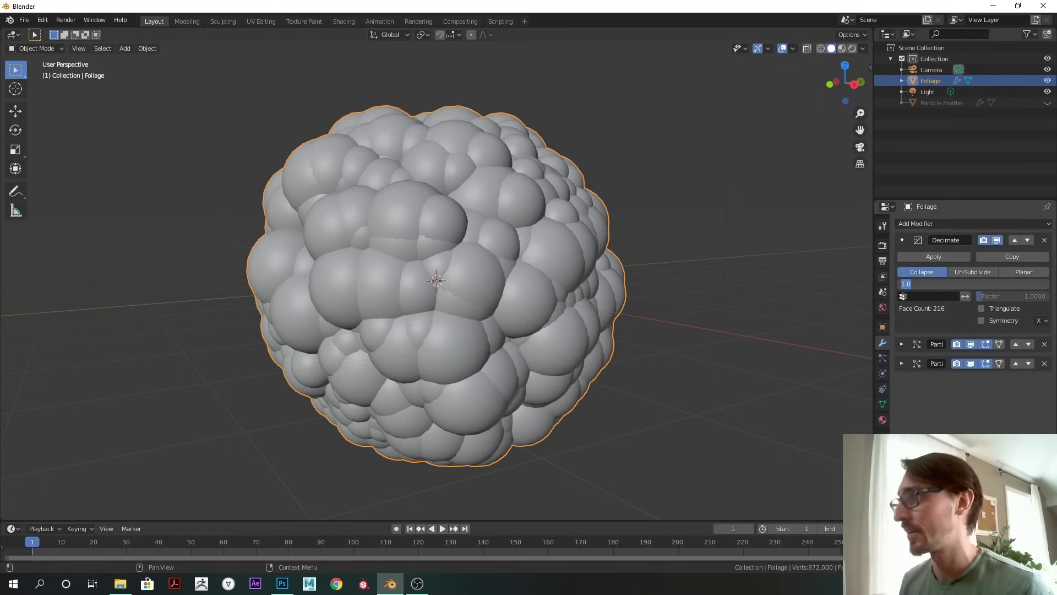
type("0.1")
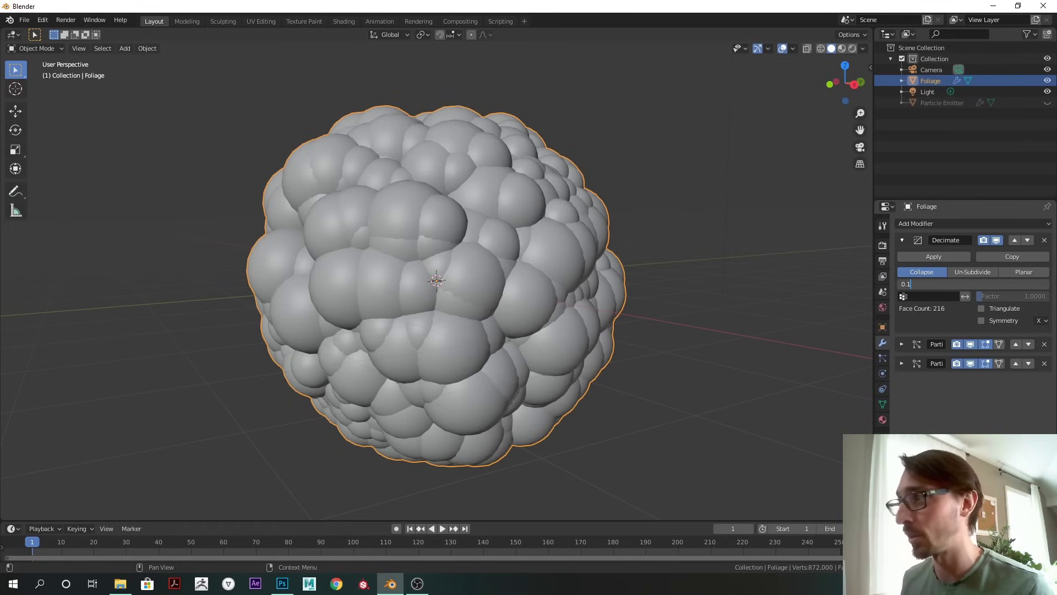
key("Return")
middle_click_drag(600, 300, 626, 282)
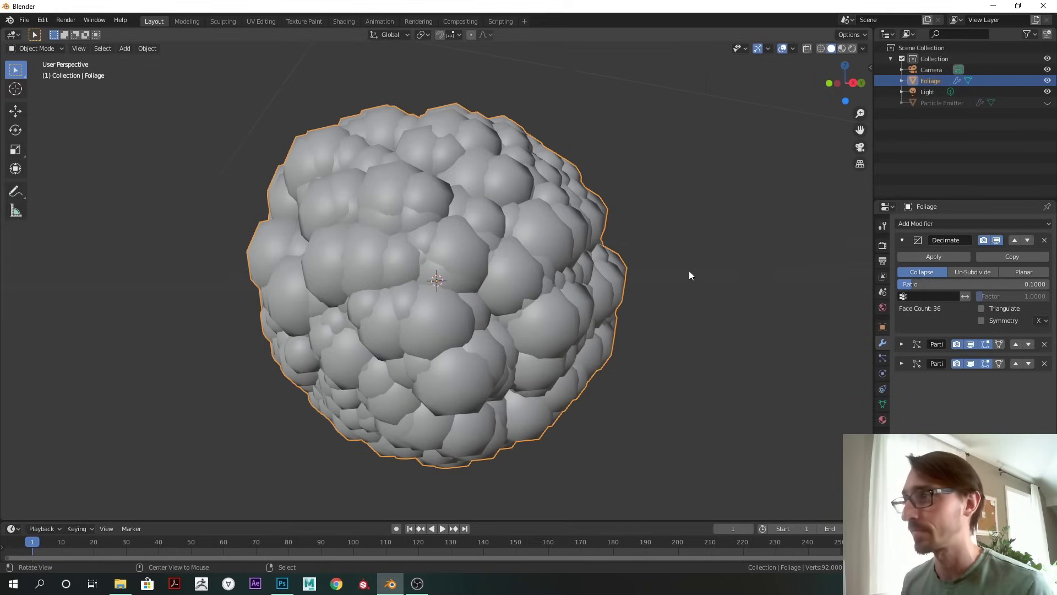
left_click(902, 240)
Step: Set the Particle Emitter's 2nd Step render scale to 0.230 and its scale randomness to 0.552
left_click(937, 102)
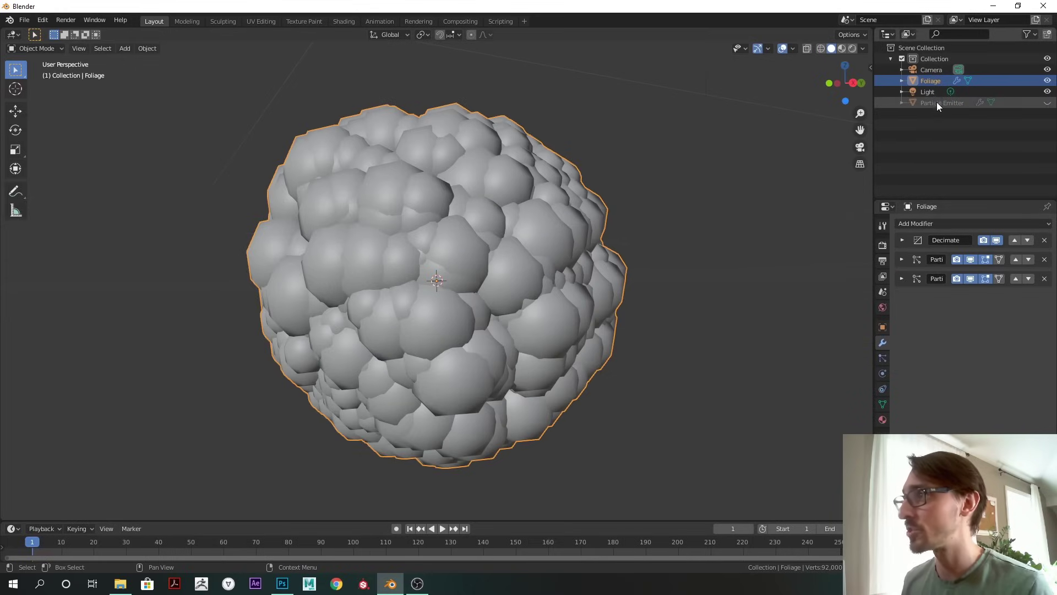
left_click(882, 357)
scroll(927, 352, "down", 5)
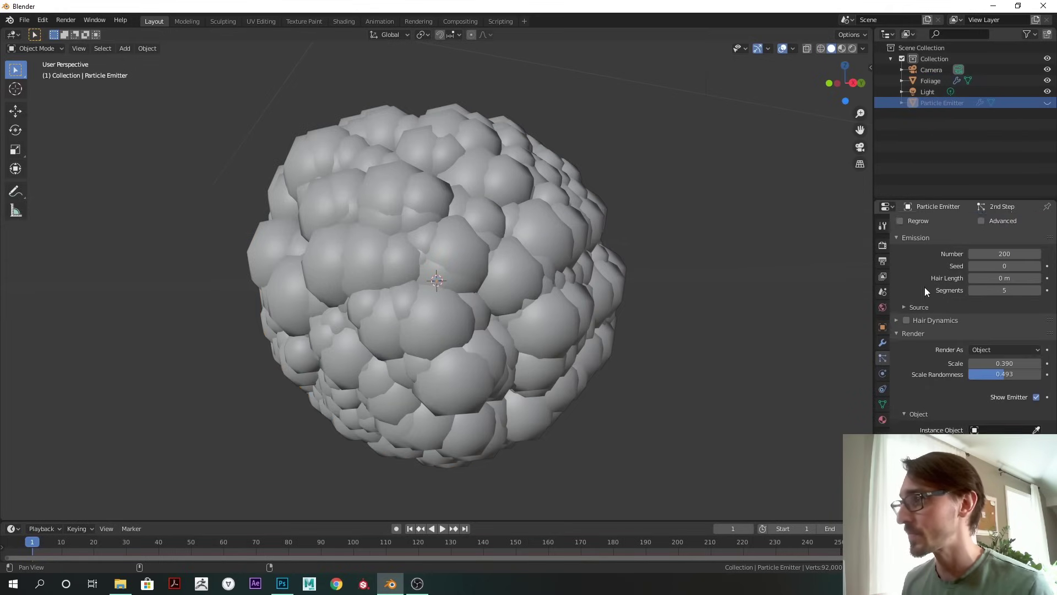
mouse_move(993, 329)
left_mouse_down()
mouse_move(1018, 330)
mouse_move(958, 330)
mouse_move(1011, 326)
mouse_move(985, 326)
mouse_move(1005, 340)
left_mouse_up()
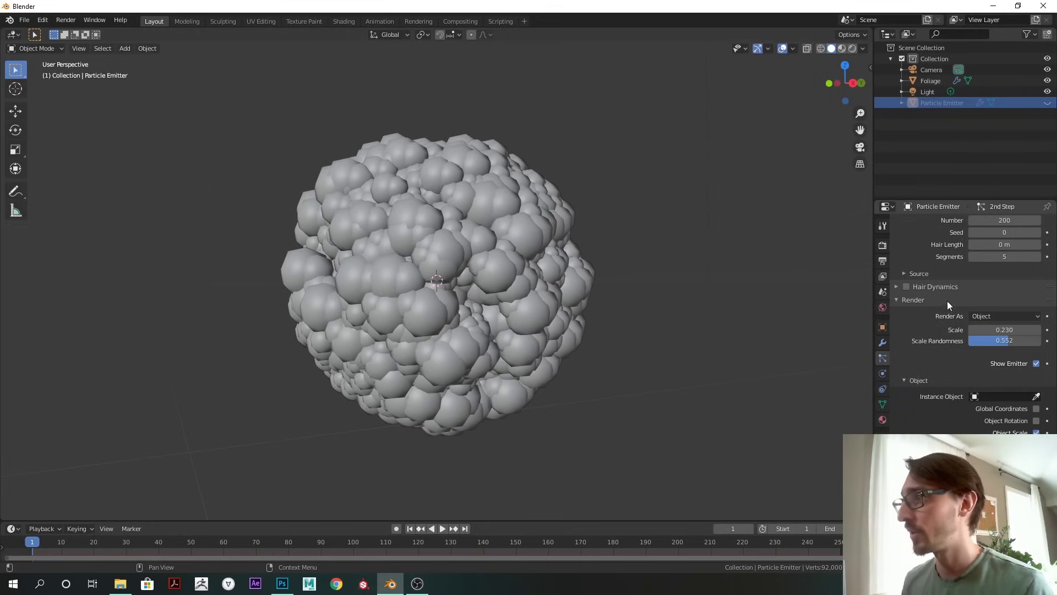
Step: Try an emission number of 29 for the 2nd Step system, and set it back to 200
scroll(923, 305, "up", 3)
left_click_drag(970, 286, 921, 285)
middle_click_drag(614, 279, 577, 304)
scroll(611, 296, "up", 3)
middle_click_drag(643, 286, 714, 253)
scroll(714, 258, "down", 2)
double_click(1005, 285)
type("200")
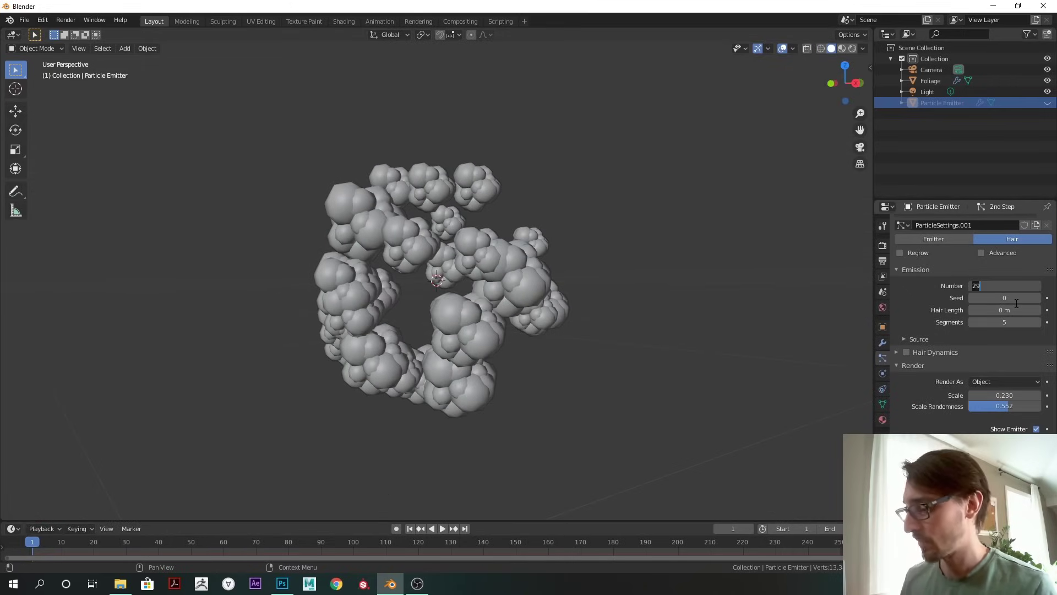
key("Return")
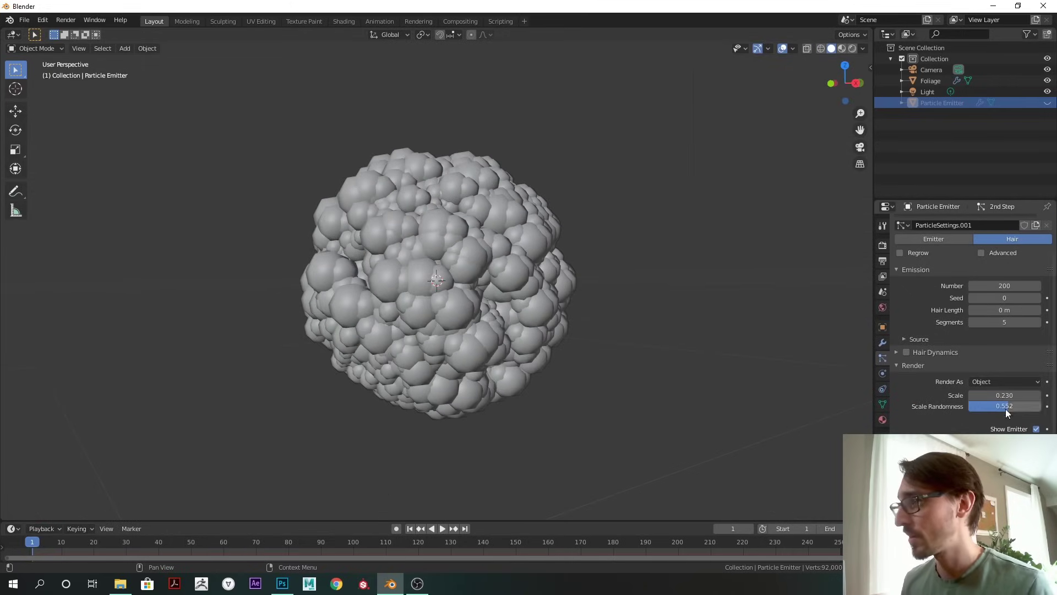
Step: Make the 1st Step particle system emit from Volume
scroll(919, 305, "up", 2)
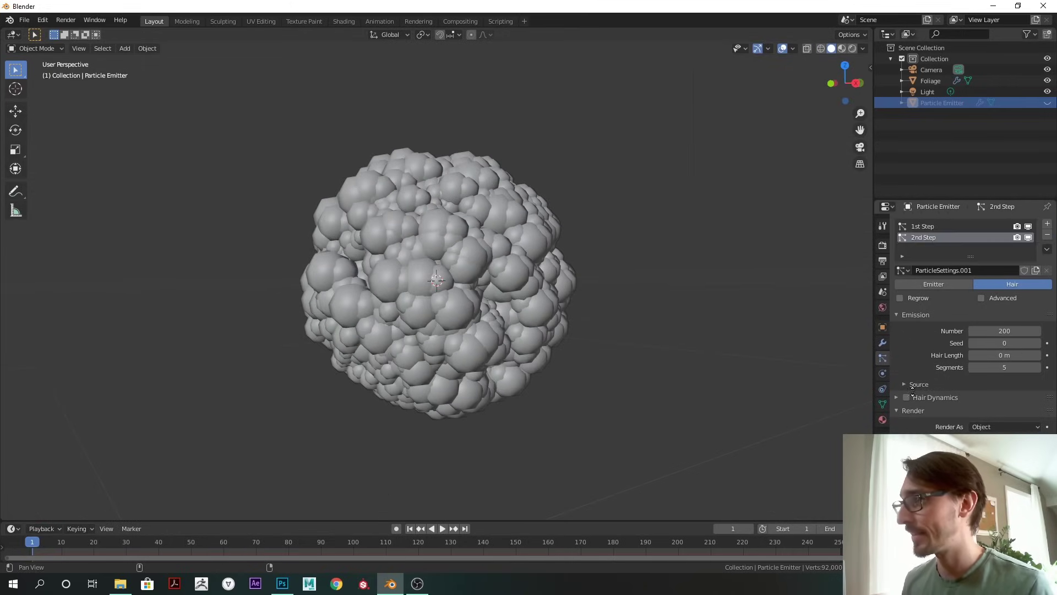
left_click(922, 225)
scroll(907, 348, "down", 1)
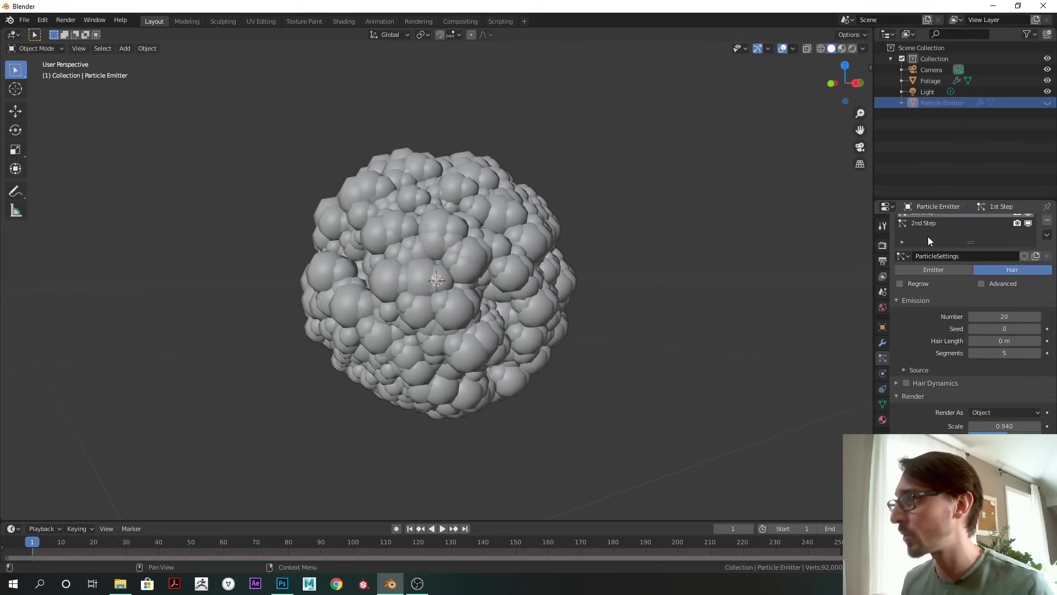
scroll(907, 334, "down", 3)
left_click(906, 332)
left_click(985, 349)
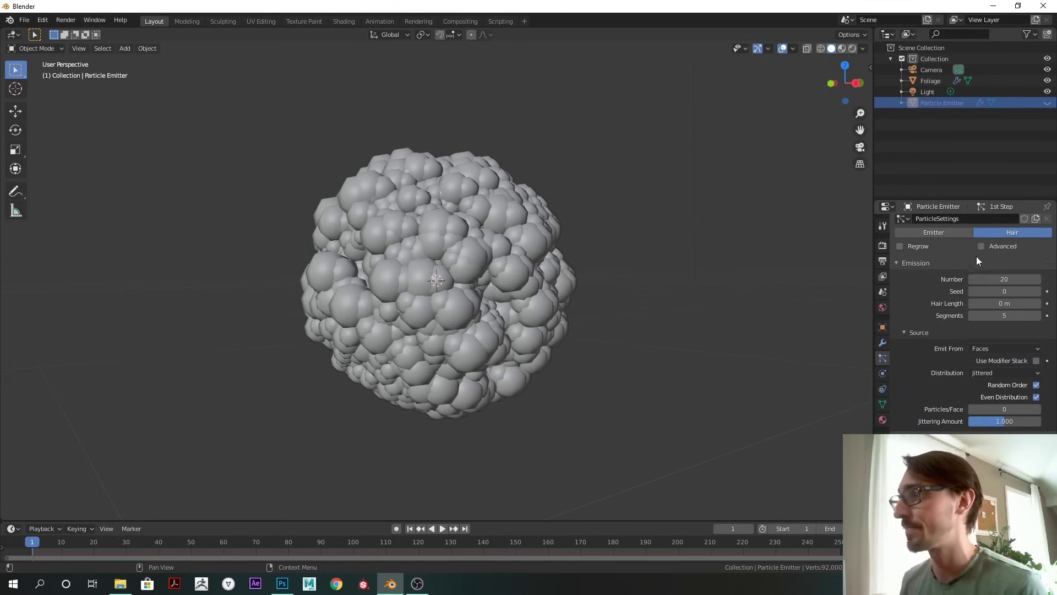
left_click(999, 350)
left_click(986, 386)
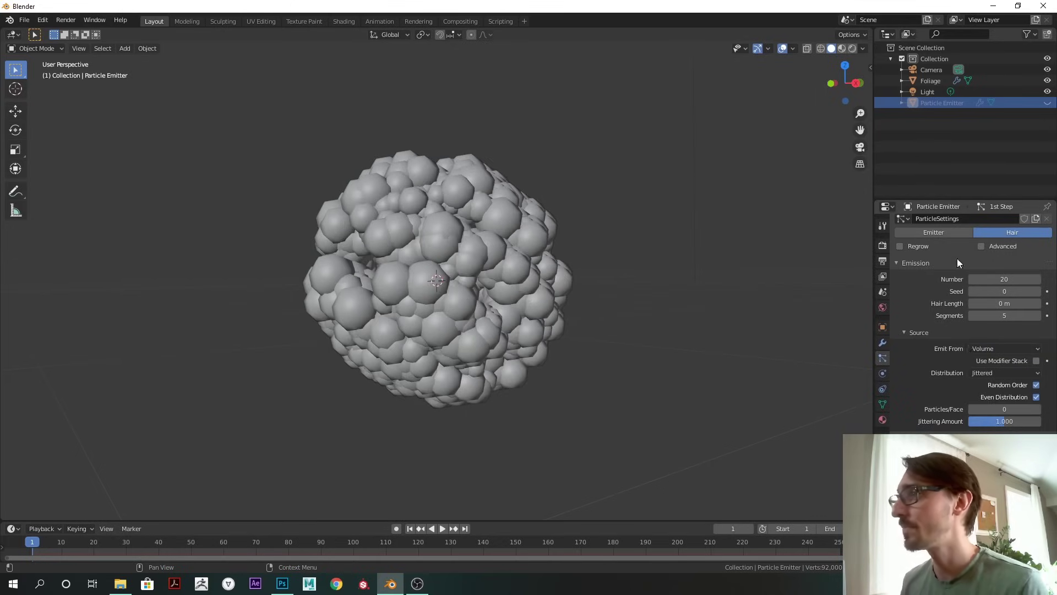
Step: Make the 2nd Step particle system emit from Volume as well, and check the foliage from several angles
scroll(935, 292, "up", 3)
left_click(932, 268)
scroll(933, 268, "down", 4)
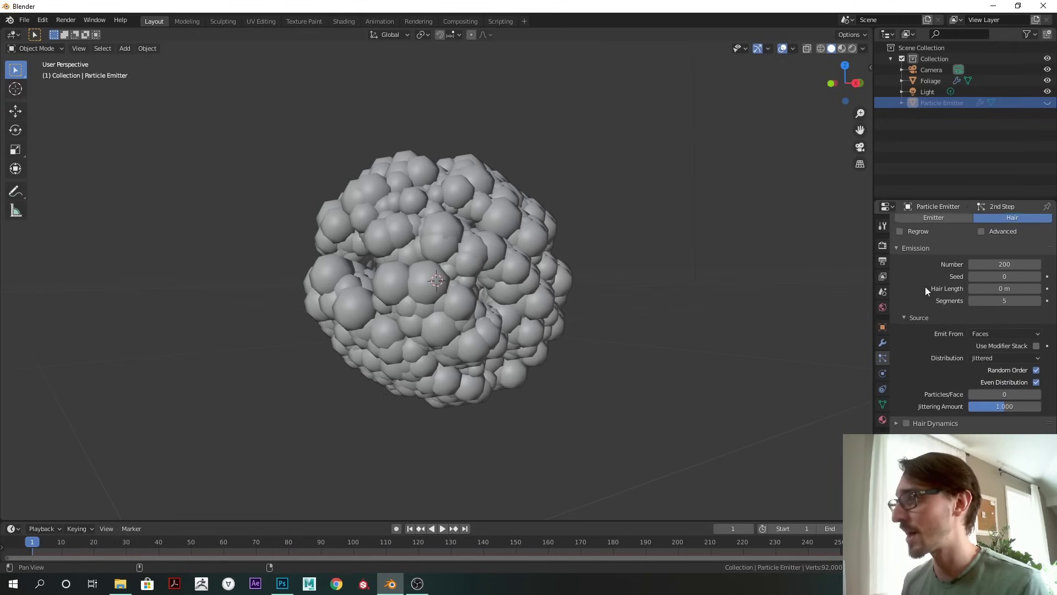
left_click(985, 336)
left_click(991, 371)
middle_click_drag(574, 305, 620, 276)
scroll(624, 291, "up", 1)
scroll(624, 292, "up", 2)
scroll(550, 285, "down", 3)
middle_click_drag(550, 286, 556, 306)
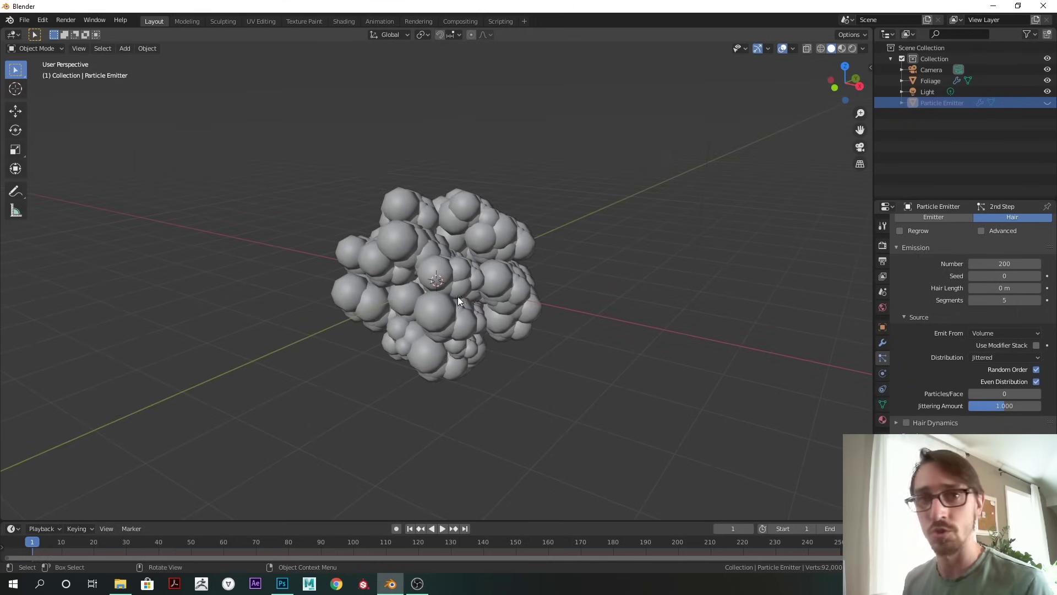
Step: Hide the Foliage, and unhide and select the Particle Emitter sphere
left_click(1047, 80)
left_click(1047, 102)
left_click(940, 103)
middle_click_drag(541, 253, 514, 250)
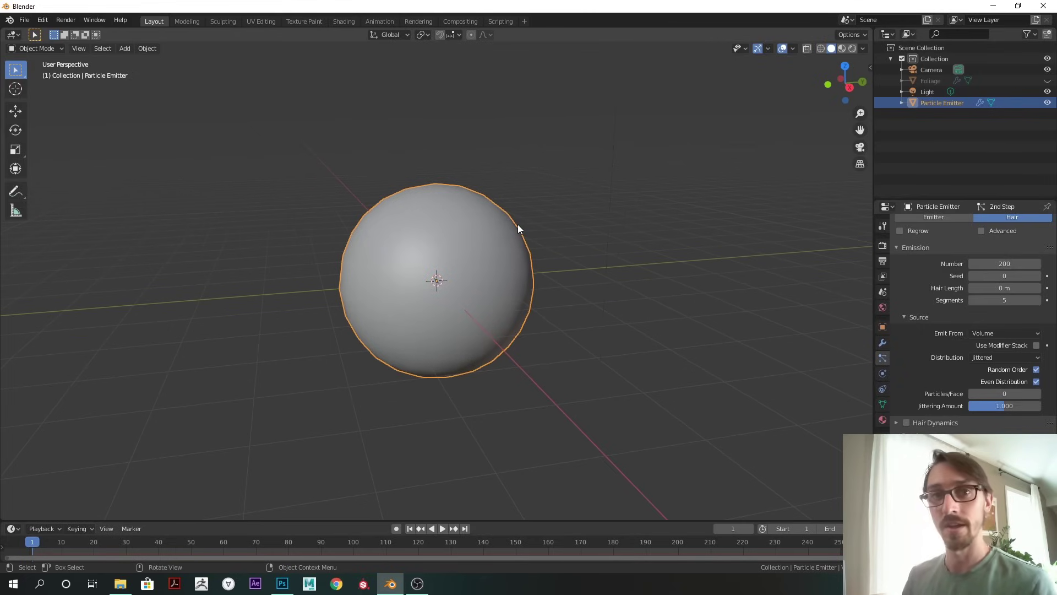
middle_click_drag(394, 275, 365, 273)
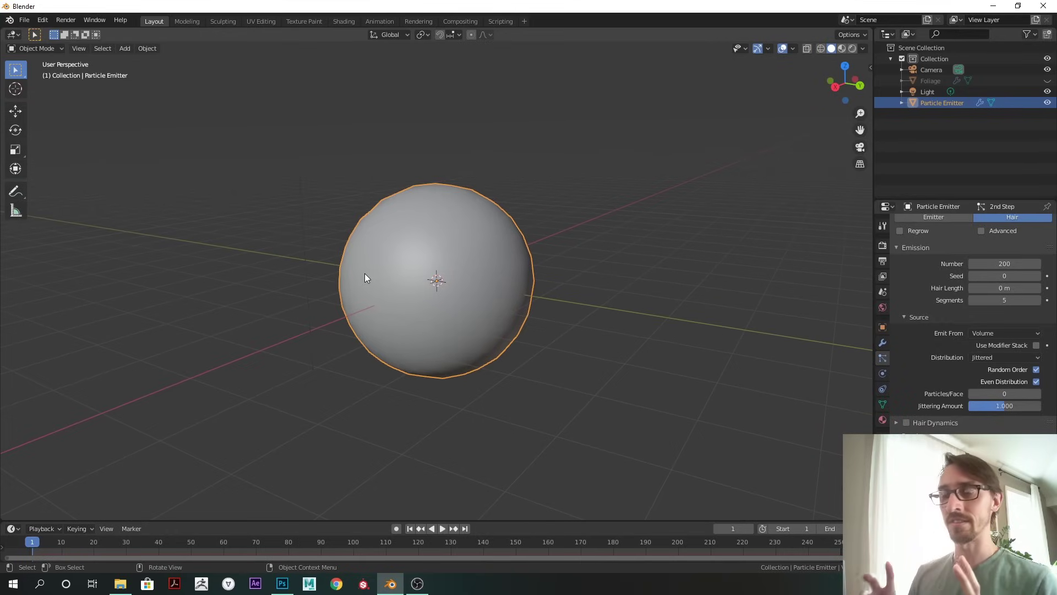
middle_click_drag(517, 266, 313, 141)
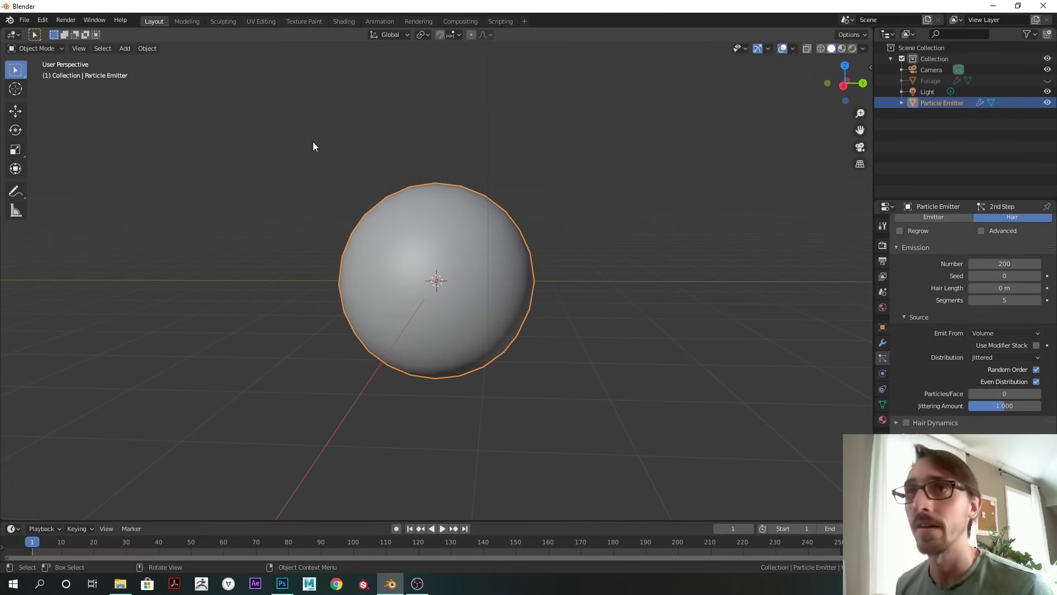
Step: Subdivide the entire Particle Emitter mesh in Edit Mode with 4 cuts
left_click(39, 48)
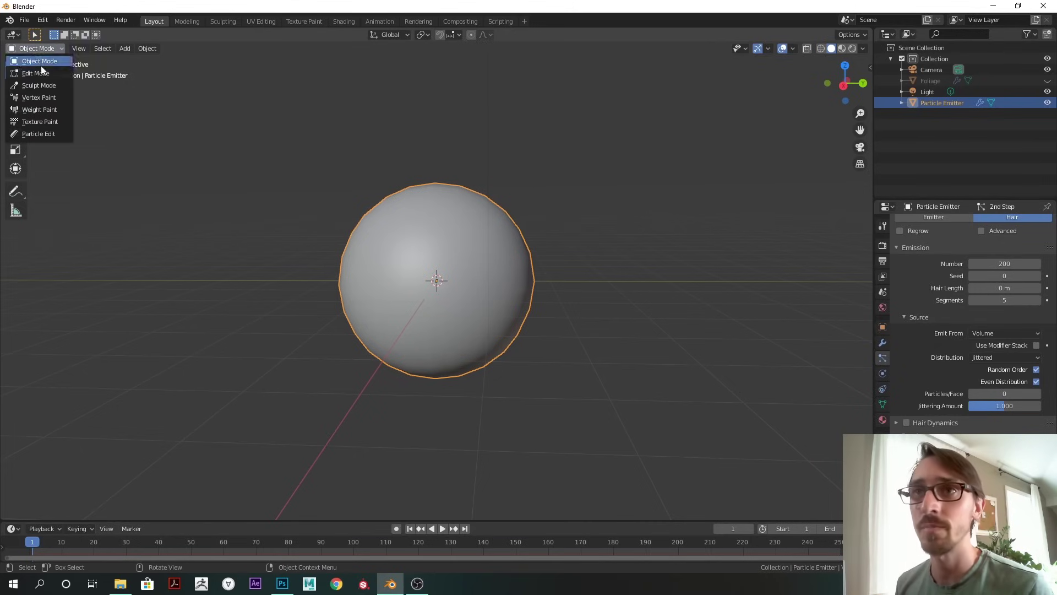
left_click(36, 73)
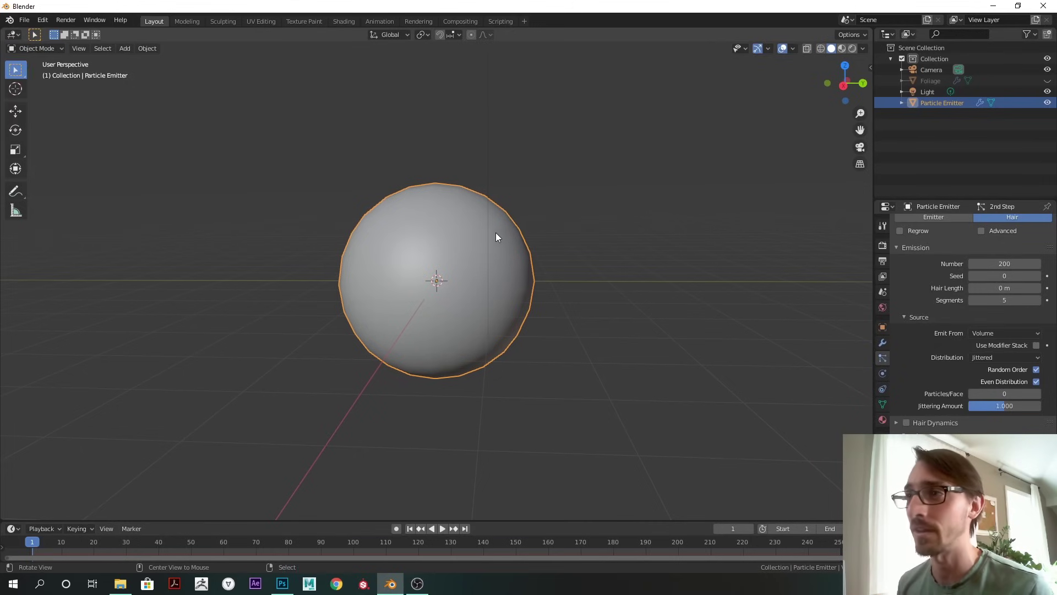
scroll(498, 231, "up", 3)
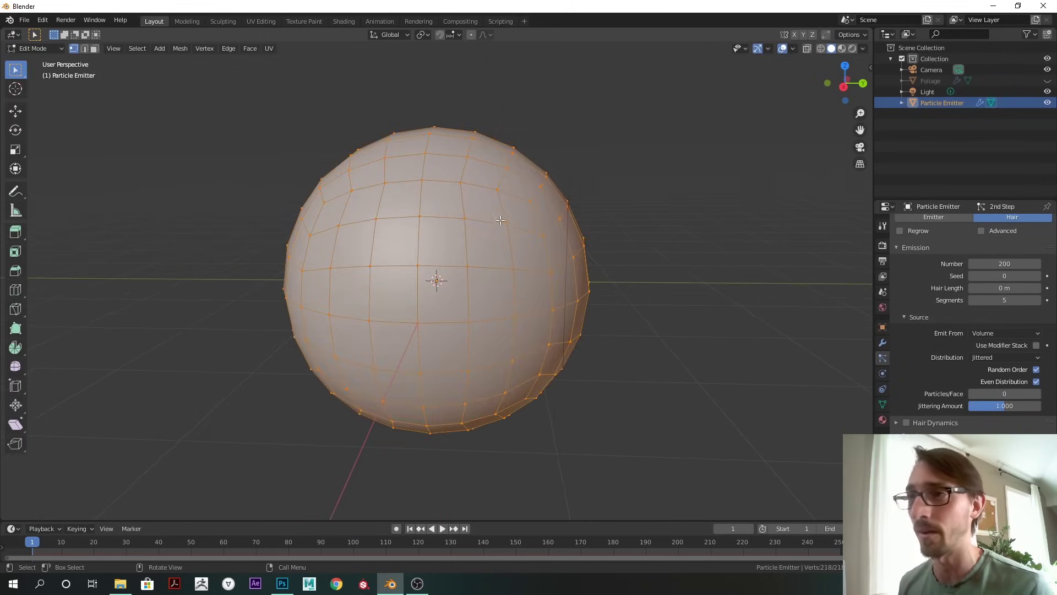
right_click(472, 192)
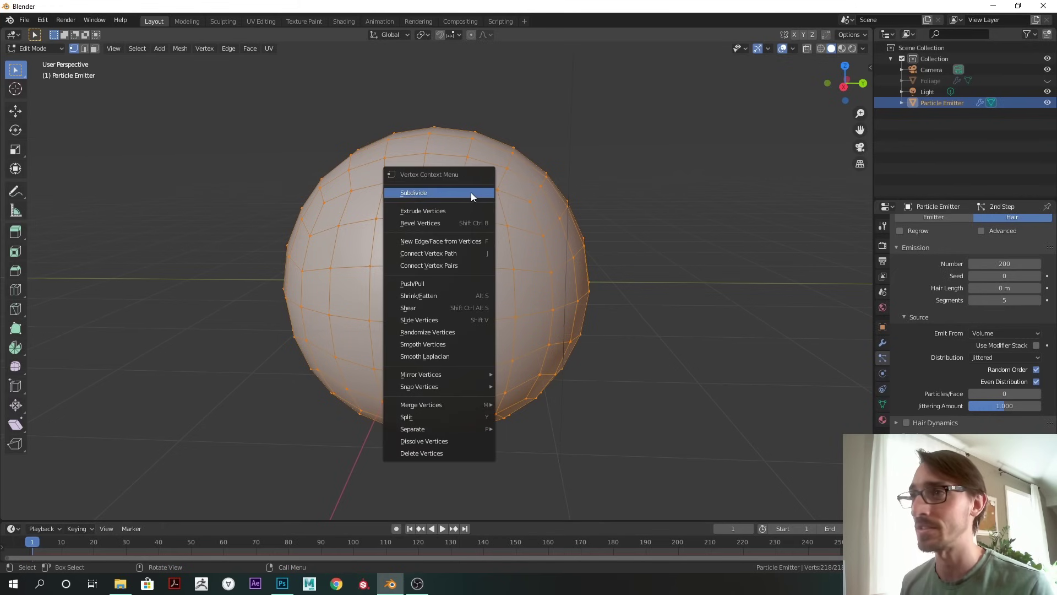
left_click(463, 193)
left_click(180, 435)
left_click(180, 435)
left_click(180, 435)
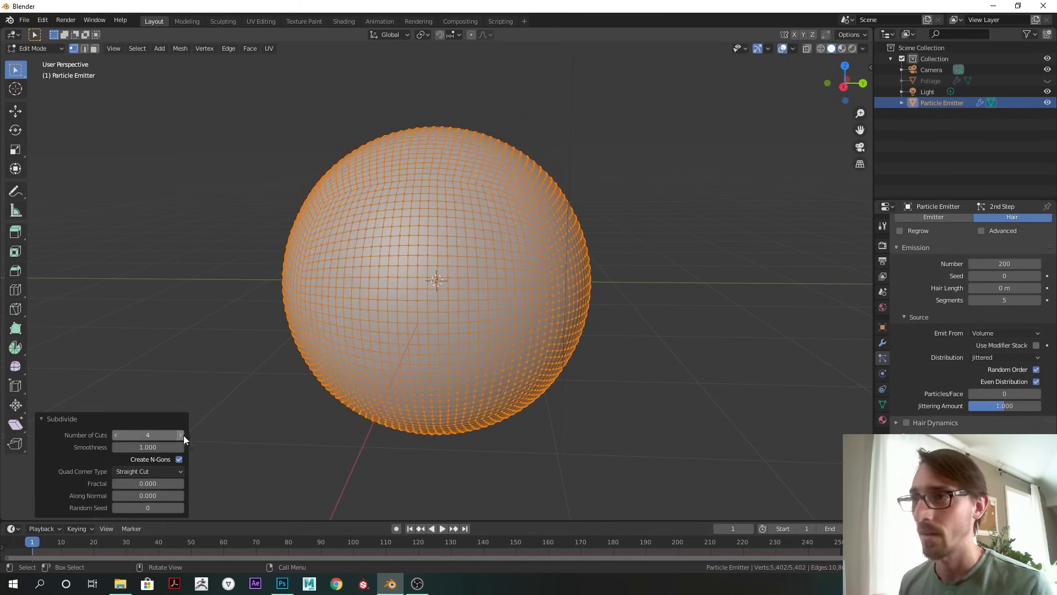
middle_click_drag(363, 247, 421, 270)
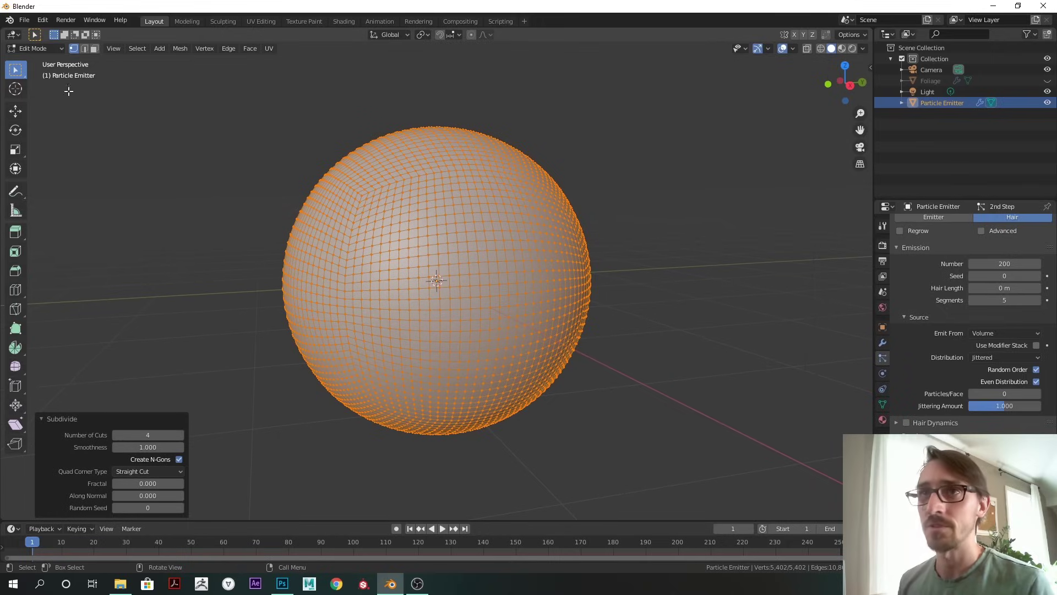
Step: Set up the Inflate/Deflate brush in Sculpt Mode with X symmetry off, a radius of 140 px and a strength of 2
left_click(40, 51)
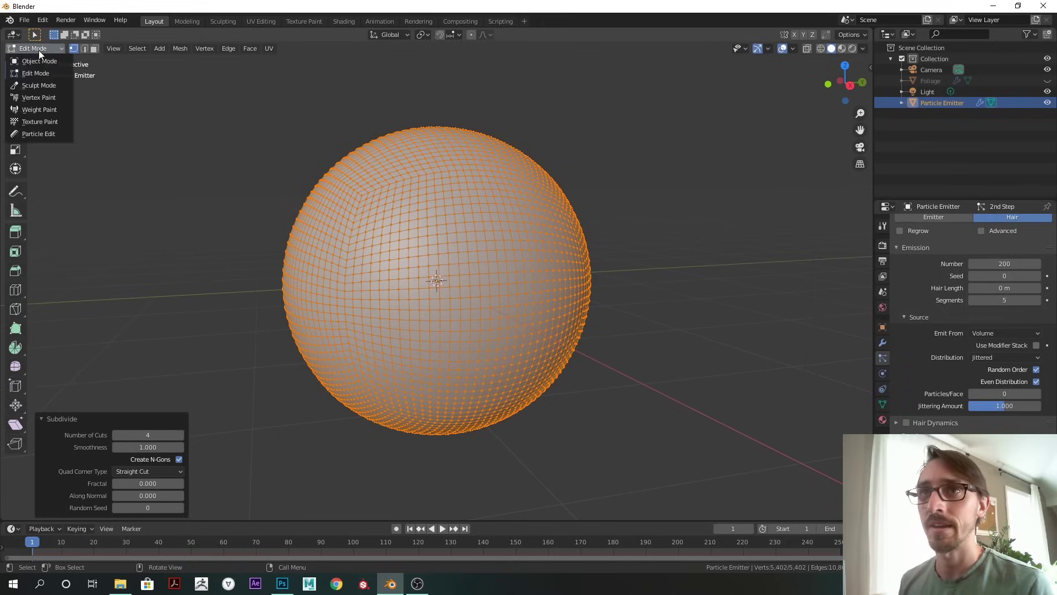
left_click(39, 85)
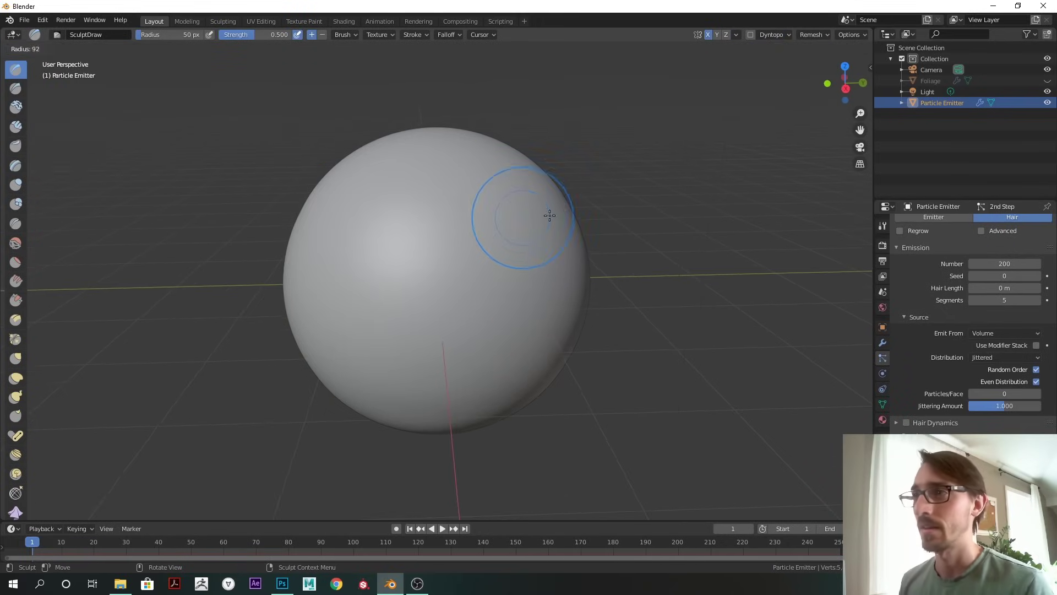
middle_click_drag(596, 214, 161, 166)
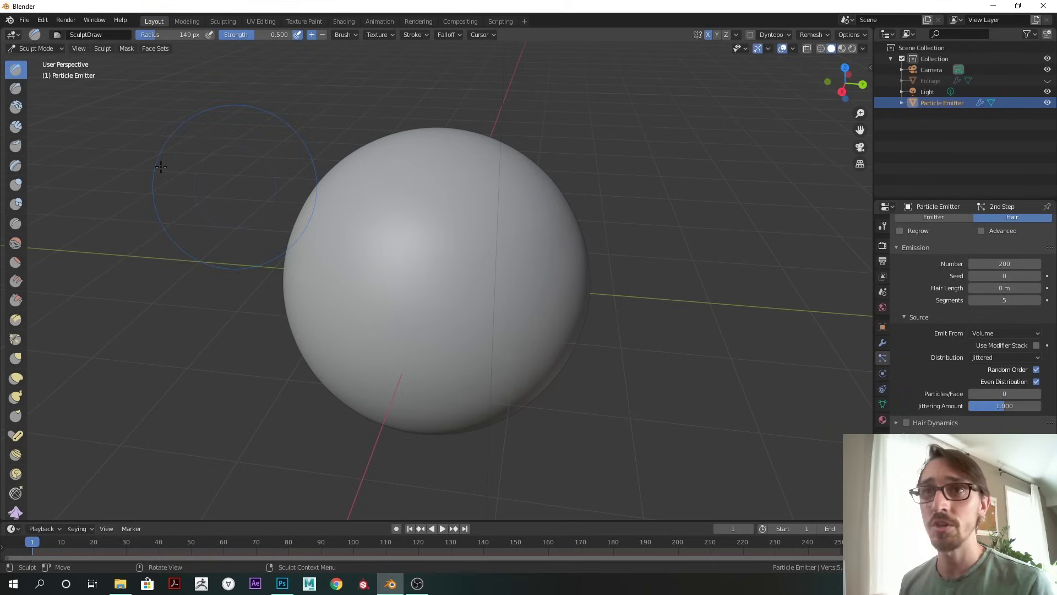
left_click(16, 185)
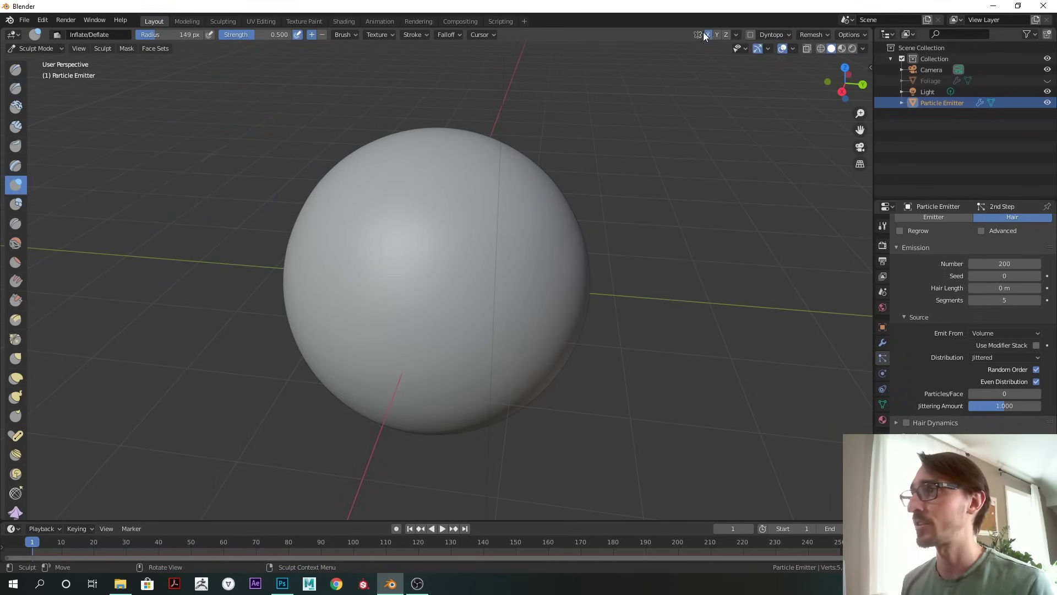
middle_click_drag(488, 208, 394, 302)
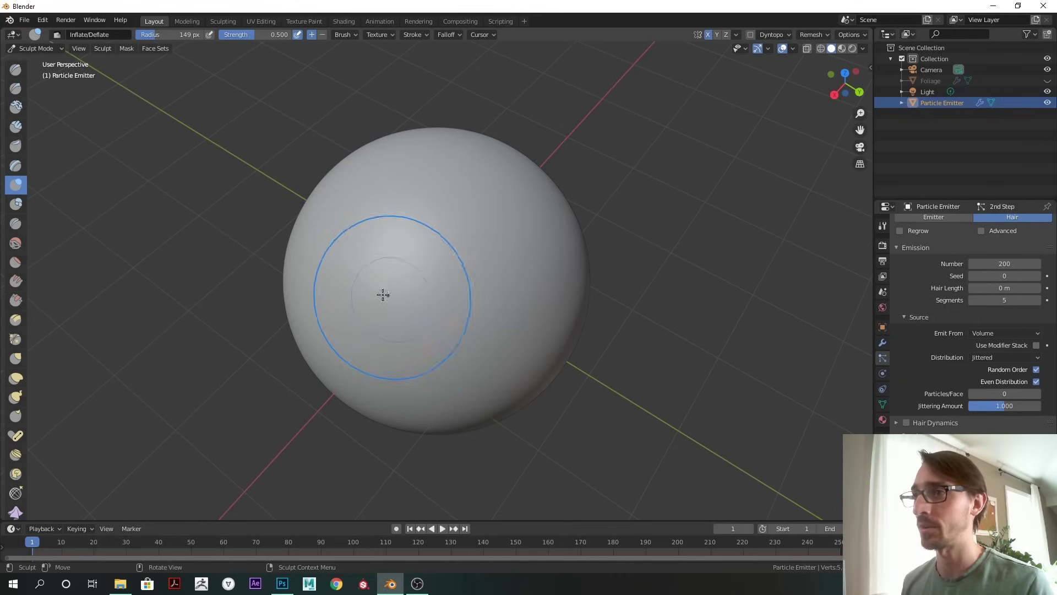
left_click(708, 35)
middle_click_drag(439, 276, 436, 242)
key("f")
left_click(472, 236)
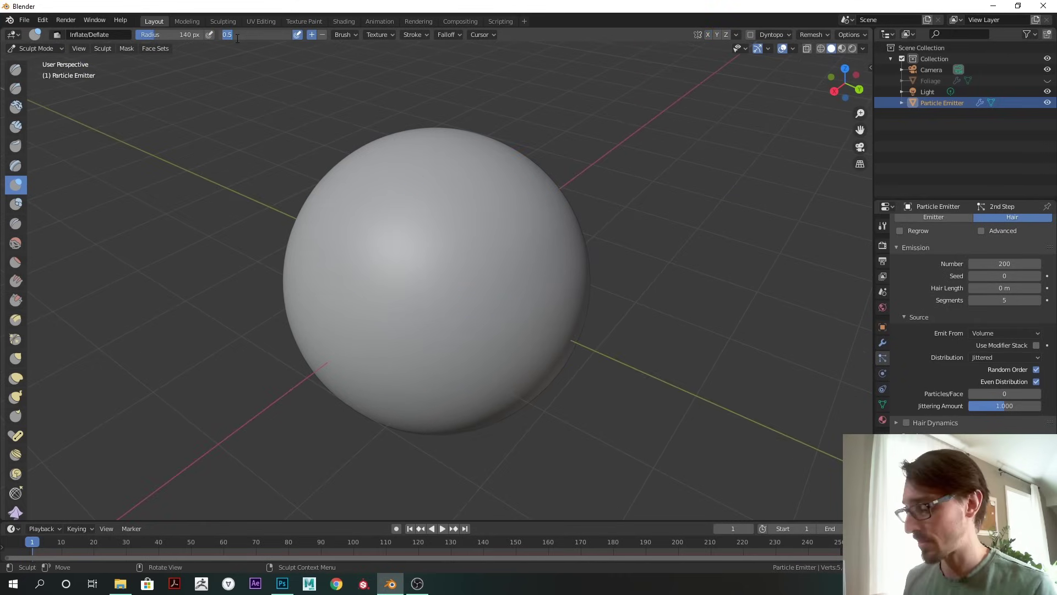
middle_click_drag(388, 308, 366, 236)
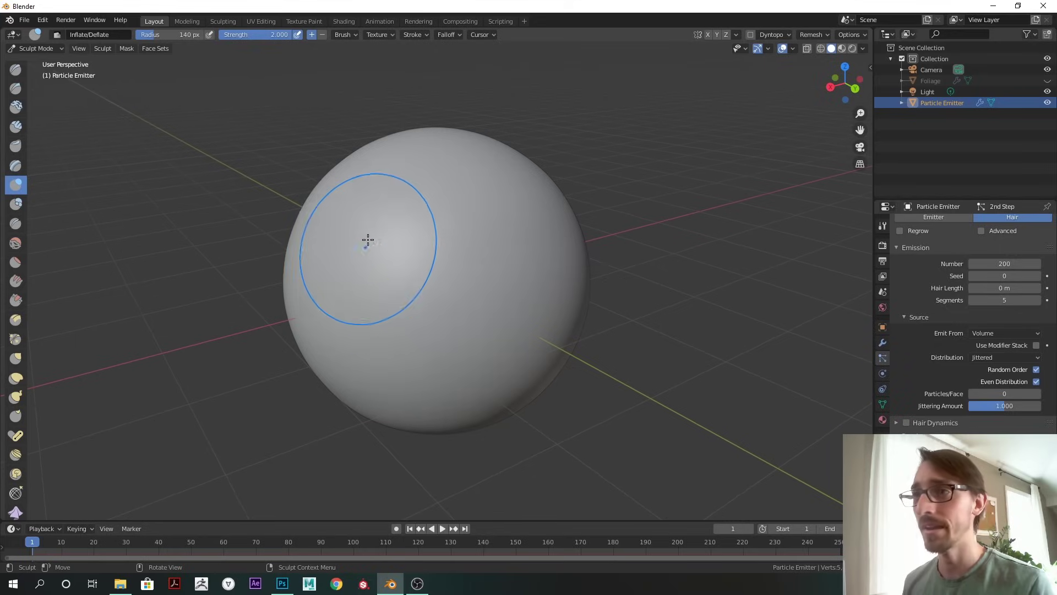
Step: Inflate rounded bumps of different sizes all around the sphere, including its underside, varying the brush radius between strokes
left_click_drag(353, 270, 353, 287)
middle_click_drag(431, 266, 583, 253)
left_click_drag(547, 252, 548, 256)
key("f")
left_click(672, 255)
mouse_move(592, 243)
middle_mouse_down()
mouse_move(485, 269)
mouse_move(513, 311)
mouse_move(494, 246)
middle_mouse_up()
key("f")
left_click(474, 251)
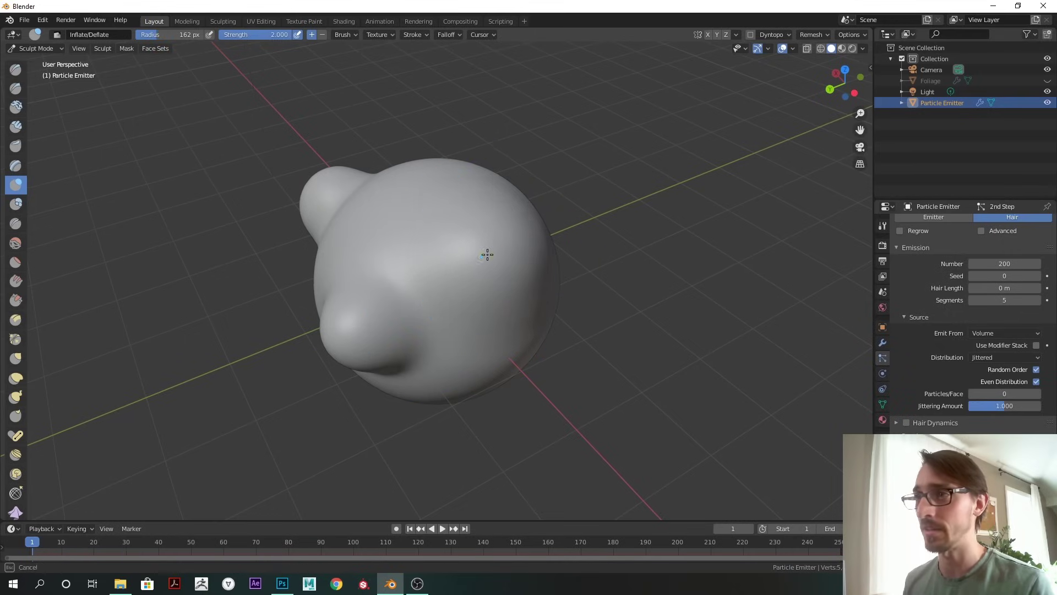
left_click_drag(501, 250, 509, 261)
mouse_move(505, 254)
middle_mouse_down()
mouse_move(420, 198)
mouse_move(393, 207)
middle_mouse_up()
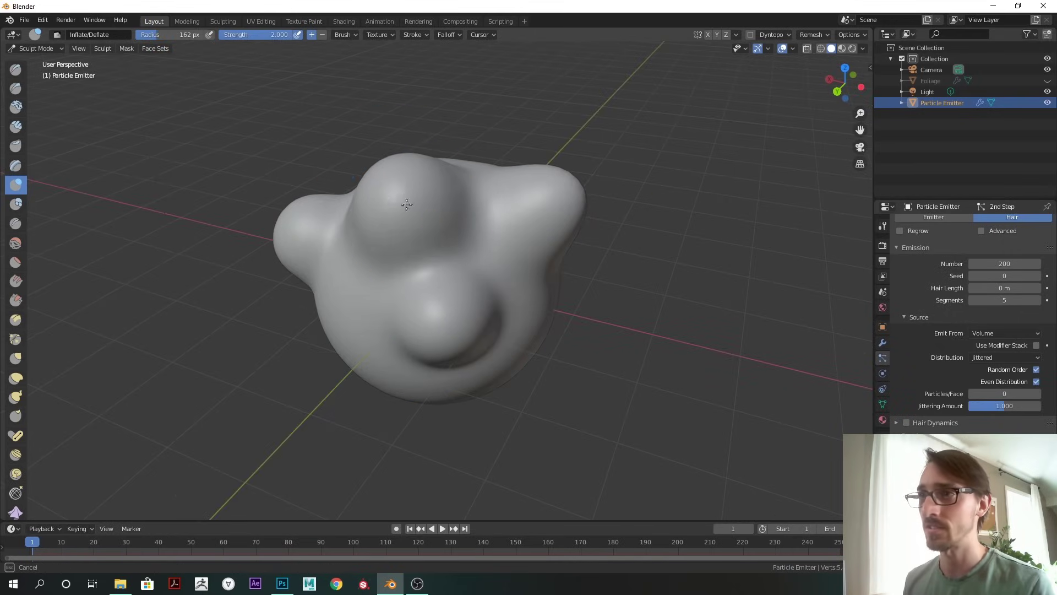
middle_click_drag(418, 244, 403, 314)
mouse_move(403, 314)
left_mouse_down()
mouse_move(385, 325)
mouse_move(397, 322)
left_mouse_up()
middle_click_drag(397, 322, 507, 312)
mouse_move(507, 312)
left_mouse_down()
mouse_move(507, 325)
mouse_move(510, 311)
left_mouse_up()
mouse_move(510, 312)
middle_mouse_down()
mouse_move(465, 326)
mouse_move(491, 283)
middle_mouse_up()
mouse_move(491, 283)
left_mouse_down()
mouse_move(518, 260)
mouse_move(519, 243)
mouse_move(529, 248)
left_mouse_up()
middle_click_drag(529, 247, 508, 236)
key("f")
left_click(560, 240)
mouse_move(561, 240)
left_mouse_down()
mouse_move(501, 253)
mouse_move(491, 241)
left_mouse_up()
left_click_drag(491, 243, 512, 258)
mouse_move(520, 257)
middle_mouse_down()
mouse_move(458, 234)
mouse_move(467, 244)
middle_mouse_up()
mouse_move(473, 314)
left_mouse_down()
mouse_move(474, 349)
mouse_move(490, 337)
left_mouse_up()
key("f")
left_click(432, 325)
middle_click_drag(493, 338, 506, 305)
mouse_move(507, 304)
left_mouse_down()
mouse_move(490, 276)
mouse_move(494, 285)
left_mouse_up()
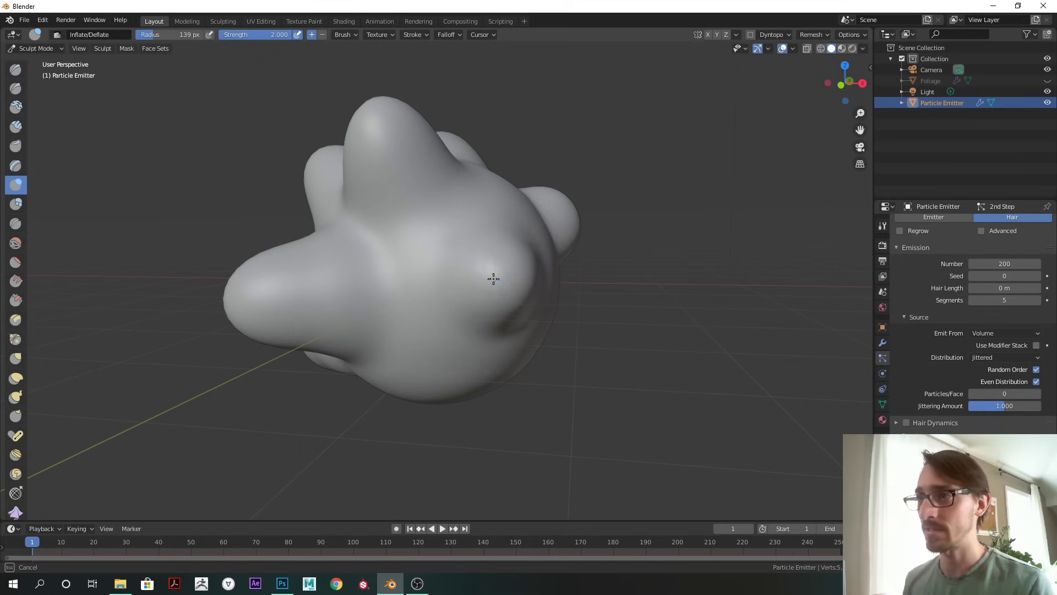
middle_click_drag(511, 278, 559, 243)
left_click_drag(558, 243, 570, 253)
mouse_move(570, 254)
middle_mouse_down()
mouse_move(575, 264)
mouse_move(566, 228)
middle_mouse_up()
key("f")
left_click(638, 268)
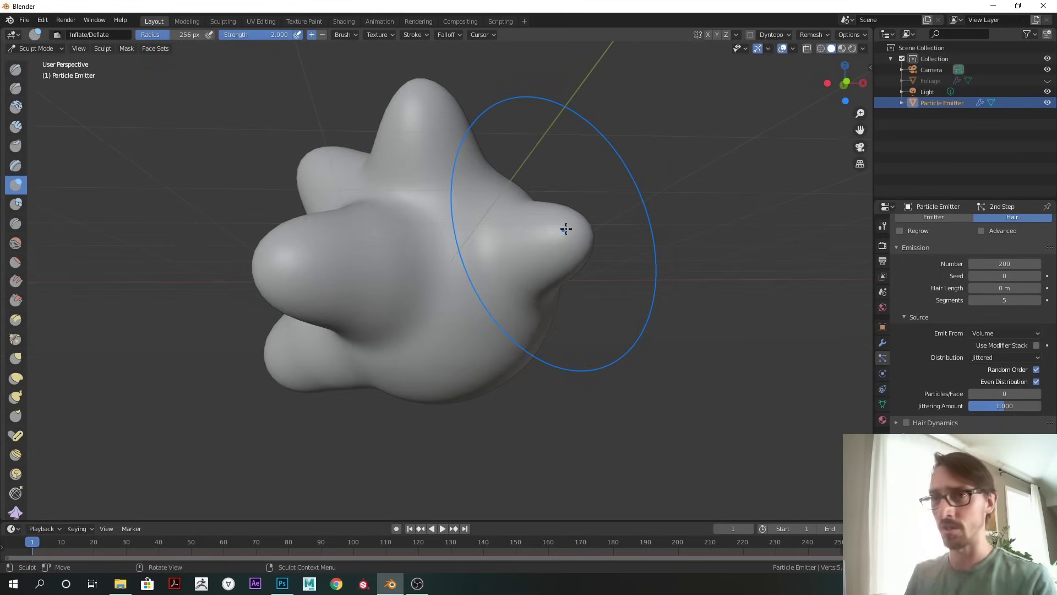
middle_click_drag(510, 326, 521, 297)
key("f")
left_click(446, 302)
left_click_drag(456, 306, 467, 318)
middle_click_drag(468, 318, 509, 306)
key("f")
left_click(483, 300)
left_click_drag(486, 305, 500, 313)
key("f")
left_click(491, 313)
middle_click_drag(520, 299, 533, 347)
left_click_drag(497, 360, 498, 375)
key("f")
left_click(496, 382)
middle_click_drag(495, 382, 492, 332)
key("f")
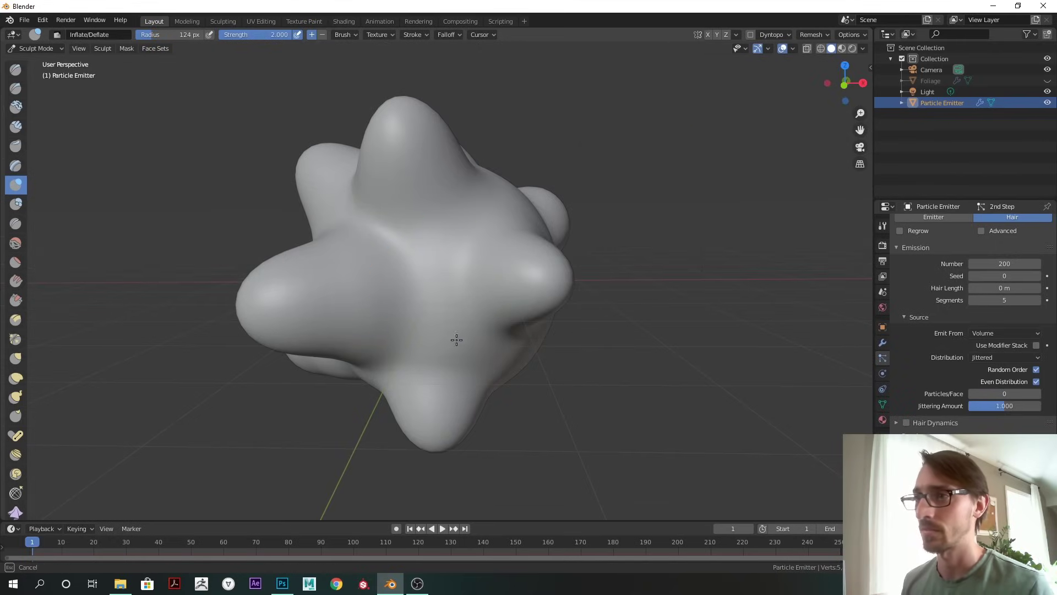
left_click_drag(445, 347, 444, 349)
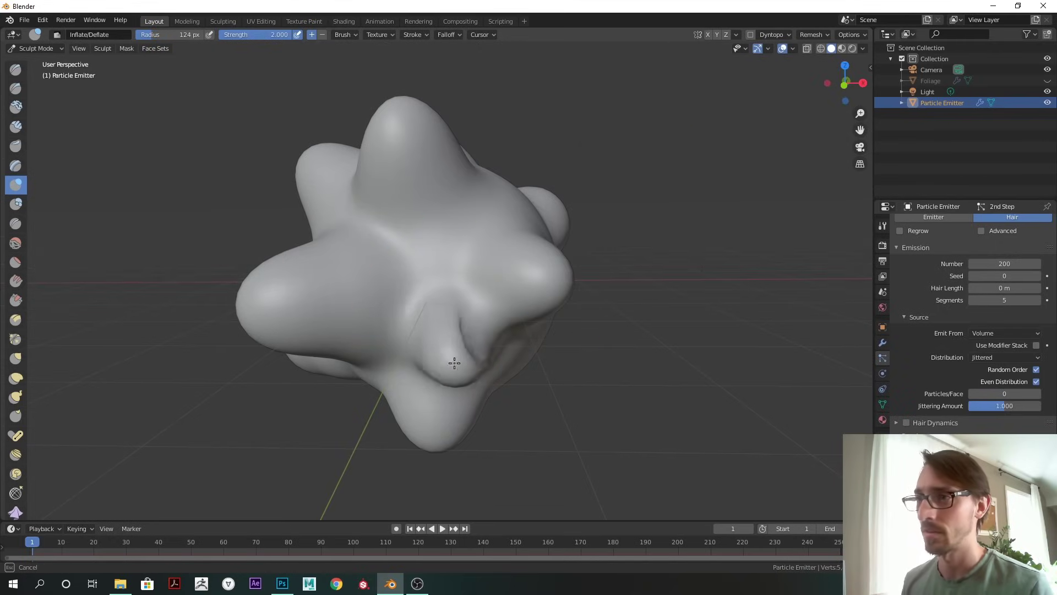
middle_click_drag(515, 340, 357, 336)
middle_click_drag(458, 340, 491, 229)
left_click_drag(491, 230, 491, 246)
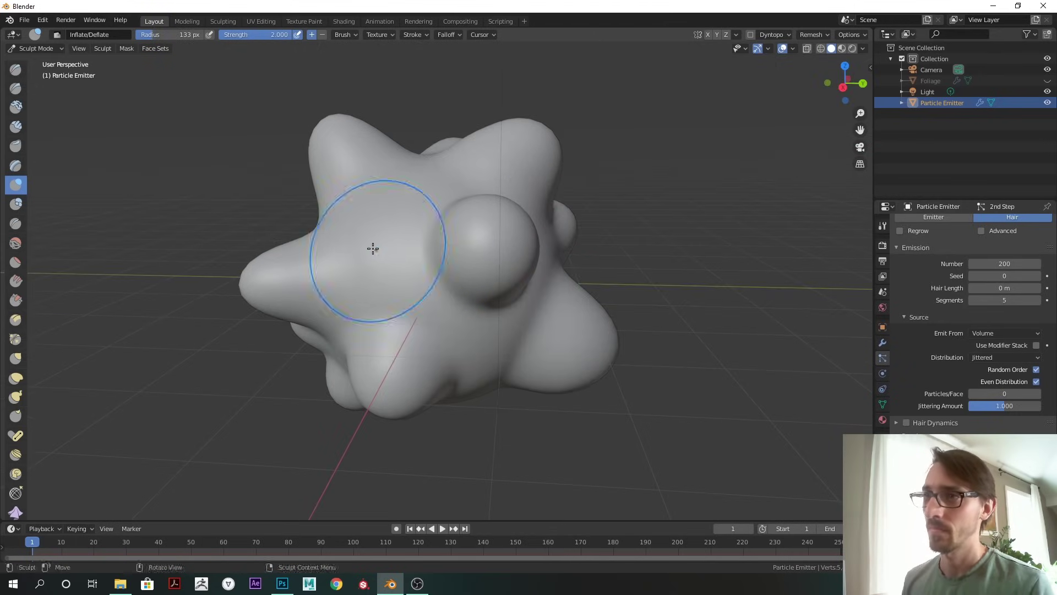
left_click_drag(373, 249, 383, 249)
mouse_move(419, 261)
middle_mouse_down()
mouse_move(424, 231)
mouse_move(416, 350)
middle_mouse_up()
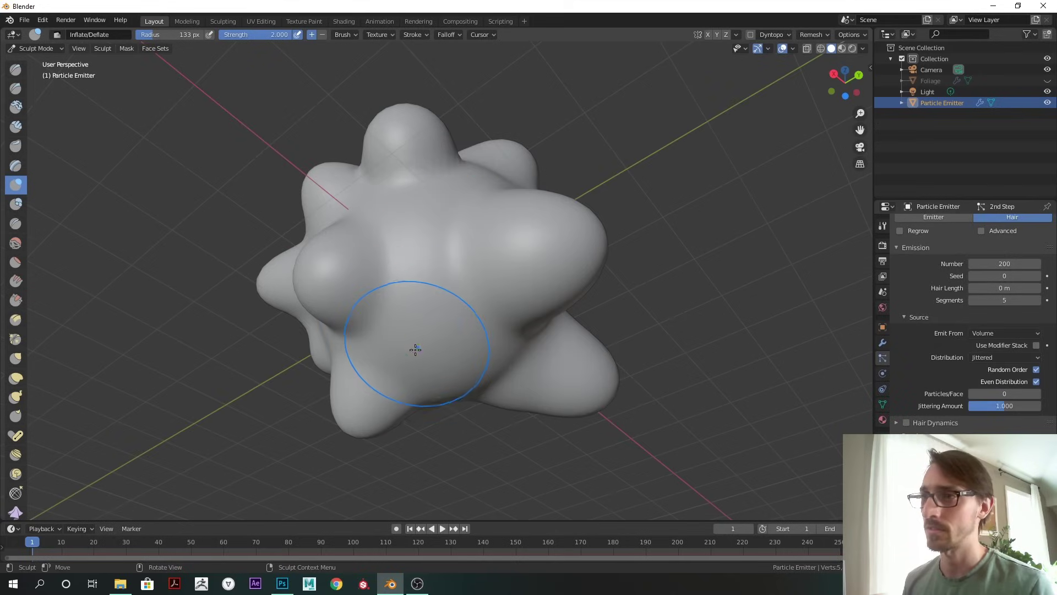
left_click_drag(428, 374, 431, 370)
mouse_move(506, 286)
middle_mouse_down()
mouse_move(488, 313)
mouse_move(521, 331)
middle_mouse_up()
key("f")
left_click(532, 288)
mouse_move(530, 288)
middle_mouse_down()
mouse_move(430, 288)
mouse_move(540, 300)
mouse_move(413, 296)
mouse_move(522, 292)
mouse_move(444, 292)
middle_mouse_up()
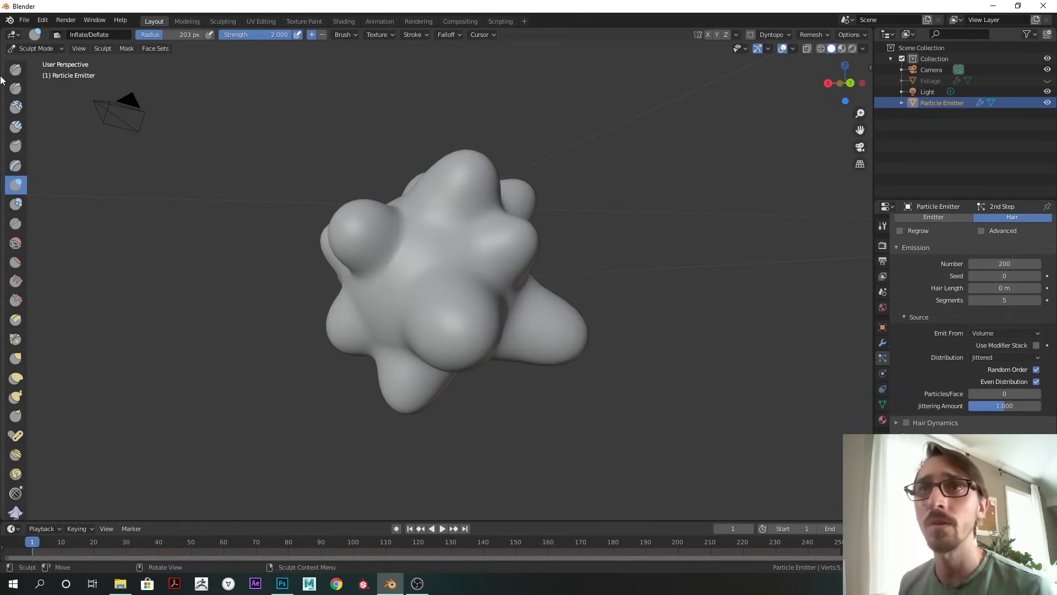
Step: Reshape several bumps with the Grab brush, using radii of 231 px and 164 px
key("g")
key("f")
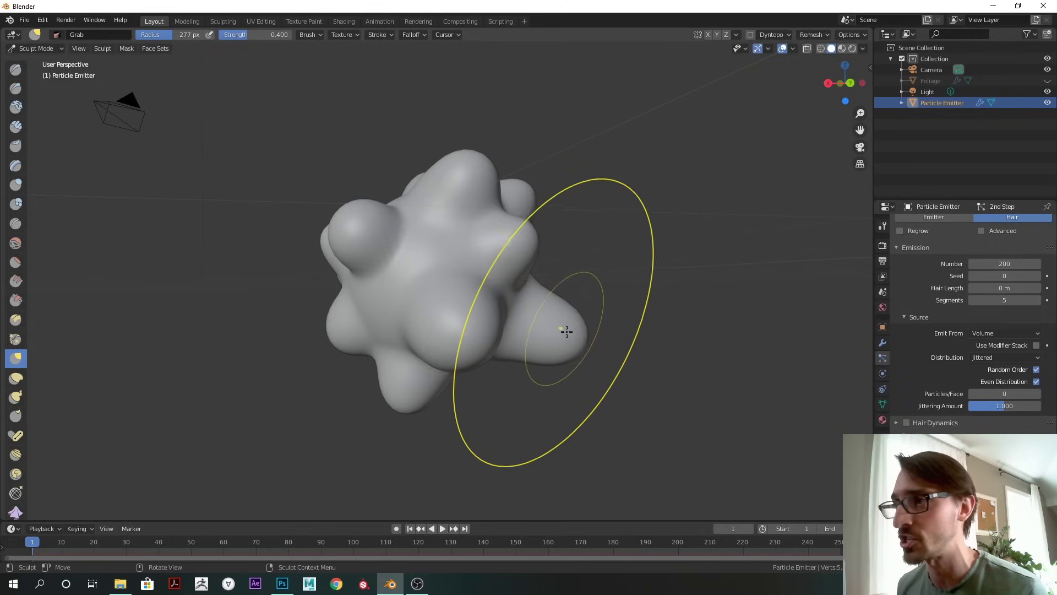
left_click(554, 329)
left_click_drag(536, 325, 538, 313)
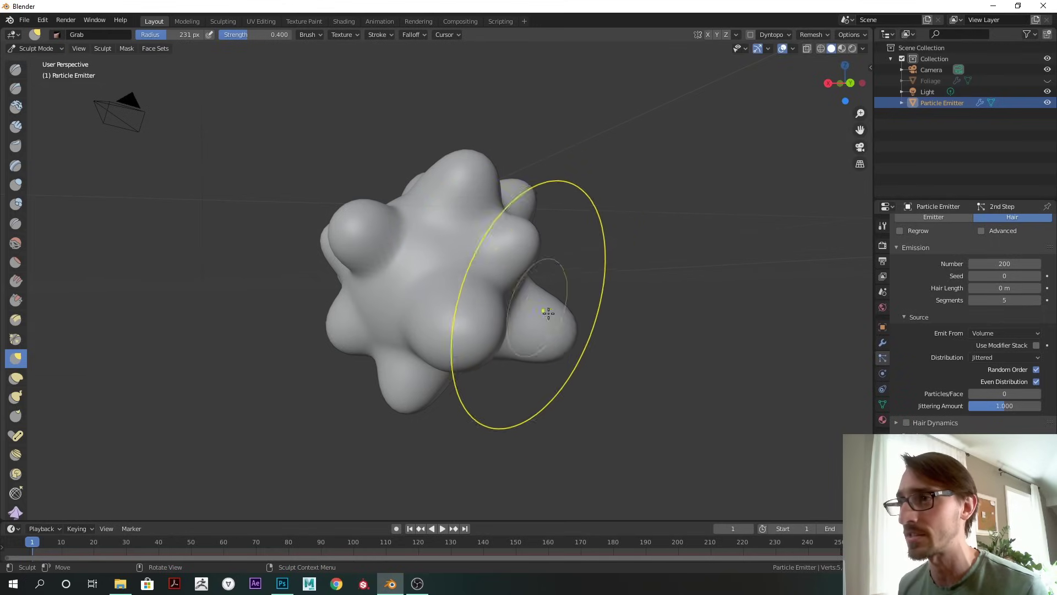
middle_click_drag(550, 307, 559, 303)
left_click_drag(390, 175, 442, 190, "alt")
key("f")
left_click(350, 182)
left_click_drag(330, 200, 336, 204)
left_click_drag(396, 165, 396, 165)
mouse_move(397, 166)
middle_mouse_down()
mouse_move(553, 189)
mouse_move(349, 339)
mouse_move(430, 354)
mouse_move(148, 109)
middle_mouse_up()
Step: Return to Object Mode, hide the Particle Emitter and unhide the Foliage
left_click(34, 48)
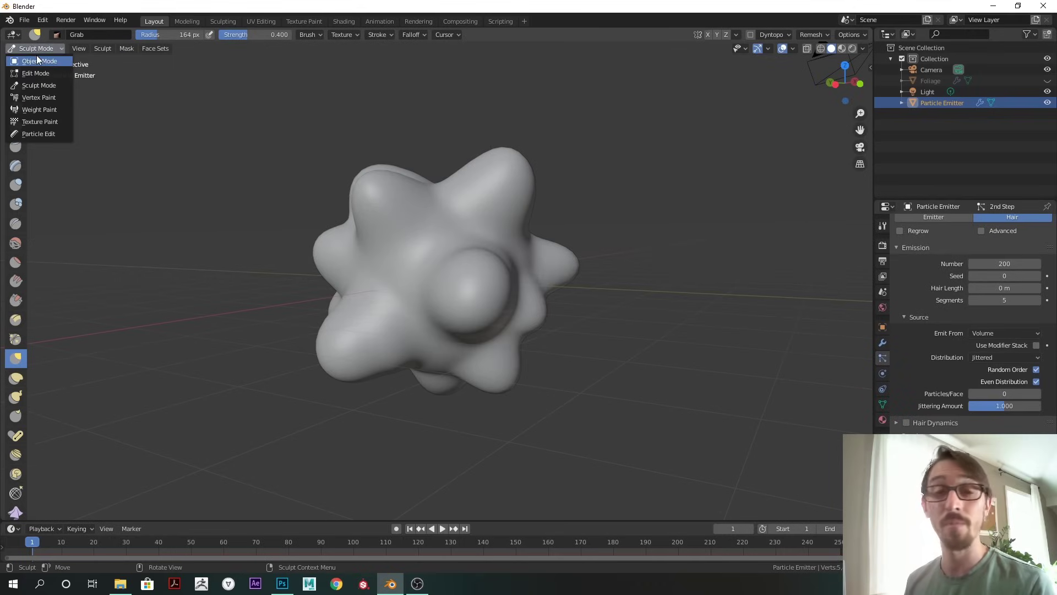
left_click(38, 58)
middle_click_drag(538, 226, 814, 160)
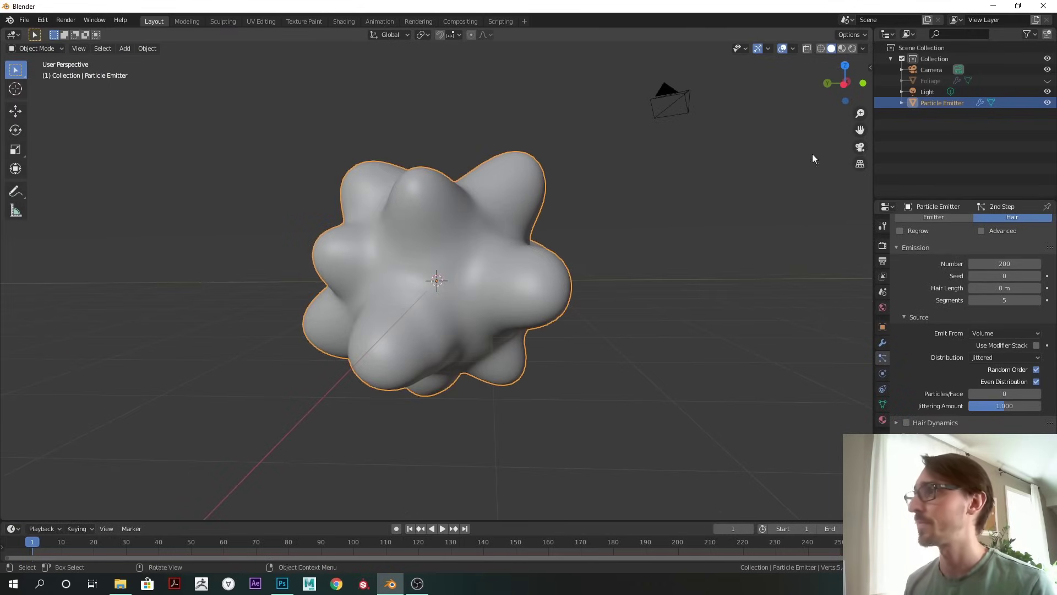
left_click(1047, 102)
left_click(1047, 80)
Step: Compare the foliage clusters with the sculpted emitter shown and hidden, from several angles
middle_click_drag(556, 242, 830, 113)
left_click(1047, 102)
left_click(1047, 103)
middle_click_drag(564, 209, 529, 154)
left_click(1047, 102)
middle_click_drag(782, 182, 731, 201)
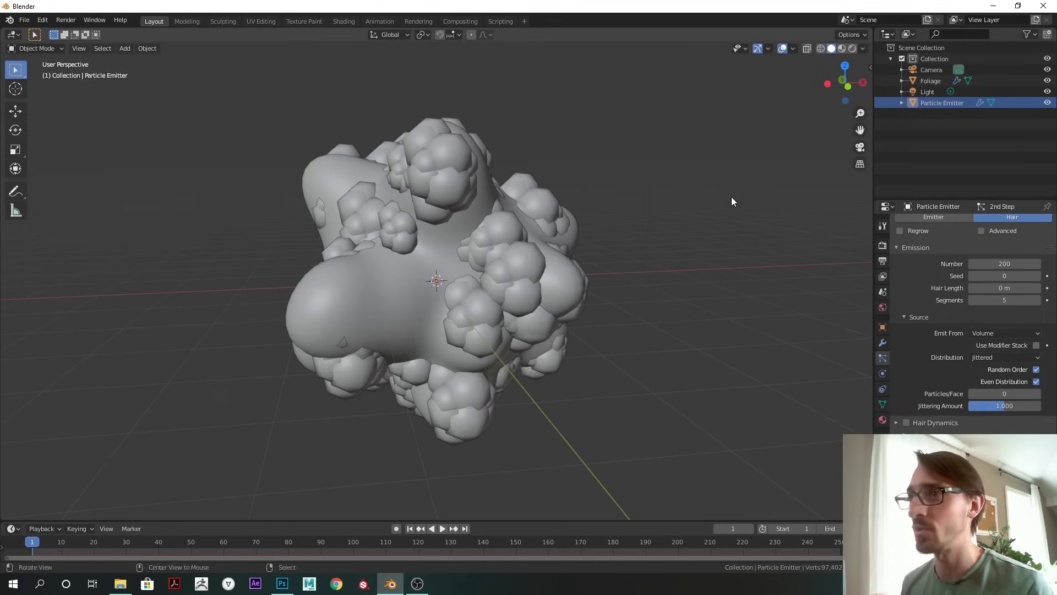
middle_click_drag(502, 228, 676, 247)
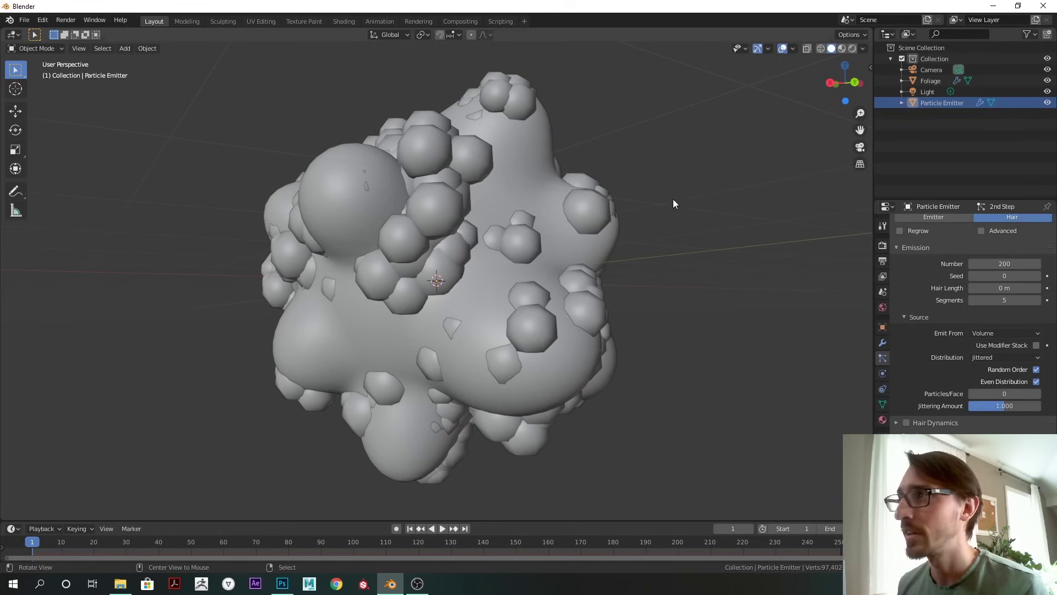
left_click(1047, 103)
middle_click_drag(502, 218, 634, 239)
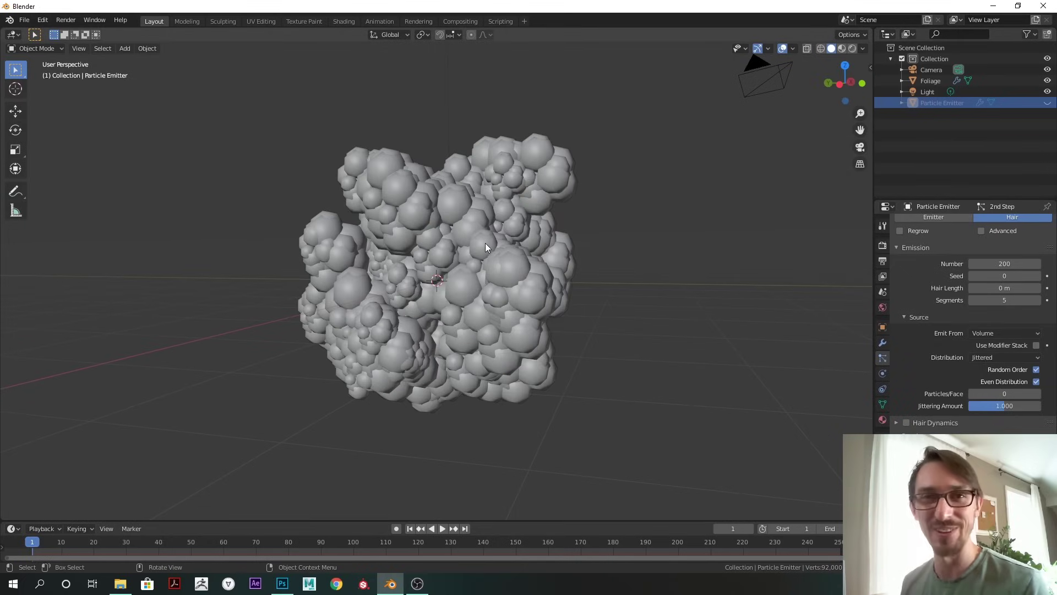
middle_click_drag(493, 254, 633, 242)
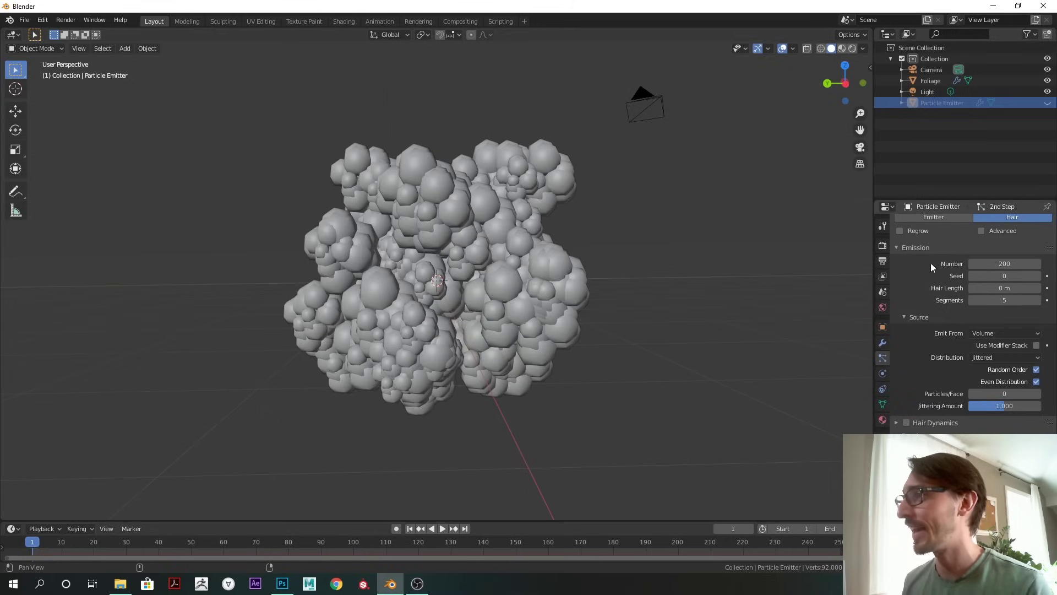
Step: Add a Data Transfer modifier to the Foliage object
scroll(932, 261, "up", 5)
left_click(930, 81)
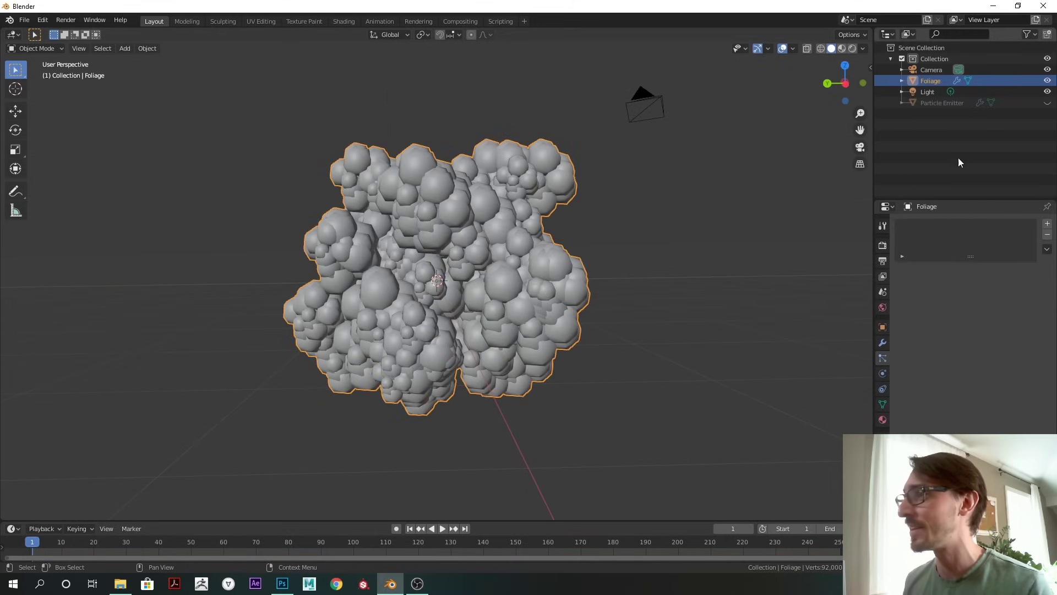
left_click(882, 341)
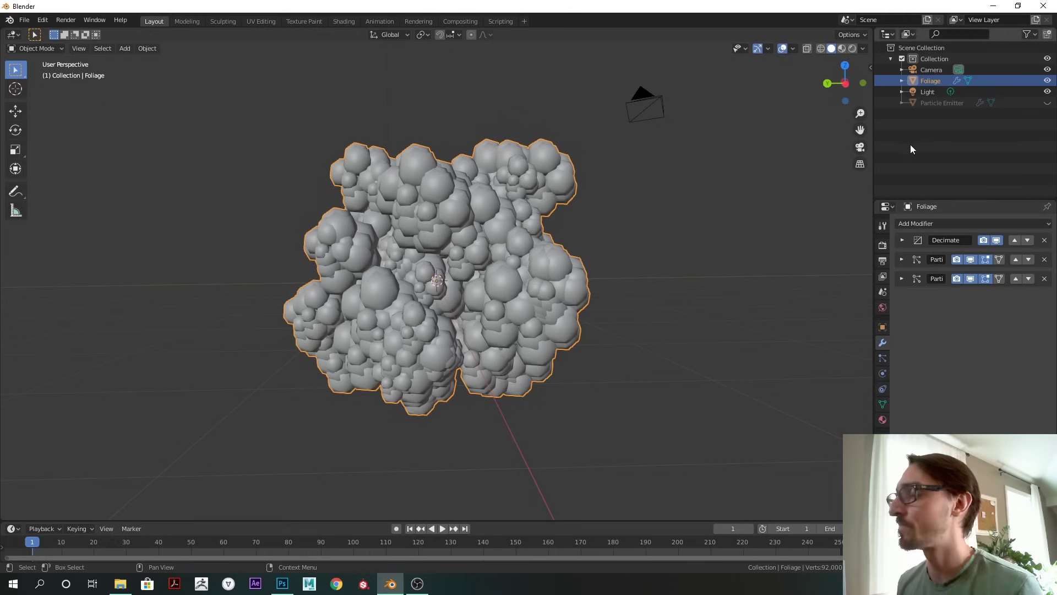
left_click(918, 224)
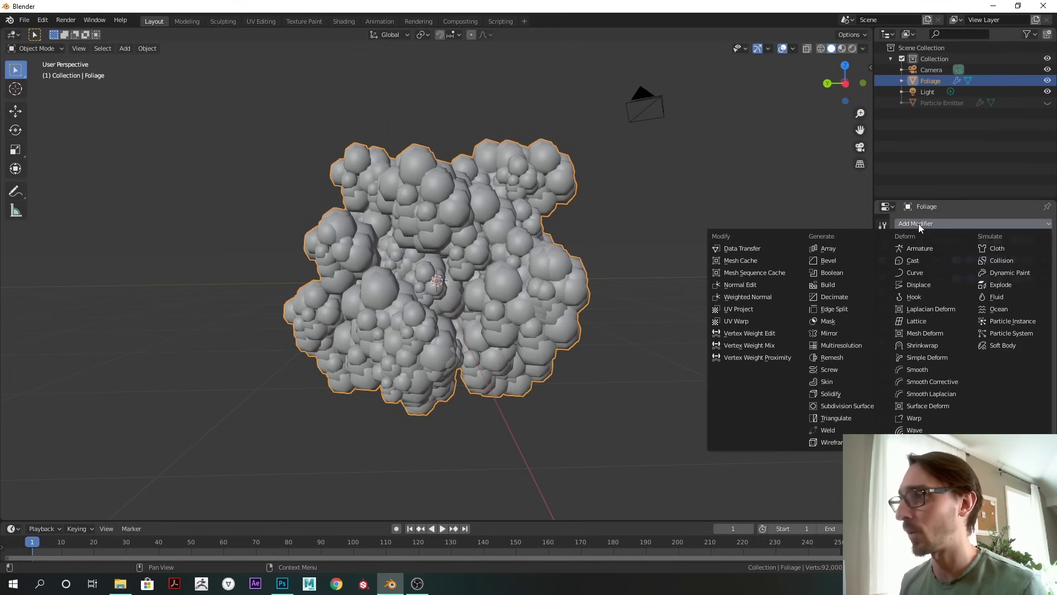
left_click(775, 249)
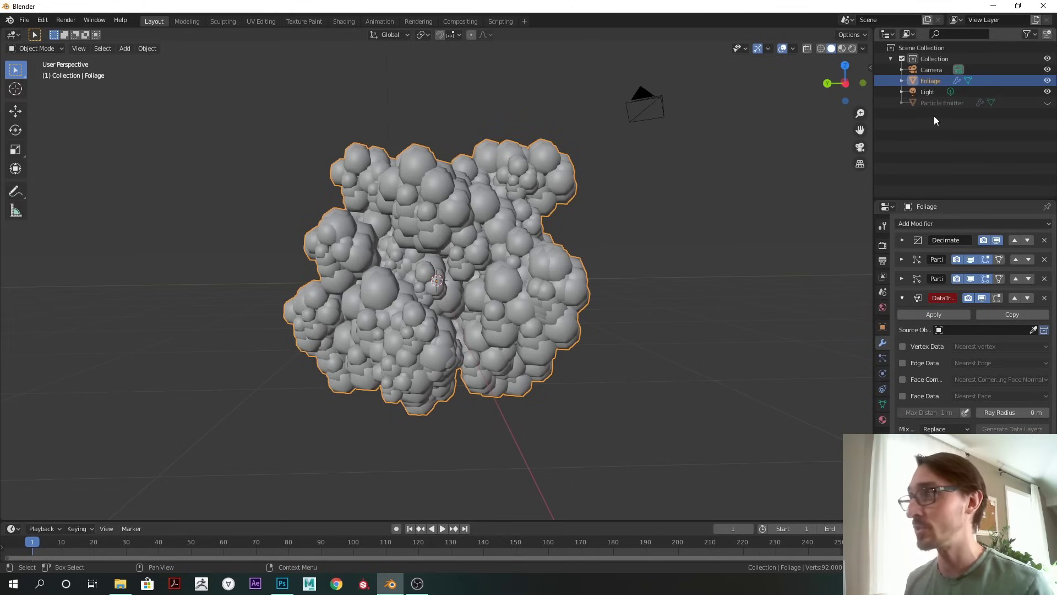
Step: Select the Particle Emitter and unhide it
left_click(973, 106)
left_click(1047, 103)
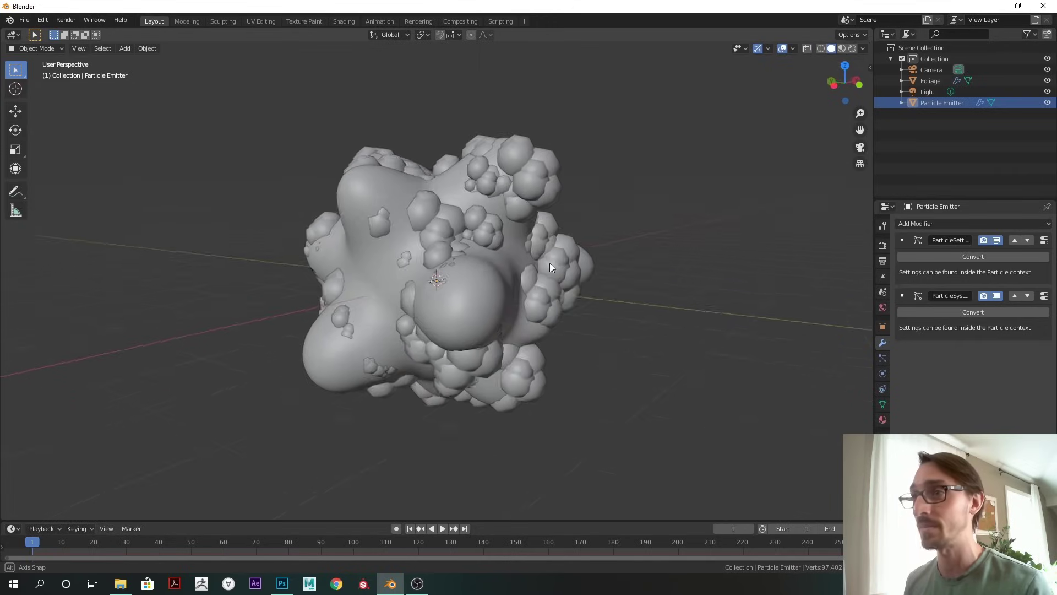
Step: Duplicate the Particle Emitter in place and rename the copy "Custom Normals"
scroll(646, 242, "up", 3)
middle_click_drag(647, 238, 639, 214)
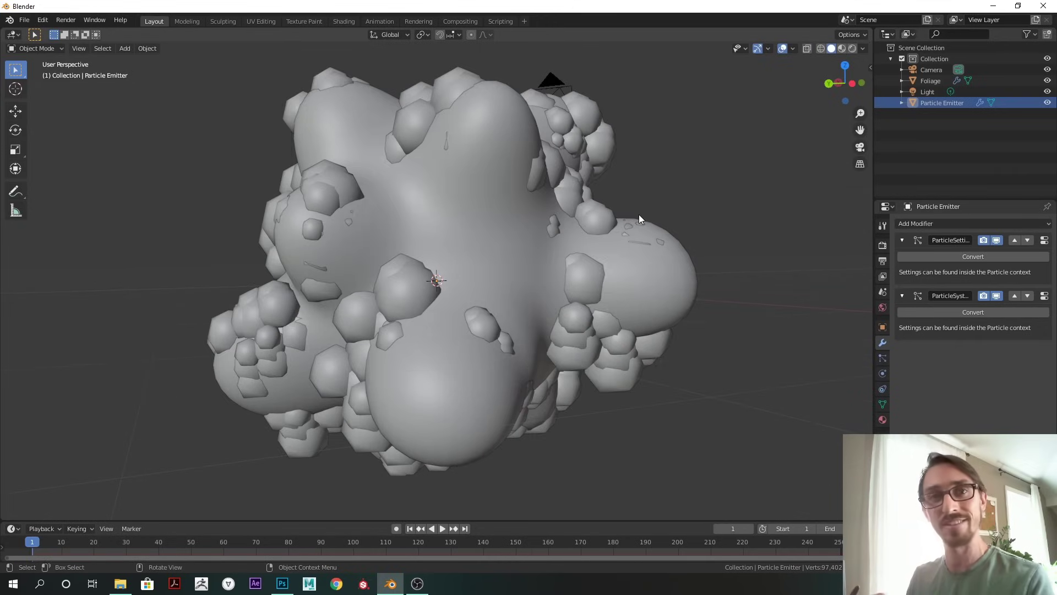
middle_click_drag(560, 187, 619, 199)
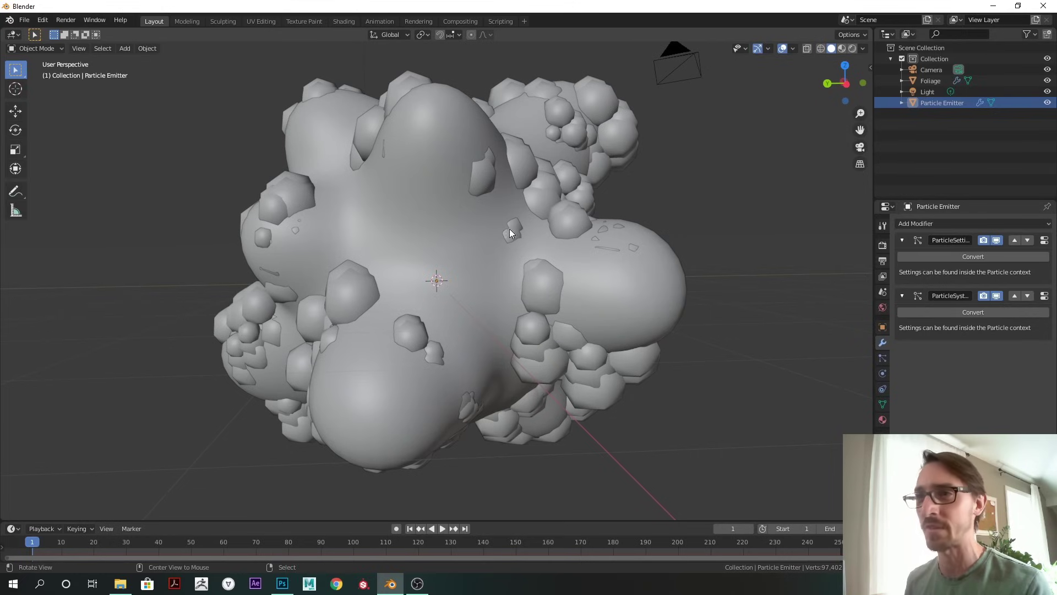
scroll(512, 230, "down", 4)
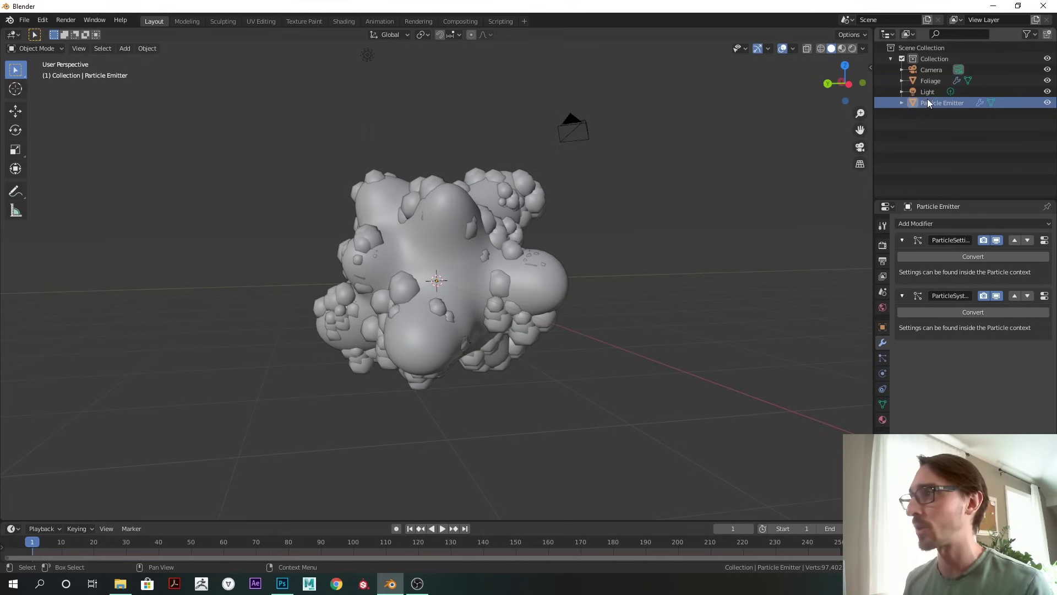
key("shift+d")
right_click(644, 220)
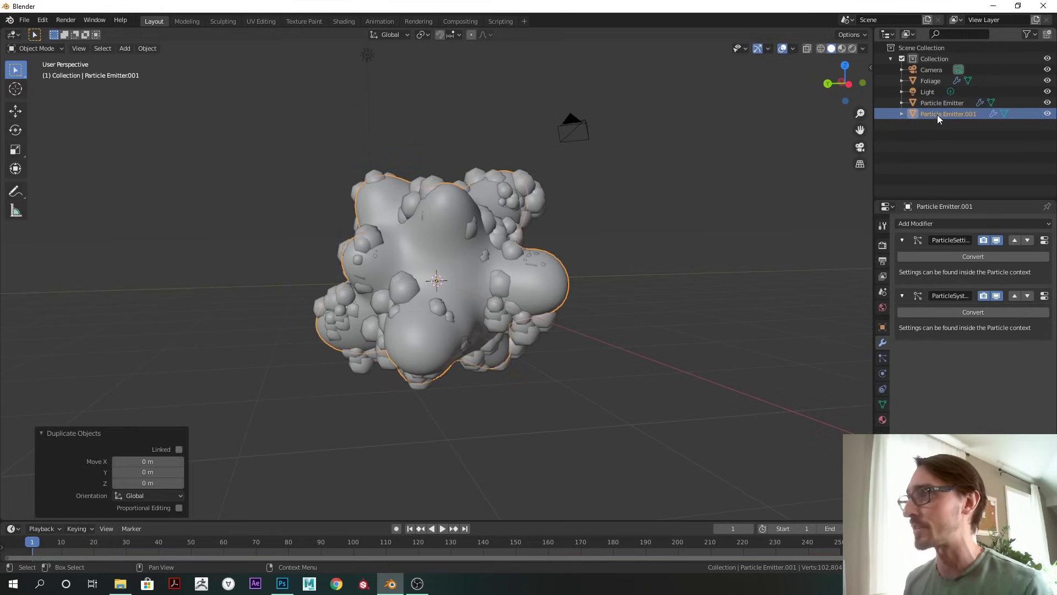
double_click(938, 114)
type("Custom Normals")
key("Return")
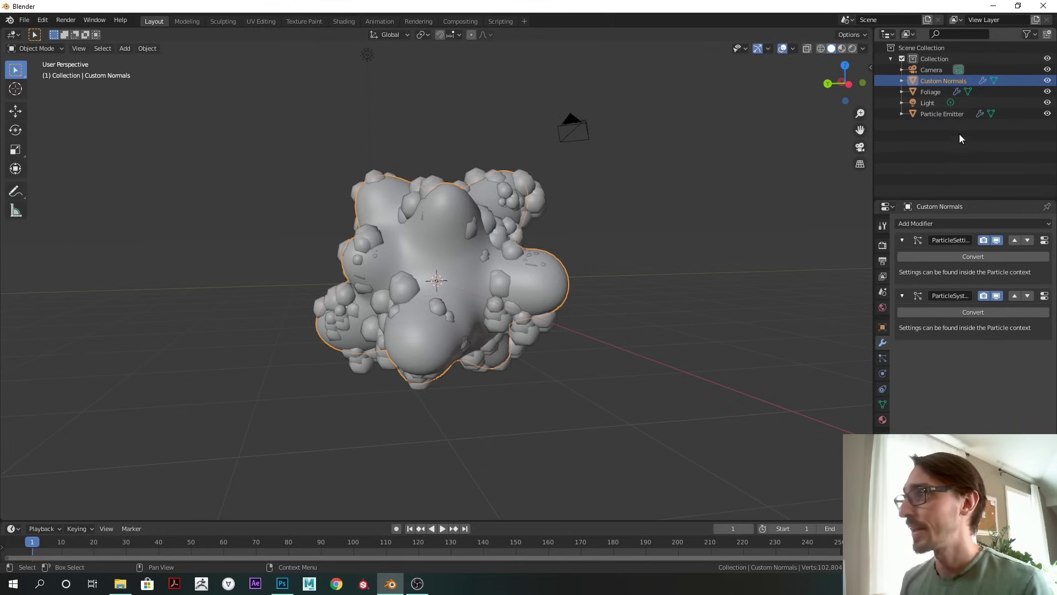
Step: Hide the Foliage and the Particle Emitter, and remove both particle systems from the Custom Normals object
left_click(1048, 91)
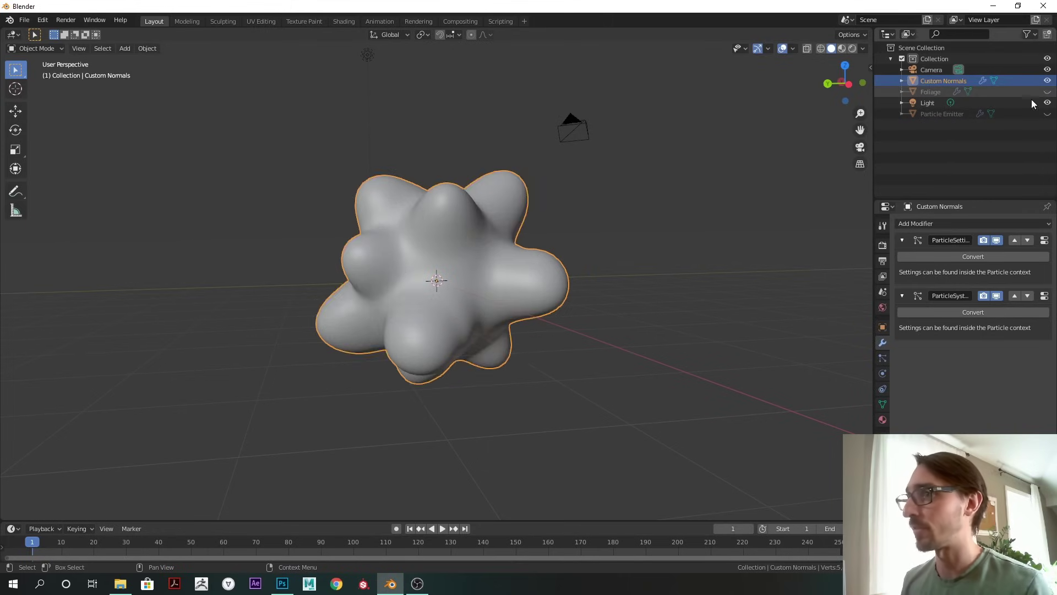
middle_click_drag(677, 296, 837, 282)
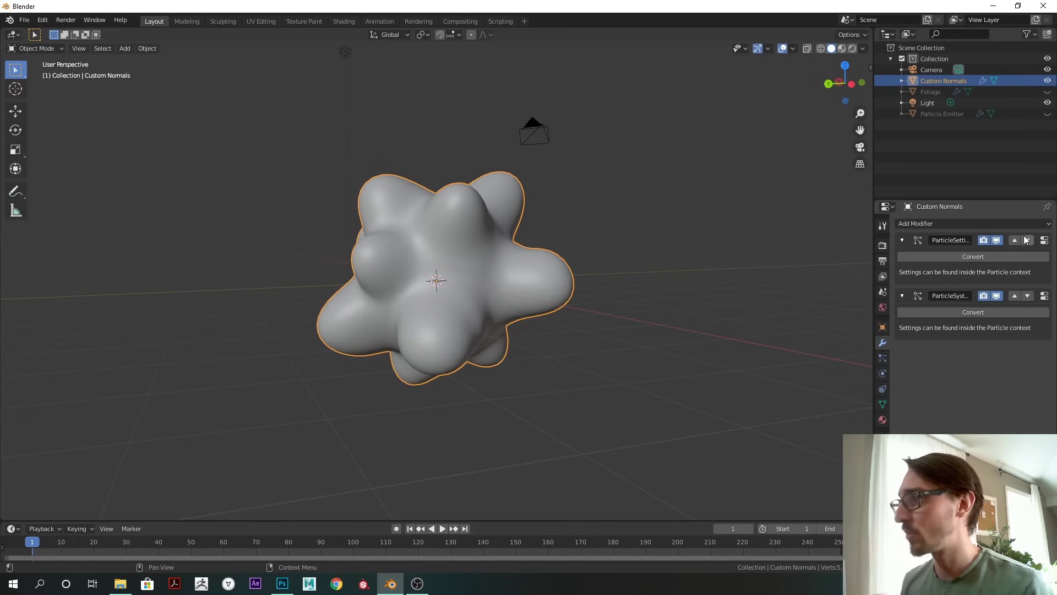
left_click(883, 358)
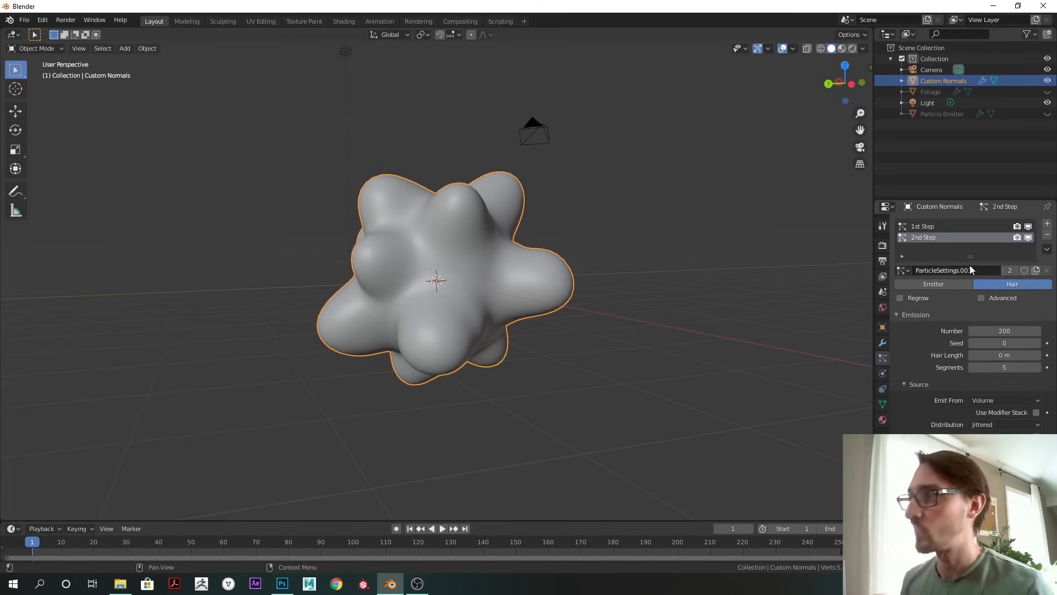
left_click(1047, 236)
left_click(1048, 236)
left_click(882, 344)
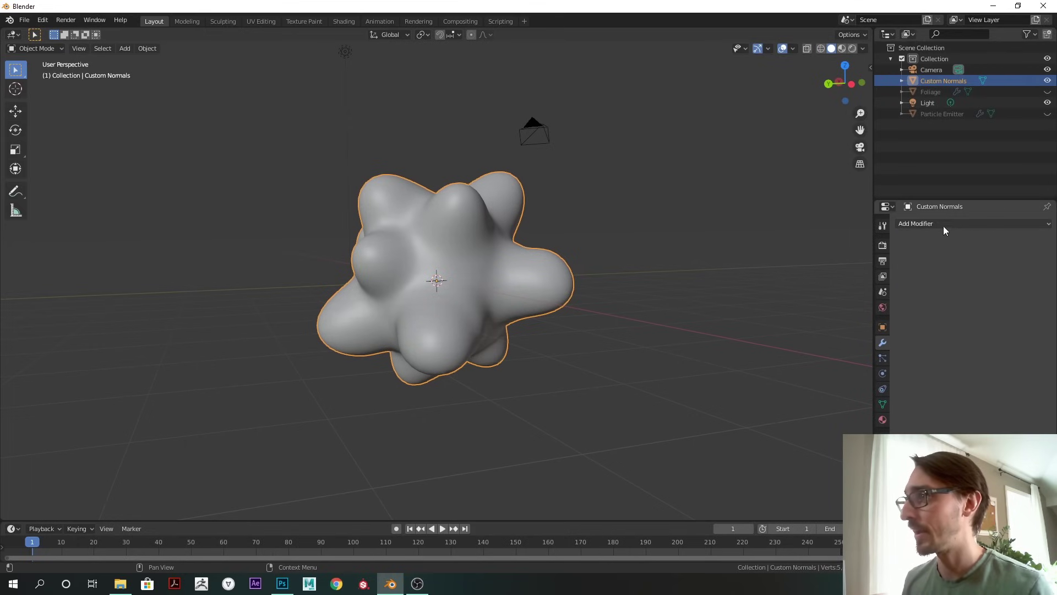
Step: Add a Decimate modifier to the Custom Normals object with a ratio of about 0.126
left_click(945, 225)
left_click(834, 296)
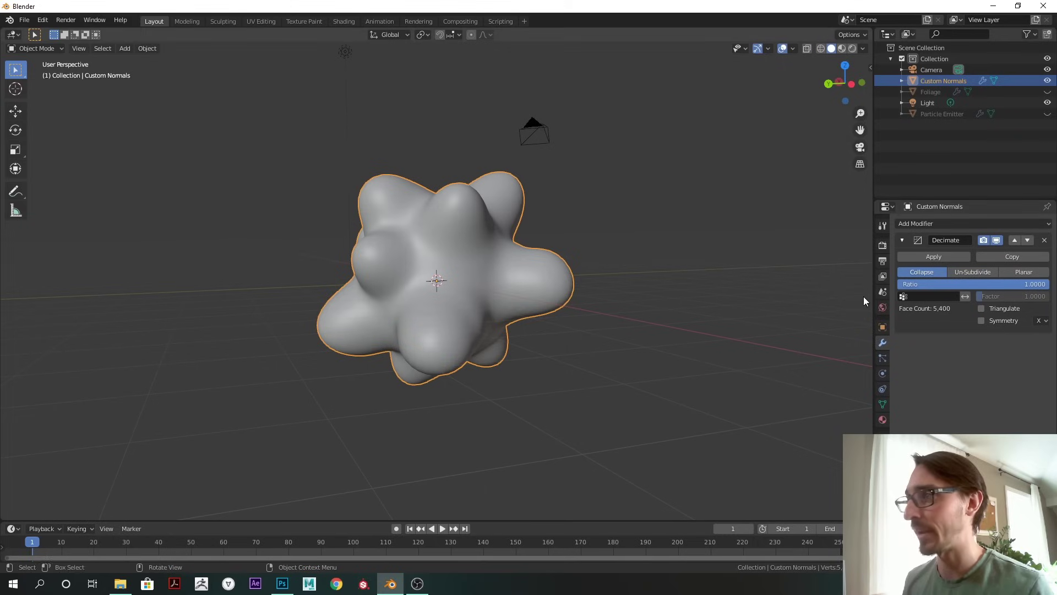
left_click_drag(1037, 287, 896, 290)
middle_click_drag(639, 292, 723, 206)
middle_click_drag(613, 321, 858, 302)
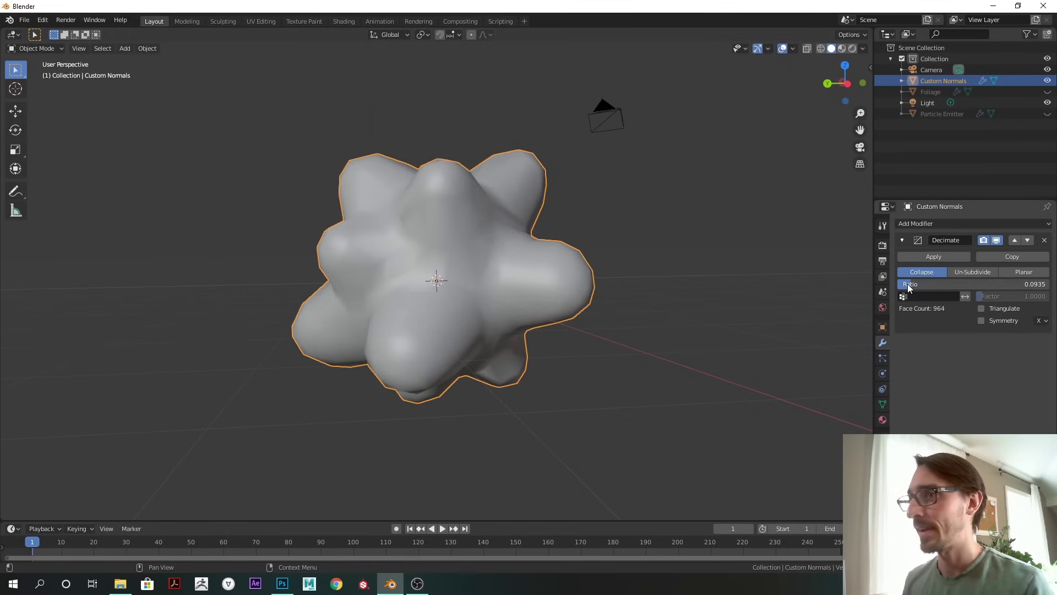
Step: Add a Smooth modifier with a factor of about 1.78 to Custom Normals and compare the shape with smoothing off and on
left_click(941, 225)
left_click(930, 369)
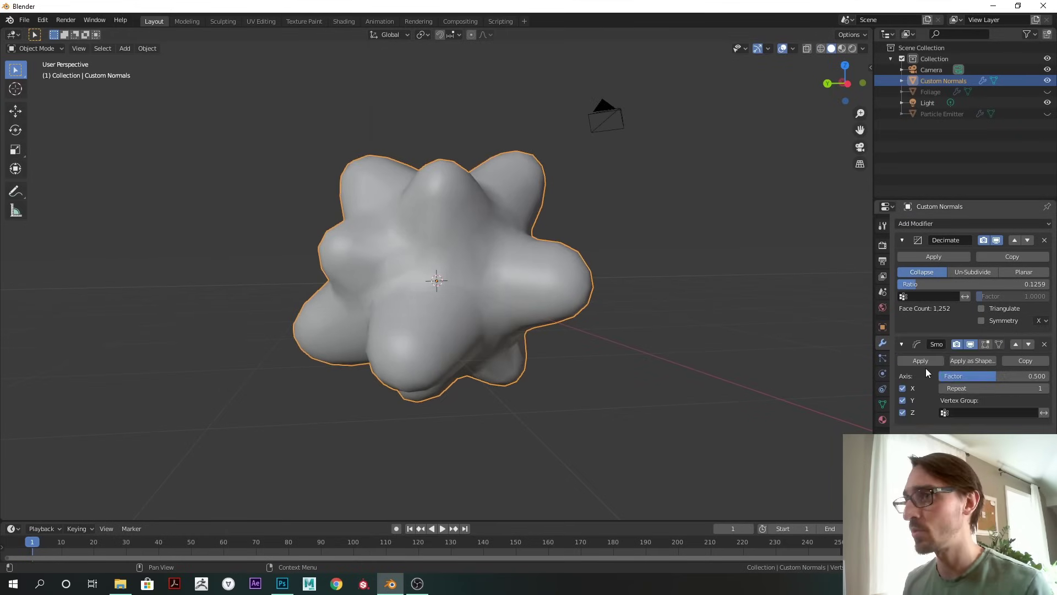
mouse_move(1002, 371)
left_mouse_down()
mouse_move(1021, 376)
mouse_move(1002, 375)
left_mouse_up()
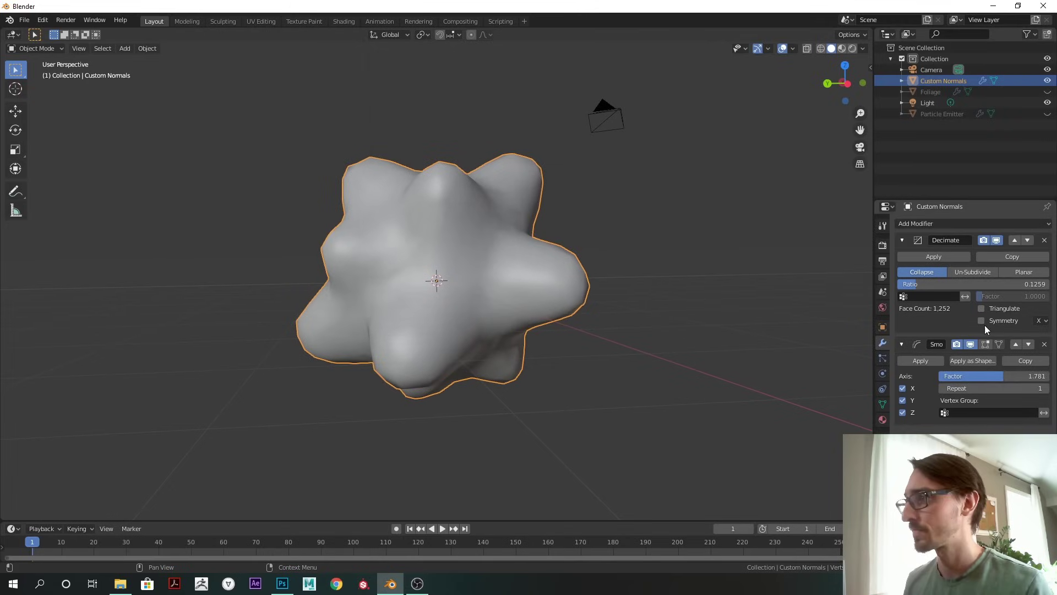
left_click(901, 241)
left_click(971, 260)
left_click(973, 260)
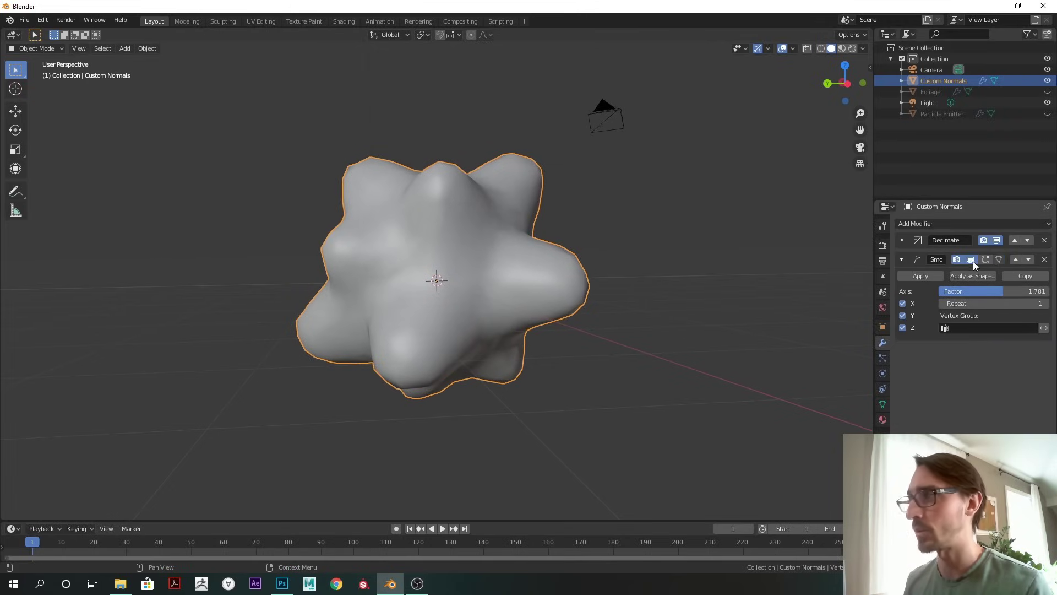
middle_click_drag(724, 338, 689, 336)
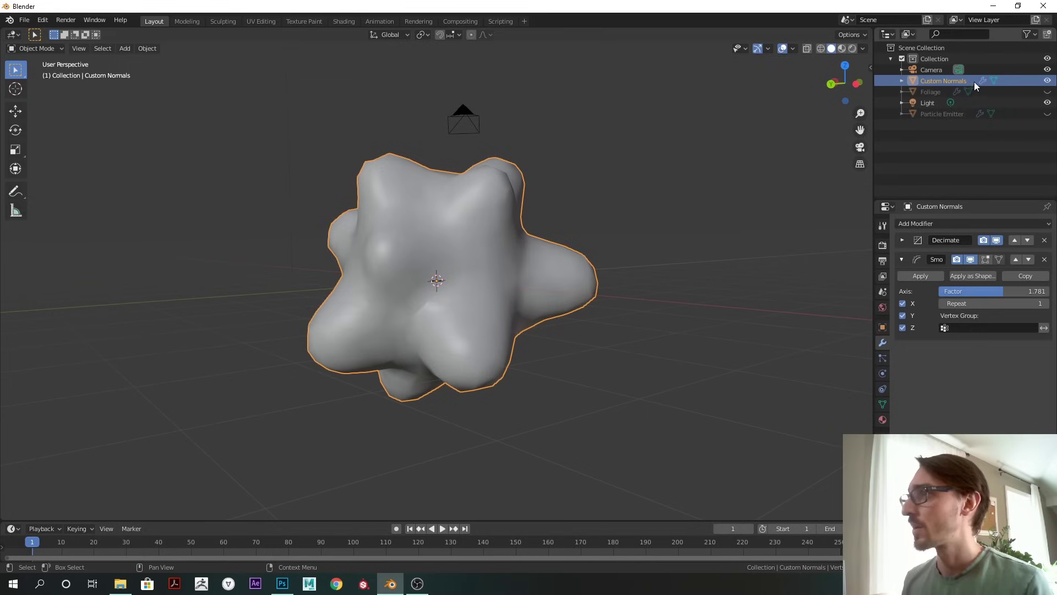
Step: Hide Custom Normals, unhide the Foliage, and set Custom Normals as the source object of the Foliage's Data Transfer modifier
left_click(1047, 81)
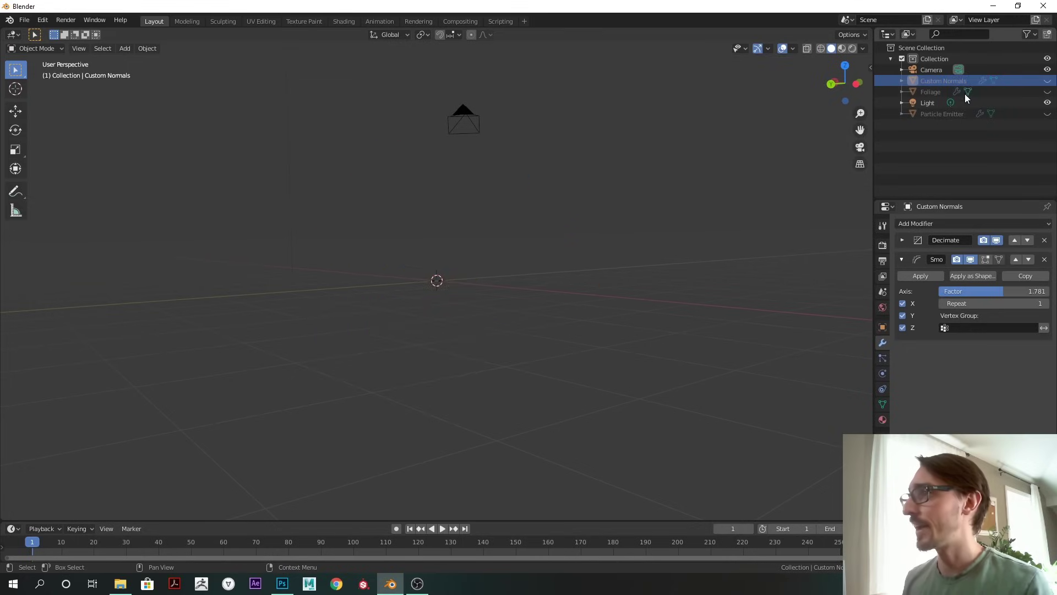
left_click(969, 92)
left_click(1048, 91)
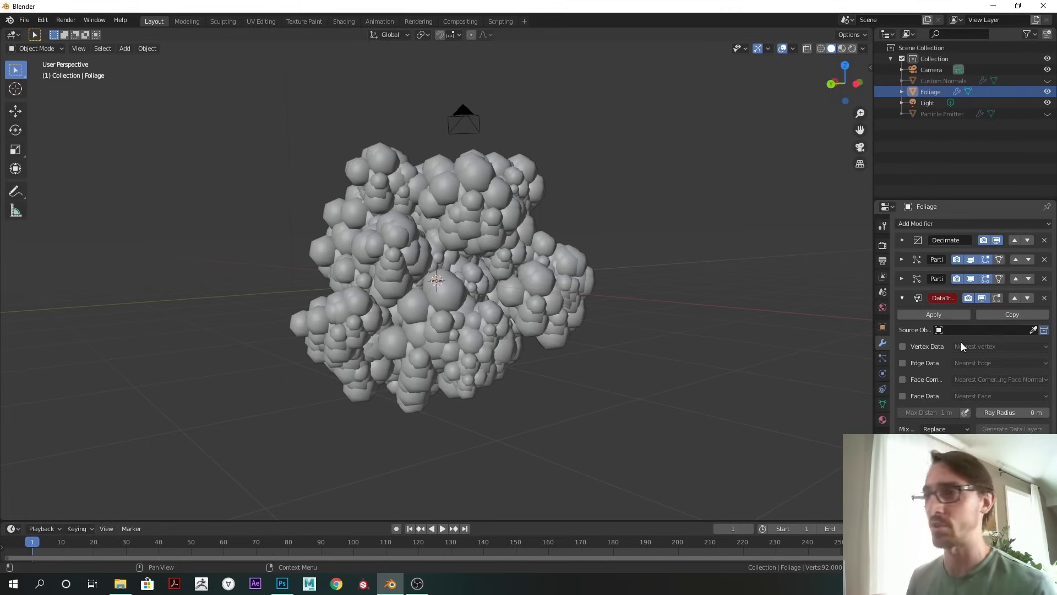
left_click(1034, 330)
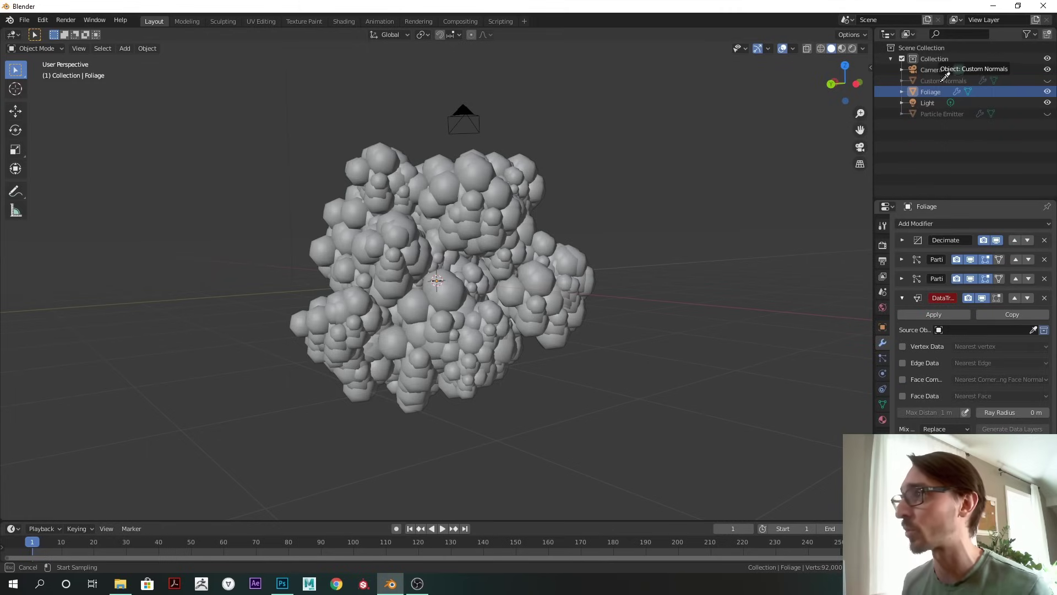
left_click(945, 78)
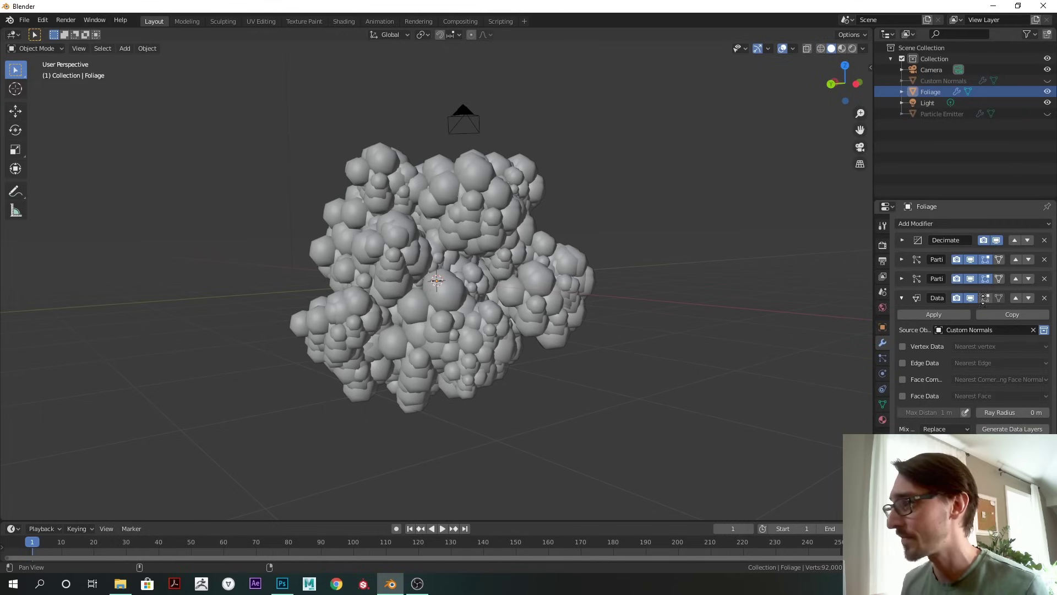
Step: Transfer Custom Normals as face corner data onto the Foliage and enable Auto Smooth for its mesh
left_click(902, 380)
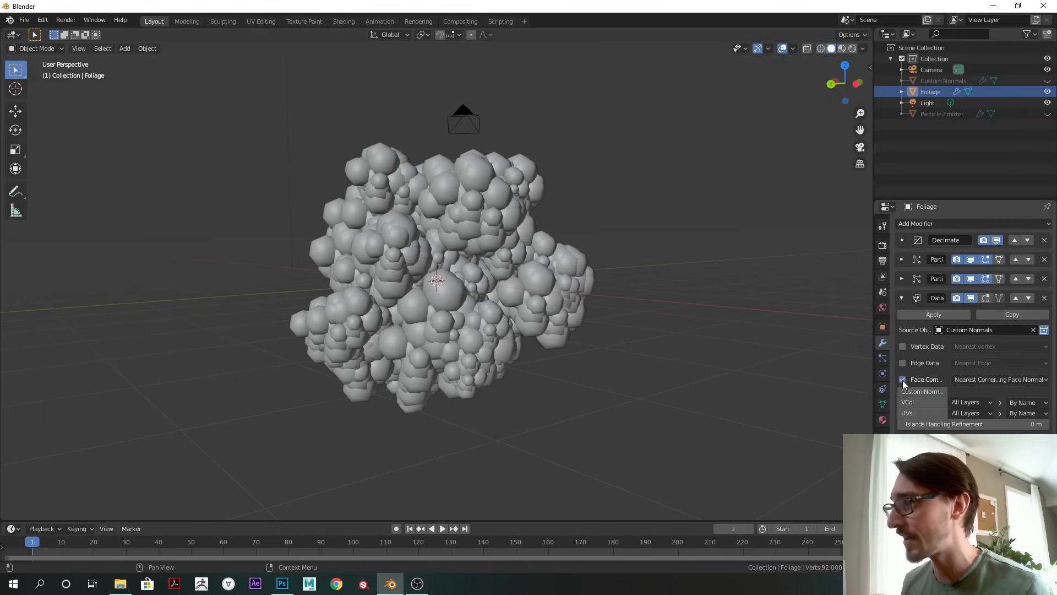
left_click(925, 391)
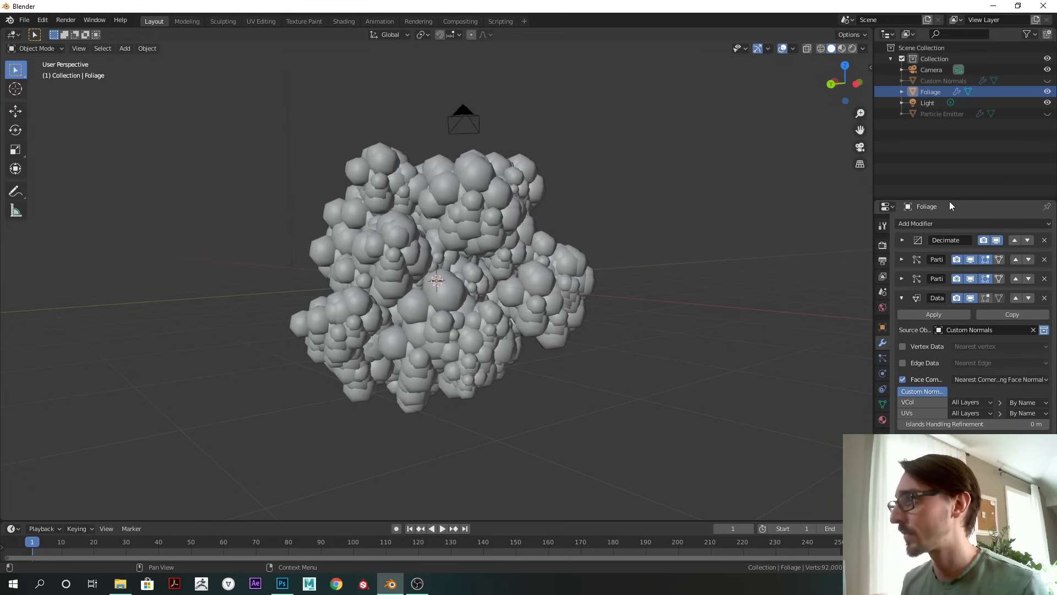
left_click_drag(951, 199, 954, 92)
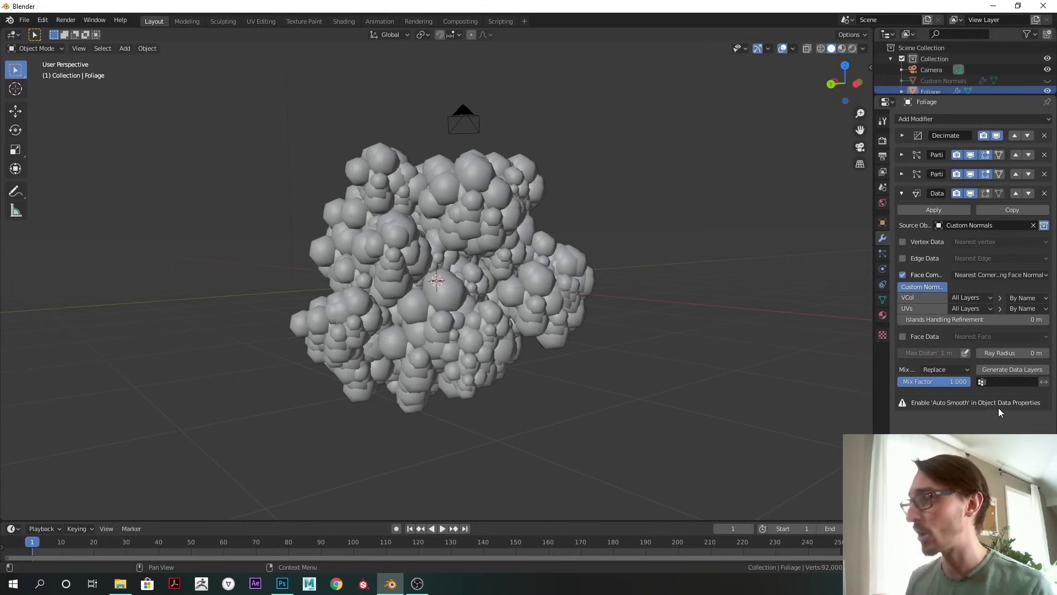
left_click(883, 300)
left_click(912, 308)
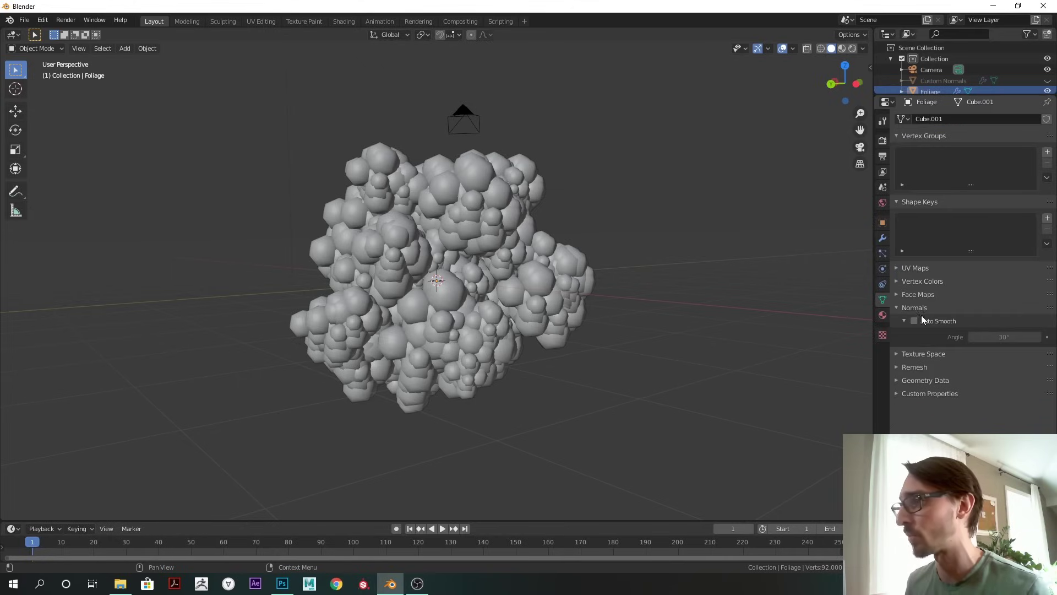
left_click(914, 320)
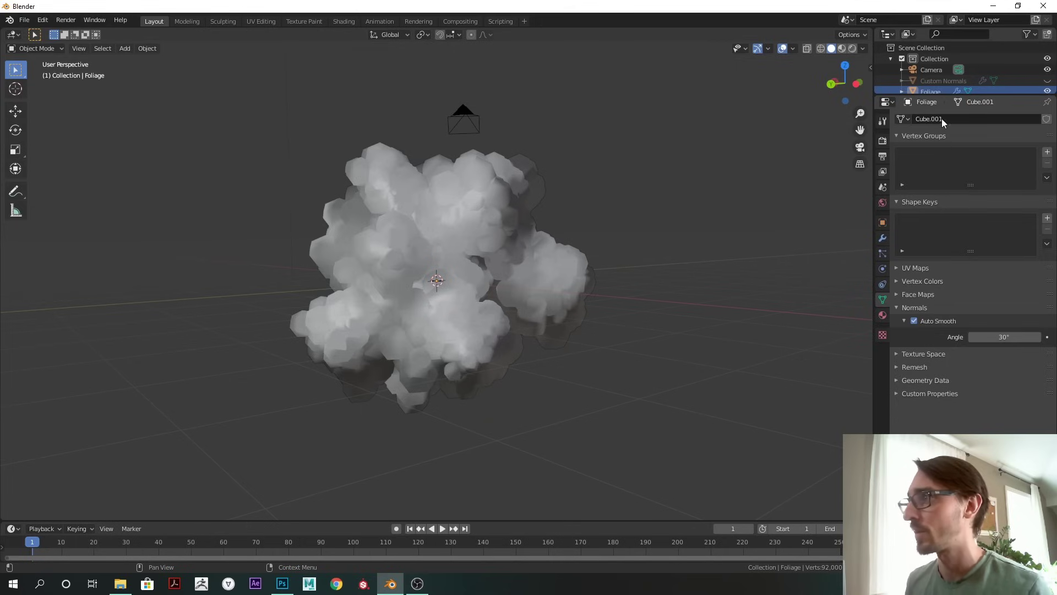
Step: Display the viewport in Rendered shading and inspect the foliage's lighting from several angles
left_click_drag(950, 97, 951, 235)
mouse_move(643, 289)
middle_mouse_down()
mouse_move(500, 298)
mouse_move(600, 277)
mouse_move(655, 301)
mouse_move(648, 322)
mouse_move(511, 313)
mouse_move(547, 293)
mouse_move(565, 304)
mouse_move(607, 272)
mouse_move(732, 274)
middle_mouse_up()
scroll(595, 275, "down", 2)
left_click(852, 49)
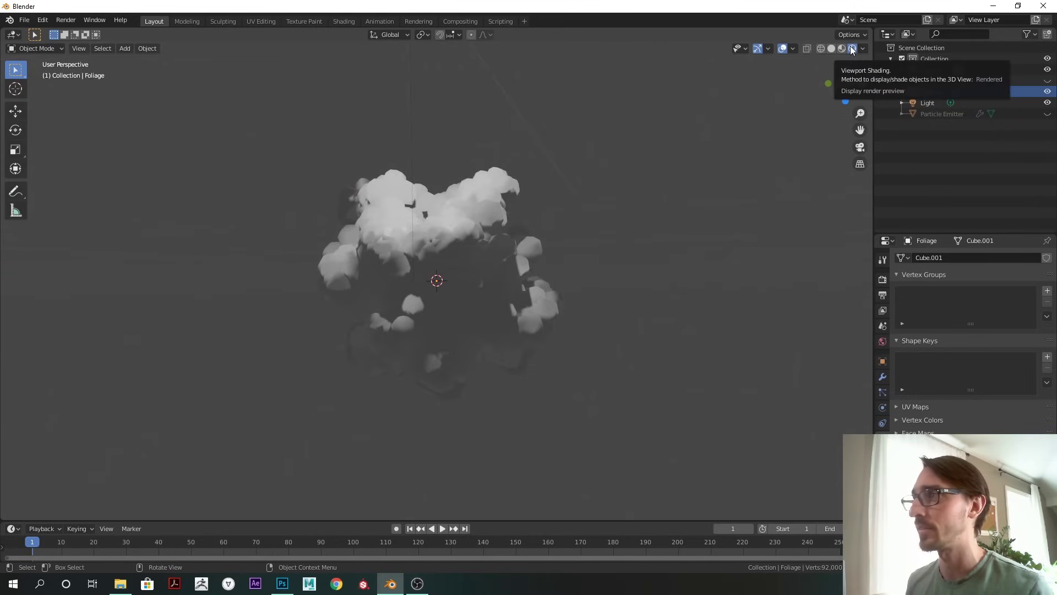
mouse_move(599, 295)
middle_mouse_down()
mouse_move(609, 314)
mouse_move(693, 288)
middle_mouse_up()
middle_click_drag(636, 235, 633, 259)
Step: Move the Light, change its type to Sun and set its strength to 1
left_click(930, 103)
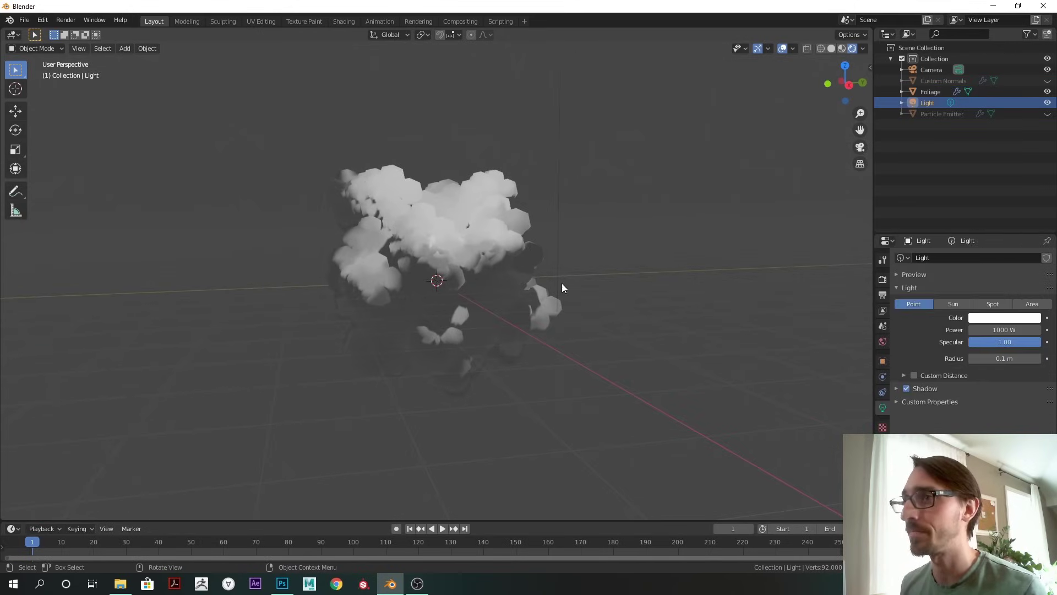
key("g")
left_click(647, 210)
left_click(953, 304)
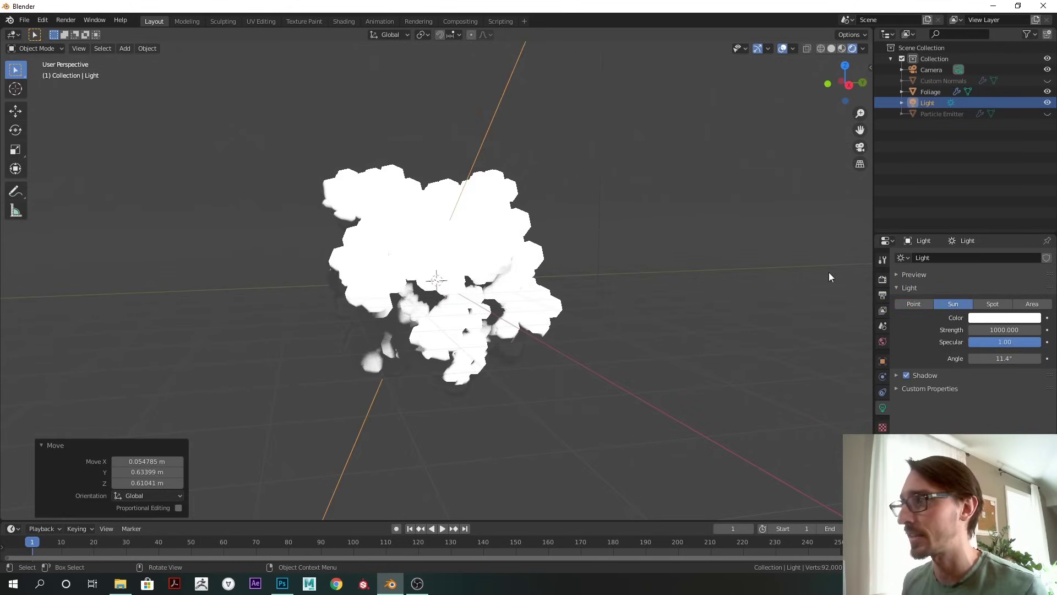
left_click(1013, 330)
key("ctrl+a")
type("1")
key("Return")
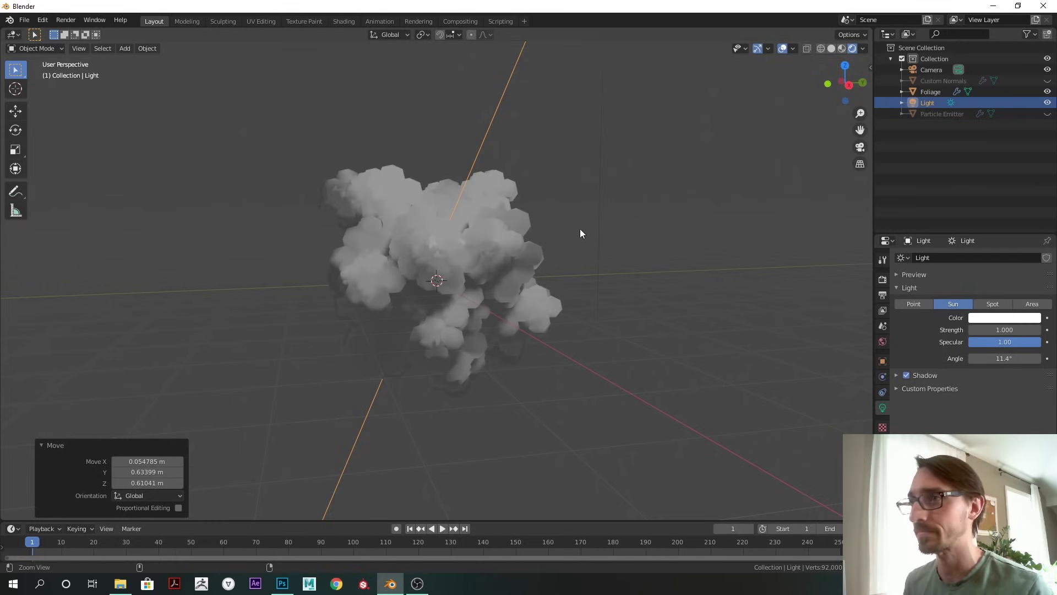
Step: Rotate the sun light slightly by trackball, about -1.15° and -0.573°, to adjust its direction on the foliage
scroll(550, 242, "down", 4)
middle_click_drag(497, 258, 507, 180)
key("shift+space")
key("r")
left_click_drag(503, 77, 472, 92)
left_click(472, 92)
middle_click_drag(485, 137, 527, 261)
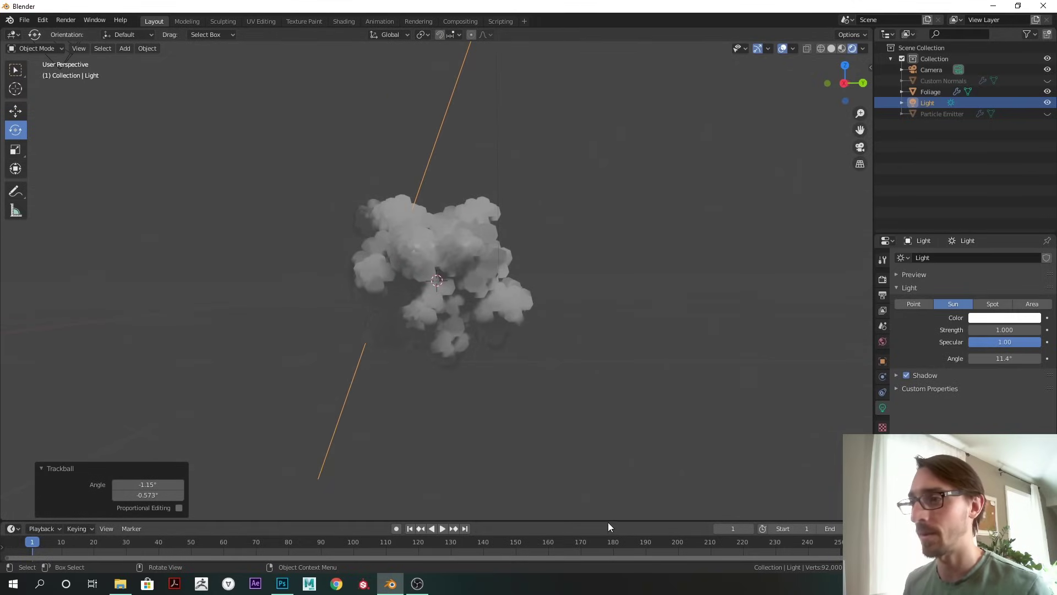
Step: Enlarge the timeline and properties areas, and rename the Foliage's material to "Stylised Foliage"
left_click_drag(607, 520, 616, 386)
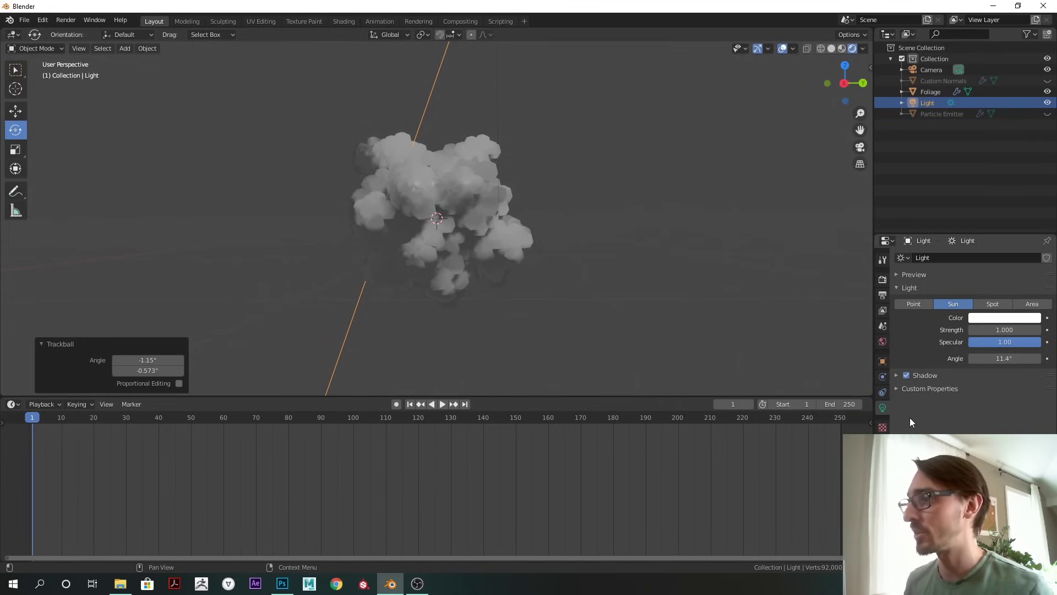
left_click_drag(934, 234, 936, 151)
left_click(929, 92)
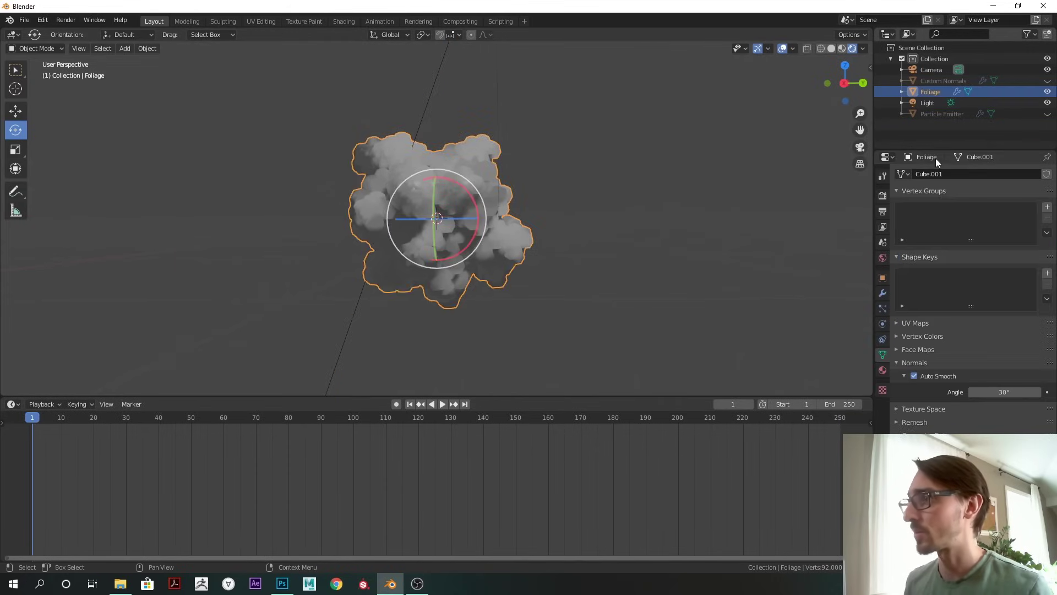
left_click(882, 370)
double_click(956, 220)
type("Stylised Foliage")
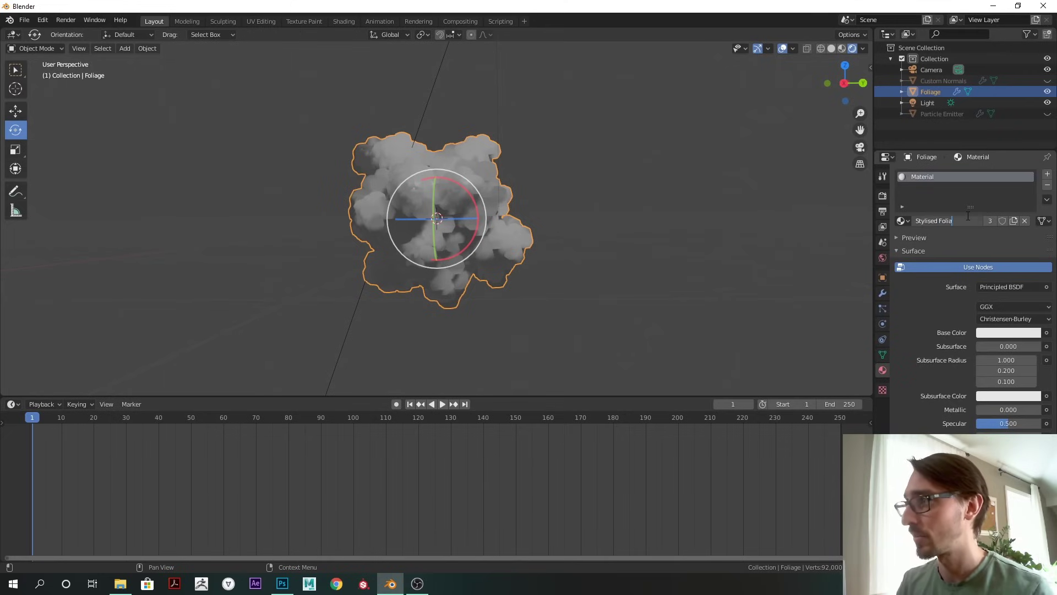
key("Return")
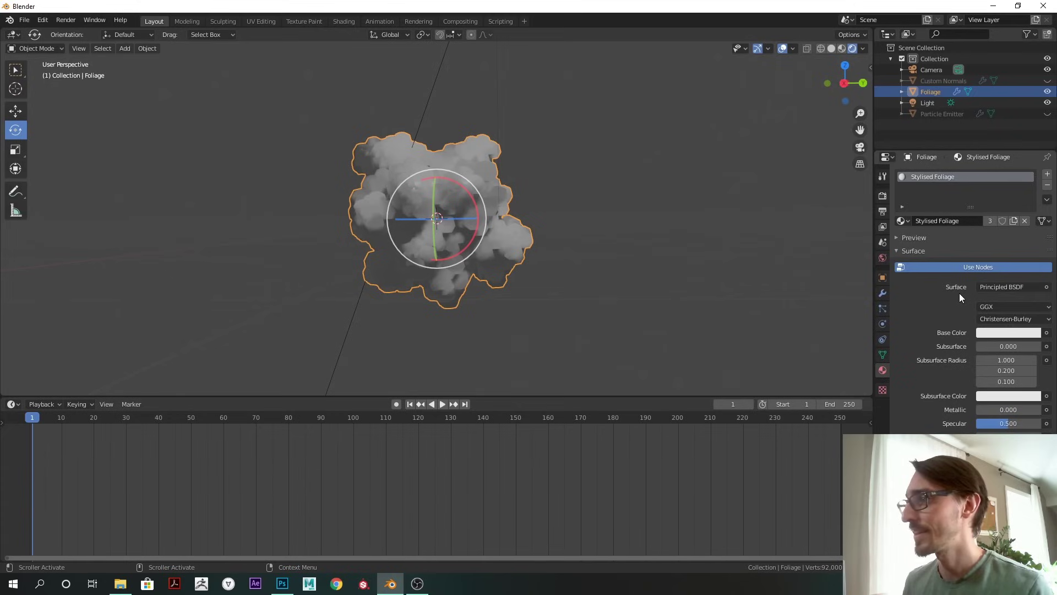
Step: Enlarge the timeline area, change it to the Shader Editor and bring the Stylised Foliage material's Principled BSDF node into view
left_click_drag(503, 396, 495, 295)
key("shift+F3")
middle_click_drag(465, 423, 534, 365)
scroll(519, 419, "up", 2)
scroll(519, 421, "up", 1)
middle_click_drag(550, 404, 544, 429)
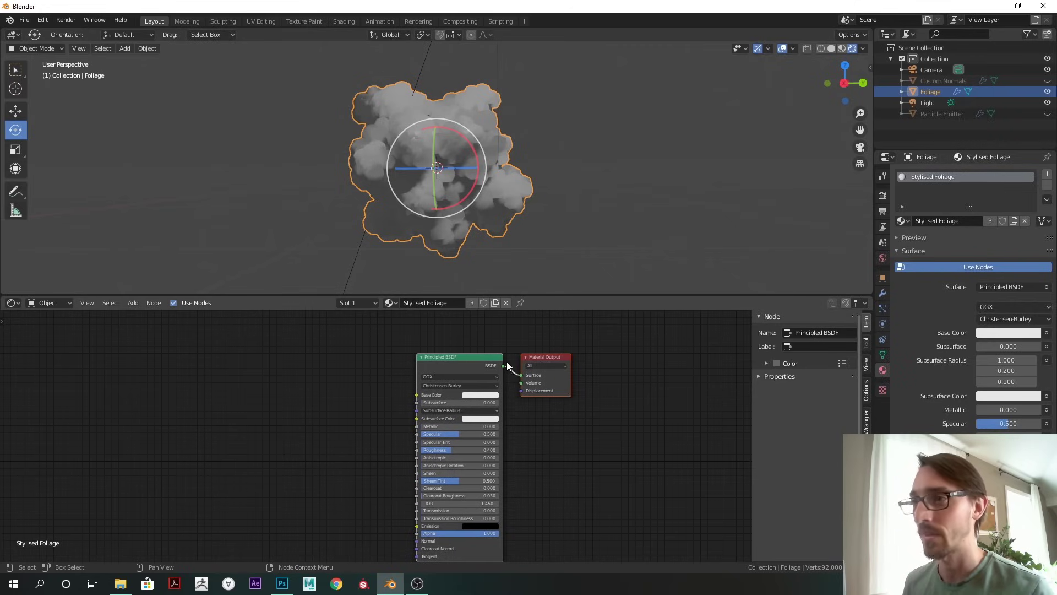
left_click(476, 394)
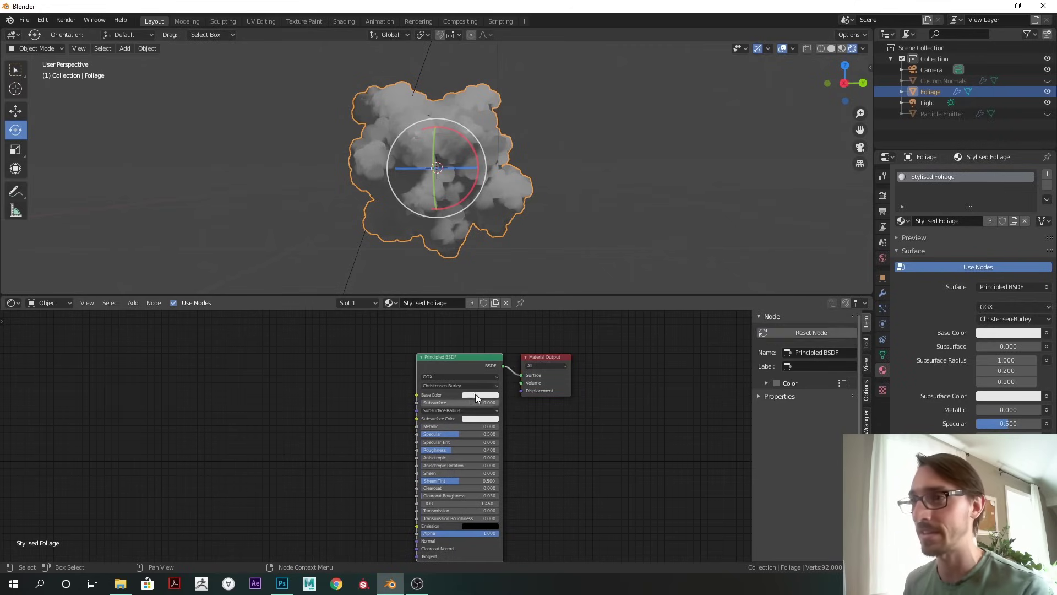
Step: Delete the Principled BSDF node and add a Diffuse BSDF node well ahead of the Material Output
key("Delete")
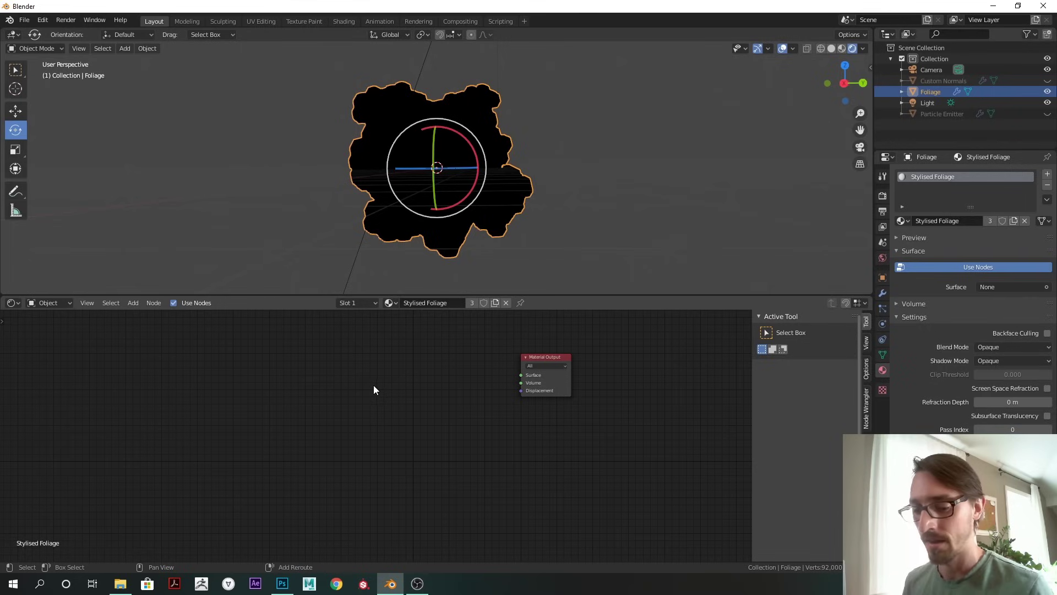
key("shift+a")
left_click(376, 375)
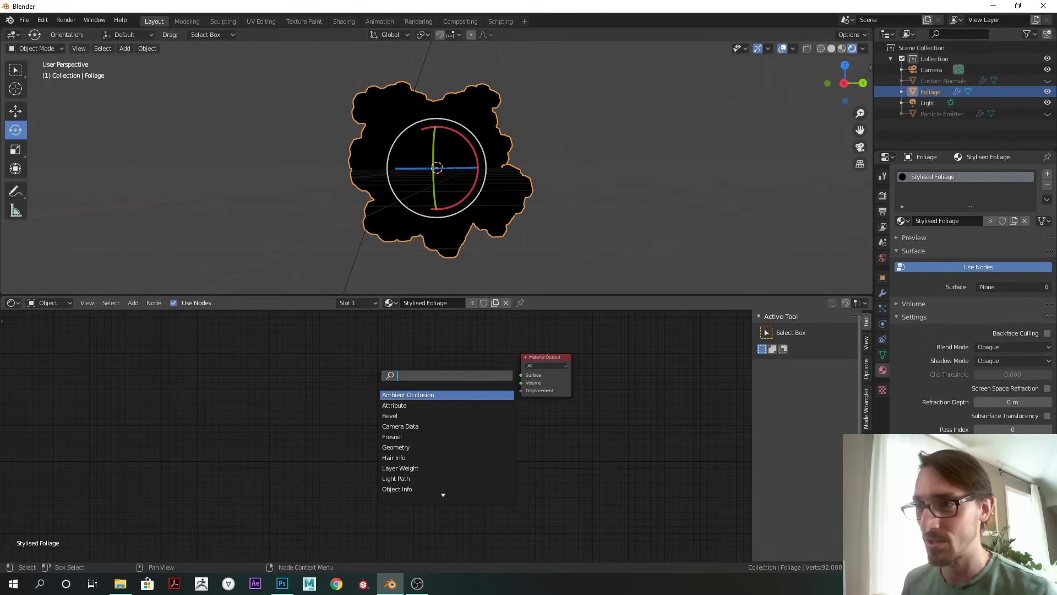
type("diffu")
key("Return")
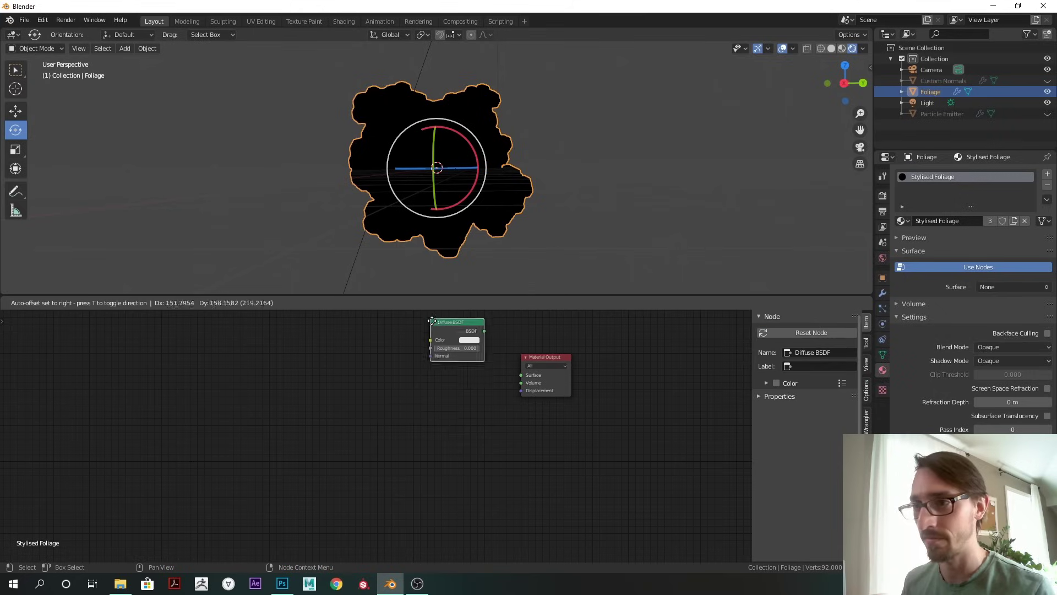
left_click(264, 385)
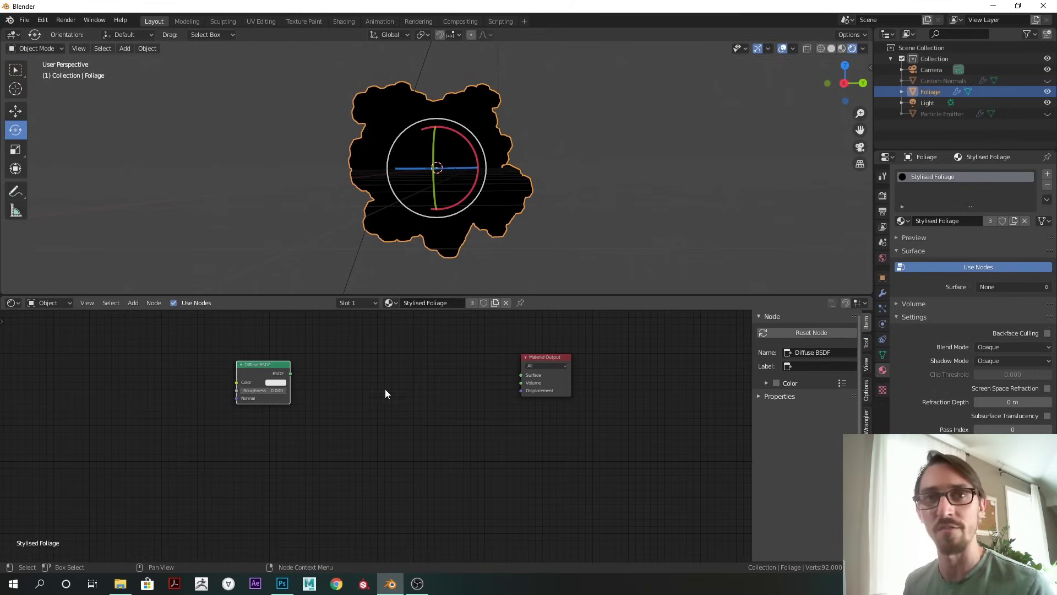
scroll(358, 396, "up", 1)
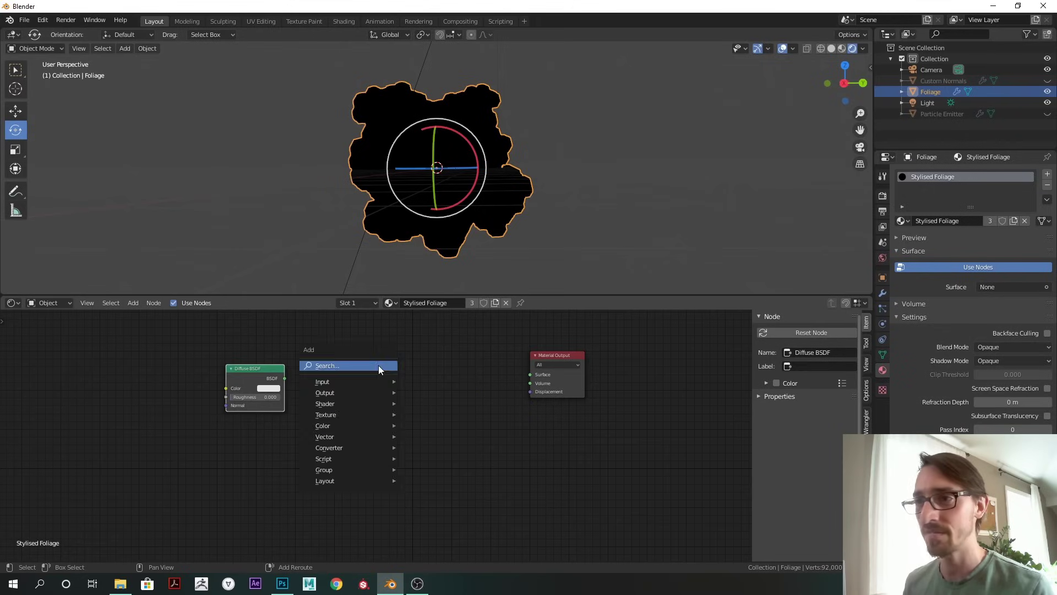
Step: Add a Shader to RGB node after the Diffuse BSDF and connect the BSDF output to its Shader input
key("shift+a")
type("shader")
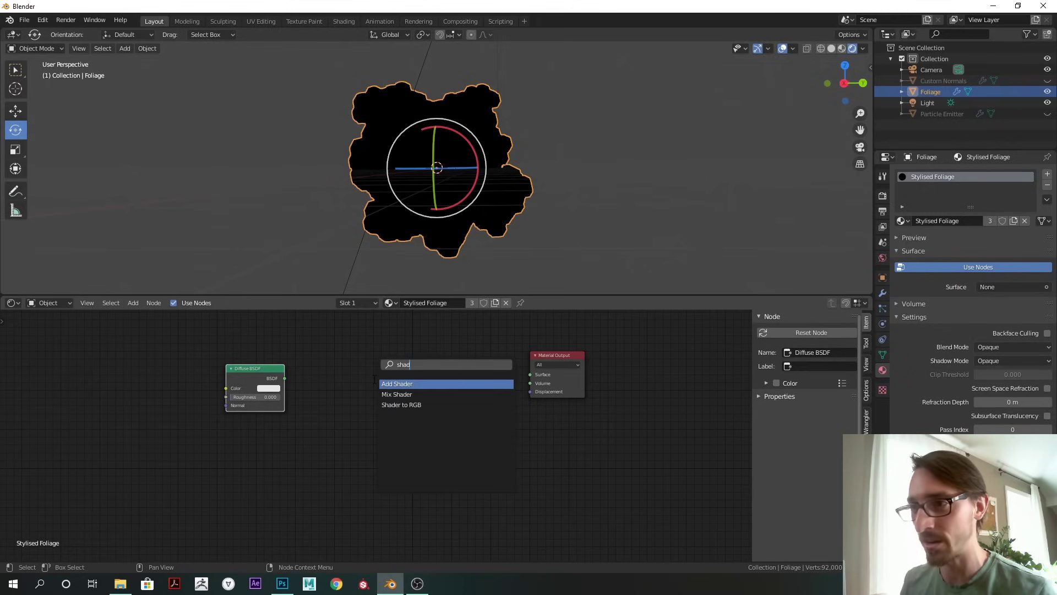
key("Down")
key("Down")
key("Return")
left_click(318, 386)
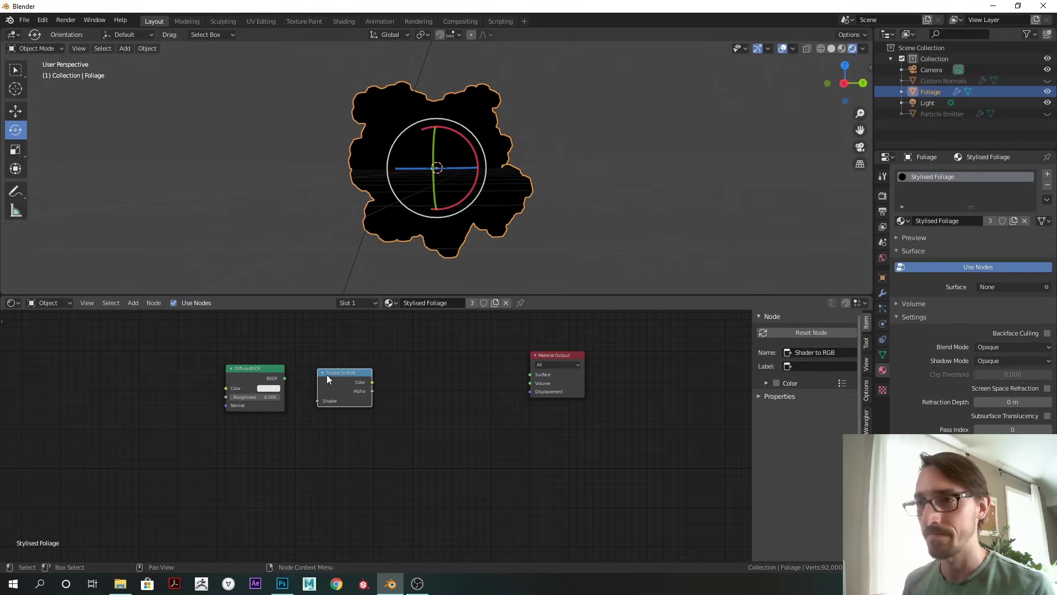
left_click_drag(284, 379, 325, 404)
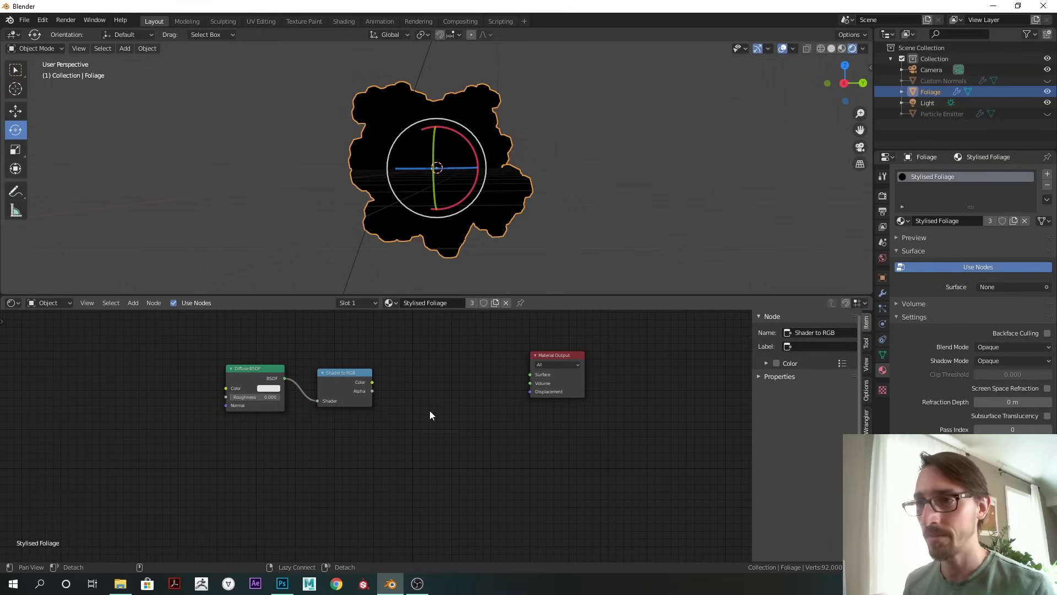
Step: Add a ColorRamp node after Shader to RGB and link the Alpha output to the ramp's Fac input
key("shift+a")
left_click(422, 376)
type("color")
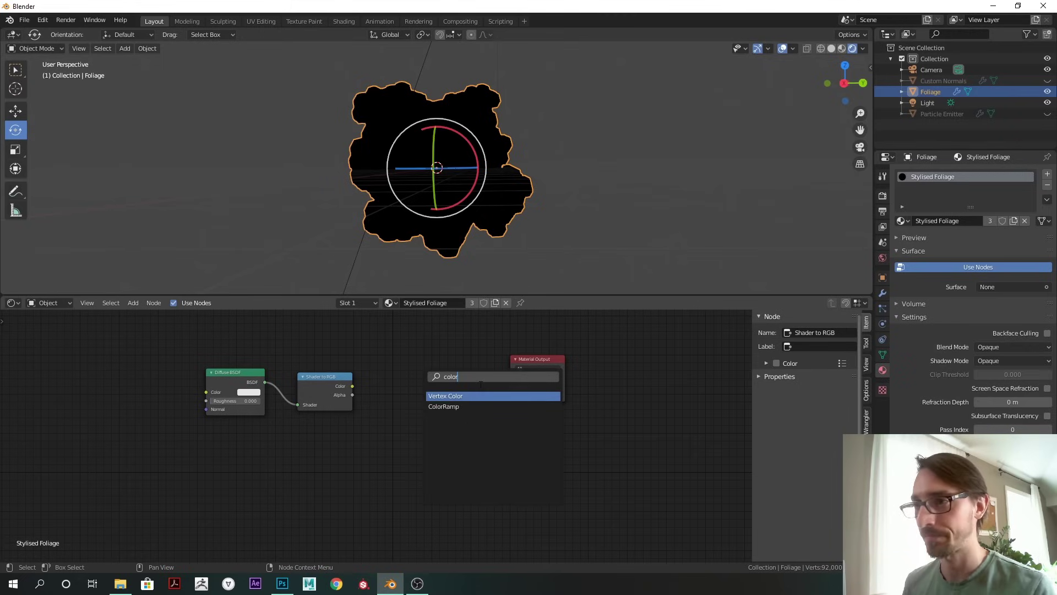
key("Down")
key("Return")
left_click(434, 392)
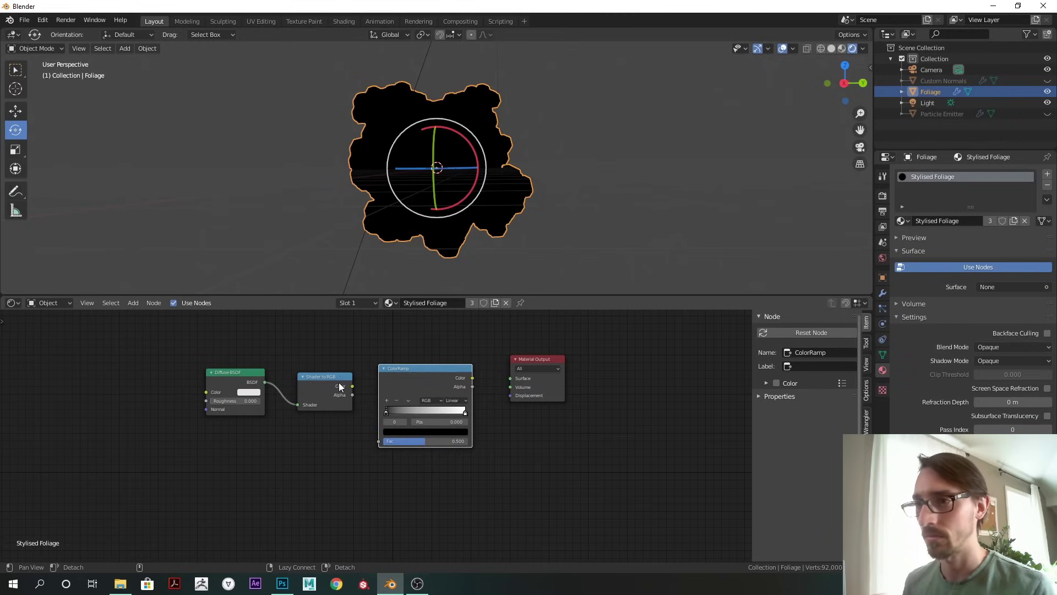
left_click_drag(353, 395, 379, 442)
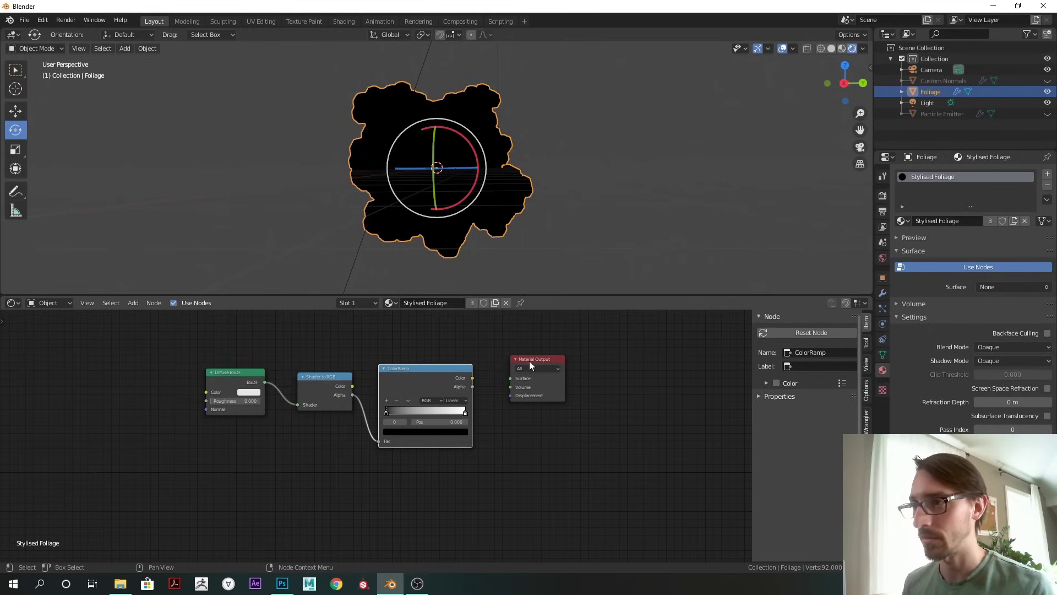
Step: Preview the ColorRamp through a Viewer node into the Material Output, and space the nodes apart
left_click_drag(530, 363, 544, 374)
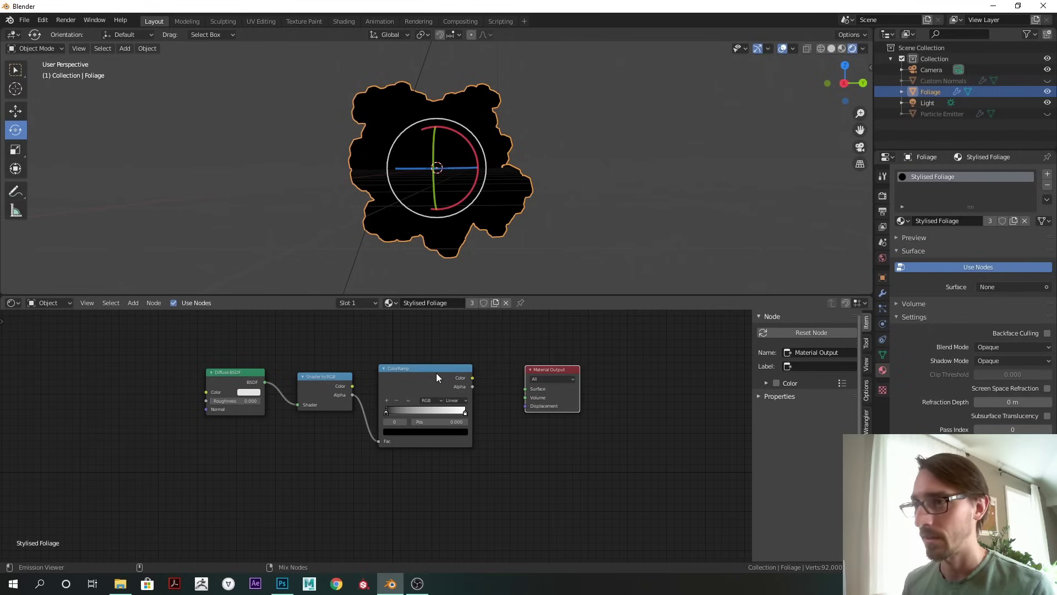
left_click(430, 377, "ctrl+shift")
left_click_drag(173, 349, 421, 392)
left_click_drag(422, 392, 350, 402)
left_click_drag(556, 372, 571, 373)
left_click_drag(601, 340, 523, 364)
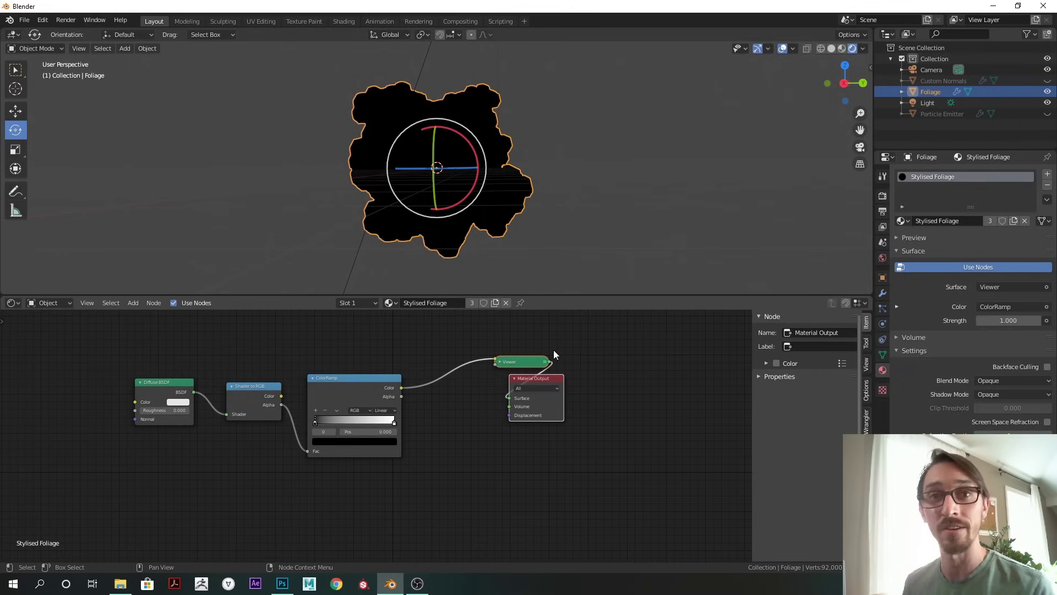
middle_click_drag(449, 383, 480, 364)
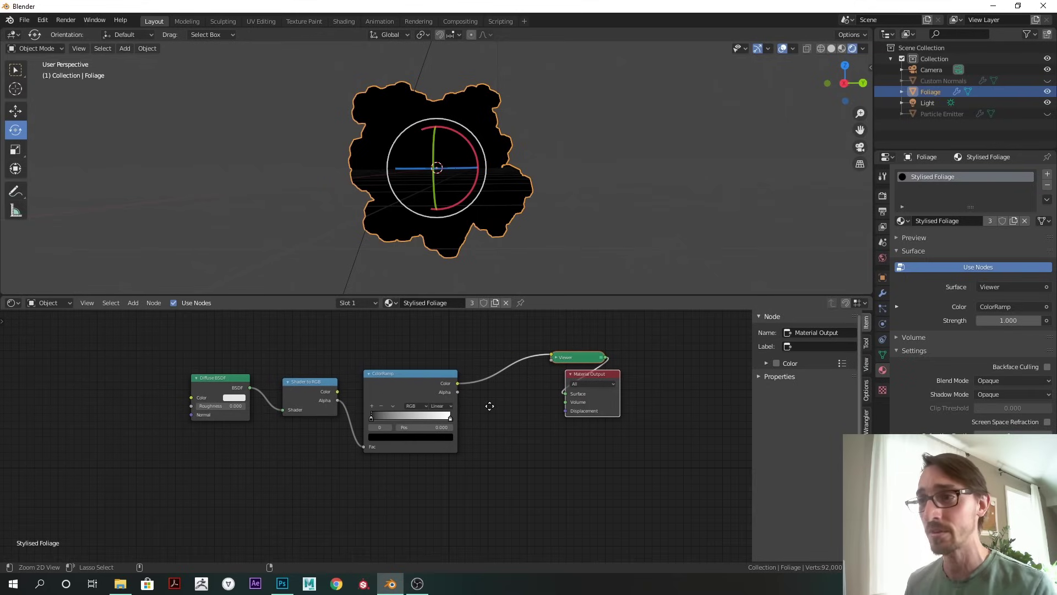
middle_click_drag(489, 406, 537, 409, "ctrl")
left_click(487, 361)
left_click(431, 391)
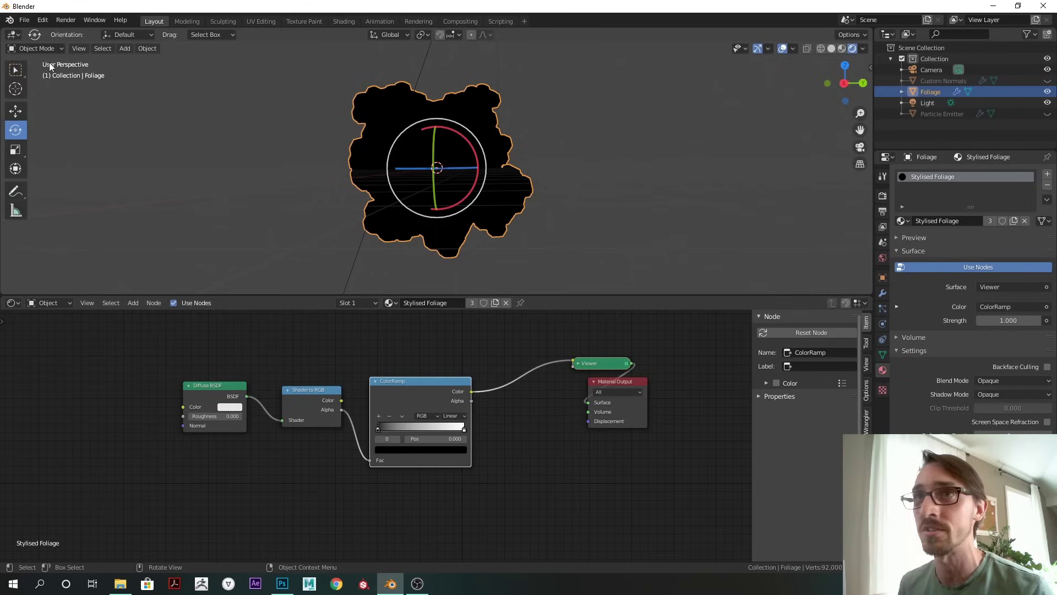
Step: Check in the add-on preferences that Node Wrangler is enabled by searching for "node"
left_click(42, 20)
left_click(113, 177)
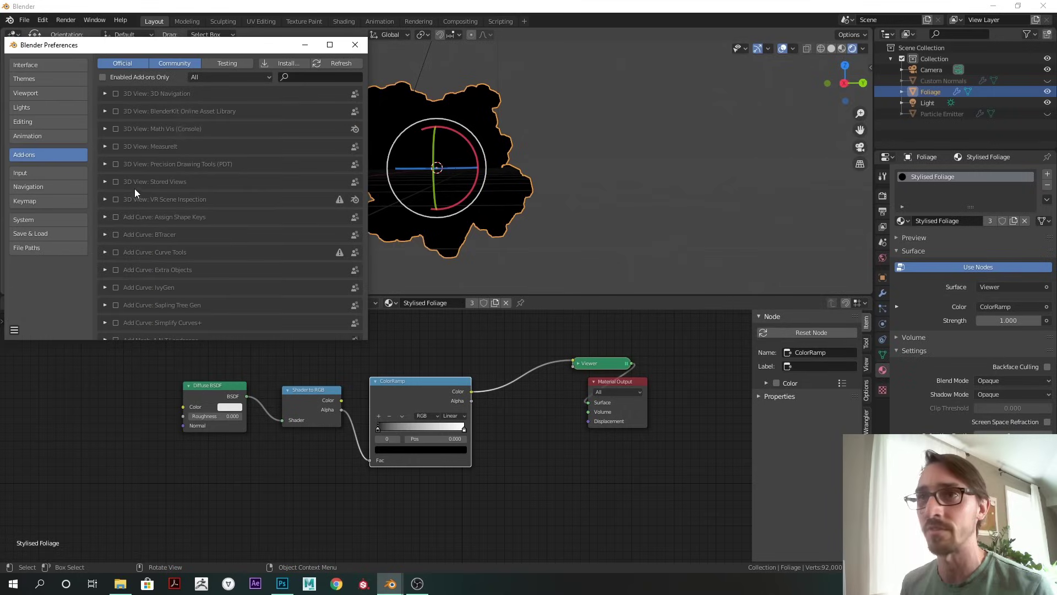
type("node")
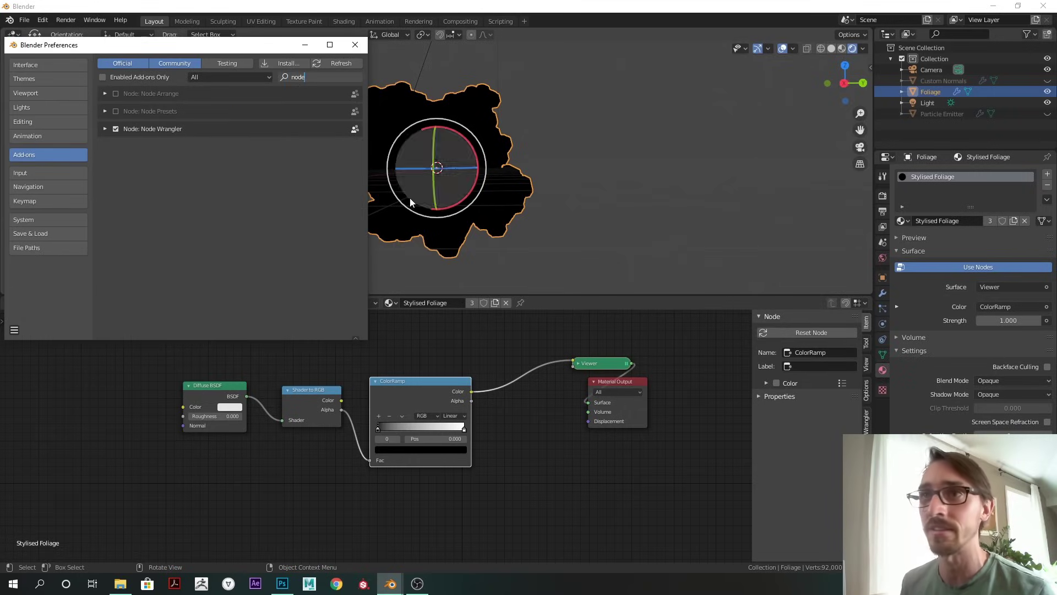
left_click(355, 45)
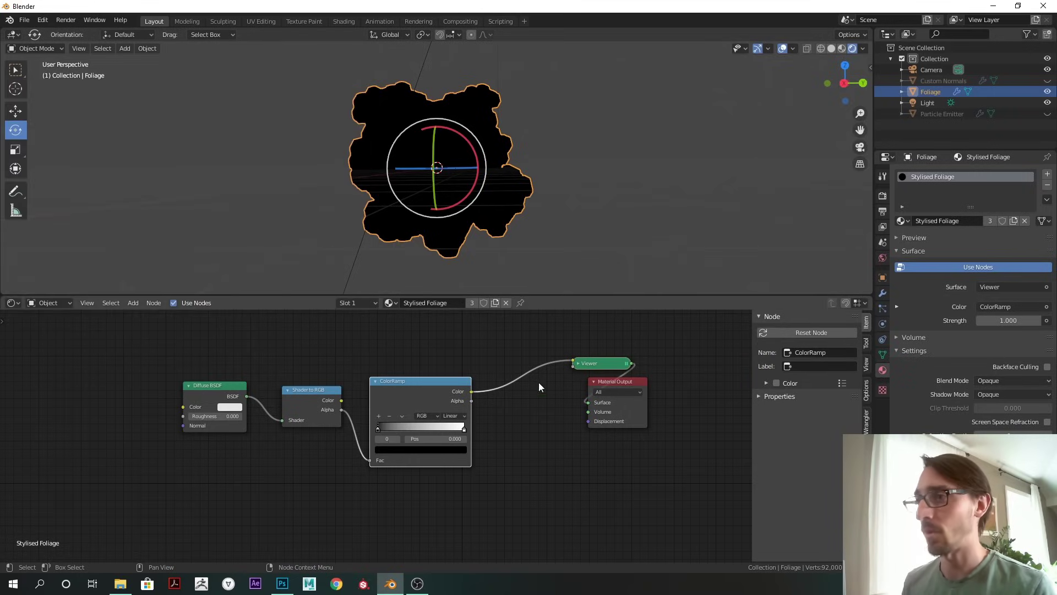
Step: Move the ColorRamp's white stop to position 0.141 and place the Viewer node between the ramp and Material Output
left_click(467, 425, "ctrl+shift")
left_click_drag(465, 427, 402, 428)
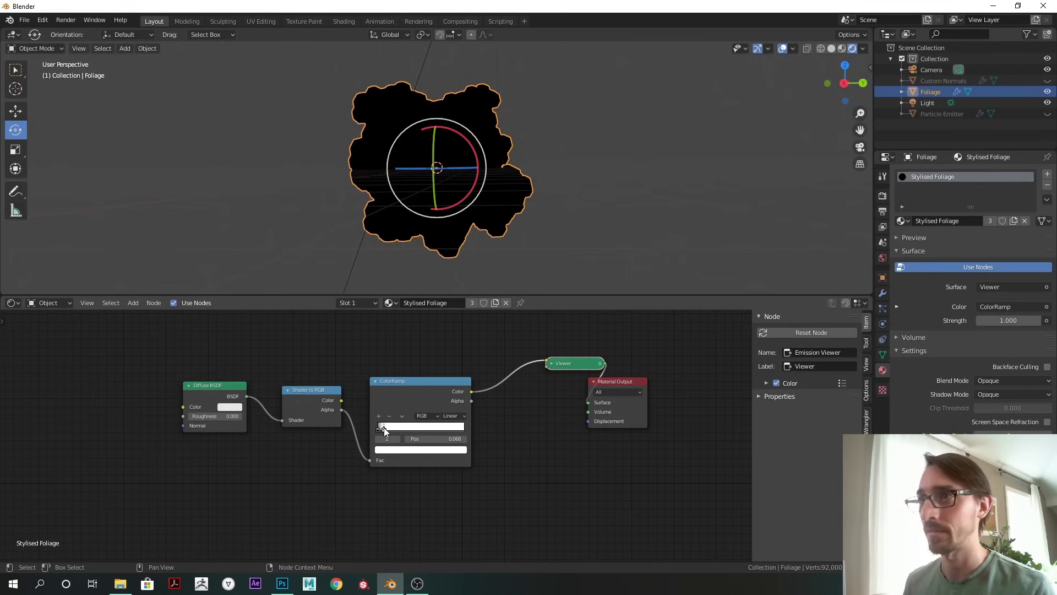
left_click_drag(566, 361, 526, 385)
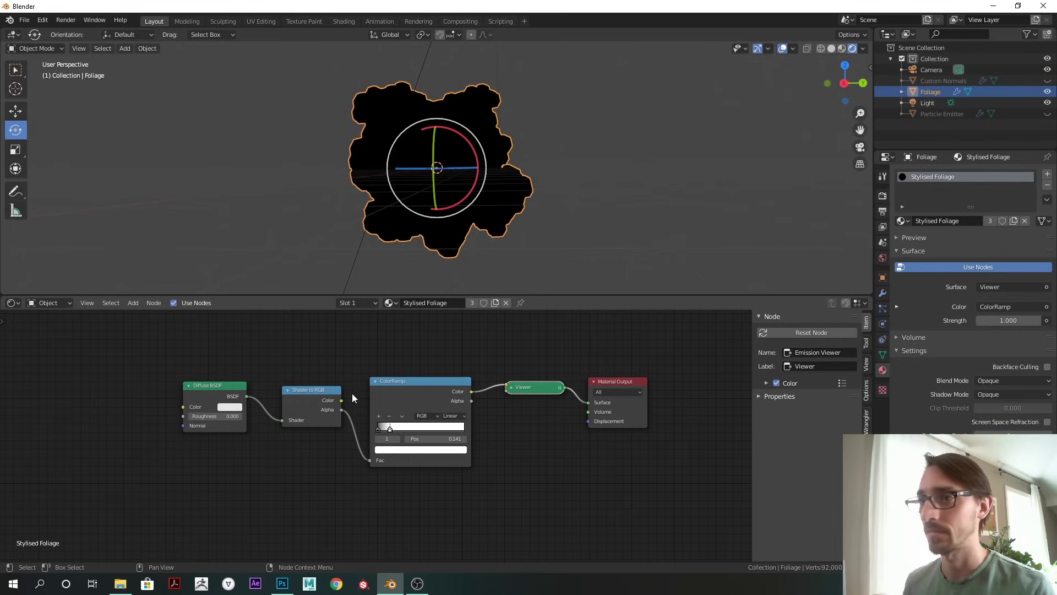
Step: Connect Shader to RGB's Color output to the ColorRamp's Fac input and move the white stop to position 0.564
scroll(362, 413, "up", 2)
left_click_drag(350, 379, 384, 447)
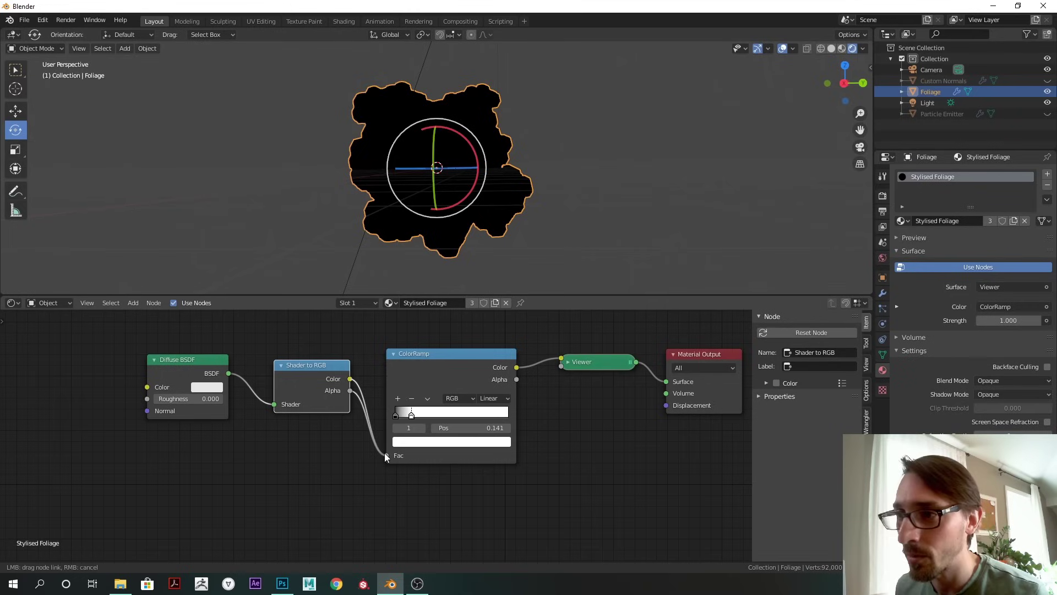
left_click_drag(418, 417, 468, 415)
left_click(488, 398)
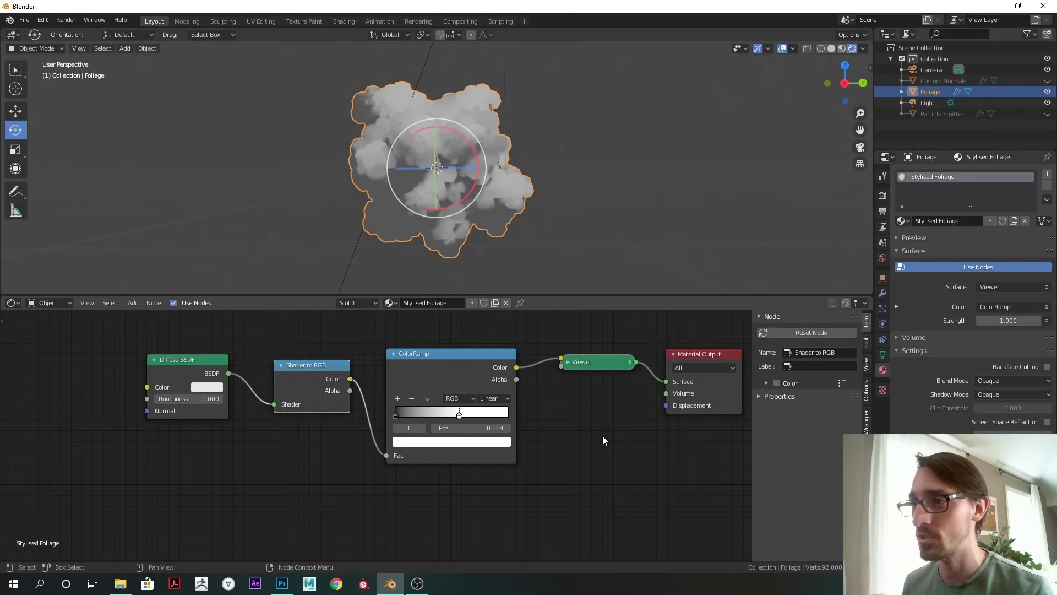
Step: Set the ColorRamp interpolation to Constant and move the white stop to position 0.159
scroll(606, 424, "up", 3)
left_click(537, 387)
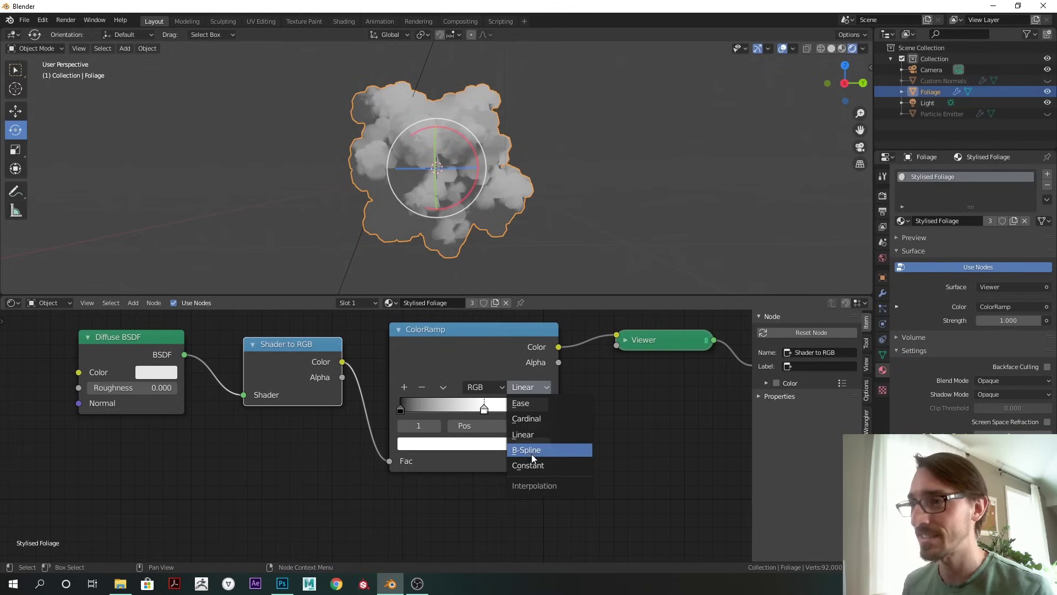
left_click(527, 465)
left_click_drag(484, 411, 424, 411)
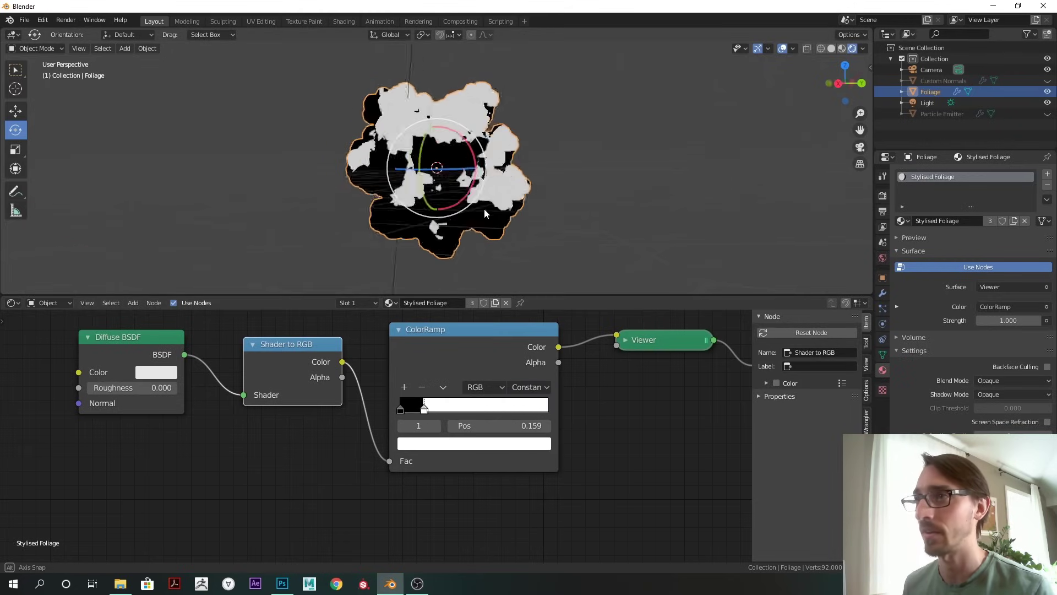
Step: Rotate the sun light to change the lit areas on the foliage, and reselect the Foliage to show its material nodes
left_click(929, 103)
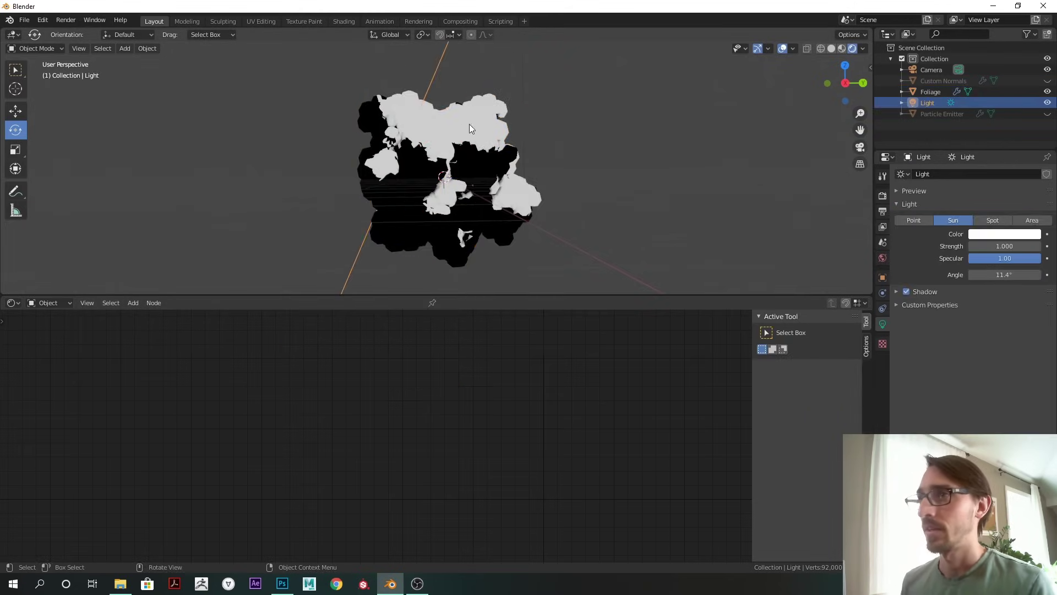
scroll(469, 124, "down", 4)
left_click_drag(457, 70, 529, 99)
scroll(549, 102, "up", 6)
scroll(523, 110, "down", 7)
middle_click_drag(497, 118, 601, 138)
scroll(603, 139, "up", 4)
left_click(562, 184)
middle_click_drag(611, 411, 509, 433)
middle_click_drag(509, 433, 480, 454, "ctrl")
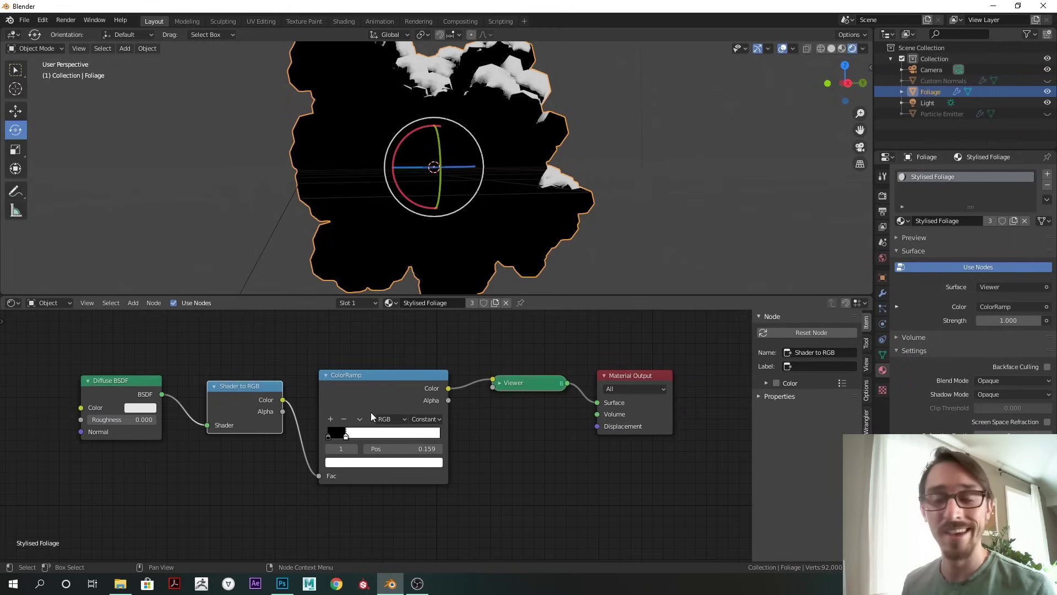
Step: Add a mid-grey stop at position 0.216 to the ColorRamp and move the white stop near the ramp's end
left_click_drag(345, 437, 360, 436)
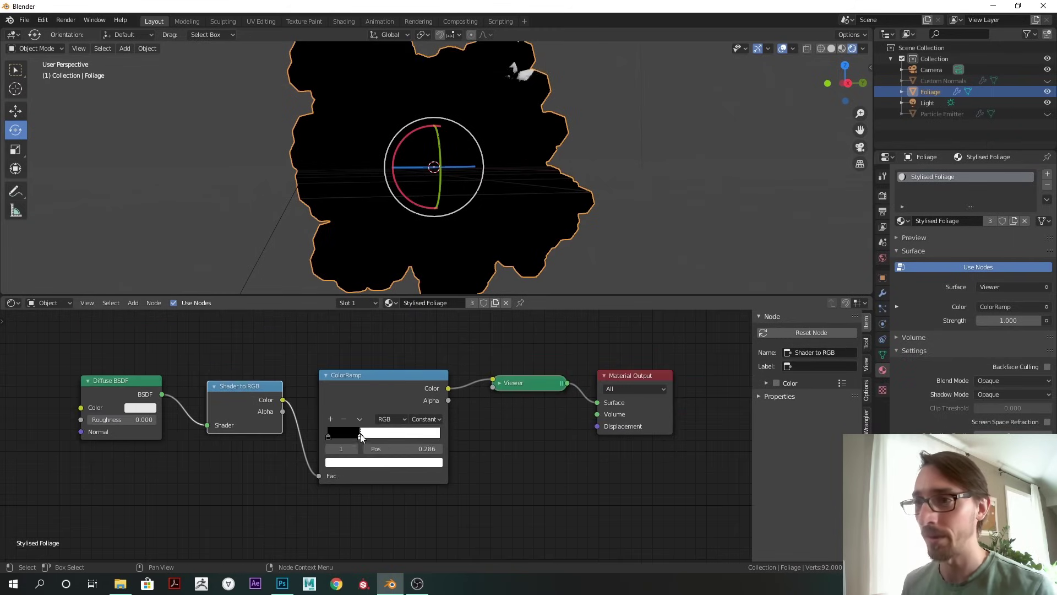
left_click(330, 418)
left_click(359, 462)
left_click_drag(417, 384, 418, 347)
left_click_drag(361, 436, 439, 433)
scroll(434, 436, "up", 1)
left_click_drag(343, 436, 350, 437)
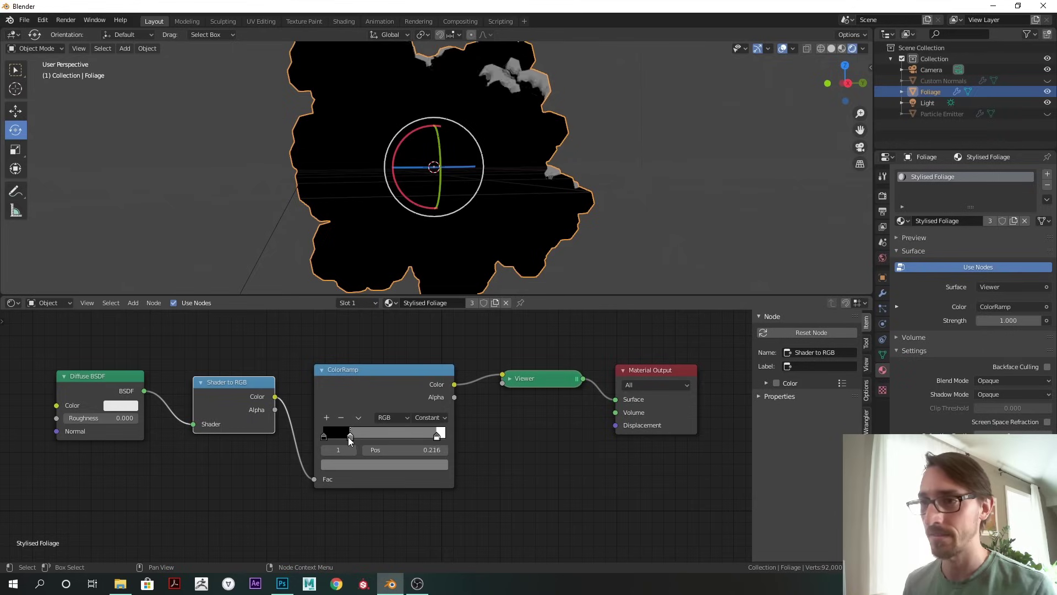
Step: Add a dark grey stop beside the black one on the ColorRamp and shift the mid-grey stop to position 0.102
left_click(327, 418)
left_click(359, 464)
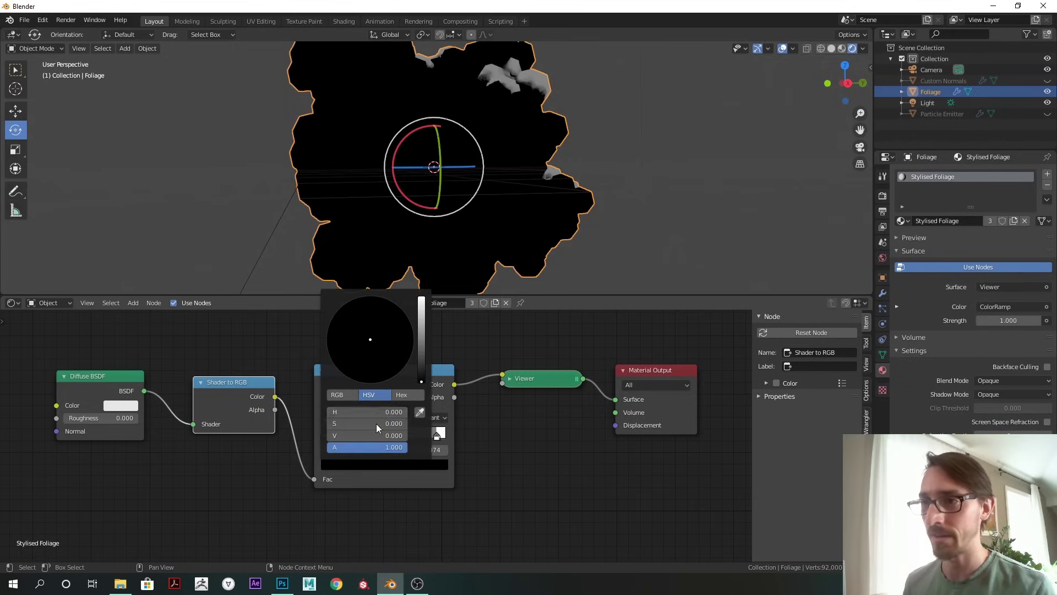
scroll(264, 459, "up", 2)
left_click_drag(323, 435, 322, 436)
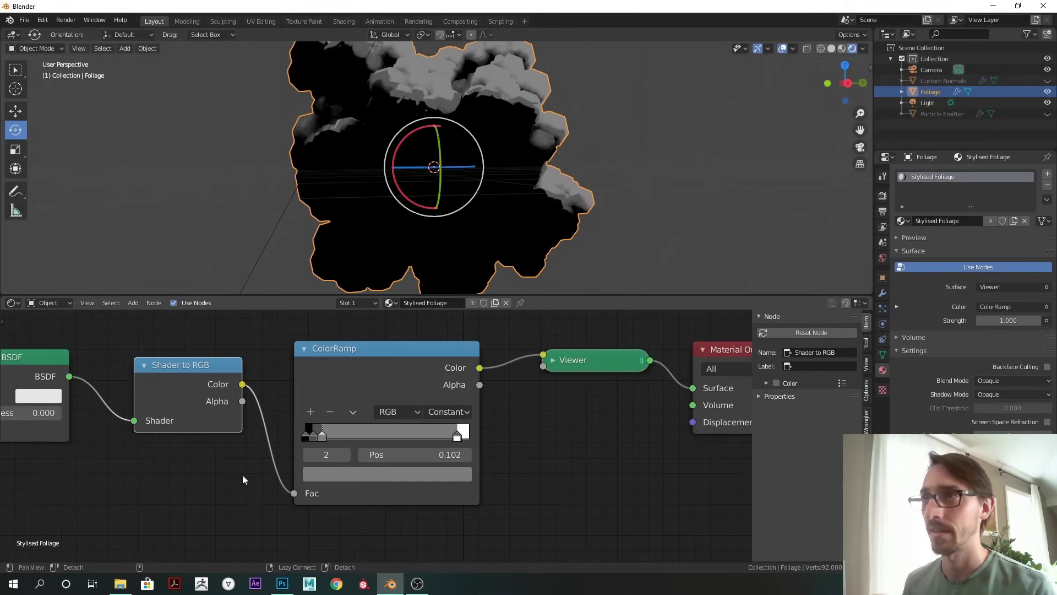
Step: Select the Light and move the sun down beside the foliage
middle_click_drag(252, 471, 295, 466)
scroll(533, 246, "down", 3)
left_click(927, 103)
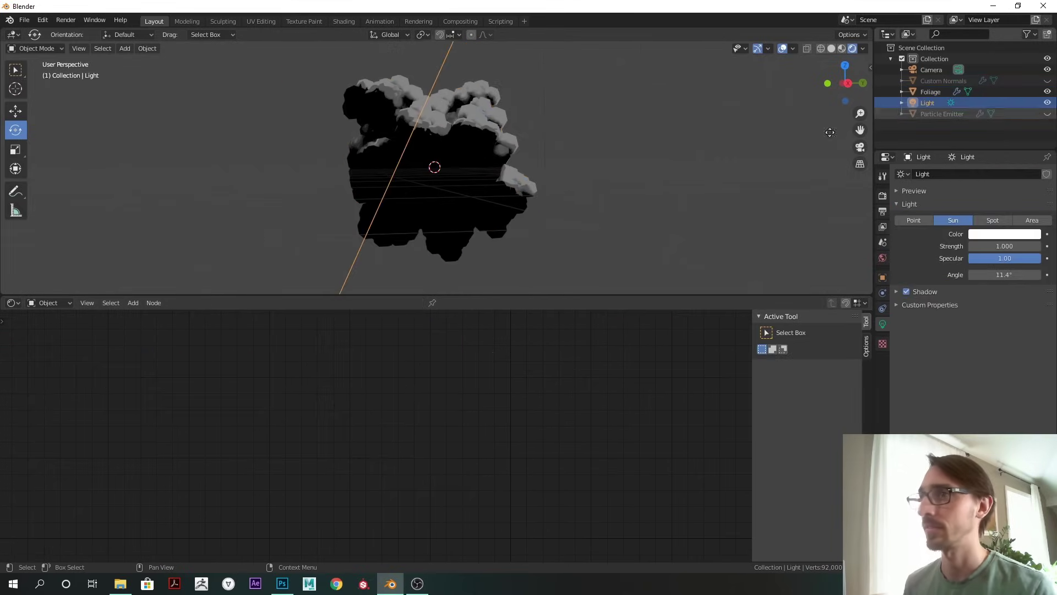
left_click_drag(527, 123, 503, 99, "alt")
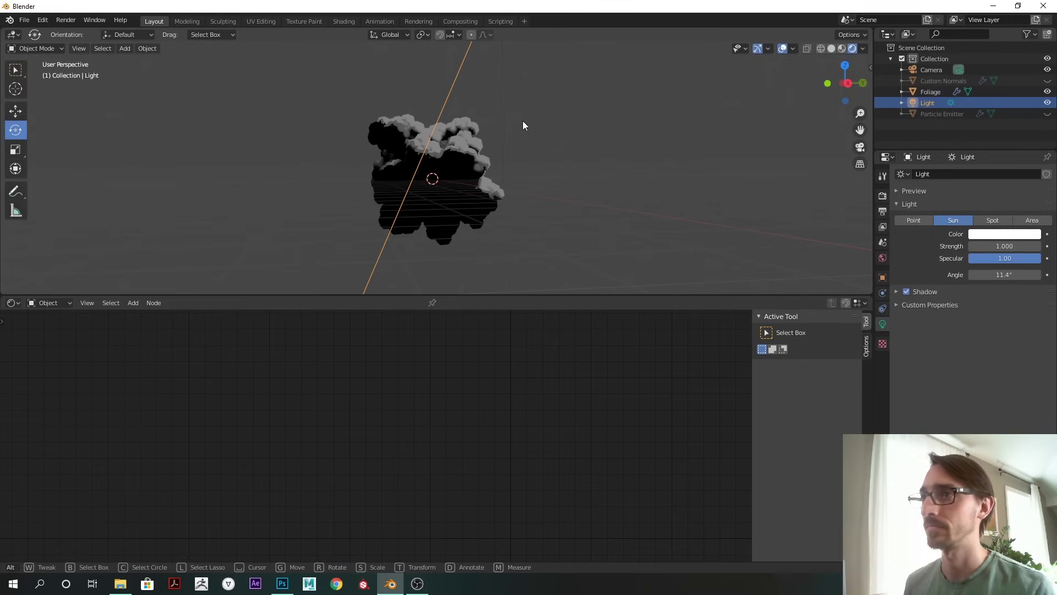
key("shift+space")
key("g")
key("g")
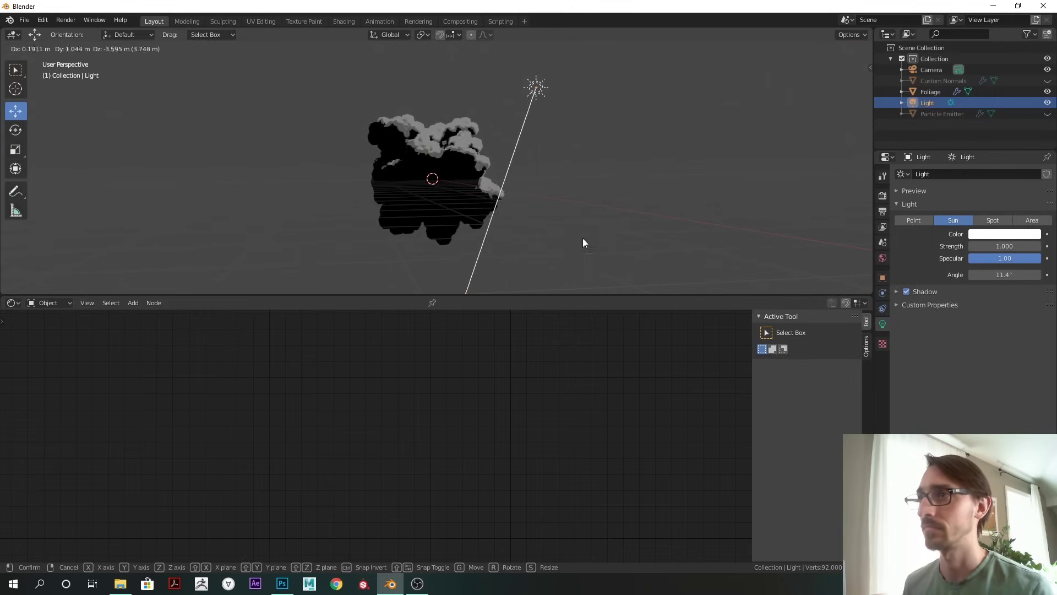
left_click(539, 113)
Step: Rotate the sun light to brighten more of the foliage, and reselect the Foliage
key("shift+space")
key("r")
left_click_drag(537, 108, 484, 132)
left_click_drag(485, 133, 512, 143, "ctrl+alt")
left_click(512, 144)
Step: Shift the ColorRamp's dark grey stop to position 0.038 and the mid-grey stop to 0.089
left_click_drag(355, 437, 352, 435)
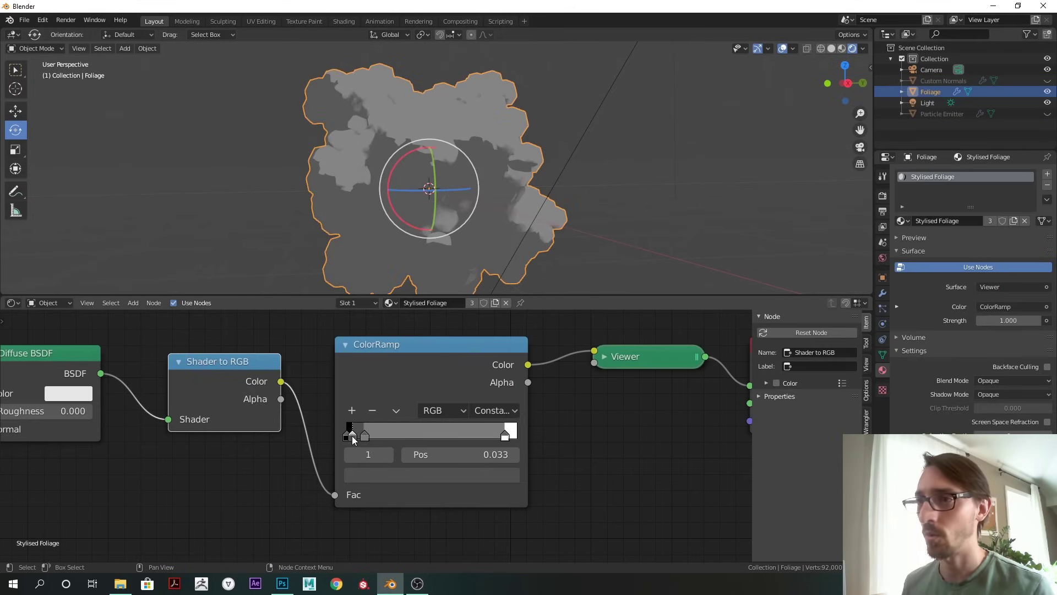
scroll(312, 453, "up", 5)
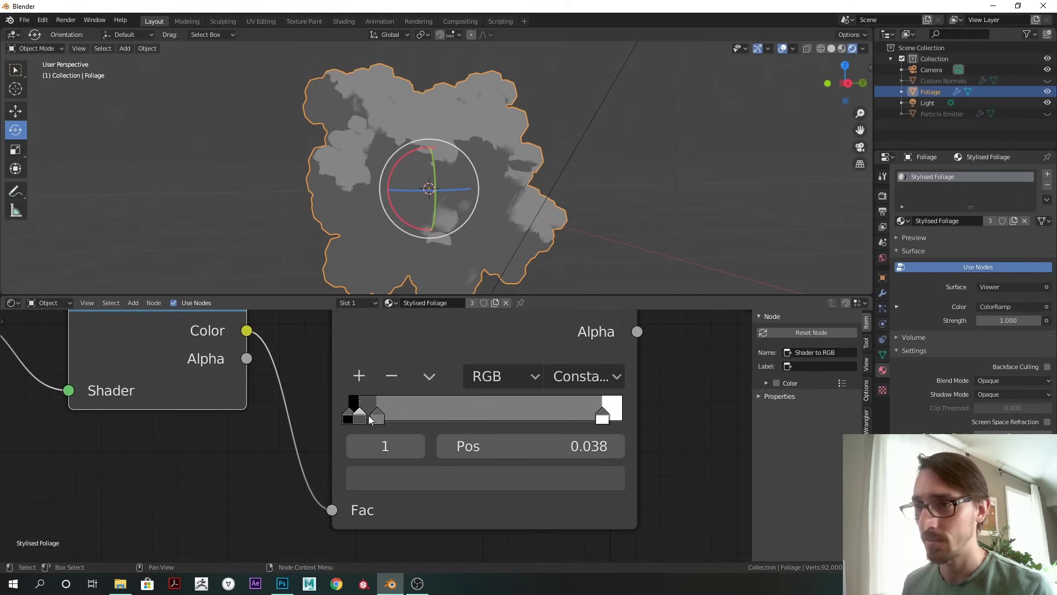
mouse_move(378, 421)
left_mouse_down()
mouse_move(359, 417)
mouse_move(374, 422)
left_mouse_up()
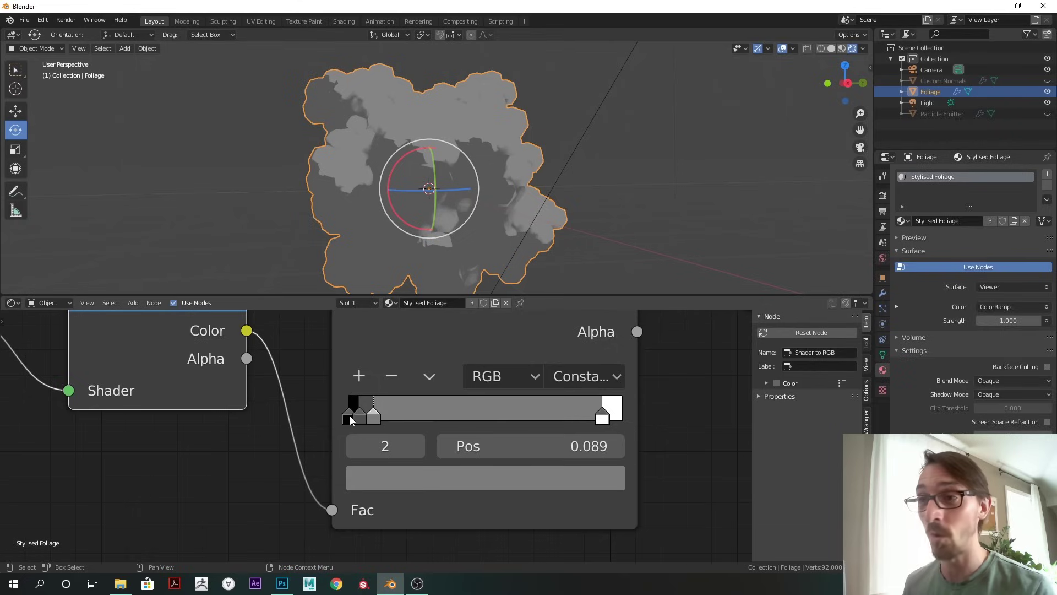
left_click(361, 417)
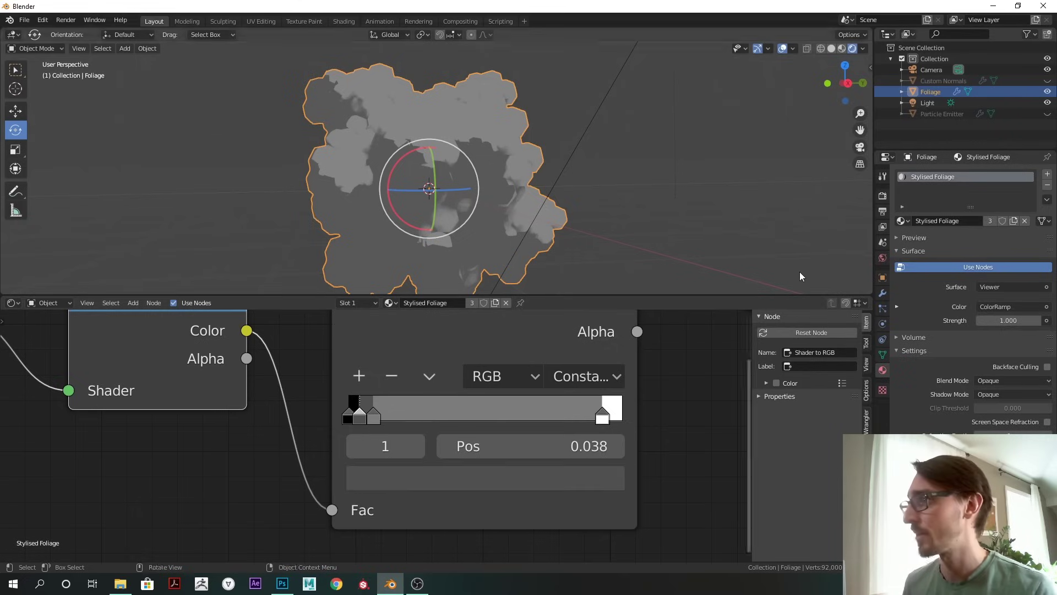
Step: Enable Ambient Occlusion in the render settings and move the ColorRamp's dark grey stop to position 0.033
left_click(883, 196)
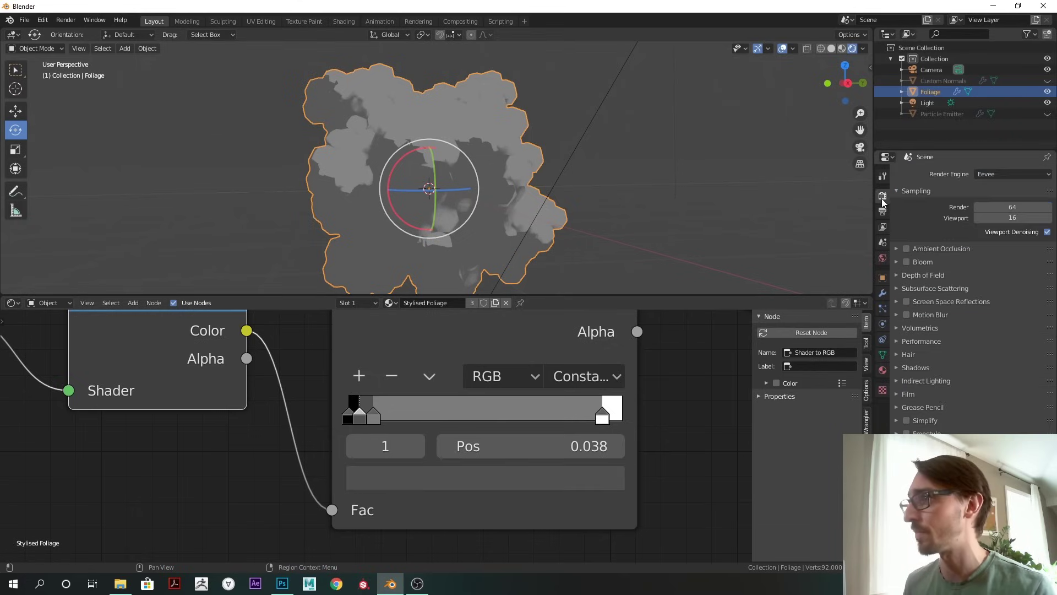
left_click(907, 249)
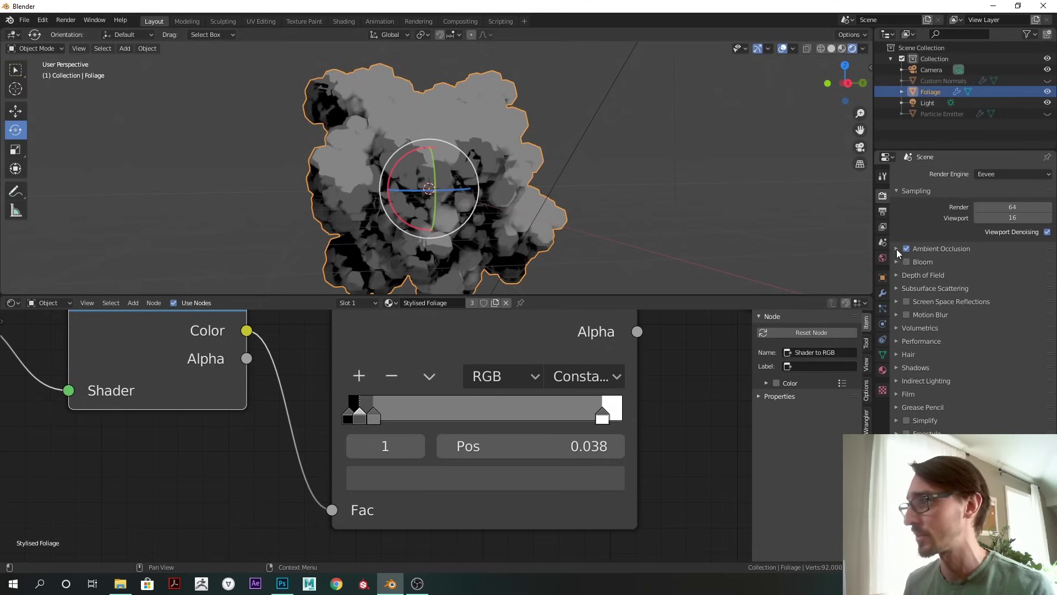
left_click(898, 251)
left_click_drag(359, 417, 360, 420)
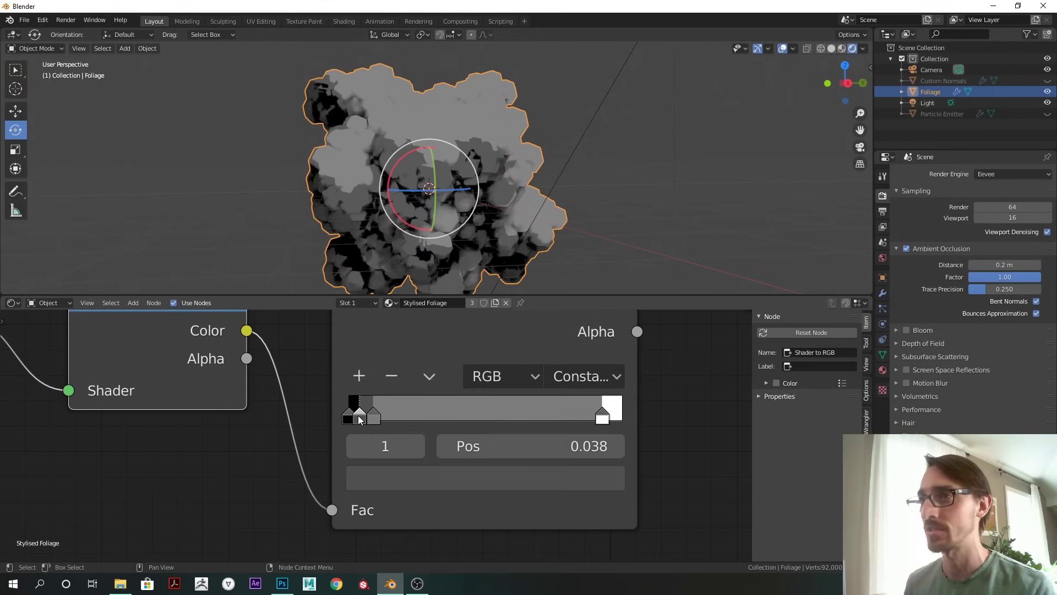
left_click_drag(358, 416, 357, 414)
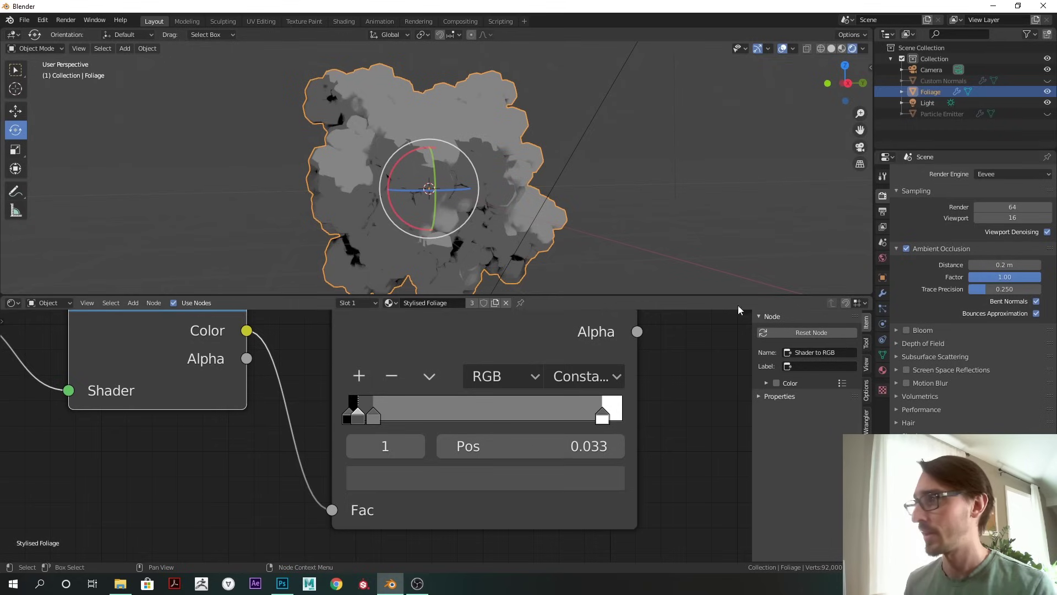
Step: Set the Ambient Occlusion distance to 10 m and adjust its factor to 1.72
left_click(1028, 263)
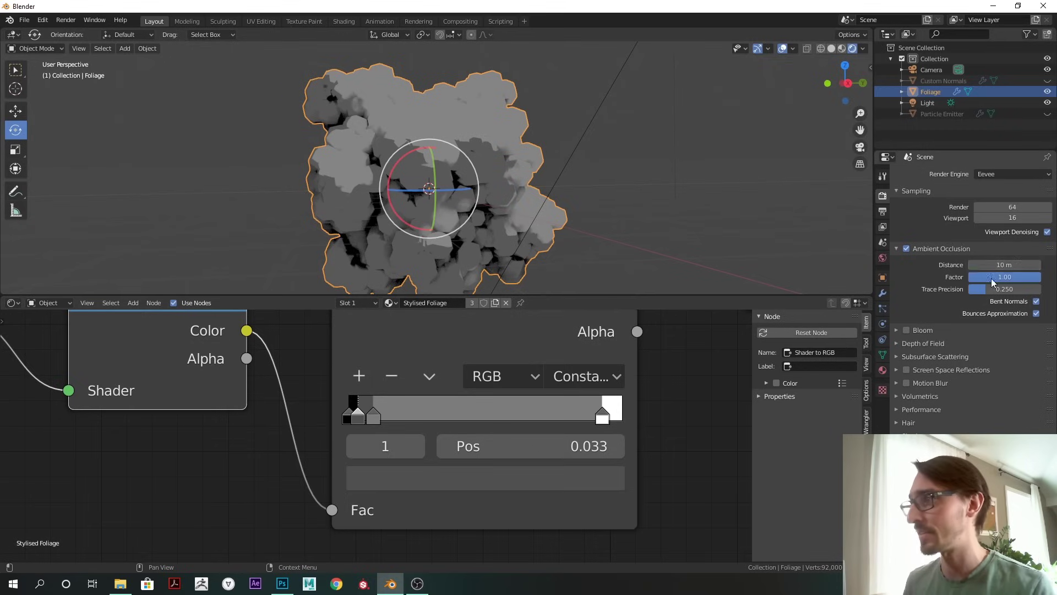
key("Return")
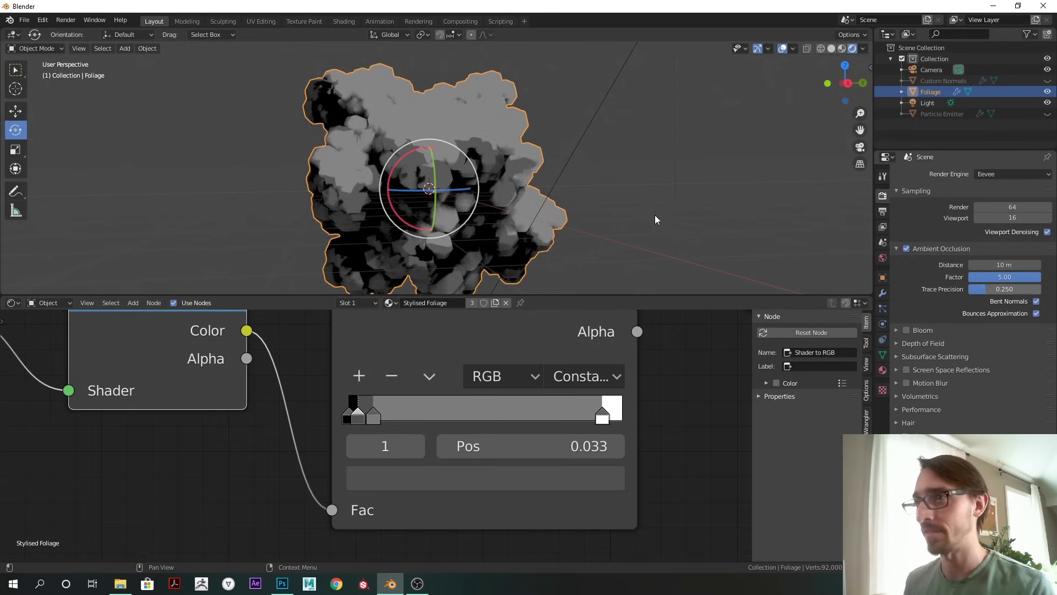
scroll(533, 184, "down", 4)
mouse_move(1000, 280)
left_mouse_down()
mouse_move(927, 282)
mouse_move(954, 282)
left_mouse_up()
scroll(609, 204, "up", 1)
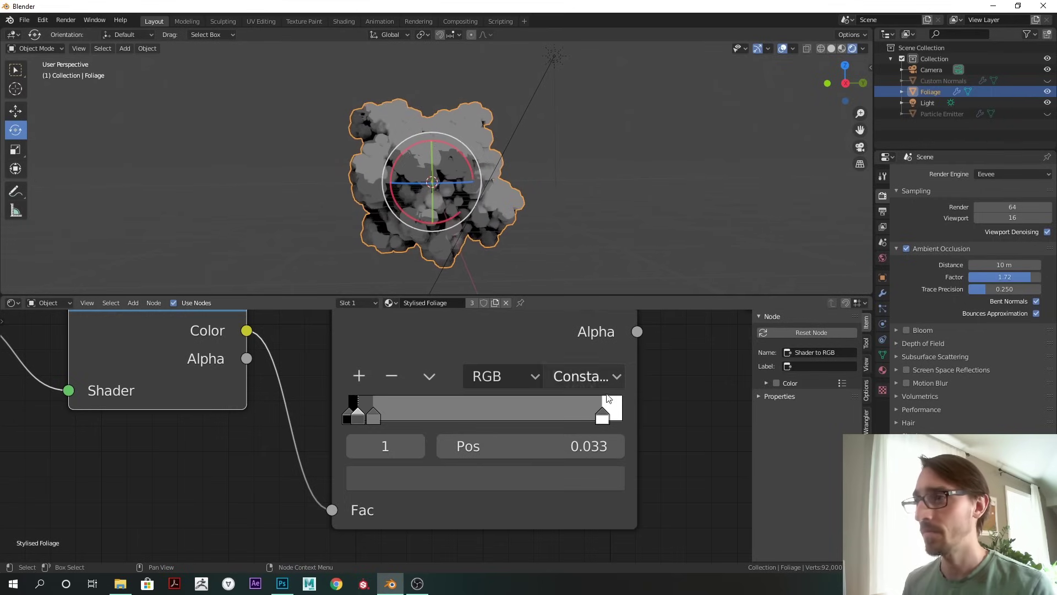
Step: Move the ColorRamp's white stop closer to the ramp's end and the mid-grey stop to position 0.102
mouse_move(600, 420)
left_mouse_down()
mouse_move(406, 420)
mouse_move(610, 420)
left_mouse_up()
left_click(594, 384)
left_click_drag(375, 417, 378, 417)
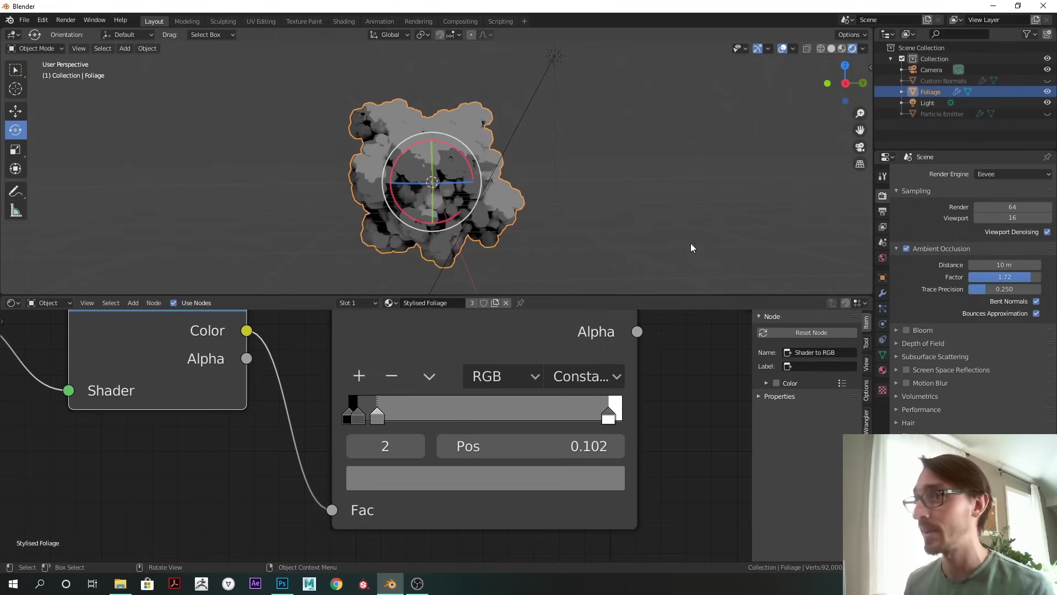
Step: Duplicate the sun light, place the copy about 2.5 m away along Y, and rename it Rim Light
scroll(595, 188, "down", 2)
left_click(516, 102)
key("shift+d")
left_click(590, 105)
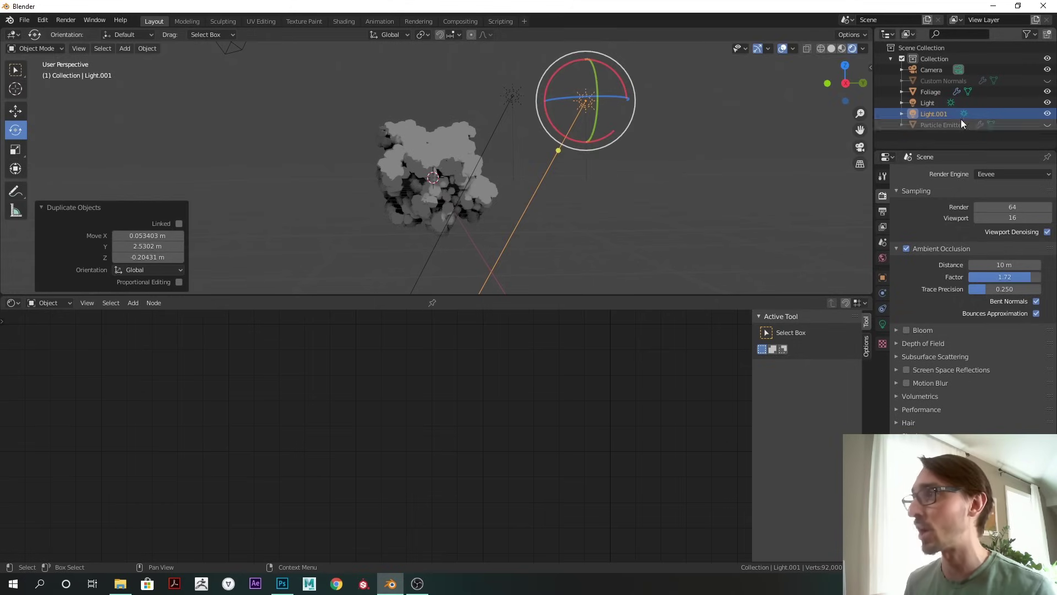
double_click(934, 113)
type("Rim Ligh")
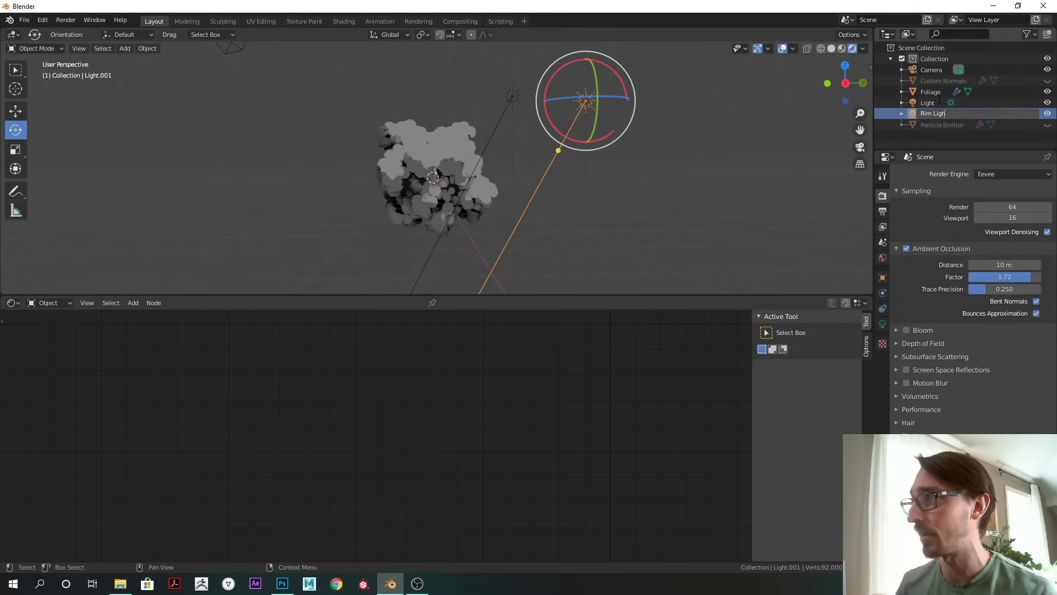
type("t")
key("Return")
Step: Set the Rim Light's strength to 5 and rotate it to light the foliage from another angle
left_click(882, 324)
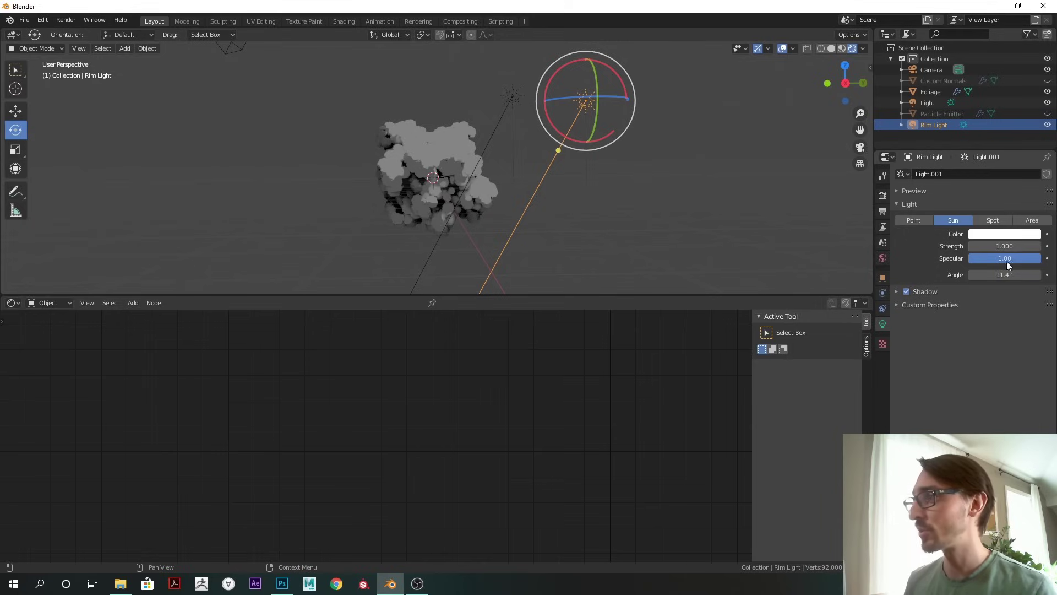
left_click(1007, 246)
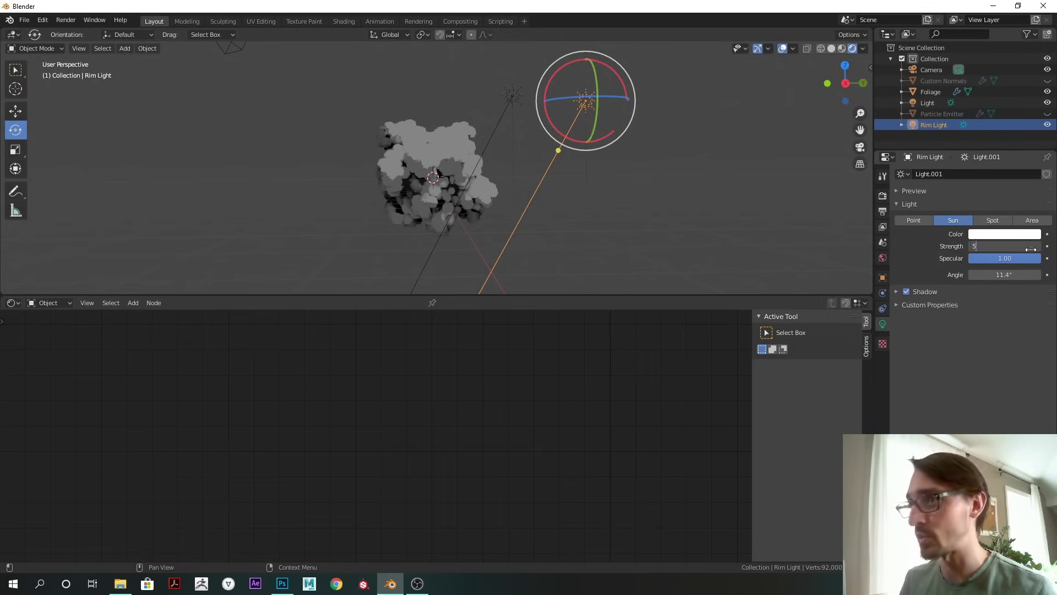
type("5")
key("Return")
left_click_drag(555, 104, 587, 69)
left_click_drag(593, 149, 574, 148)
left_click_drag(572, 111, 578, 113)
Step: Hide the Rim Light, select the Foliage and move the ColorRamp's white stop to position 0.959
left_click(1047, 125)
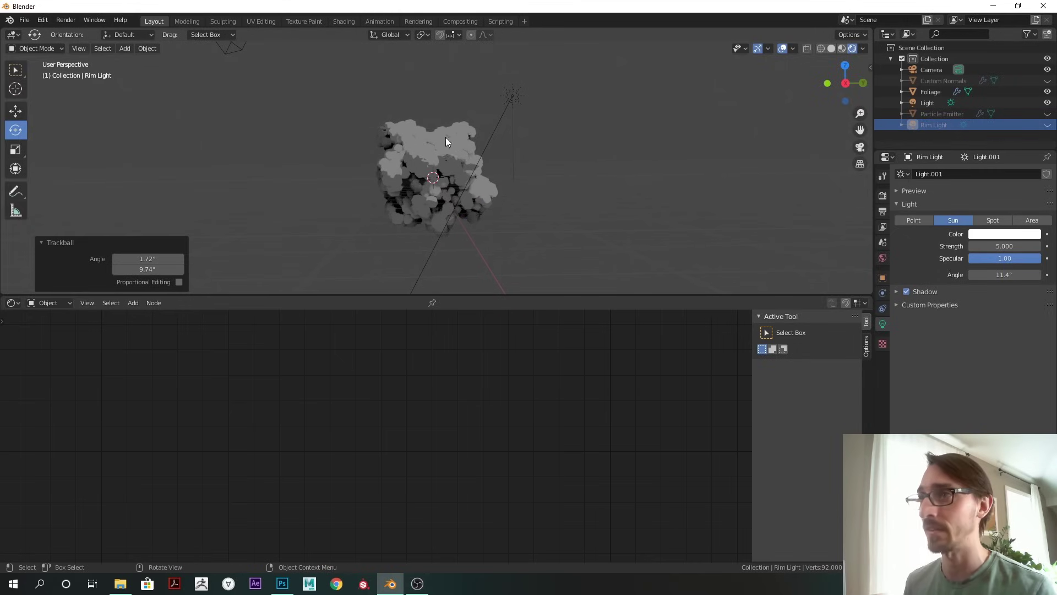
left_click(446, 141)
left_click_drag(601, 423, 620, 422)
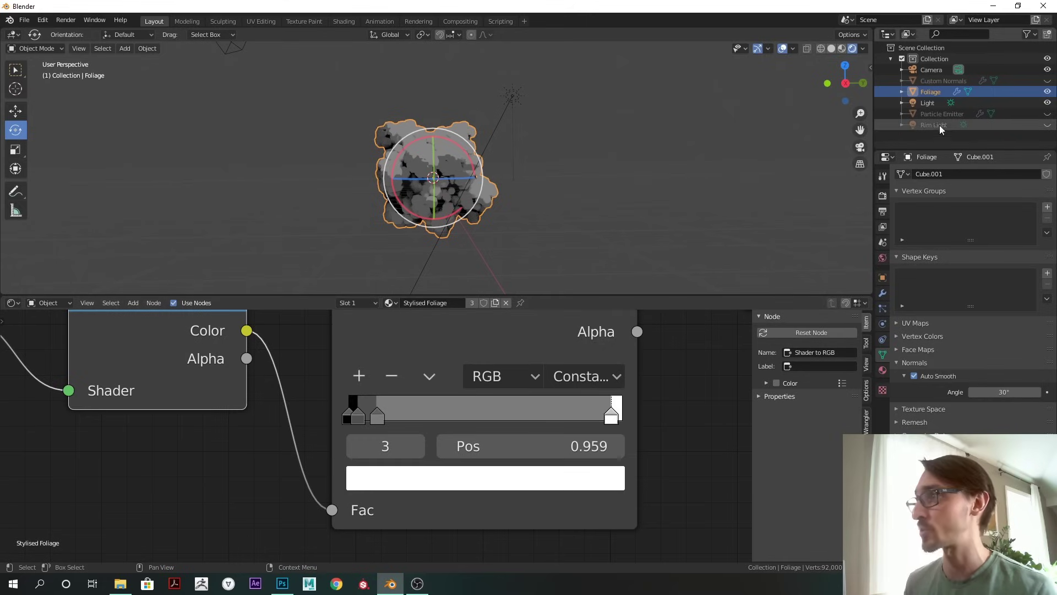
Step: Switch the main Light off and on to compare the shading, and unhide the Rim Light
left_click(1047, 103)
left_click(1047, 103)
left_click(1048, 125)
Step: Select the Rim Light and rotate it until it gives the foliage bright highlights along its edge
left_click(934, 125)
left_click_drag(575, 116, 581, 104)
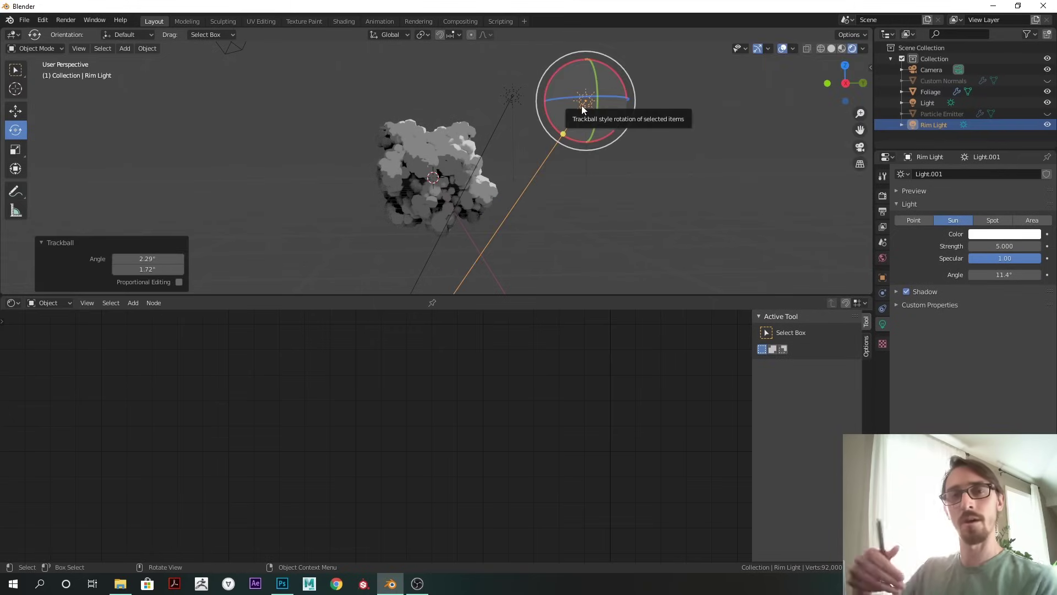
middle_click_drag(569, 272, 510, 216)
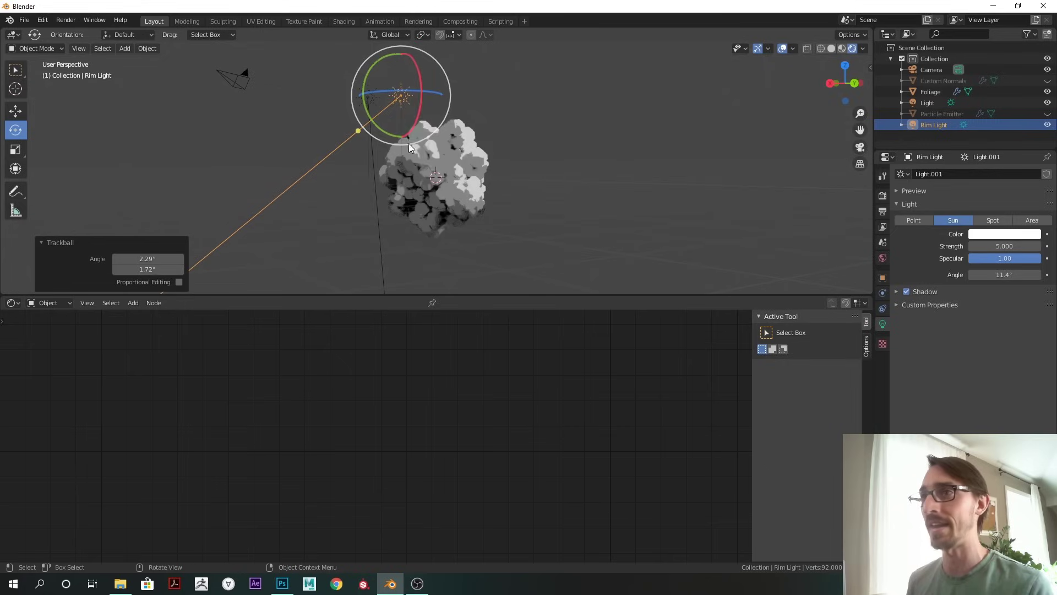
key("r")
left_click_drag(397, 141, 397, 142)
middle_click_drag(397, 142, 504, 143)
left_click_drag(559, 135, 629, 125)
Step: Select the main Light and rotate it slightly to adjust the foliage's shading
left_click(513, 121)
left_click_drag(526, 104, 522, 118)
middle_click_drag(521, 114, 486, 110)
left_click_drag(487, 110, 516, 145)
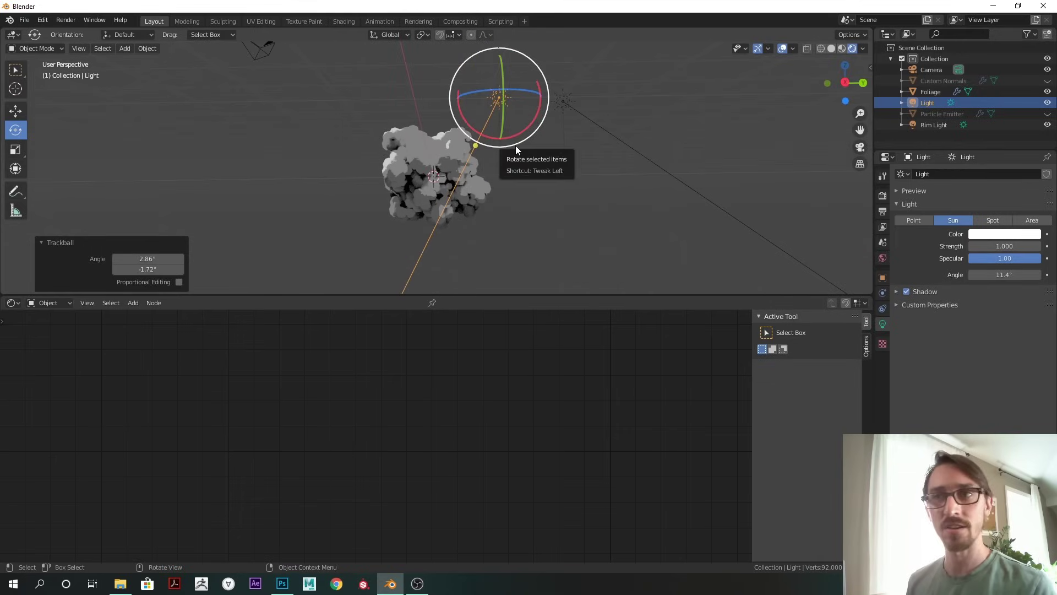
Step: Move the Foliage object to a new collection named Foliage Instance and hide that collection
left_click(478, 196)
middle_click_drag(566, 177, 481, 181, "ctrl")
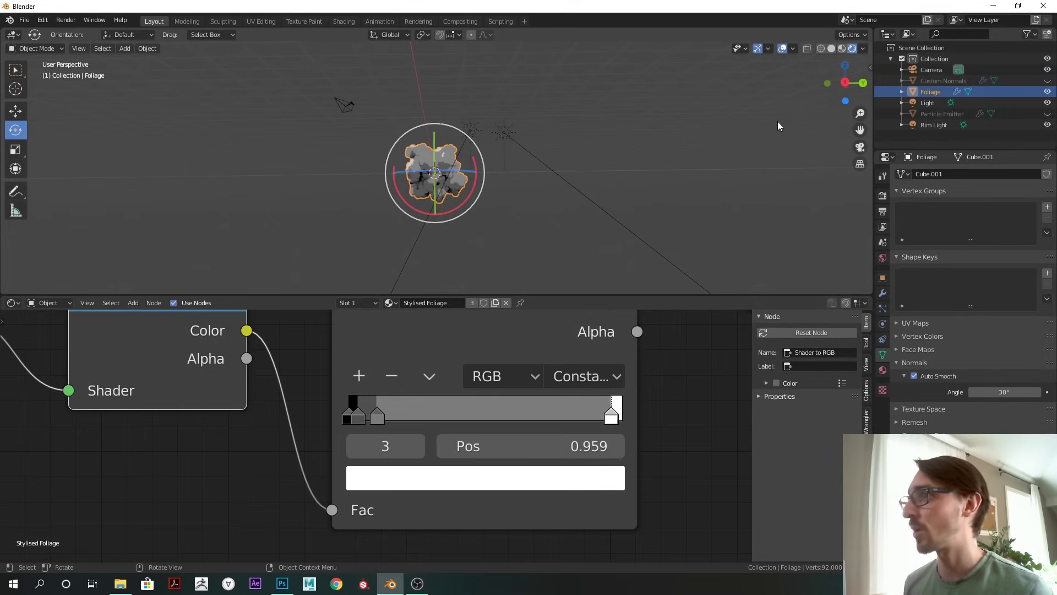
middle_click_drag(521, 185, 573, 174, "ctrl")
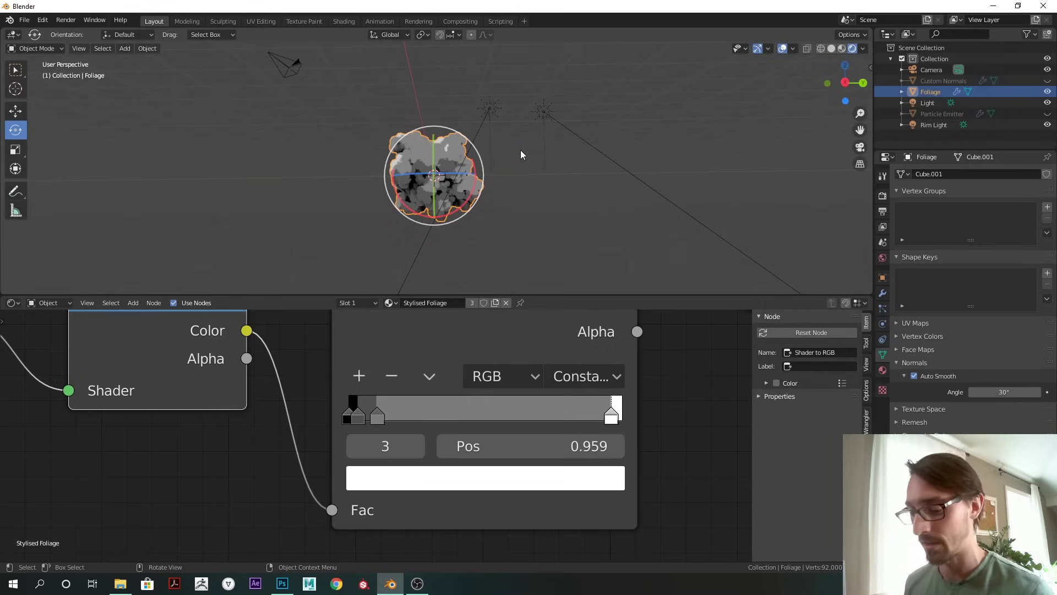
key("m")
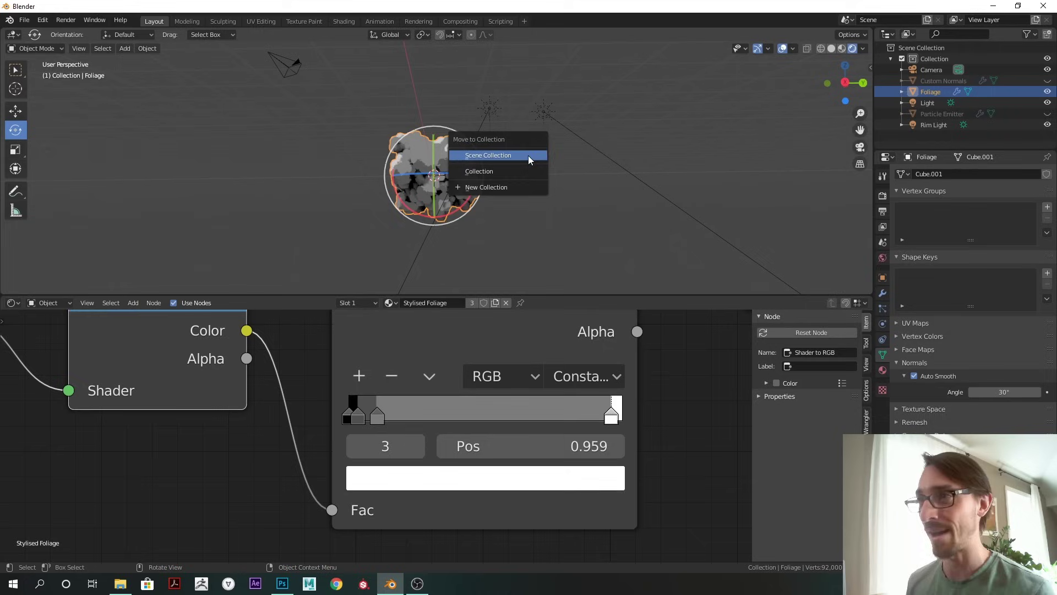
left_click(504, 191)
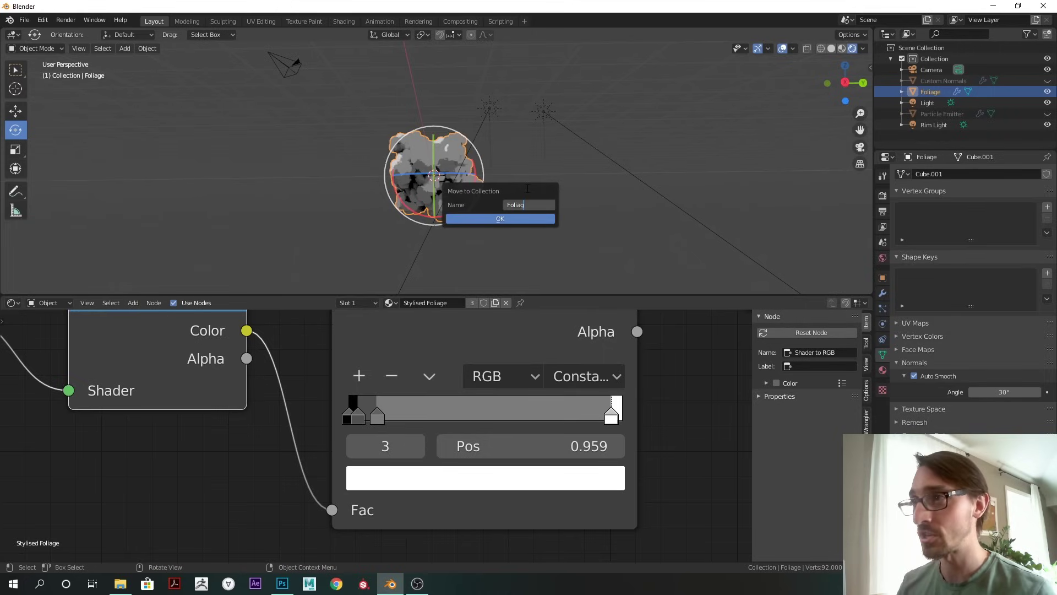
key("Return")
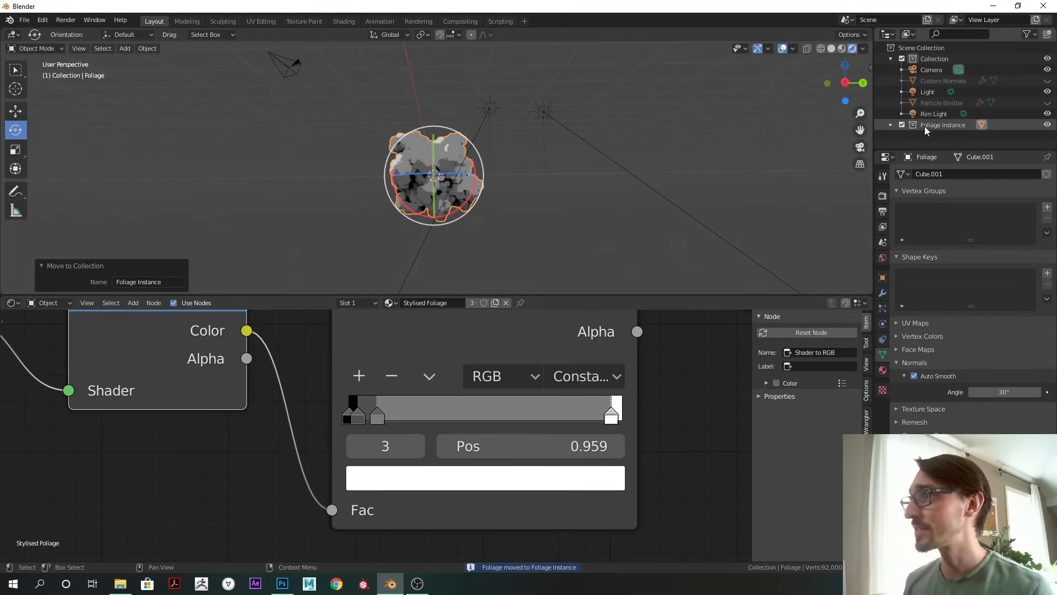
left_click(1047, 125)
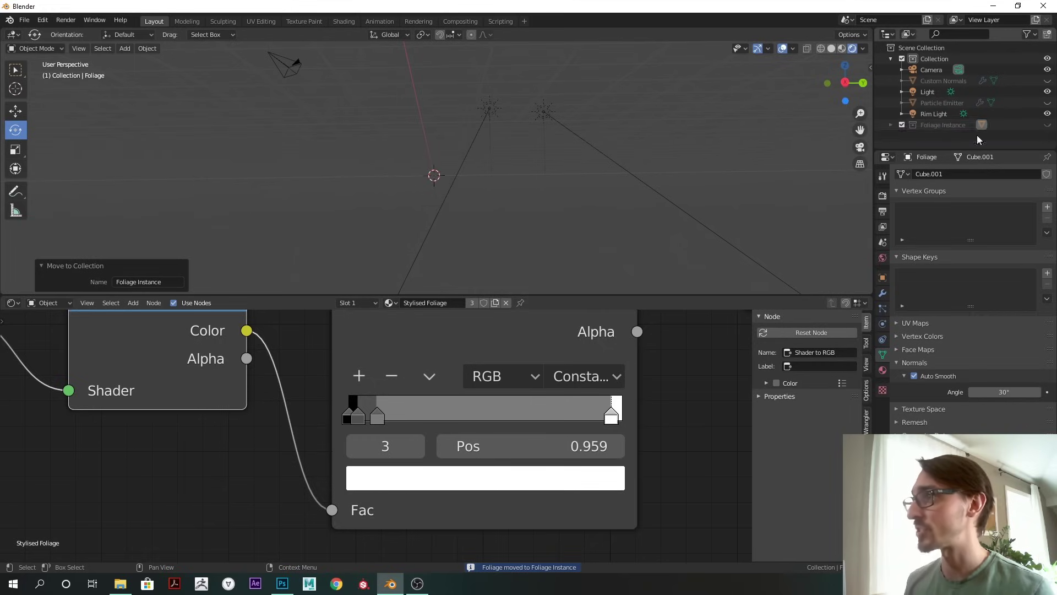
Step: Place the 3D cursor in empty space near the camera and add a collection instance of Foliage Instance there
middle_click_drag(623, 157, 398, 141)
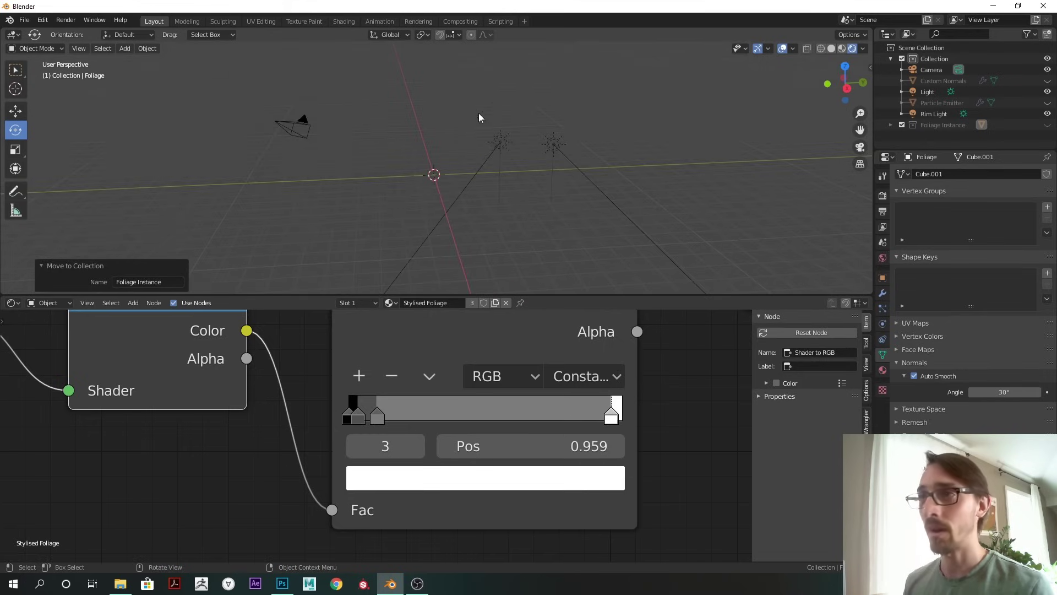
right_click(370, 133, "shift")
right_click(539, 196, "shift")
right_click_drag(362, 150, 371, 145, "shift")
middle_click_drag(481, 159, 447, 141)
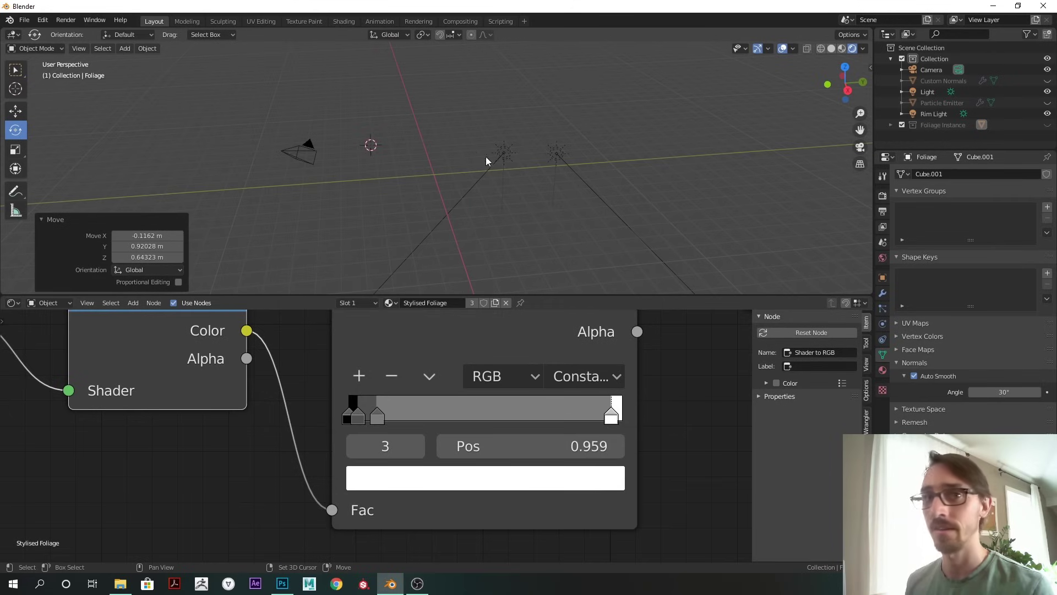
key("shift+a")
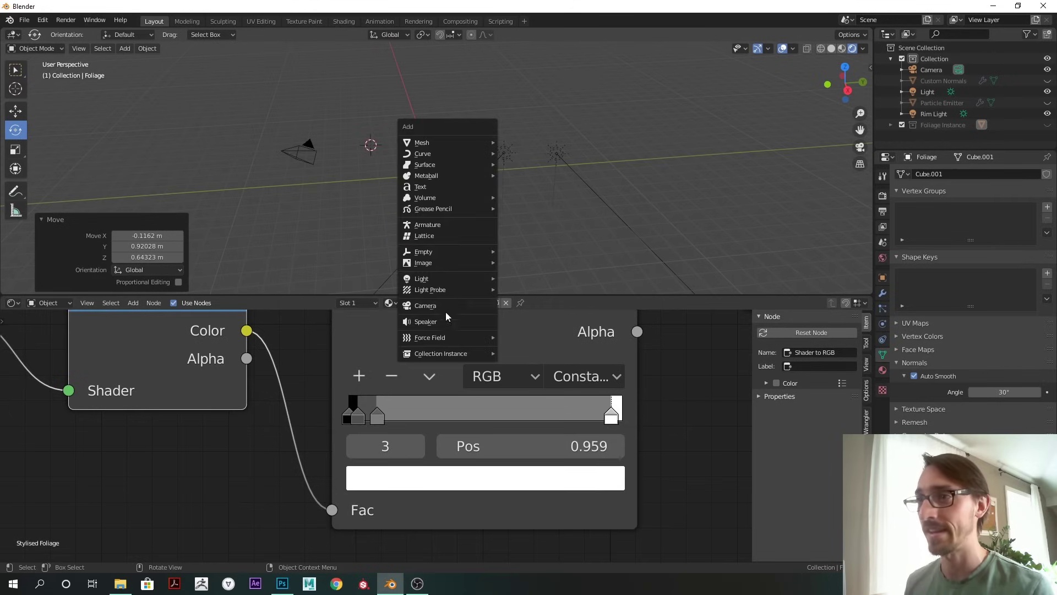
mouse_move(463, 353)
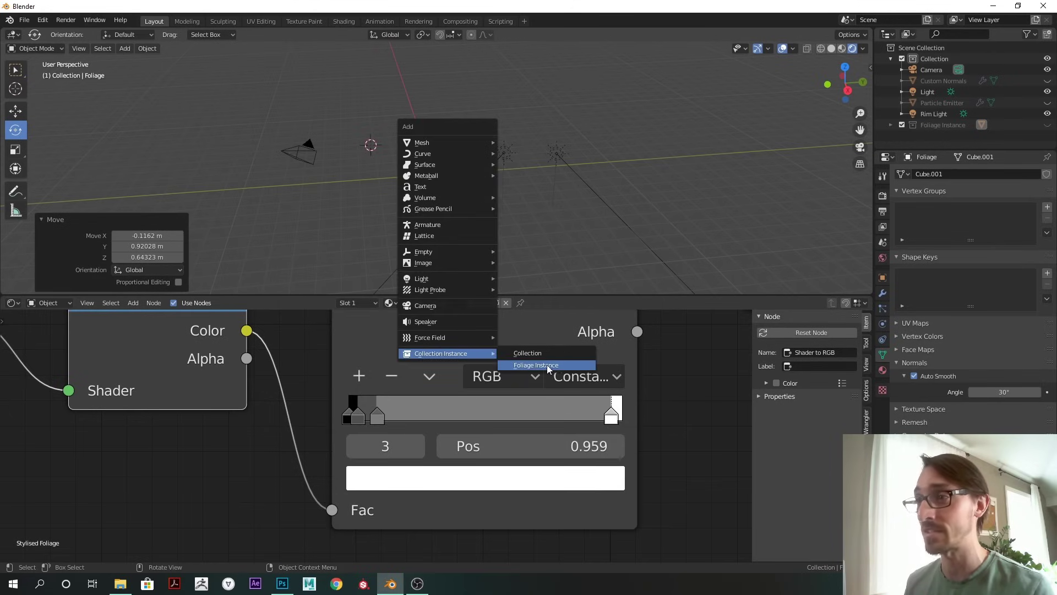
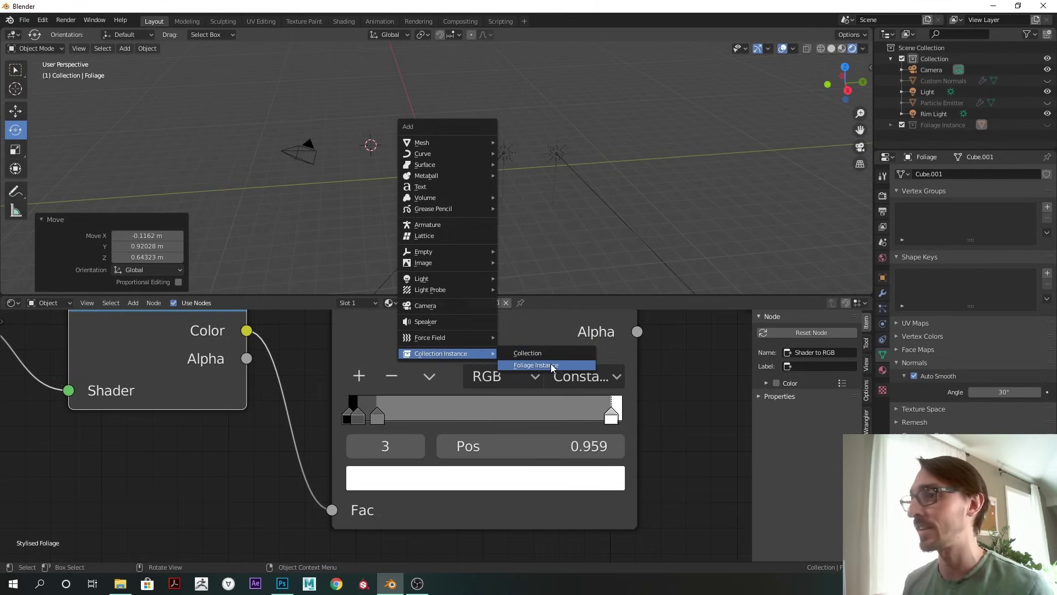
left_click(551, 364)
Step: Duplicate the foliage instance and place the copy about 3.5 m along Y and 2.3 m higher
middle_click_drag(481, 157, 447, 159)
key("shift+d")
left_click(534, 120)
Step: Duplicate the upper foliage instance and position the new copy against the existing clumps, checking from several angles
key("shift+d")
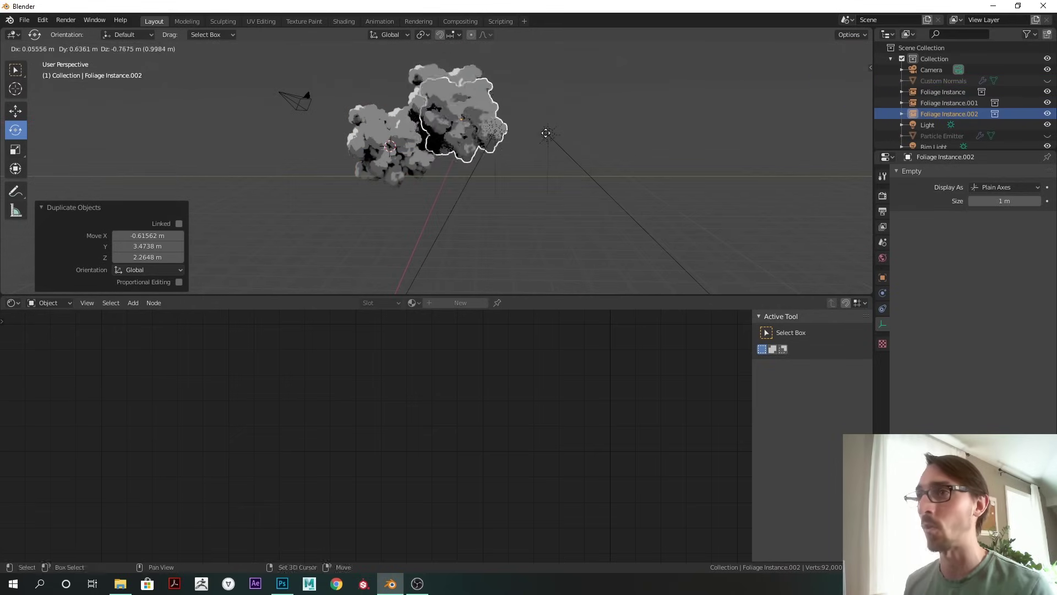
left_click(590, 170)
middle_click_drag(589, 170, 541, 170)
key("g")
left_click(467, 160)
middle_click_drag(467, 160, 622, 172)
key("g")
left_click(492, 169)
Step: Duplicate the last foliage clump to make a fourth one and move it in close to the others
key("shift+d")
left_click(585, 162)
key("g")
left_click(565, 167)
key("g")
left_click(503, 201)
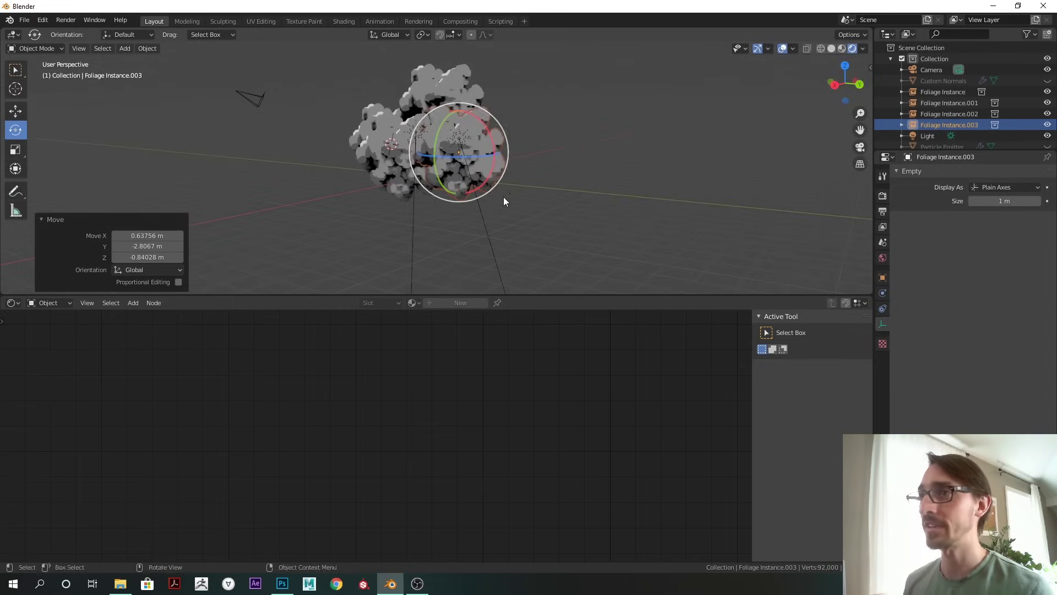
Step: Duplicate further foliage instances and place them beside and below the existing clumps to fill out the canopy
key("shift+d")
left_click(570, 175)
middle_click_drag(570, 175, 608, 175)
key("shift+d")
left_click(543, 237)
key("shift+d")
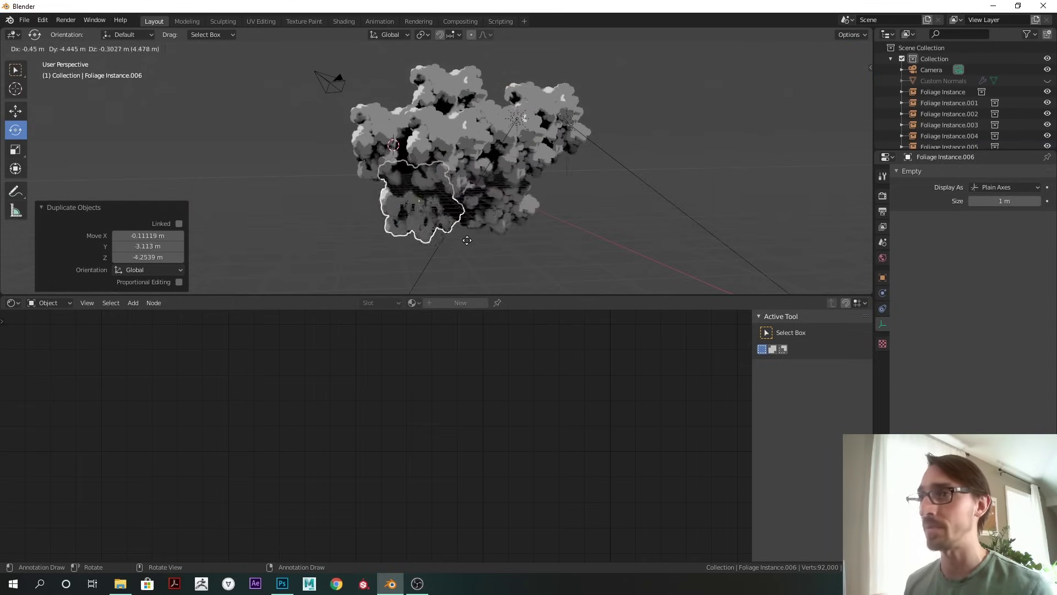
Step: Place the duplicated foliage cluster at the lower left of the canopy and enlarge the outliner to show more objects
left_click(495, 221)
middle_click_drag(509, 224, 607, 189)
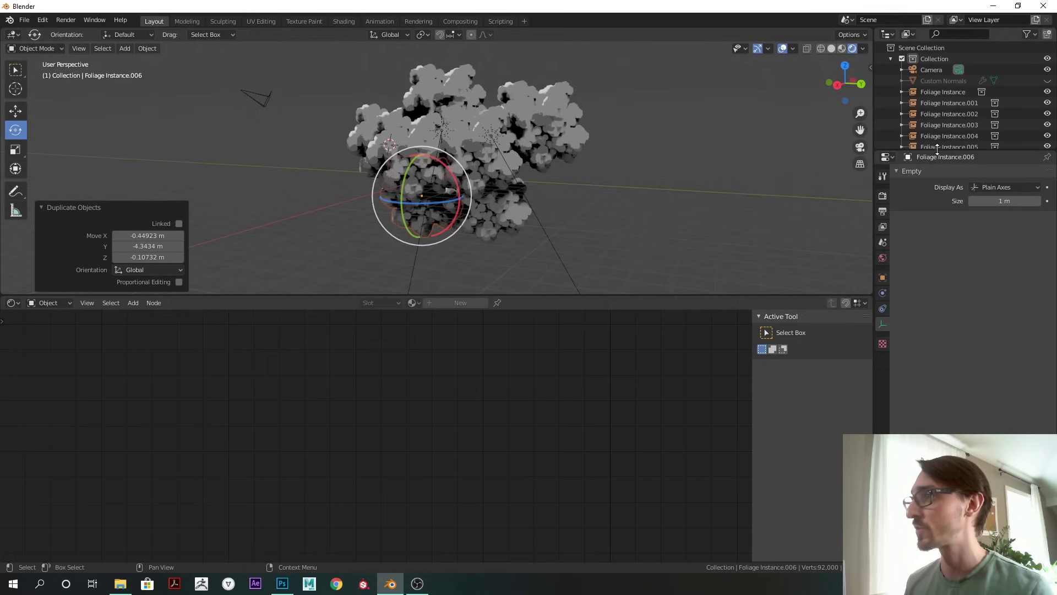
left_click_drag(938, 149, 938, 278)
left_click(942, 92)
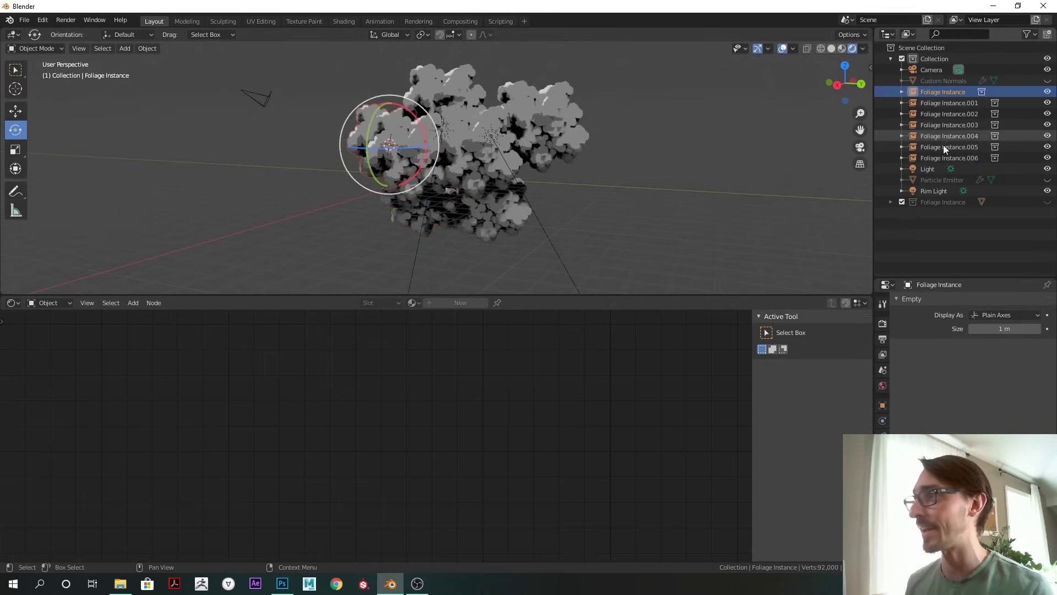
key("a")
middle_click_drag(547, 182, 511, 210)
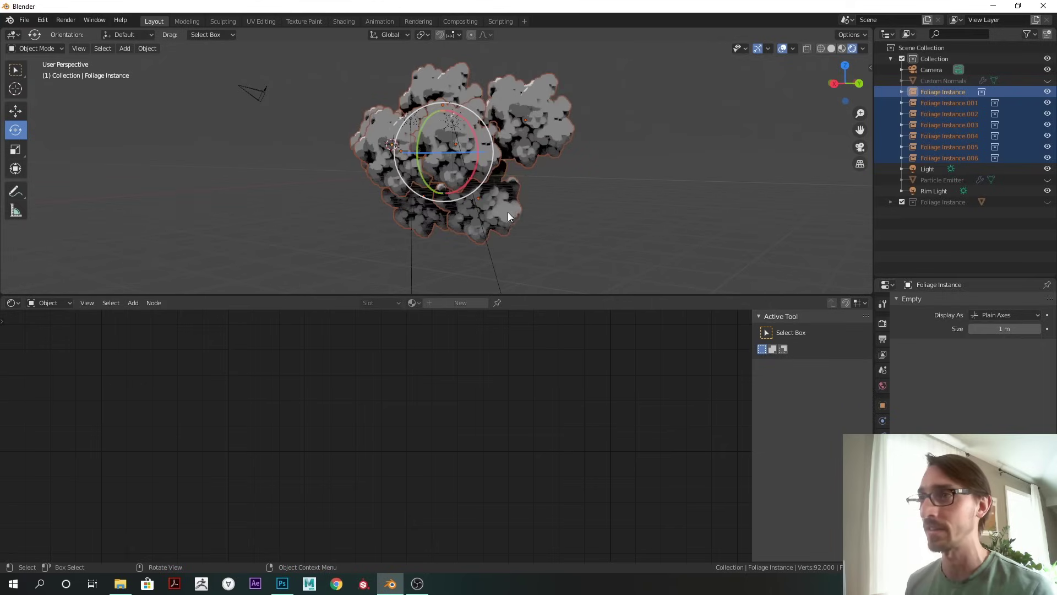
Step: Move Foliage Instance.005 by about 1.67 m in X, -0.52 m in Y and -0.58 m in Z
left_click(512, 209)
key("g")
left_click_drag(558, 204, 457, 191, "alt")
left_click(477, 208)
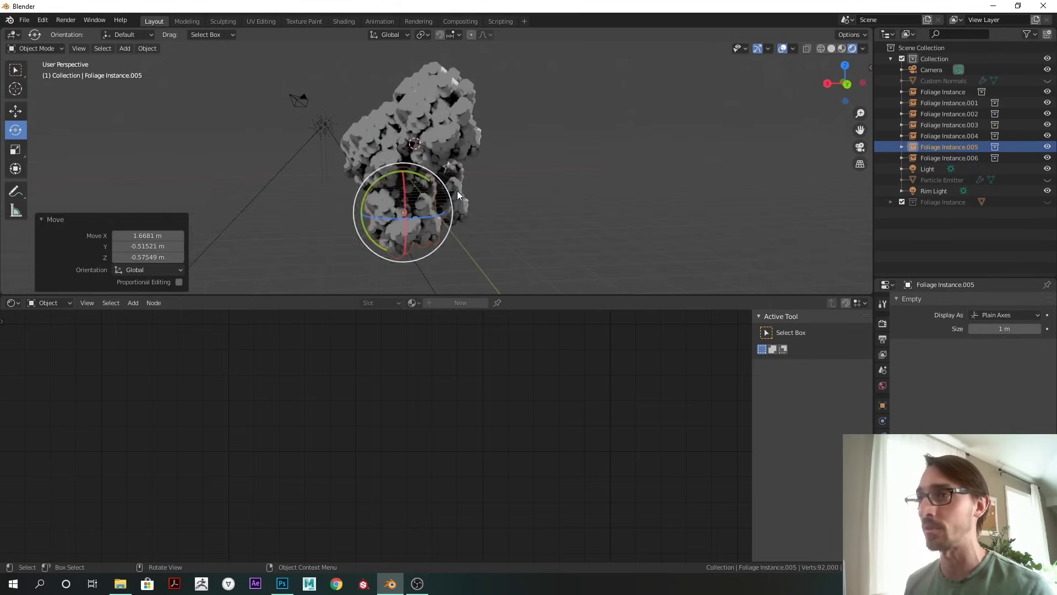
Step: Move Foliage Instance.006 by about -0.78 m in X, 0.05 m in Y and 0.46 m in Z
right_click(452, 198)
key("g")
left_click(489, 191)
middle_click_drag(479, 194, 586, 193)
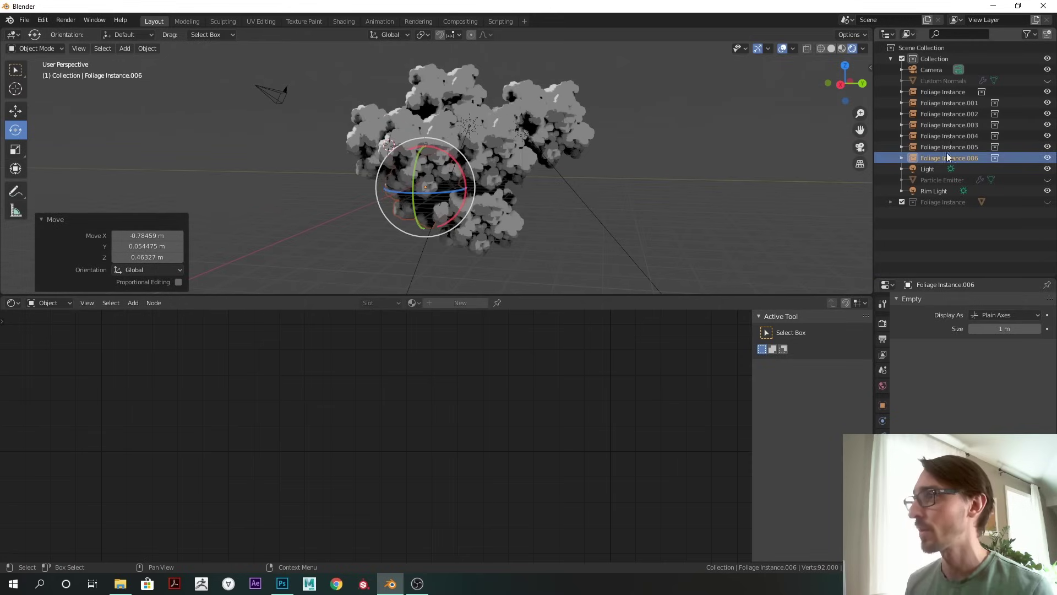
Step: Move all the foliage instances, from Foliage Instance to Foliage Instance.006, into a new collection named Tree and collapse it
left_click(946, 159)
left_click(938, 92, "shift")
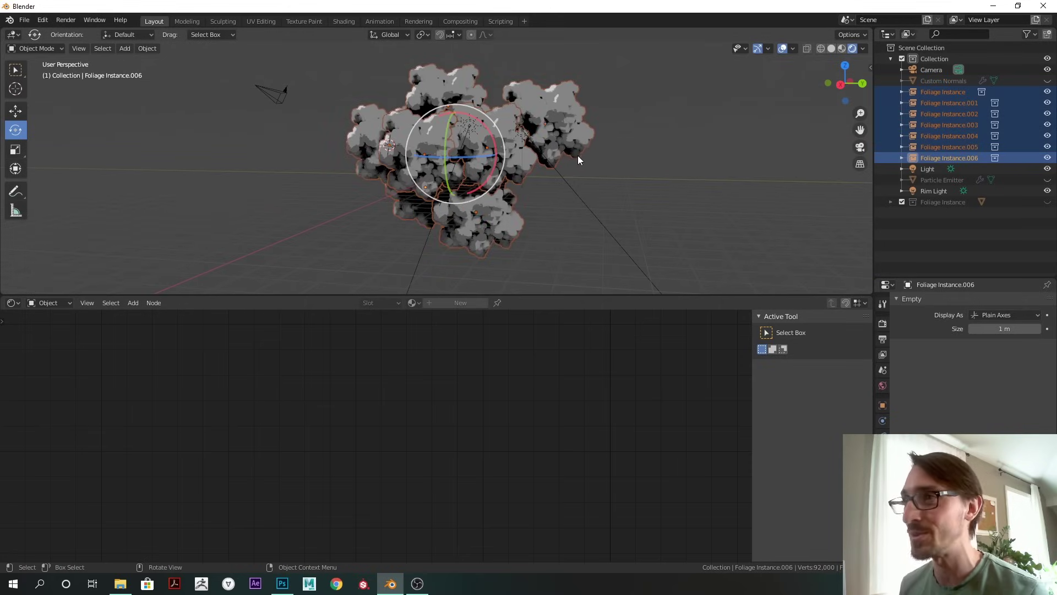
key("m")
left_click(573, 156)
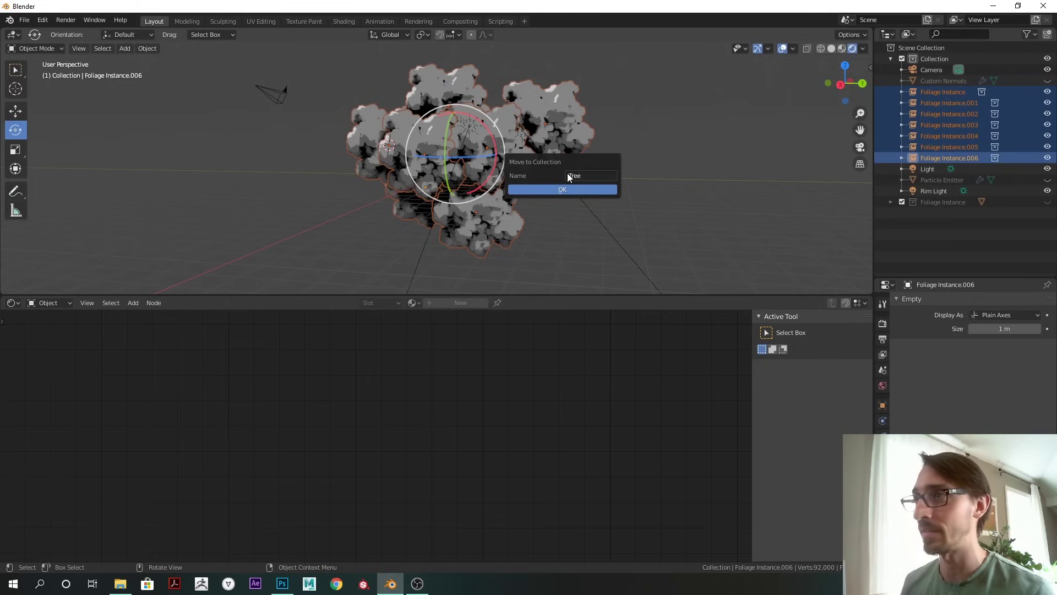
left_click(562, 189)
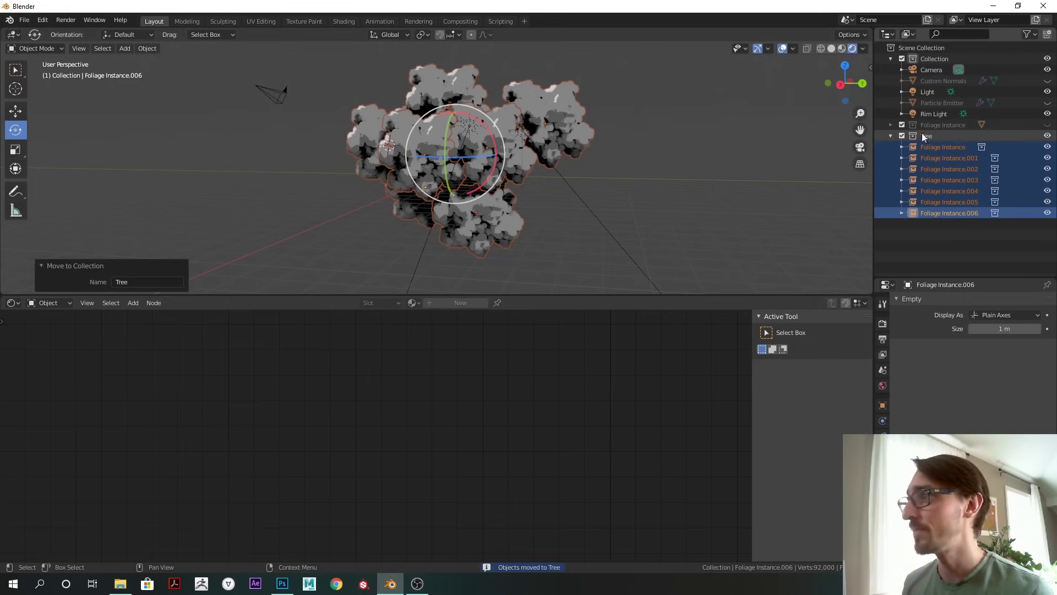
left_click(891, 136)
middle_click_drag(540, 157, 549, 180)
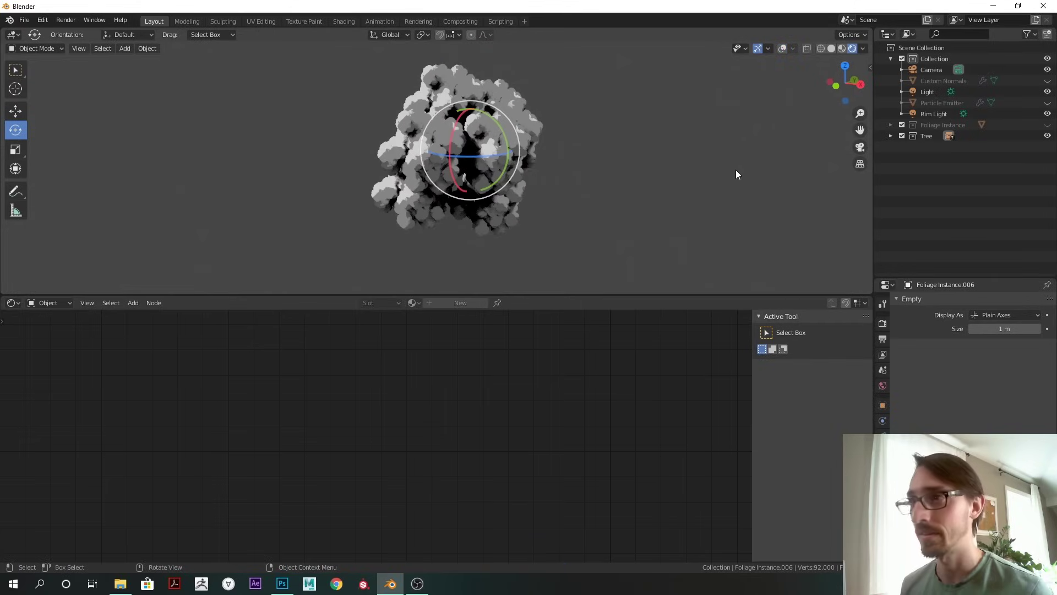
key("s")
key("x")
right_click(604, 157)
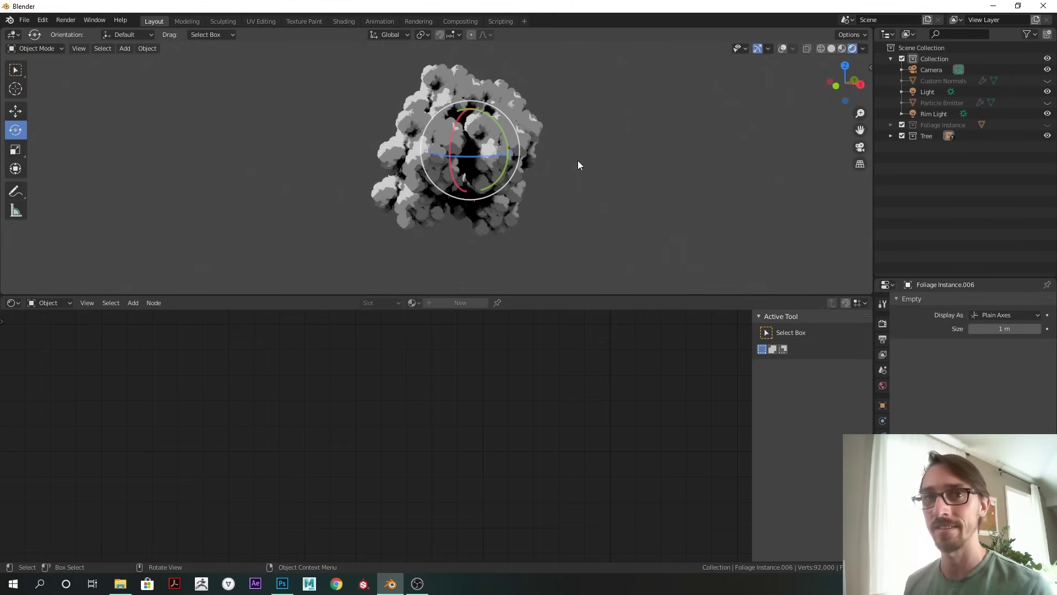
Step: Flatten all the foliage instances along global X by about 0.29, and widen them again along X by about 1.16
mouse_move(603, 176)
middle_mouse_down()
mouse_move(566, 170)
mouse_move(606, 189)
middle_mouse_up()
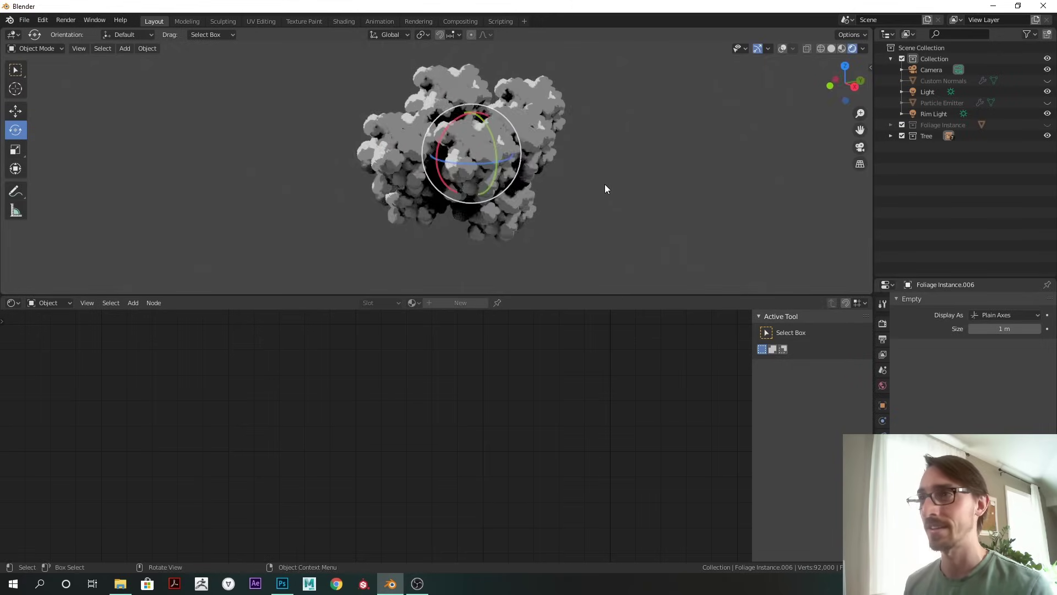
key("s")
key("x")
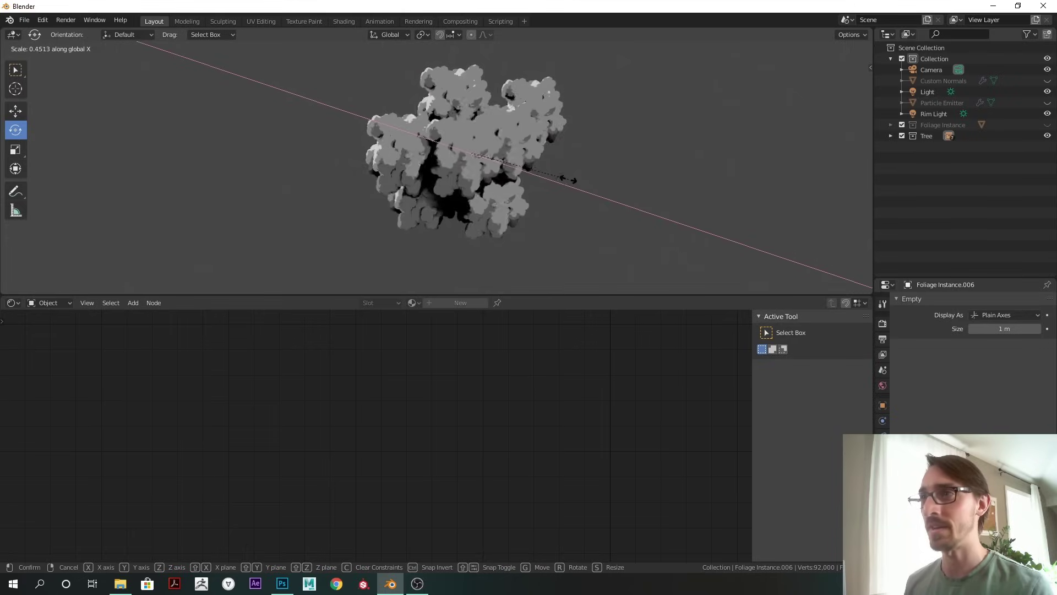
left_click(541, 168)
mouse_move(541, 168)
middle_mouse_down()
mouse_move(577, 173)
mouse_move(535, 166)
mouse_move(524, 186)
mouse_move(551, 184)
middle_mouse_up()
key("s")
key("x")
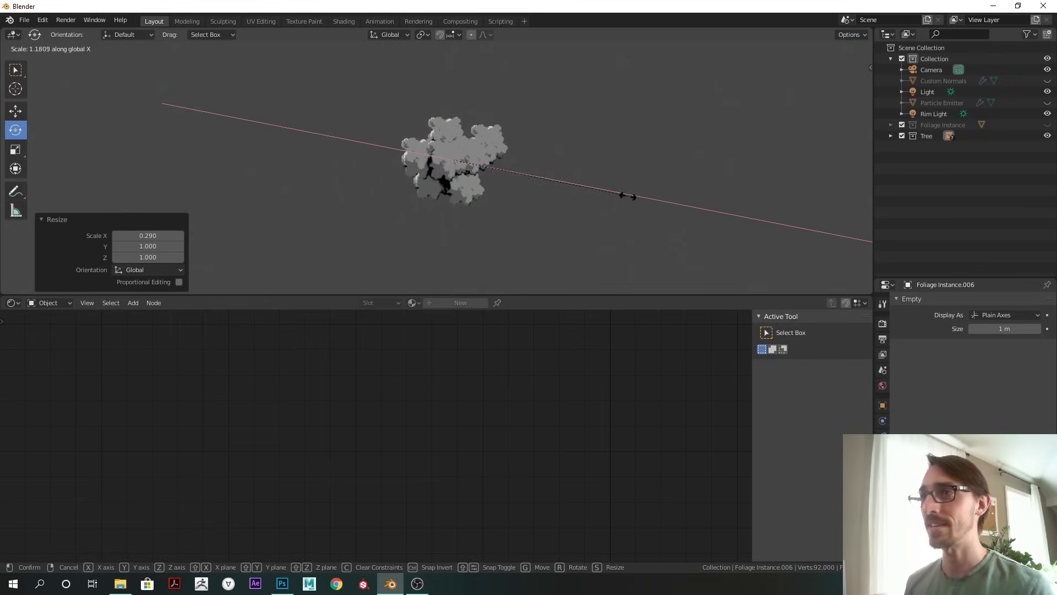
left_click(624, 195)
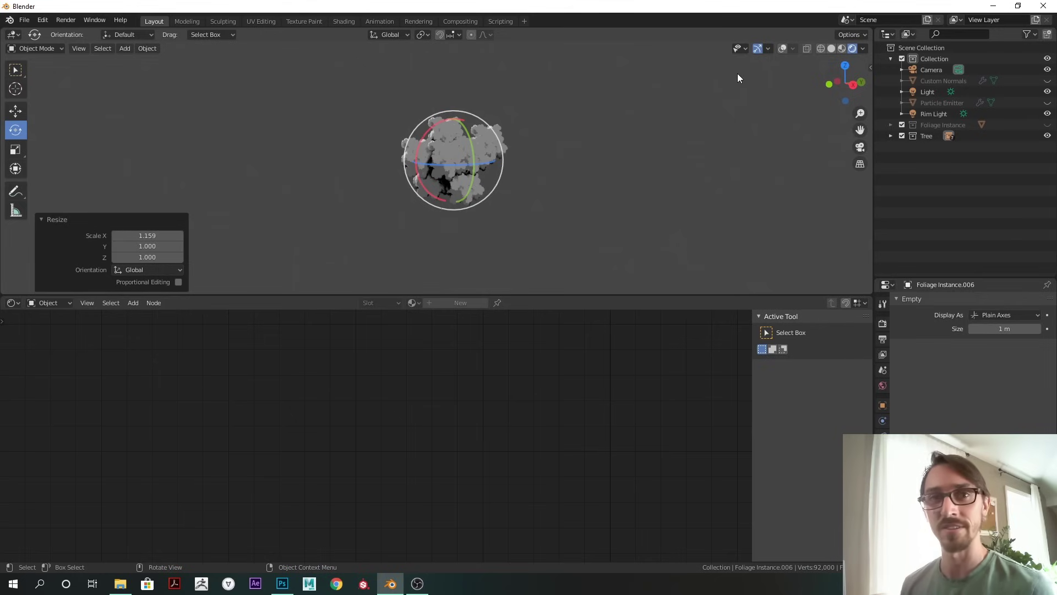
Step: Lower Foliage Instance.004 toward the canopy and duplicate it about 1.3 m along Y and -3.1 m along Z
middle_click_drag(548, 135, 500, 168)
scroll(639, 161, "up", 5)
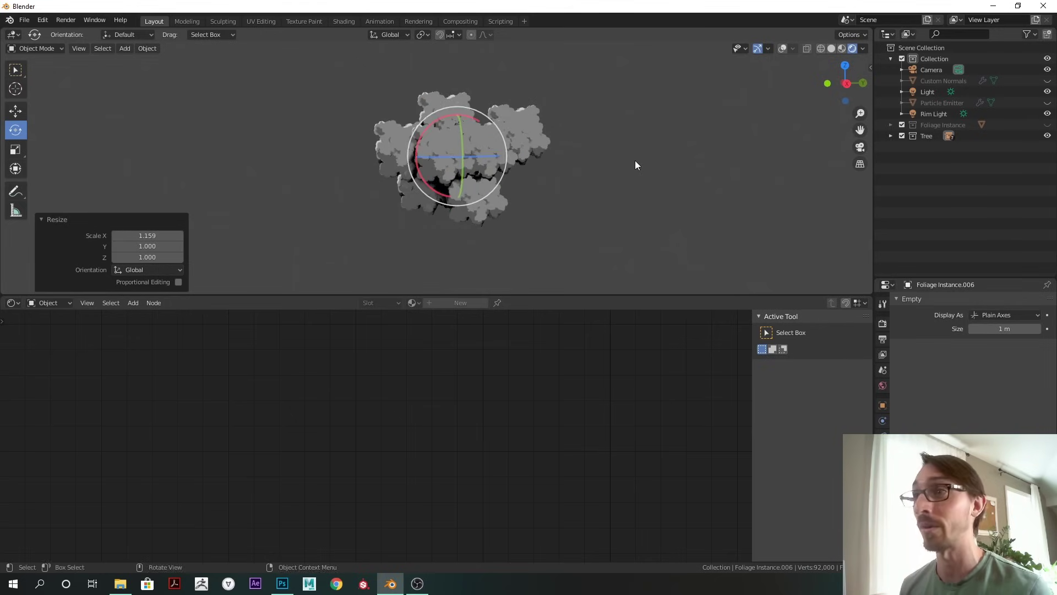
middle_click_drag(620, 158, 534, 162, "ctrl")
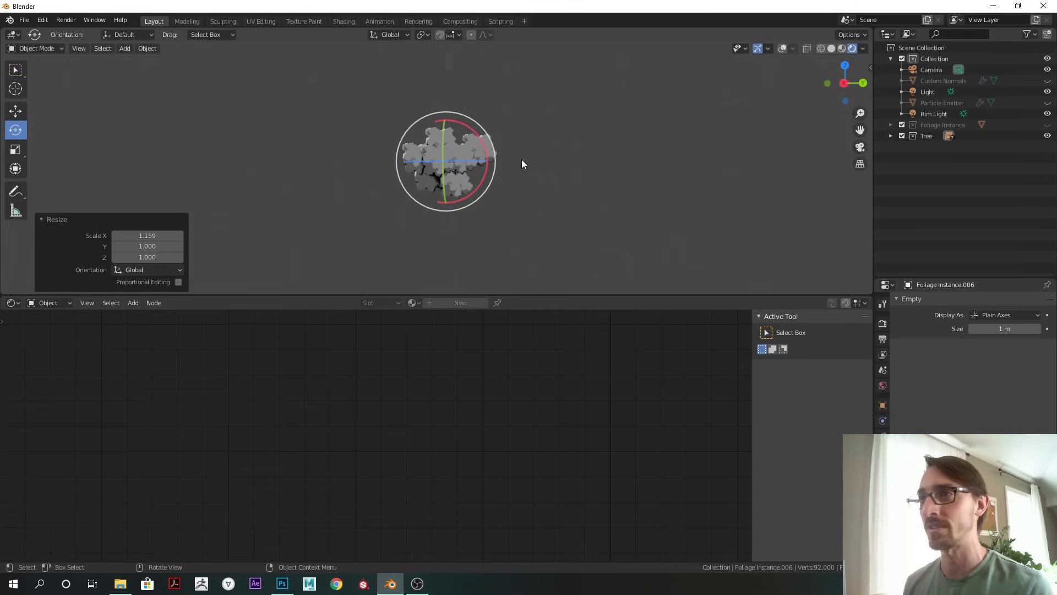
left_click(523, 145)
key("g")
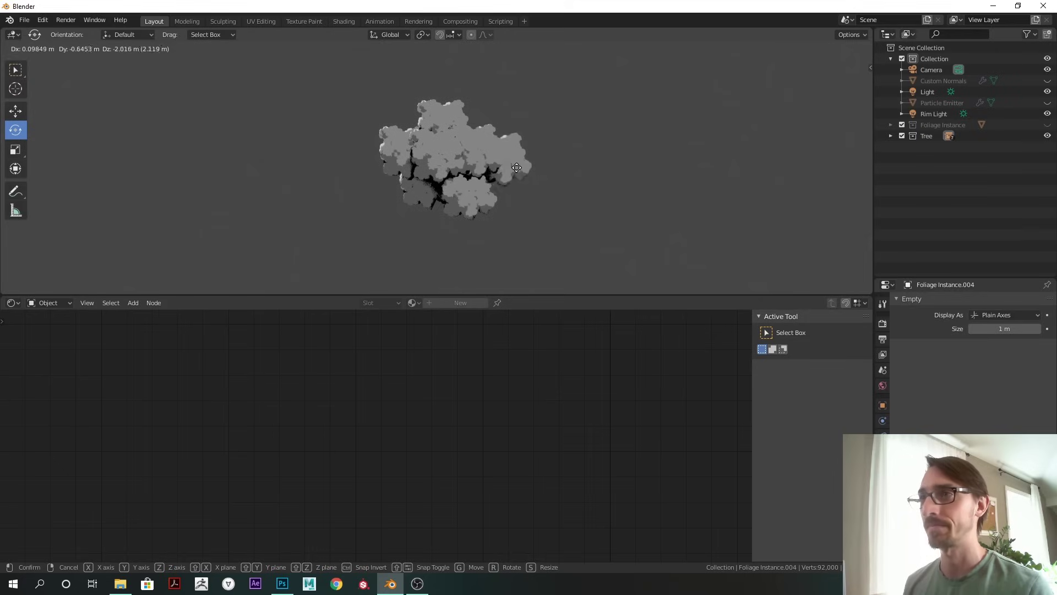
left_click(518, 166)
key("shift+d")
left_click(535, 190)
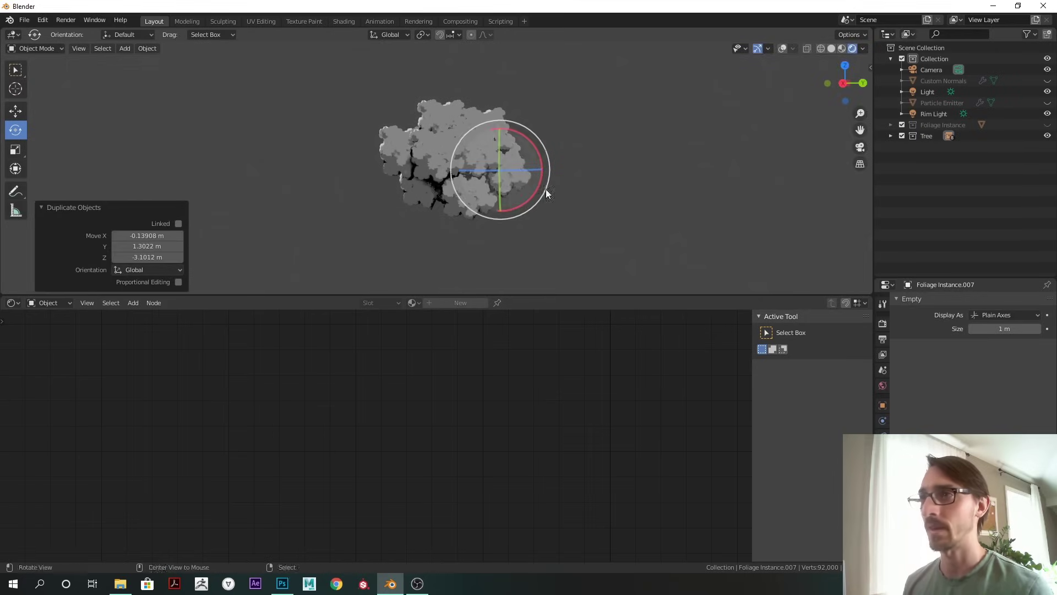
Step: Rotate the individual foliage clusters one by one across the canopy to vary their orientation and round out the tree shape
left_click(499, 117)
key("r")
left_click(544, 124)
left_click(474, 133)
key("r")
left_click(502, 152)
left_click(502, 160)
key("r")
left_click(483, 216)
left_click(420, 156)
key("r")
left_click(471, 218)
left_click(501, 160)
key("r")
left_click(543, 210)
left_click(484, 181)
key("r")
left_click(503, 236)
left_click(520, 165)
key("r")
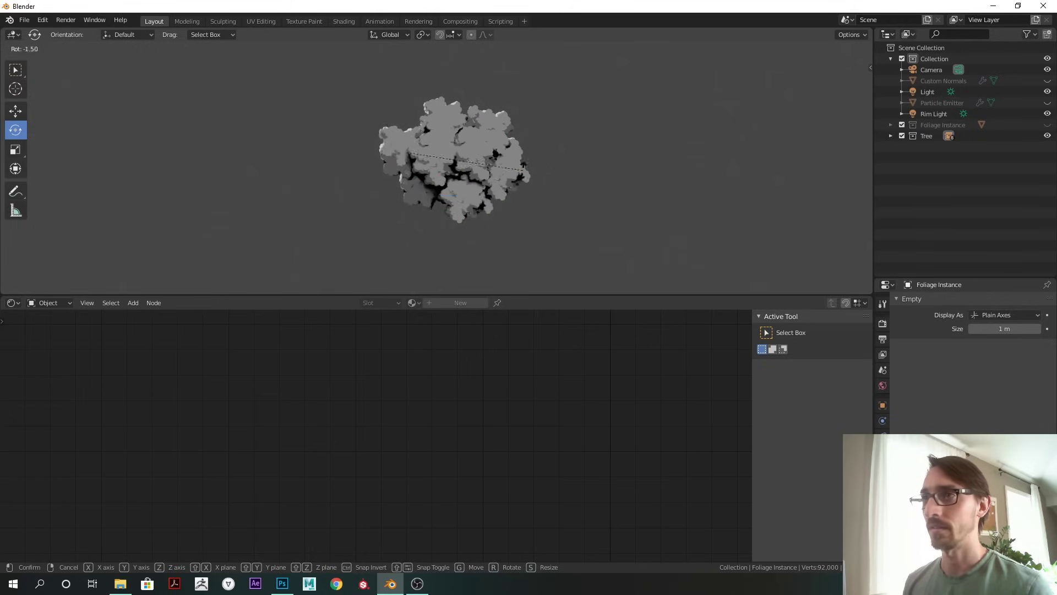
left_click(514, 205)
middle_click_drag(514, 205, 585, 171)
Step: Try scaling Foliage Instance.005 along X, and move it about -0.81 m in X, -0.49 m in Y and 0.08 m in Z
left_click(519, 178)
key("s")
key("x")
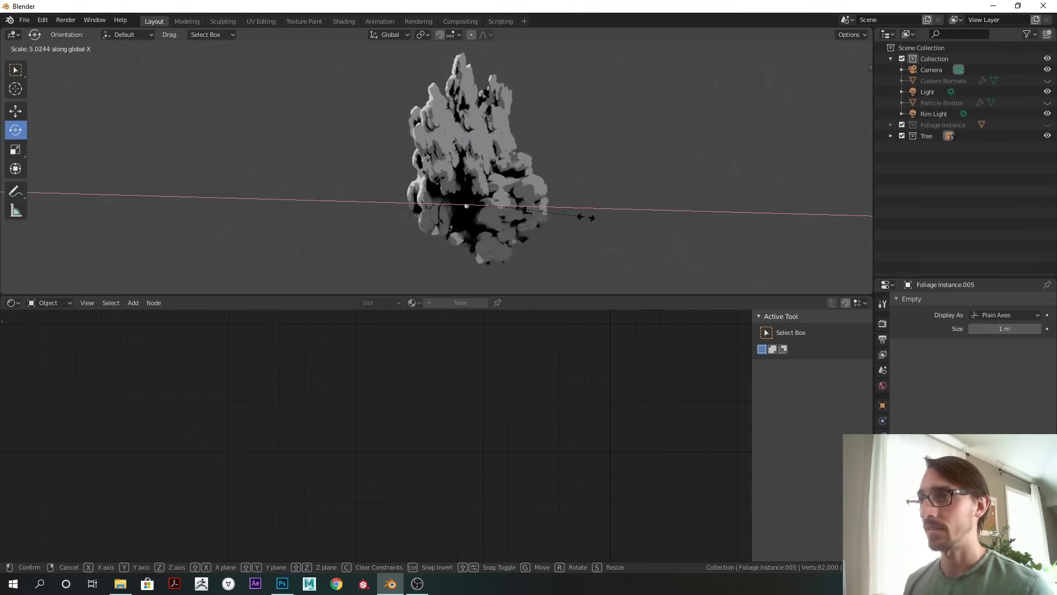
right_click(585, 217)
mouse_move(537, 223)
middle_mouse_down()
mouse_move(501, 216)
mouse_move(522, 220)
middle_mouse_up()
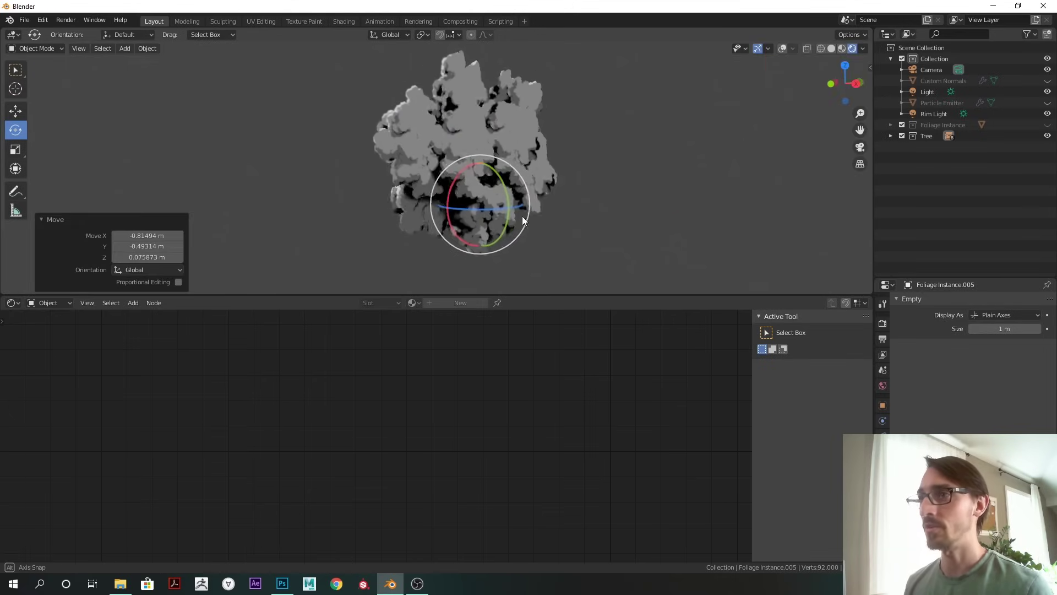
Step: Try scaling Foliage Instance.003 along X, and move it about -0.24 m in X, -0.21 m in Y and -0.22 m in Z
left_click(522, 220)
key("s")
key("x")
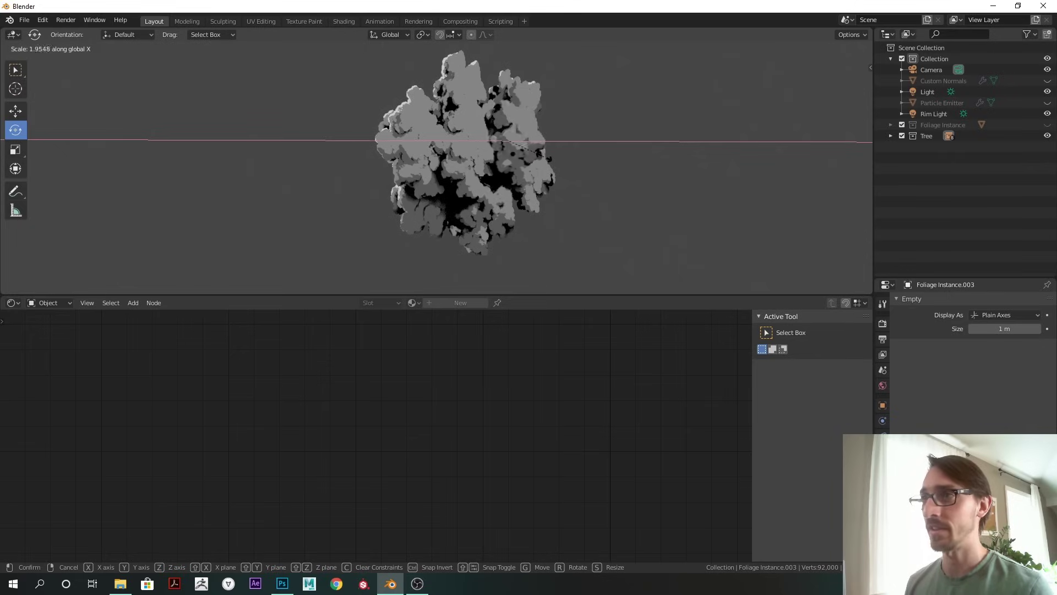
right_click(549, 159)
middle_click_drag(548, 159, 500, 161)
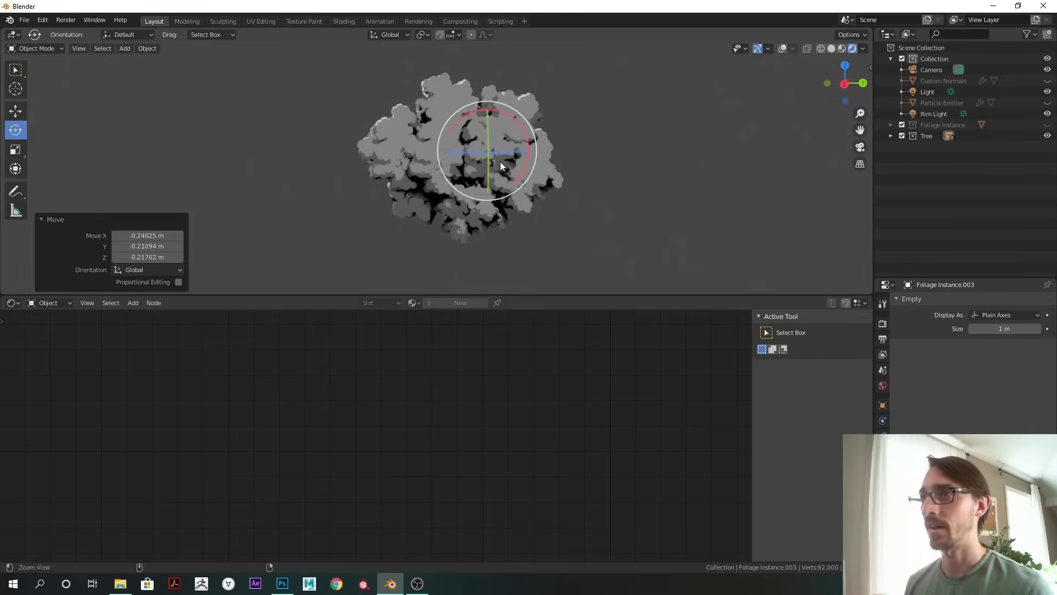
Step: Scale Foliage Instance.004 down along global X and reposition it within the upper right of the canopy
left_click(537, 127)
middle_click_drag(537, 126, 578, 127)
key("s")
key("x")
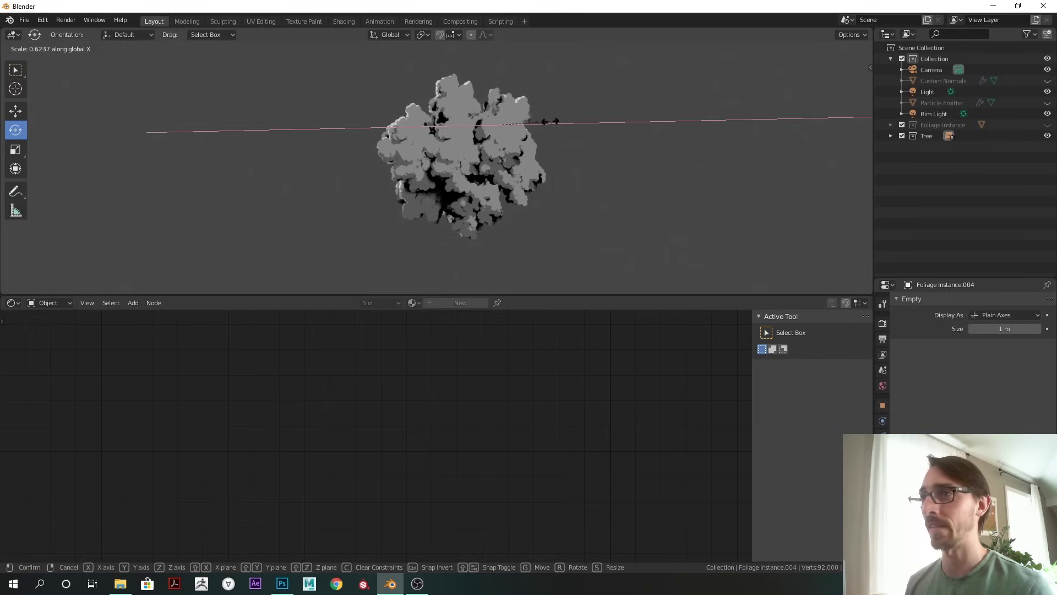
left_click(539, 130)
middle_click_drag(539, 130, 498, 130)
key("g")
left_click_drag(533, 144, 530, 167, "alt")
Step: Rotate the sun lamp named Light to change the direction of the main lighting on the foliage
left_click(928, 95)
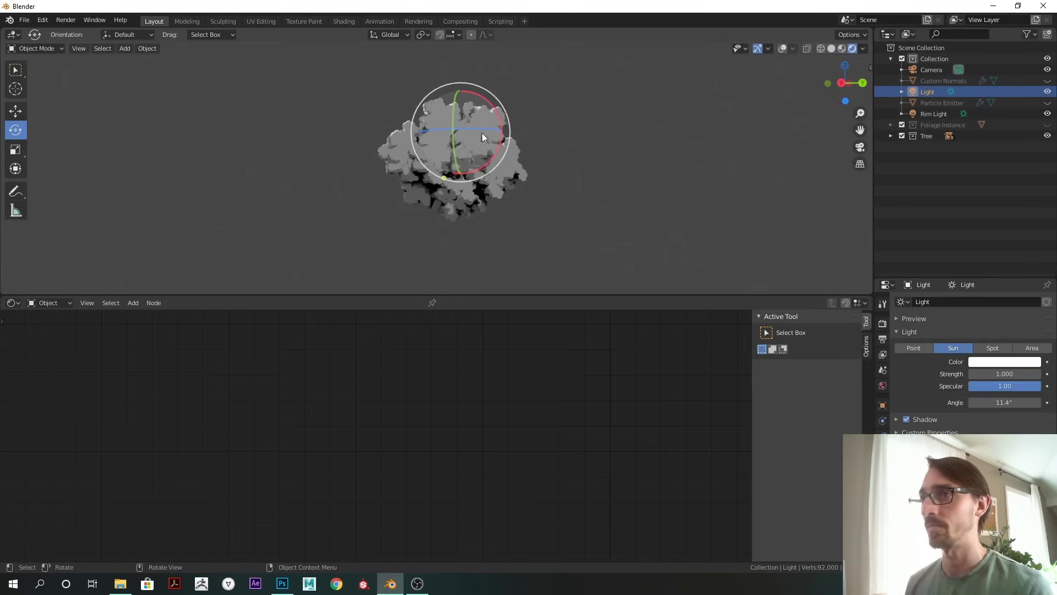
left_click(467, 146)
left_click(977, 92)
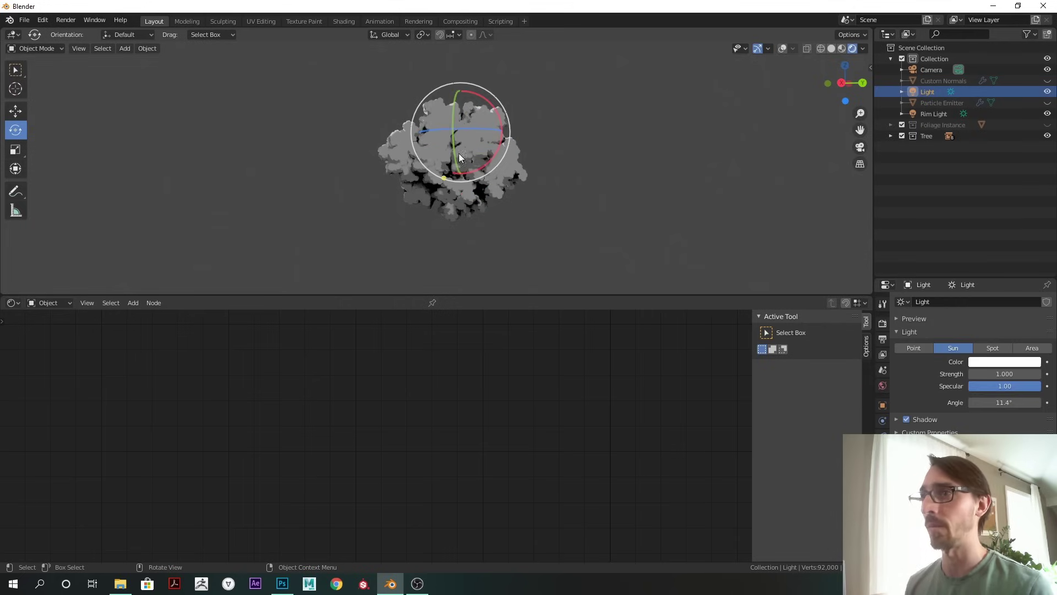
mouse_move(487, 108)
left_mouse_down()
mouse_move(440, 91)
mouse_move(419, 135)
mouse_move(457, 176)
mouse_move(491, 144)
mouse_move(603, 176)
mouse_move(543, 154)
left_mouse_up()
Step: Rotate the Rim Light with a trackball rotation of about 36.7° and about 63.5° around the view axis
left_click(934, 114)
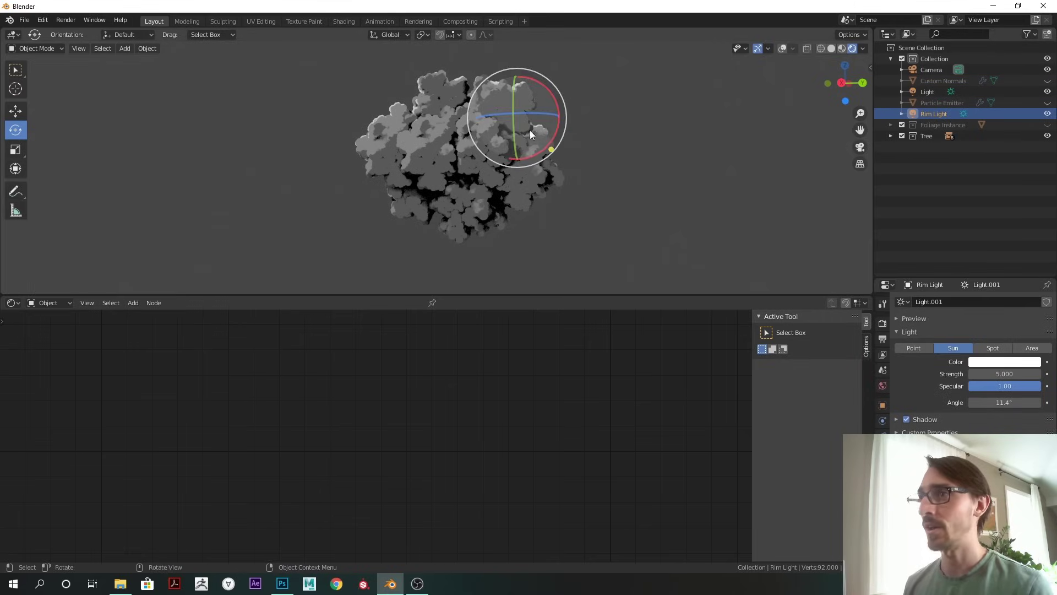
key("r")
key("r")
key("Return")
key("r")
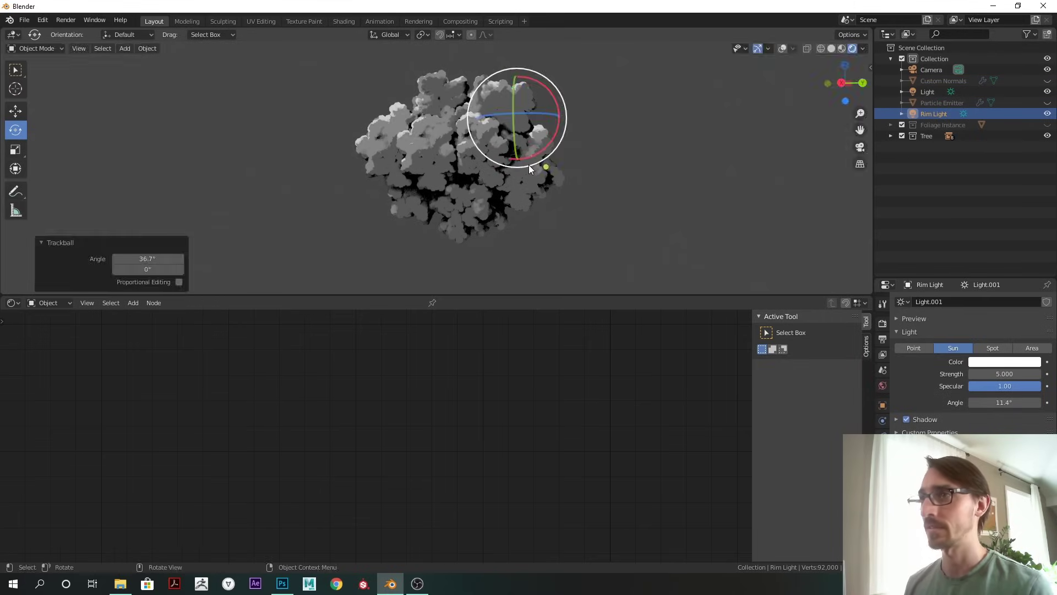
left_click(553, 205)
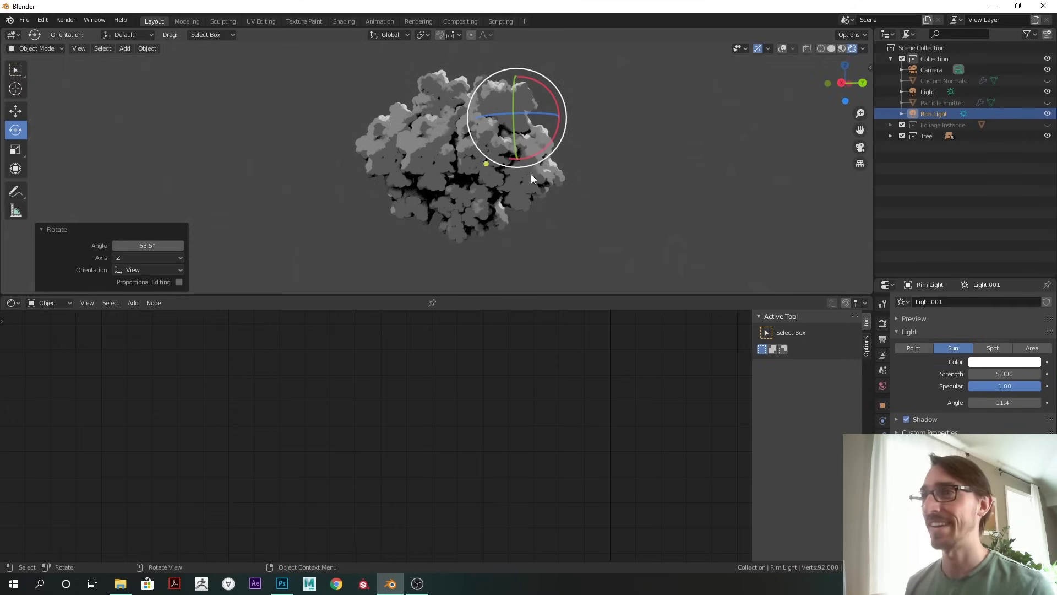
Step: Deselect the rim light and enlarge the 3D viewport's height over the node editor
left_click_drag(522, 182, 527, 191, "alt")
left_click_drag(565, 153, 570, 171, "alt+shift")
left_click(591, 167)
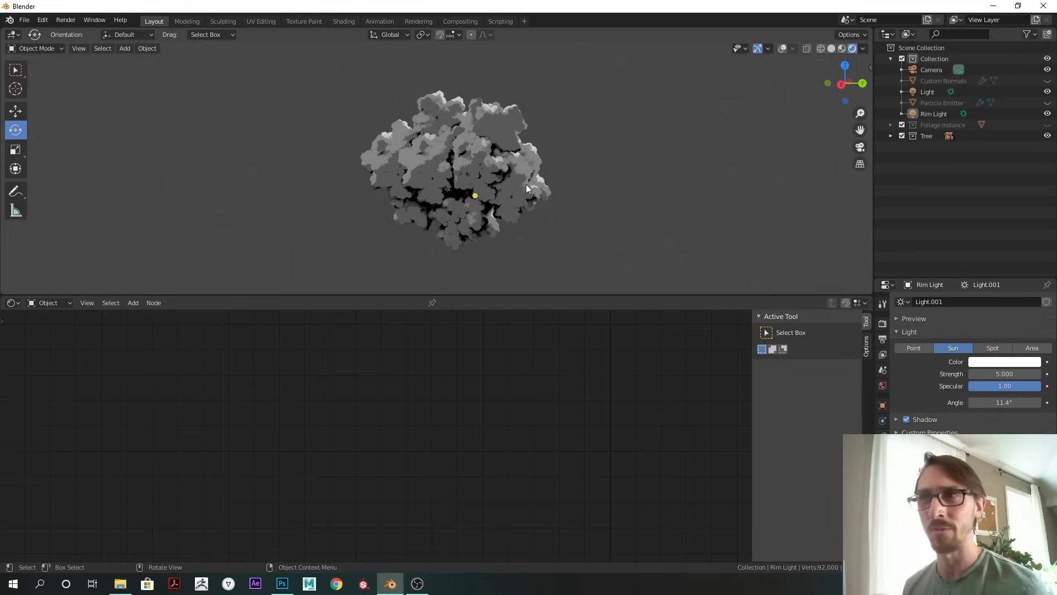
mouse_move(622, 165)
left_mouse_down("ctrl+alt")
mouse_move(565, 186)
mouse_move(611, 168)
left_mouse_up("ctrl+alt")
left_click_drag(594, 295, 594, 359)
scroll(616, 245, "up", 2)
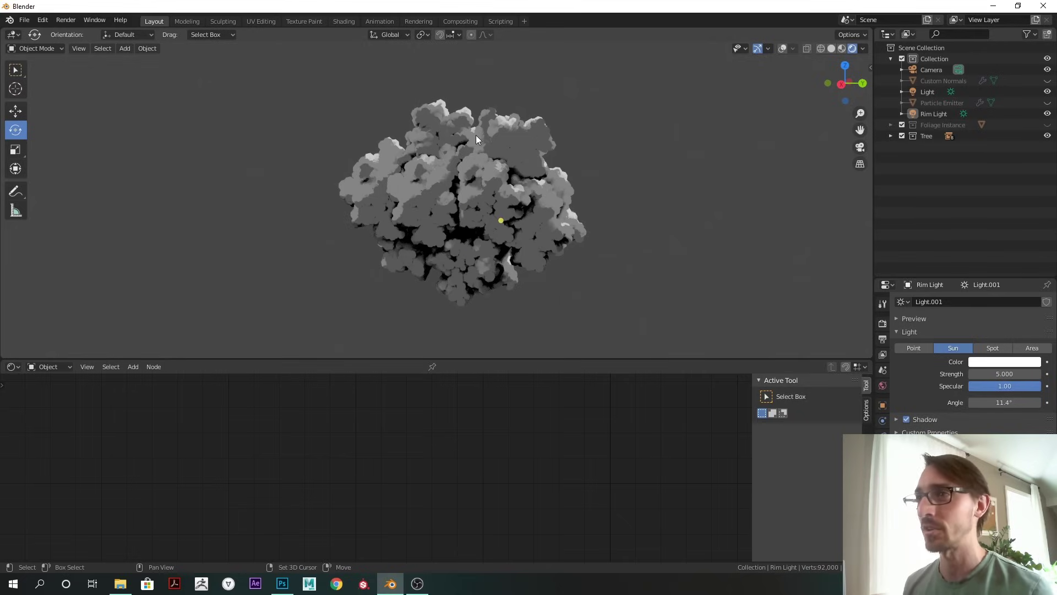
Step: Add a mesh plane and move it about -10 m along X to sit behind the tree
key("shift+a")
mouse_move(484, 42)
left_click(518, 40)
middle_click_drag(566, 94, 437, 223)
key("g")
key("x")
left_click(528, 217)
Step: Rotate the plane 90° around the Y axis so it stands upright
middle_click_drag(528, 217, 584, 222)
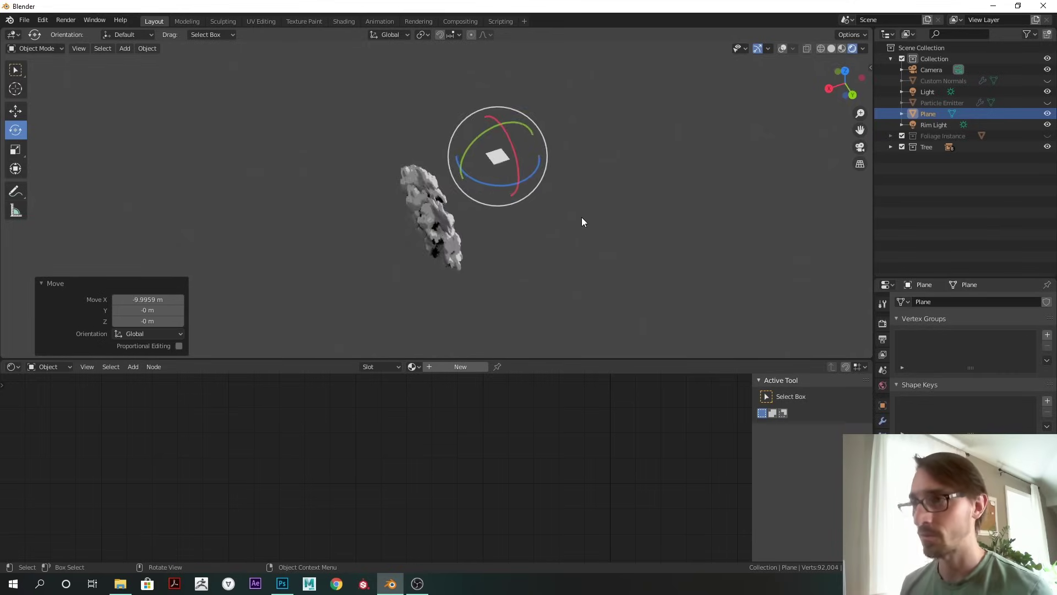
key("r")
key("y")
key("9")
key("0")
key("Return")
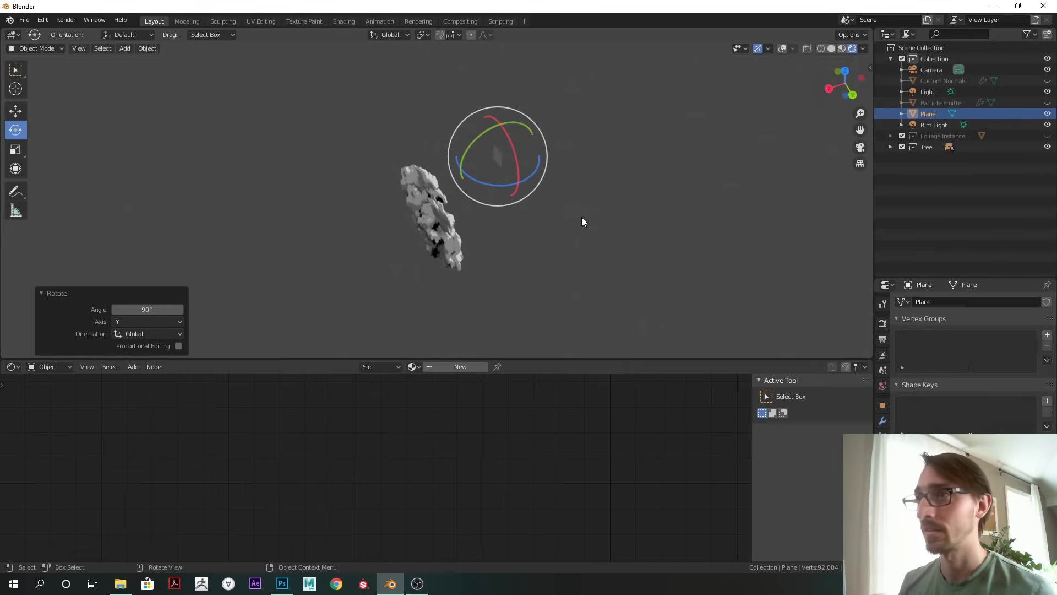
Step: Widen the plane along Y and scale it up overall into a large backdrop behind the tree
middle_click_drag(625, 154, 654, 210)
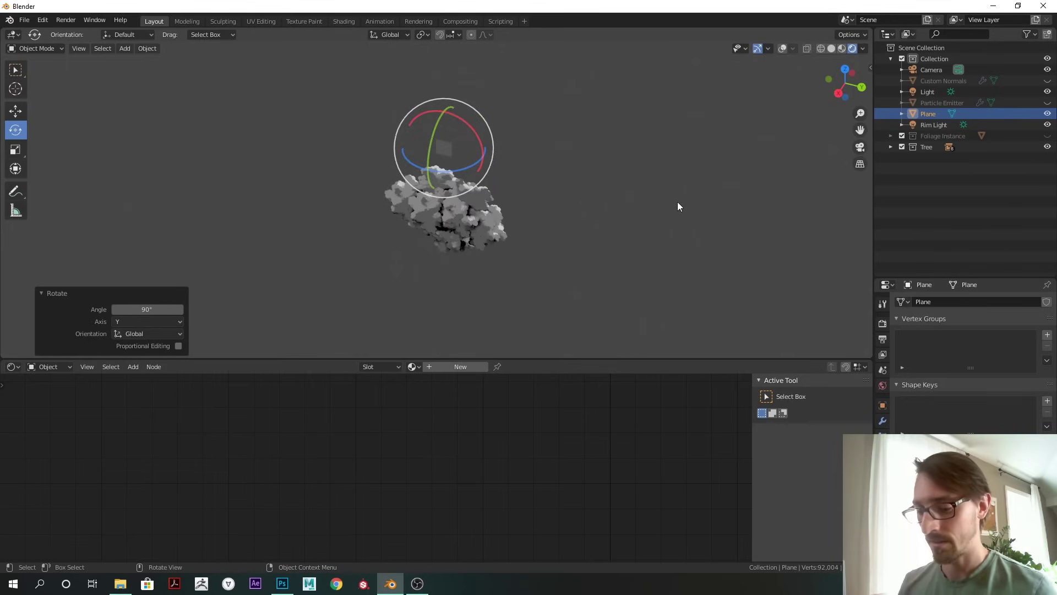
key("s")
key("y")
left_click(755, 243)
middle_click_drag(744, 240, 647, 208)
key("s")
left_click(806, 228)
key("s")
left_click(700, 242)
Step: Move the backdrop plane into position behind the tree, finishing with about 3.3 m in Y and -1.05 m in Z
key("g")
left_click(560, 221)
key("g")
left_click(673, 219)
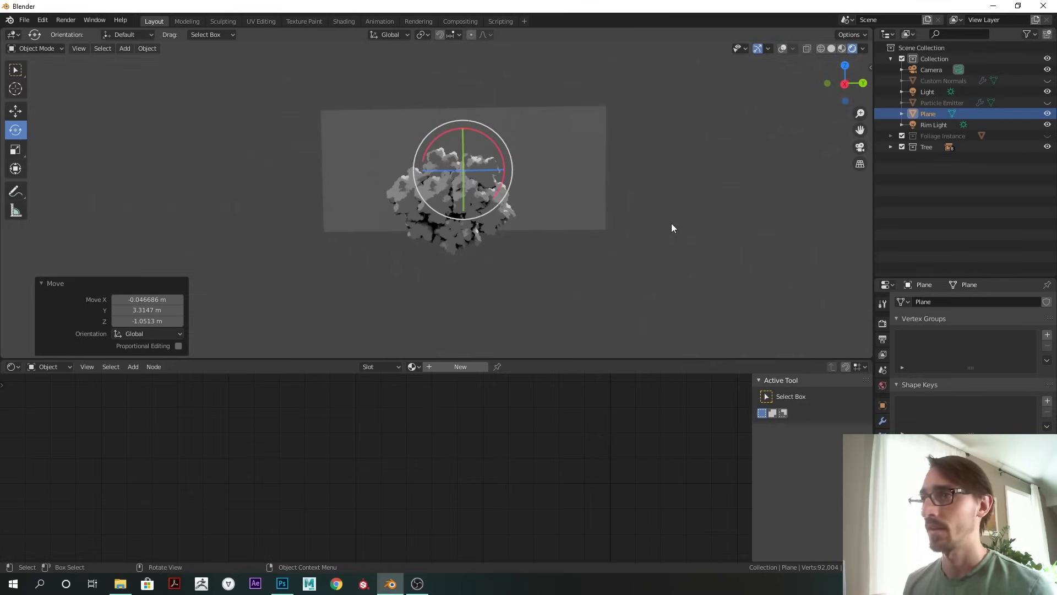
Step: Add a new material to the backdrop plane and set its surface shader to Emission
left_click_drag(945, 277, 944, 137)
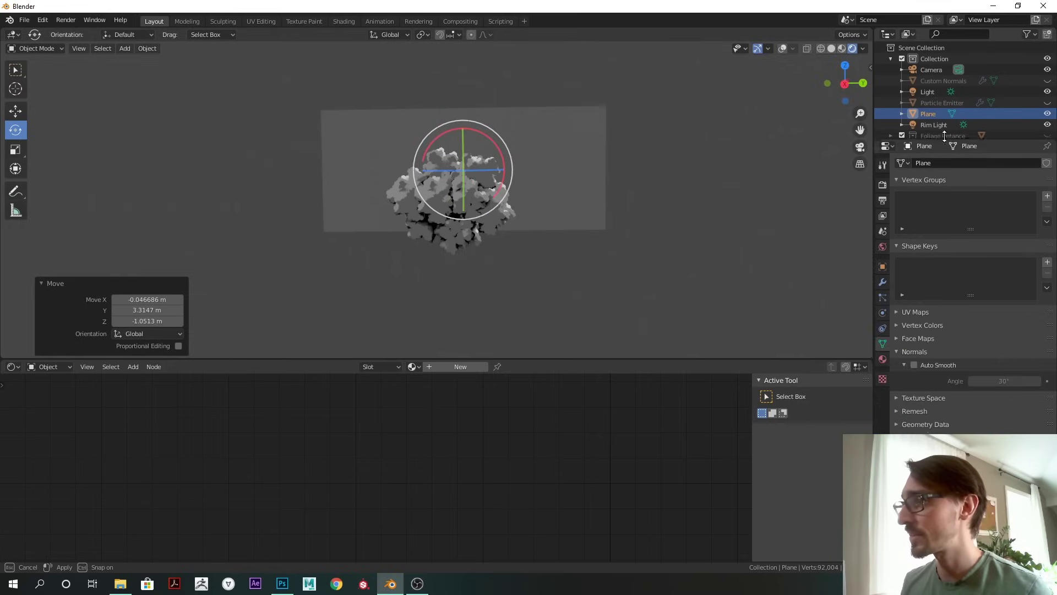
left_click(883, 357)
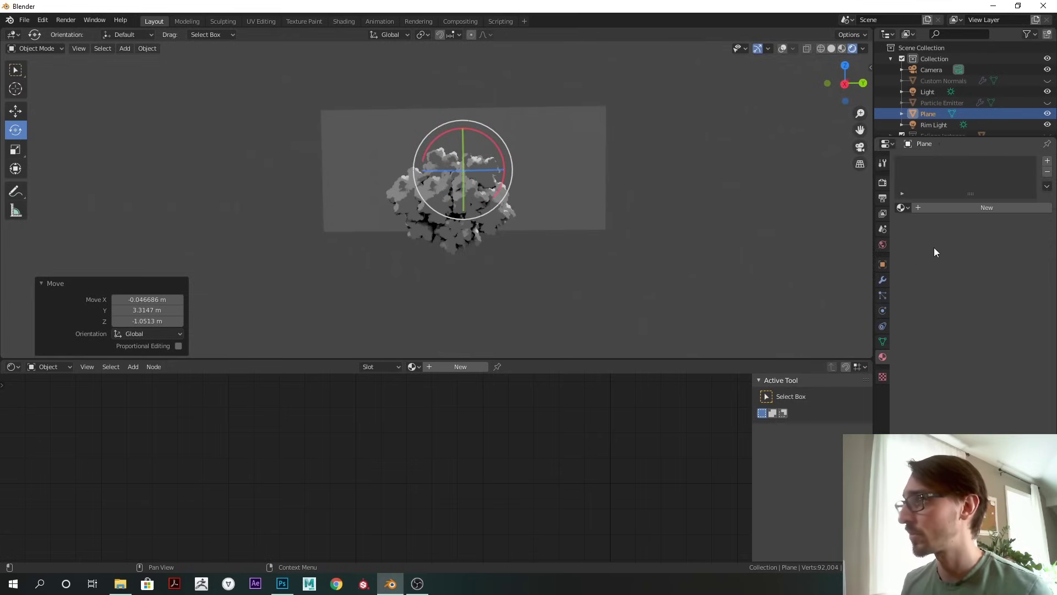
left_click(1048, 161)
left_click(976, 208)
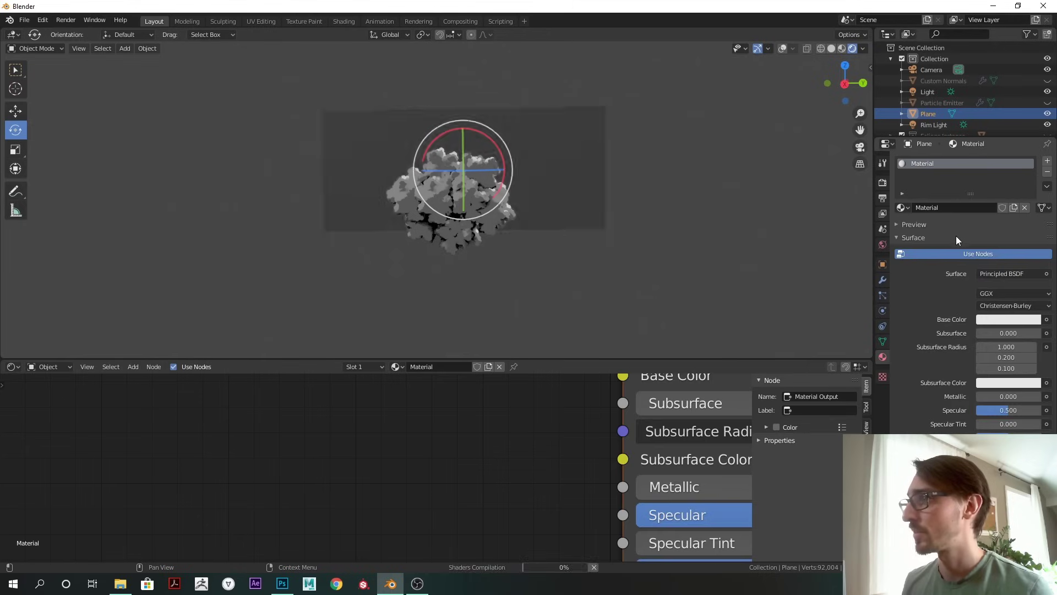
left_click(993, 274)
left_click(990, 276)
Step: Load Oga Kazuo - Bg References1.jpg as an image texture for the plane's emission colour and turn the viewport overlays back on
left_click(1045, 293)
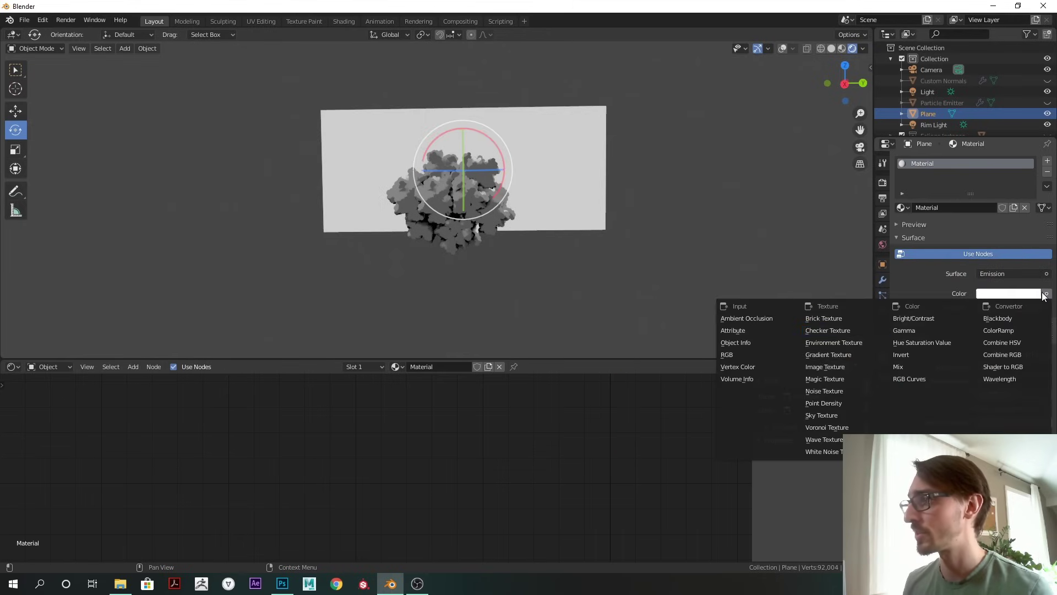
left_click(836, 365)
left_click(1026, 308)
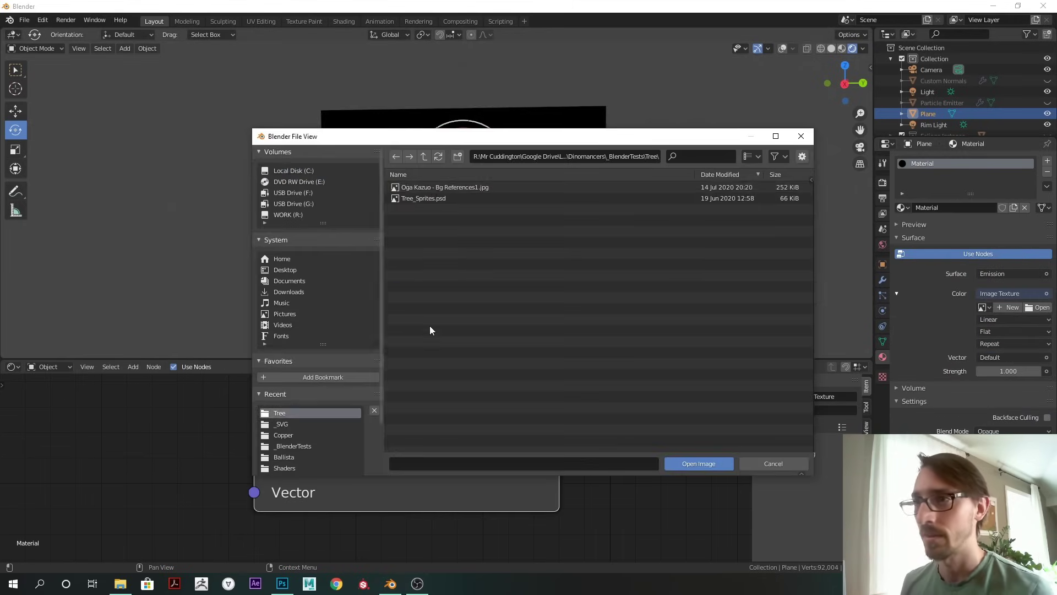
double_click(431, 188)
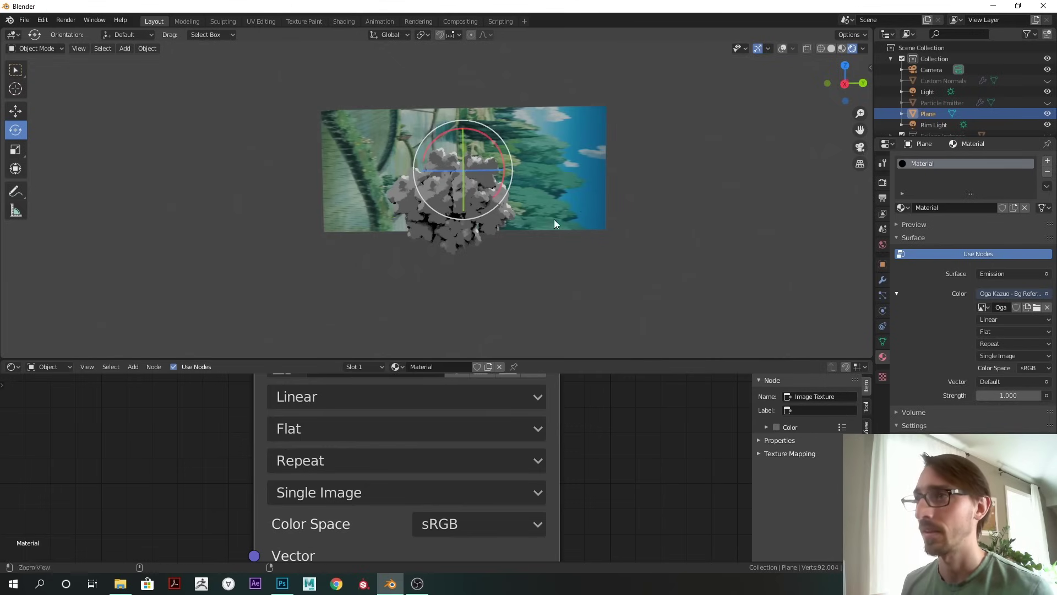
scroll(567, 216, "up", 2)
key("shift+alt+z")
middle_click_drag(590, 199, 588, 206, "shift")
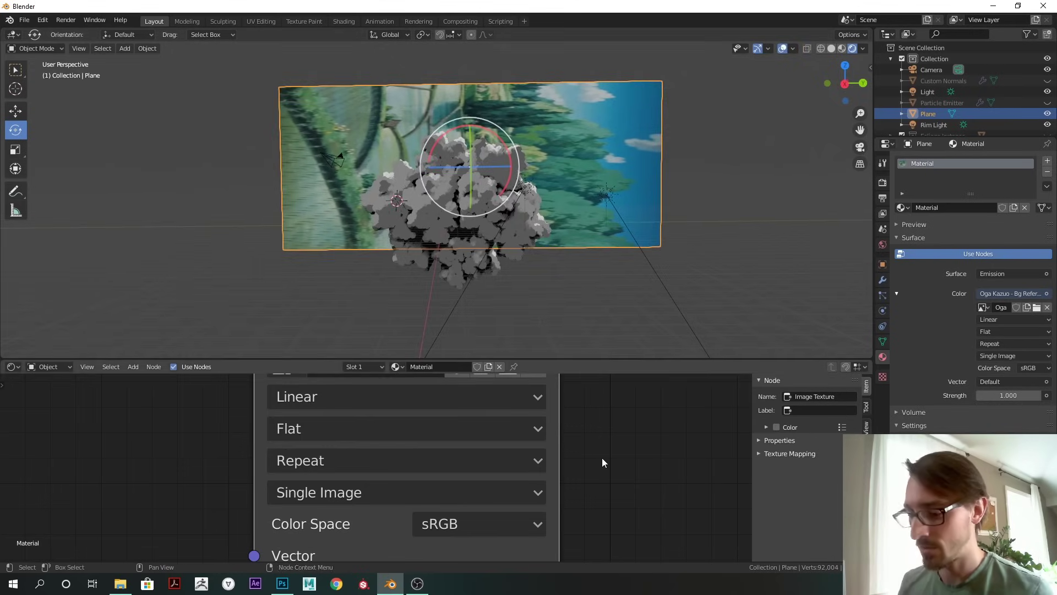
Step: Project the backdrop plane's UVs from the right orthographic view
key("shift+F10")
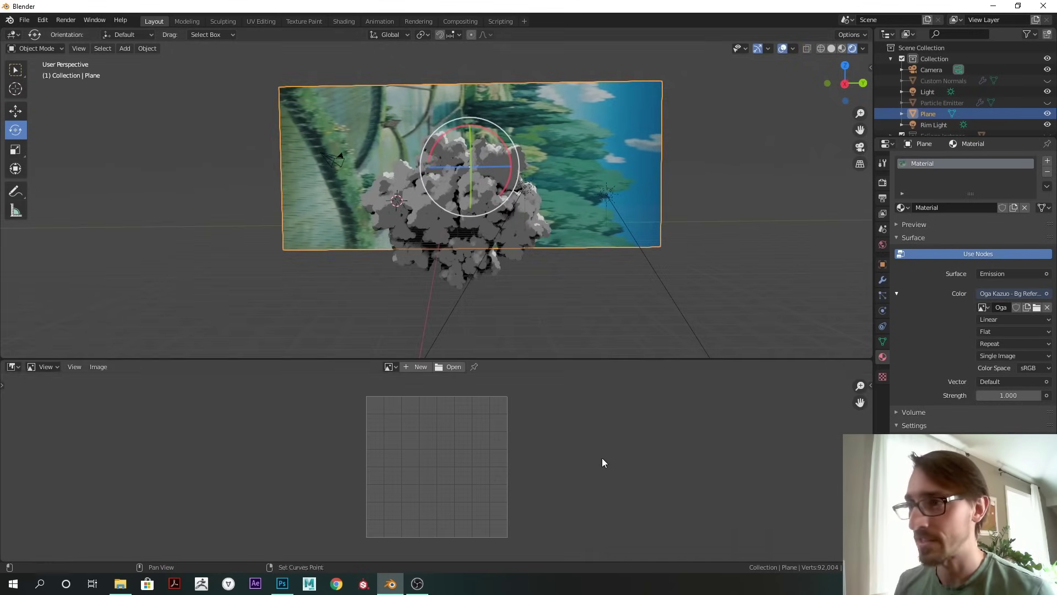
left_click(844, 83)
left_click(845, 83)
left_click(845, 84)
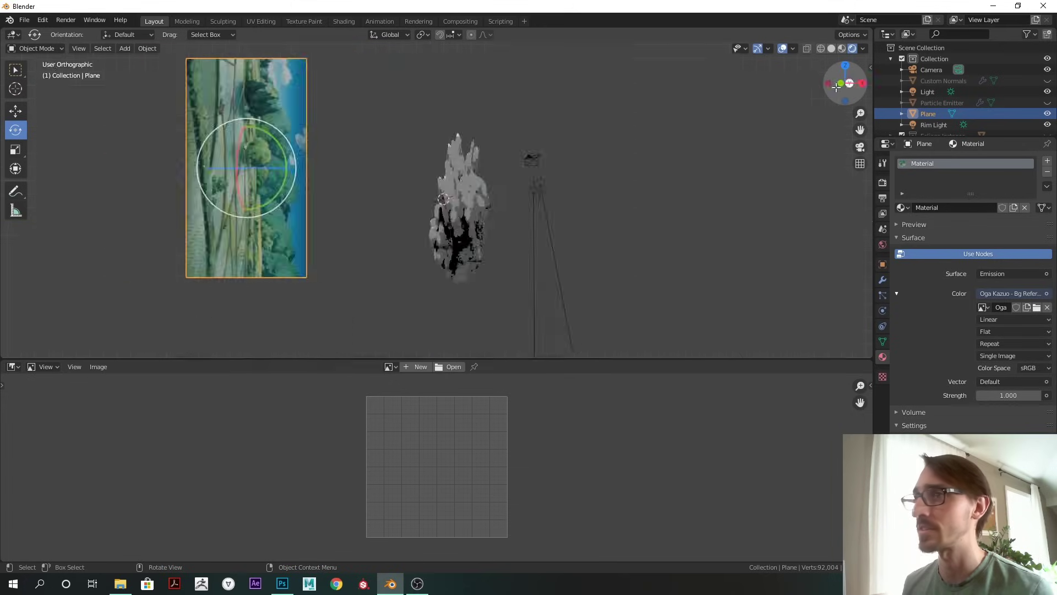
middle_click_drag(580, 168, 577, 195, "shift")
middle_click_drag(578, 206, 590, 176, "ctrl")
key("Tab")
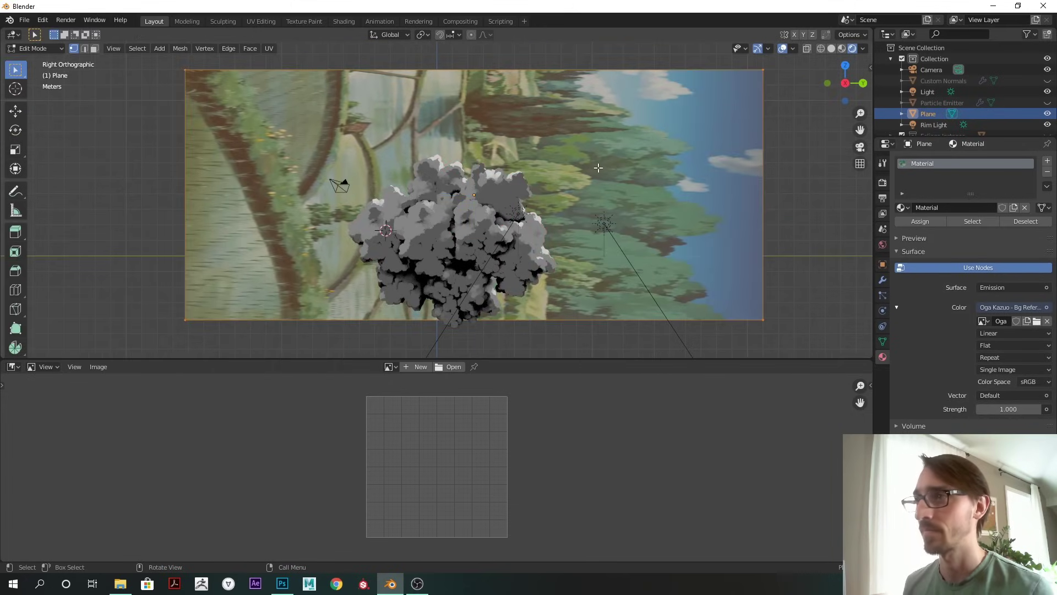
right_click(617, 161)
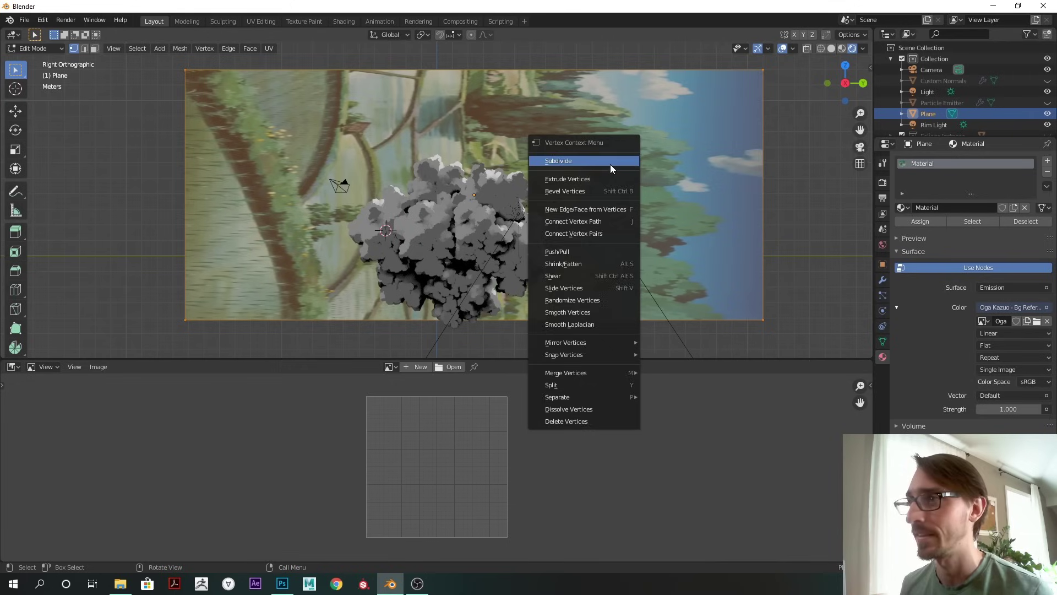
key("Escape")
key("u")
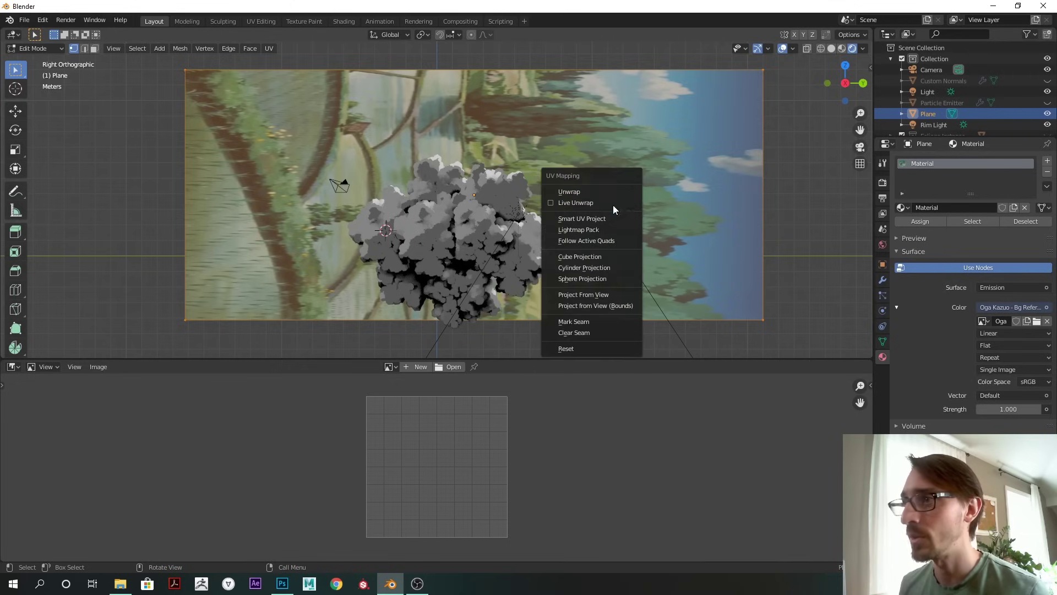
left_click(601, 297)
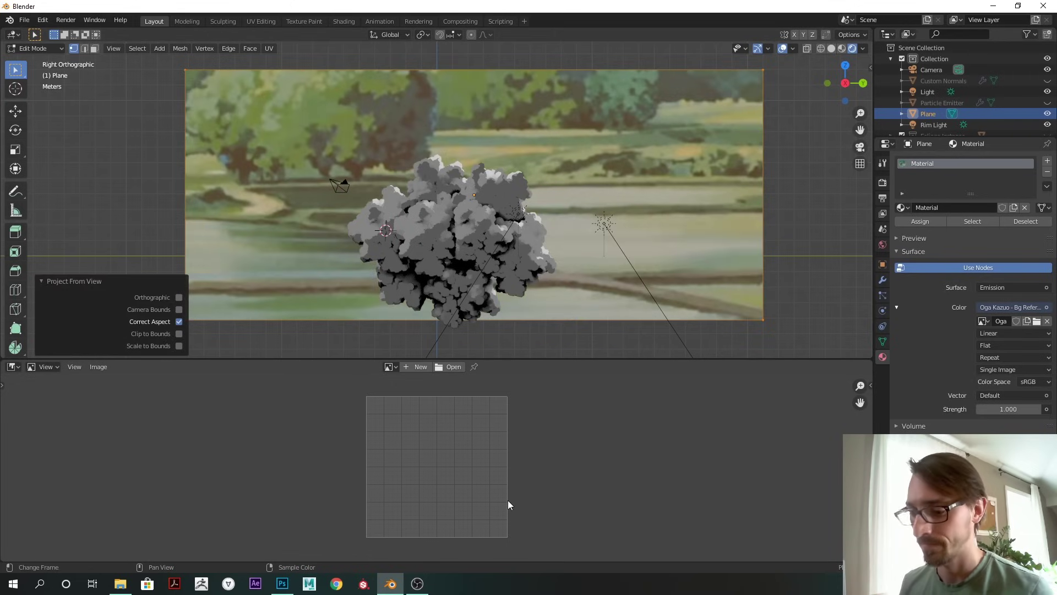
Step: In the UV editor, scale up the plane's UVs and shift them to cover nearly the whole background image
key("shift+F10")
middle_click_drag(415, 442, 377, 470, "ctrl")
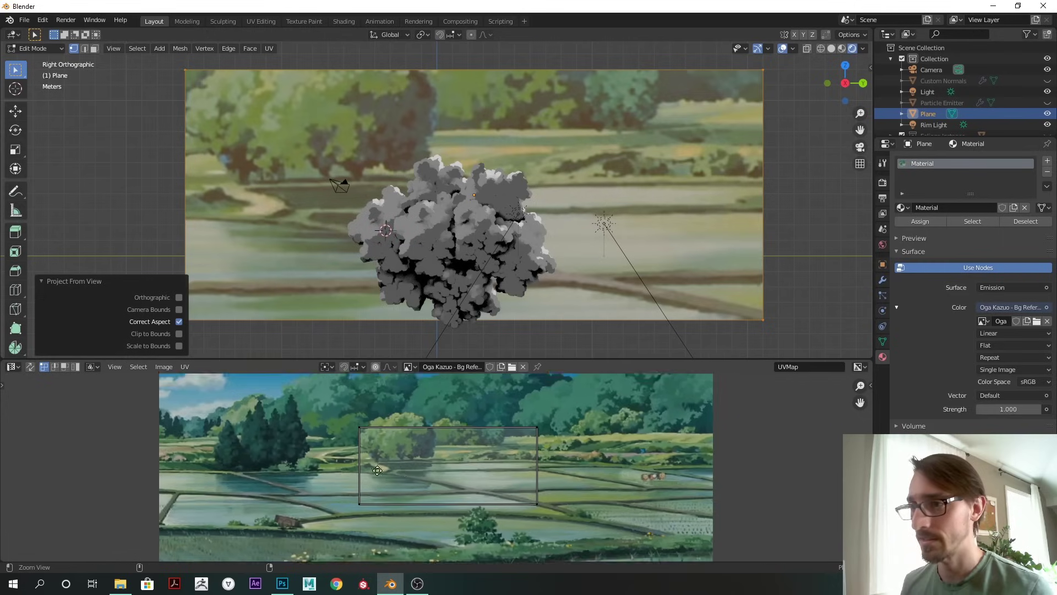
scroll(378, 470, "down", 3)
key("a")
key("s")
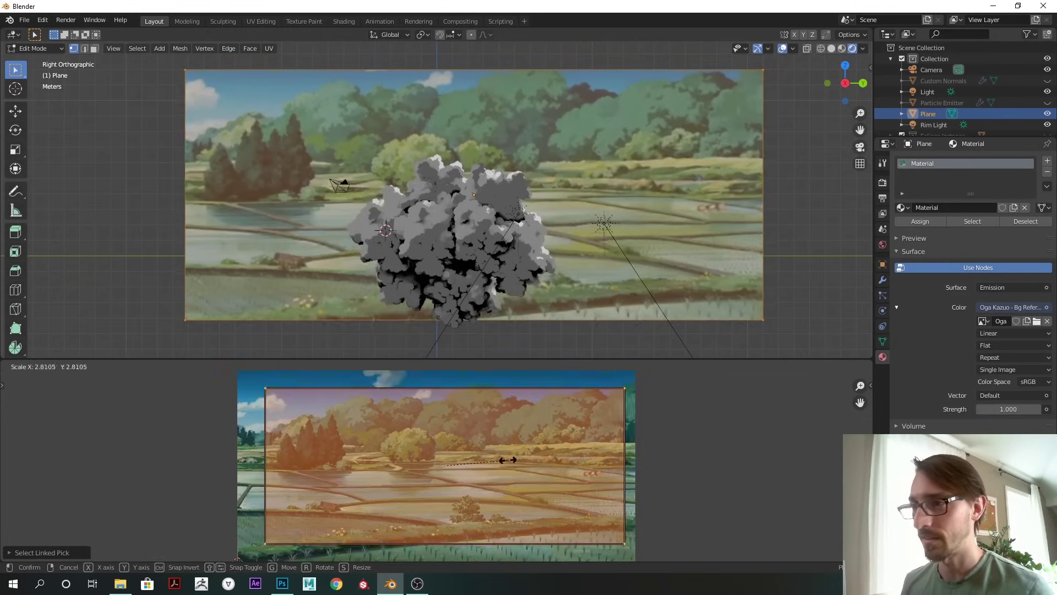
left_click(507, 459)
key("g")
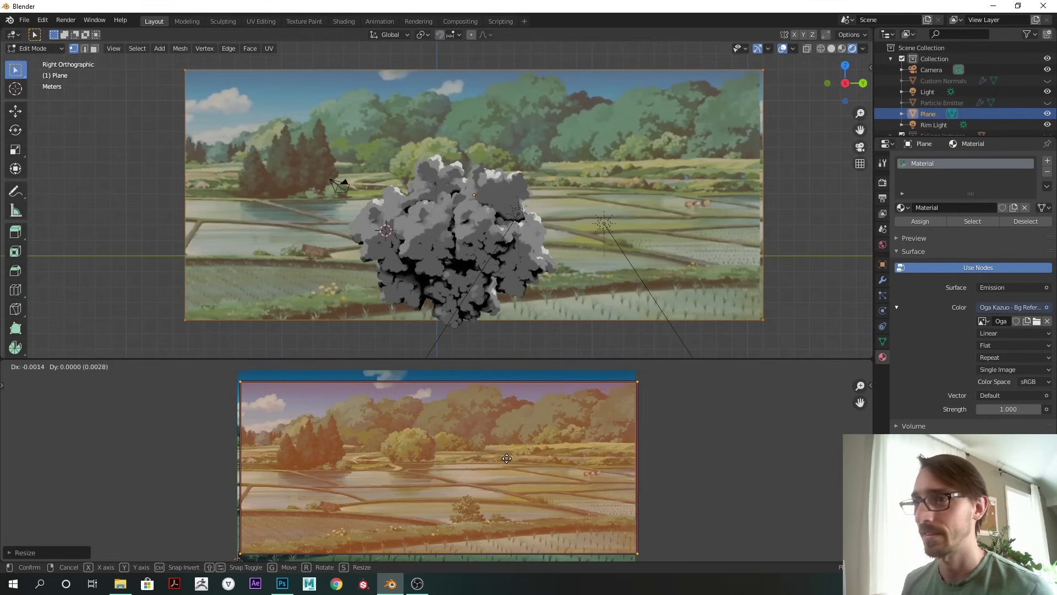
left_click(506, 459)
Step: Scale the backdrop plane up by about 1.5 and move it about -2.98 m in Y and -1.77 m in Z
key("Tab")
key("s")
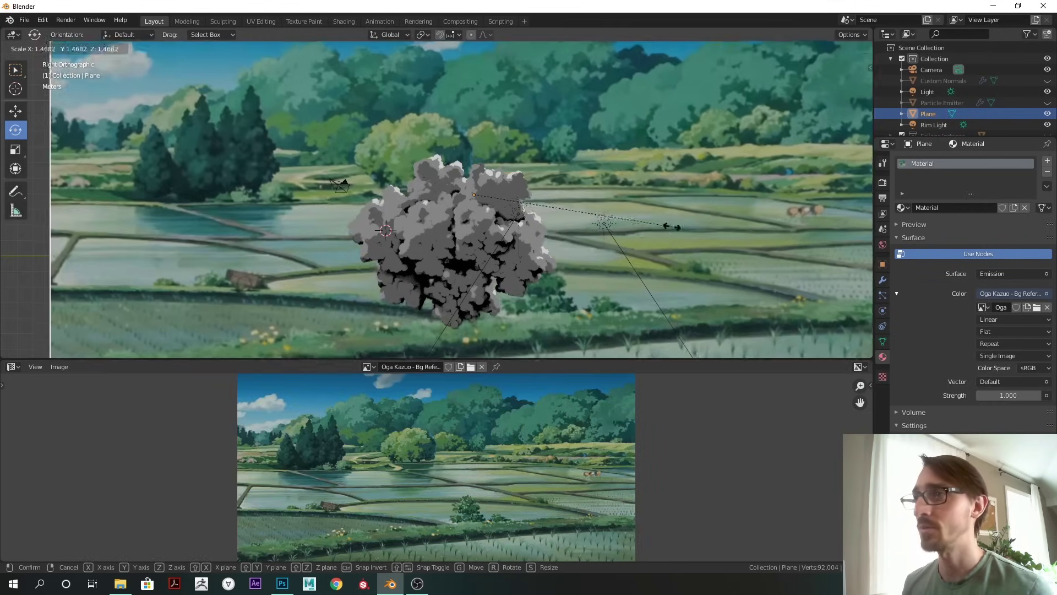
left_click(675, 223)
key("g")
left_click(663, 234)
scroll(622, 240, "down", 2)
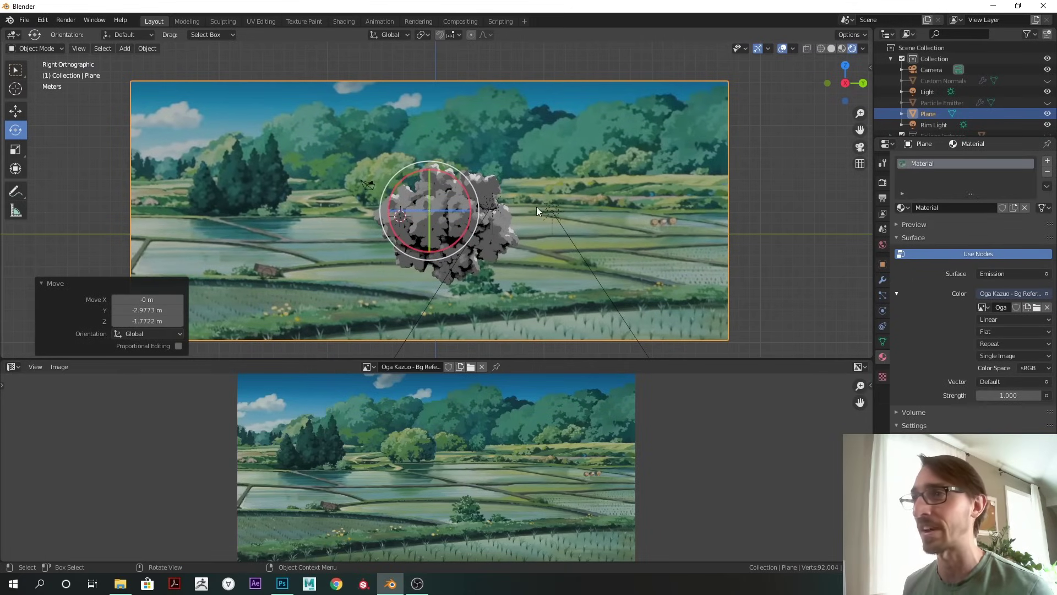
Step: Expand the Tree and Foliage Instance collections and select the Foliage object that carries the Stylised Foliage material
scroll(536, 206, "up", 2)
left_click(510, 187)
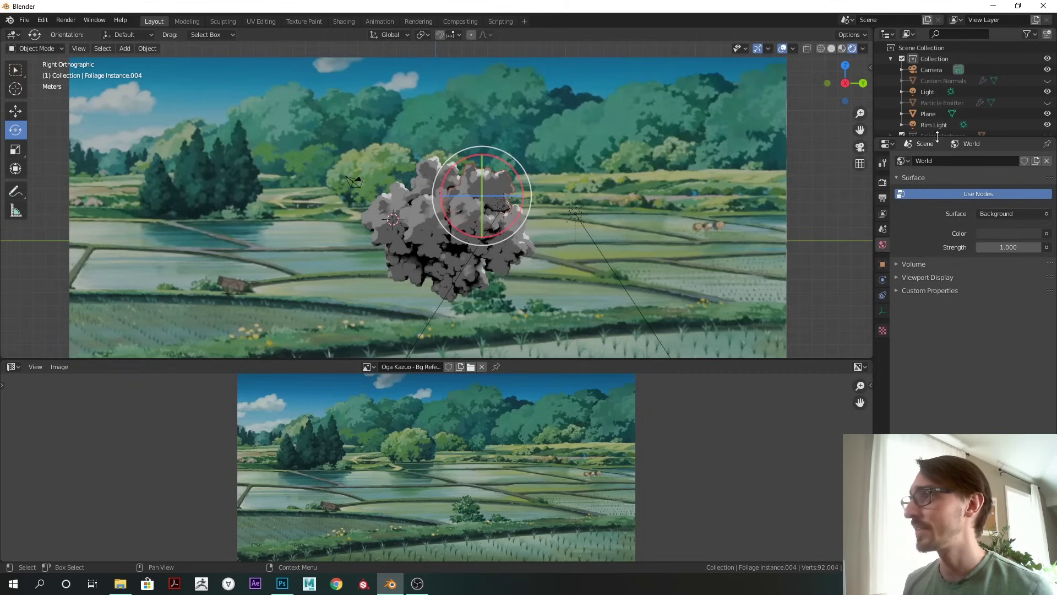
left_click_drag(939, 137, 942, 169)
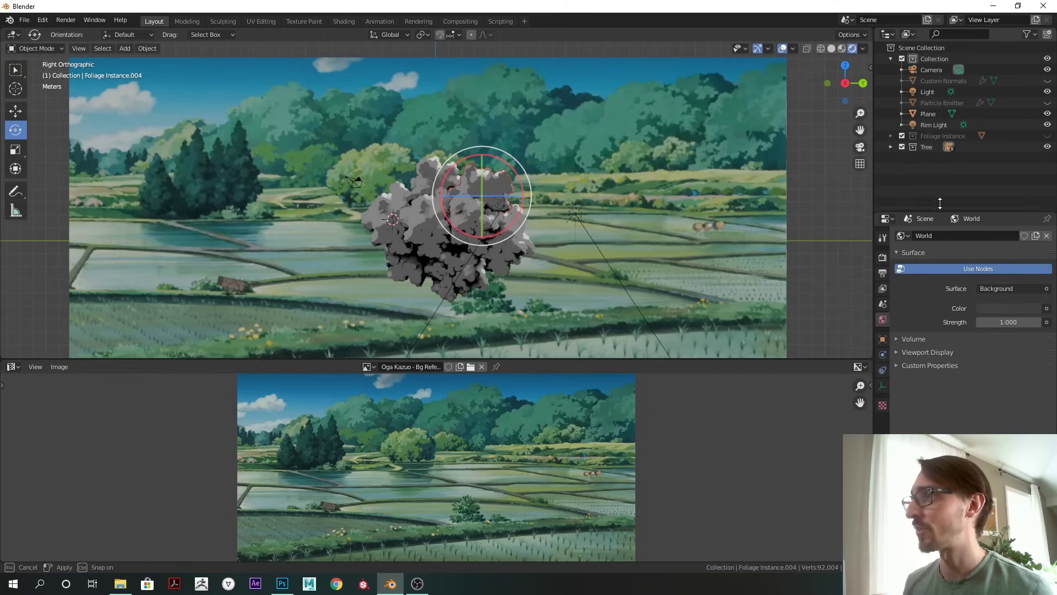
left_click(891, 145)
left_click(414, 221)
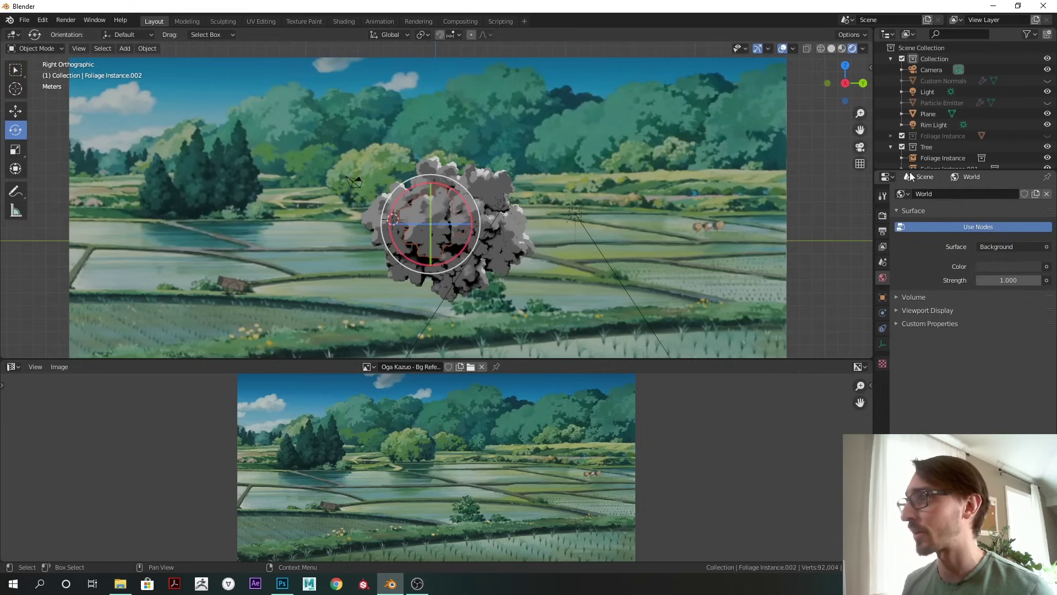
left_click_drag(912, 171, 944, 242)
left_click(891, 136)
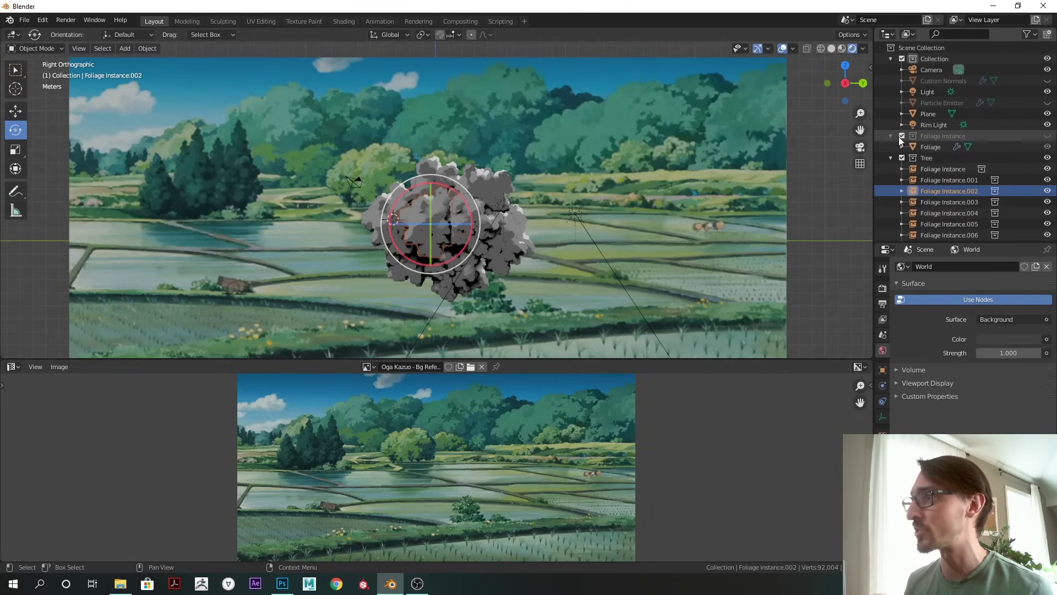
left_click(933, 145)
left_click_drag(937, 242, 936, 184)
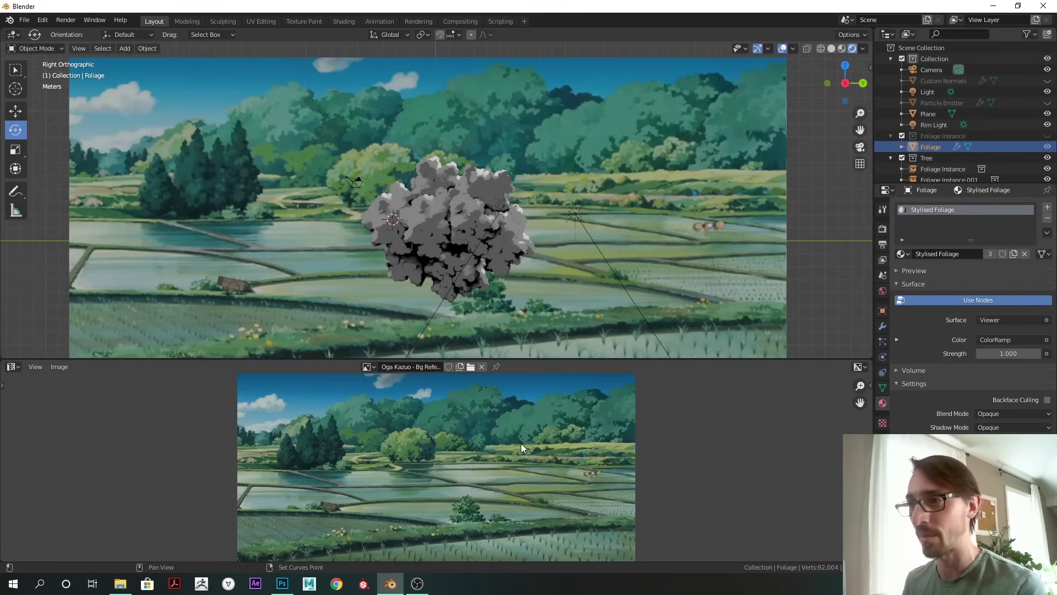
Step: Switch the image editor area back to the shader editor and frame the foliage material's nodes
key("shift+F3")
left_click_drag(257, 469, 329, 472, "alt")
left_click_drag(329, 473, 138, 520, "ctrl+alt")
mouse_move(554, 462)
left_mouse_down("alt")
mouse_move(512, 472)
mouse_move(599, 448)
mouse_move(545, 448)
mouse_move(484, 507)
mouse_move(549, 445)
left_mouse_up("alt")
left_click_drag(549, 444, 589, 429, "alt")
Step: Reposition the backdrop plane behind the tree, finishing with a move of about 5.68 m in Y and 1.99 m in Z
left_click_drag(633, 167, 576, 193, "alt+shift")
left_click(671, 141)
key("g")
left_click(559, 183)
key("g")
left_click(638, 159)
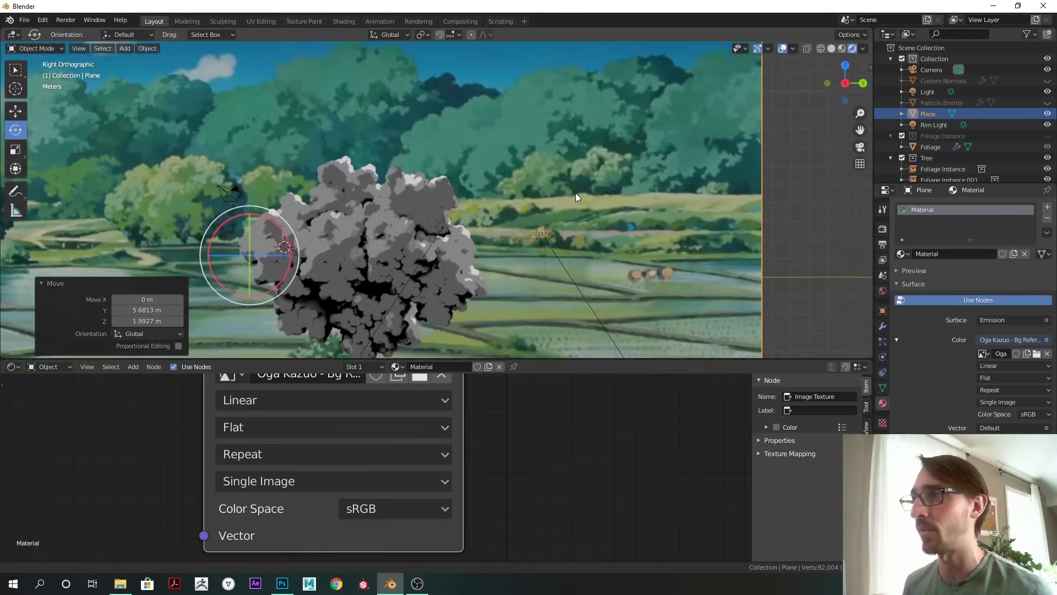
left_click_drag(682, 157, 674, 165, "alt+shift")
scroll(473, 496, "down", 5)
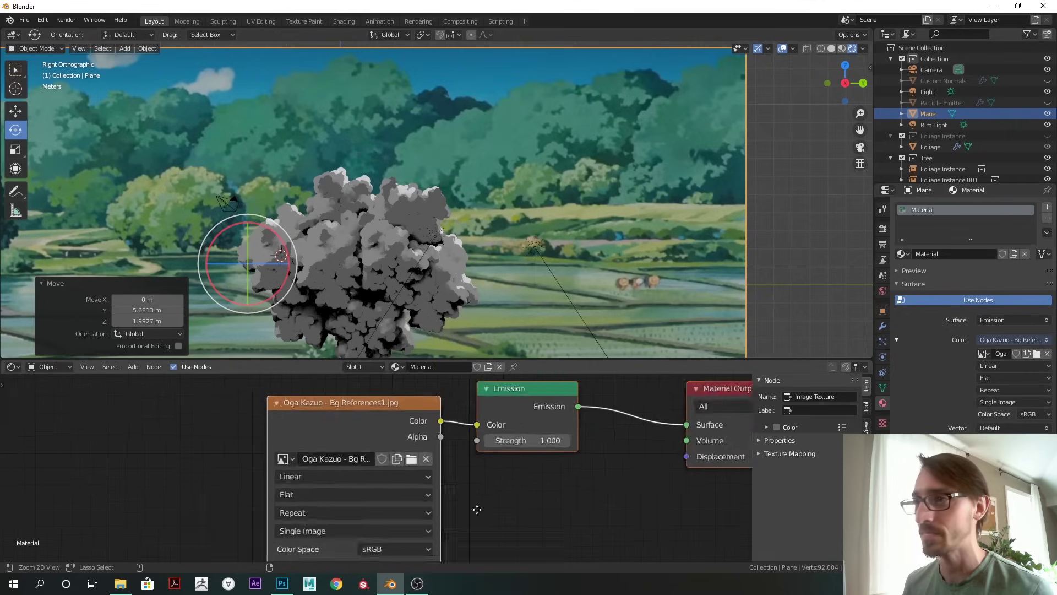
Step: Select the Foliage object and recolour ColorRamp stop 3 with a light teal green sampled from the painted backdrop trees
left_click(930, 146)
middle_click_drag(485, 471, 583, 444, "ctrl")
left_click(380, 515)
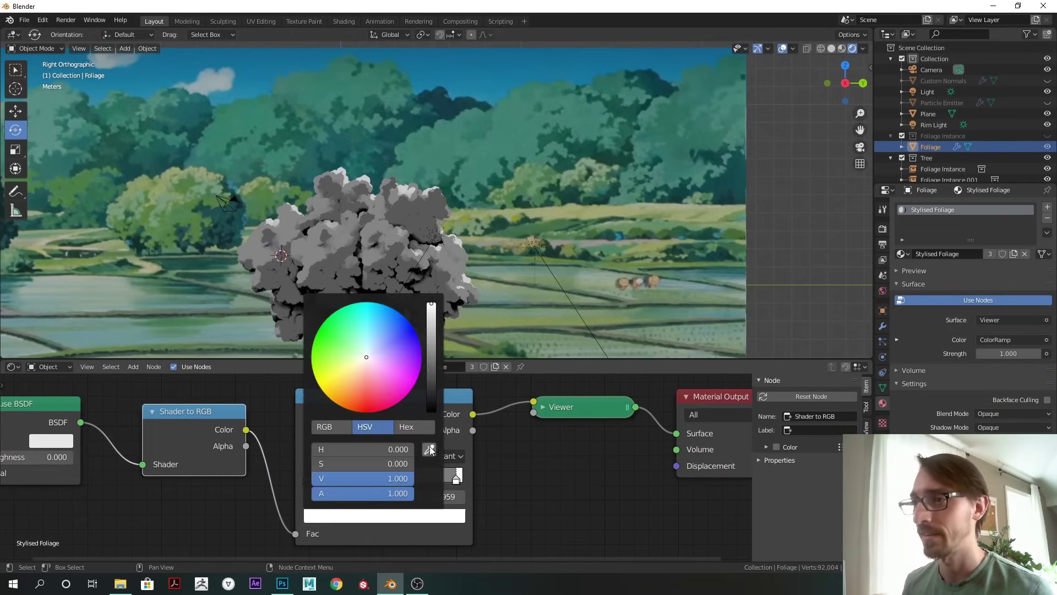
left_click(429, 450)
left_click(660, 98)
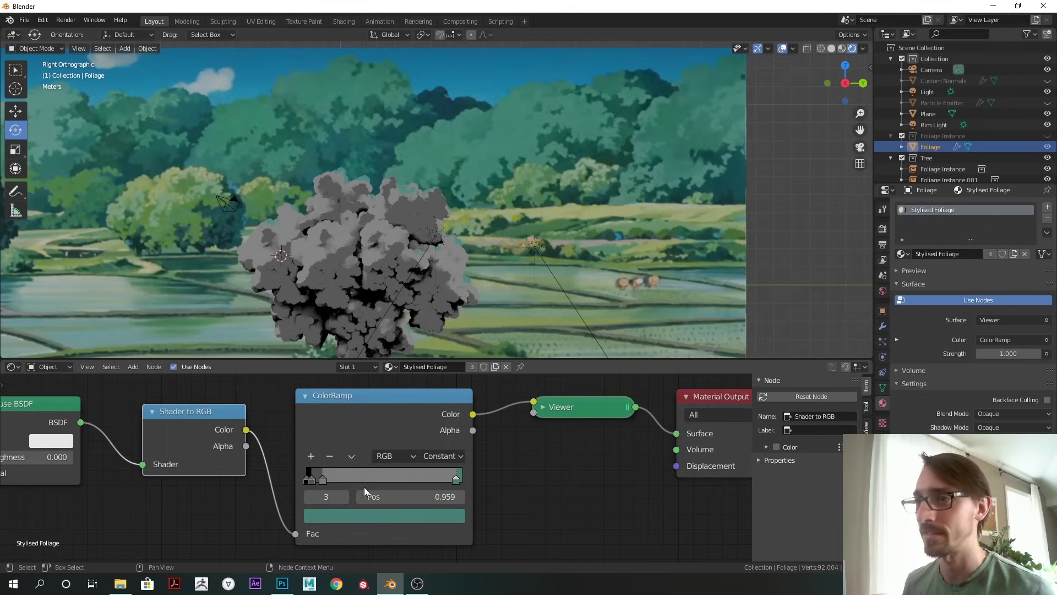
Step: Recolour ColorRamp stop 2 with a mid green sampled from the backdrop trees
left_click(321, 480)
left_click(361, 515)
left_click(428, 450)
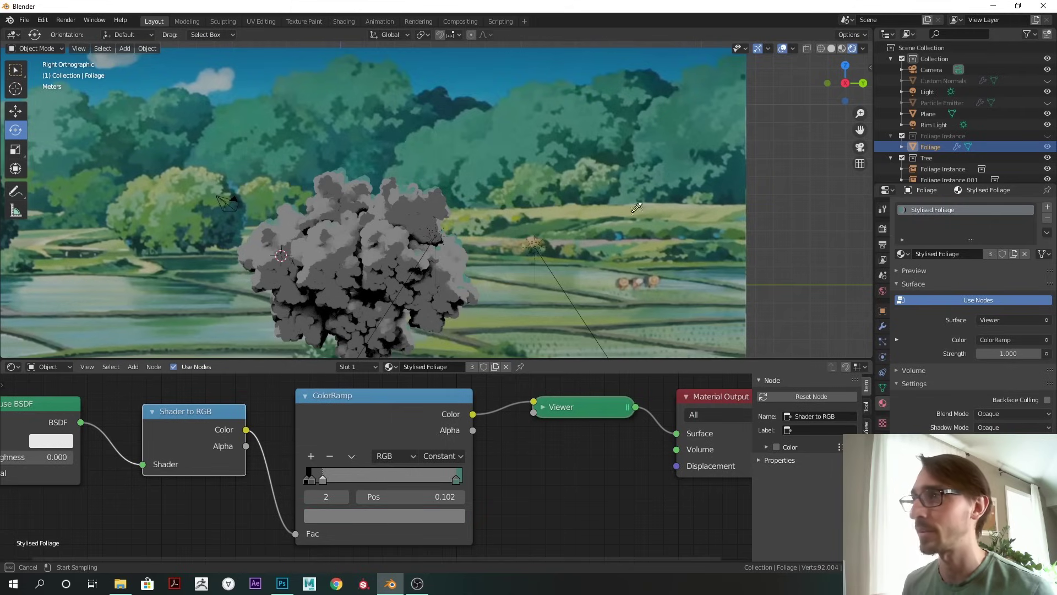
left_click(669, 121)
Step: Recolour ColorRamp stop 1 with a dark teal sampled from the shaded backdrop foliage
left_click(312, 480)
left_click(352, 515)
left_click(428, 449)
left_click(734, 167)
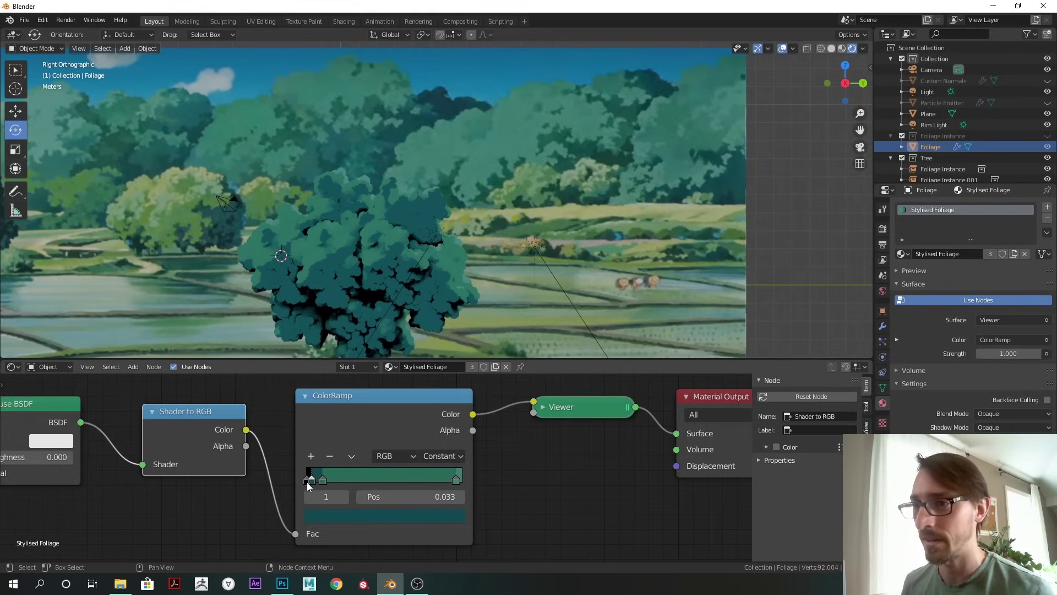
Step: Replace the black of ColorRamp stop 0 with a dark shadow tone sampled from the base of the backdrop trees
left_click(309, 497)
left_click(358, 515)
left_click(430, 452)
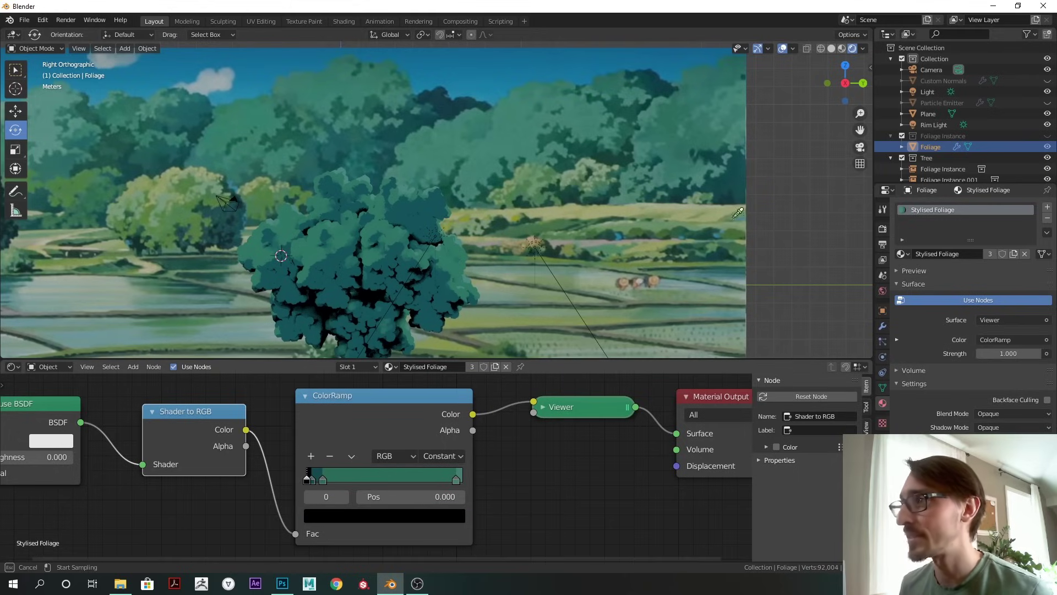
left_click(726, 200)
Step: Shift ColorRamp stop 2 to position 0.070
middle_click_drag(484, 235, 553, 194, "shift")
middle_click_drag(552, 194, 468, 238, "ctrl")
left_click_drag(324, 480, 319, 481)
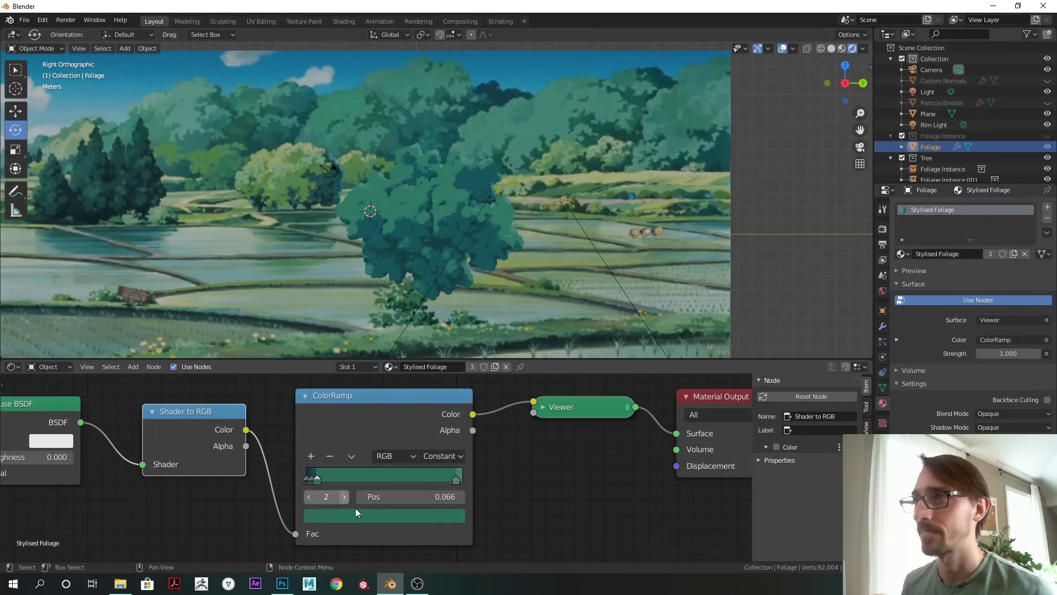
left_click(391, 514)
left_click_drag(319, 479, 321, 478)
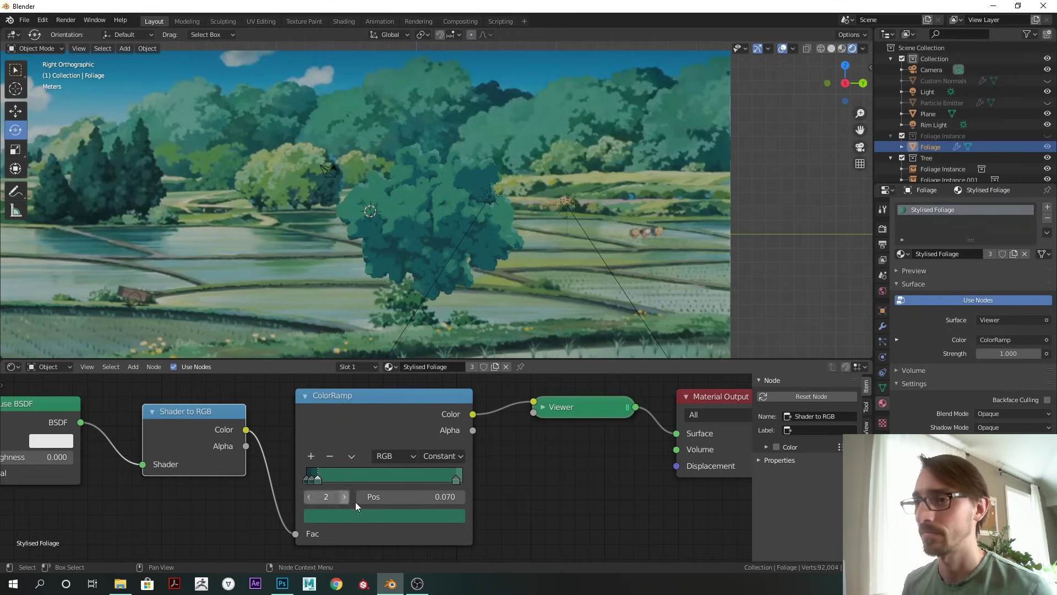
Step: Recolour ColorRamp stop 2 with a teal green sampled from the backdrop trees, shift it to 0.075 and set its HSV value to about 0.459
left_click(394, 513)
left_click(447, 455)
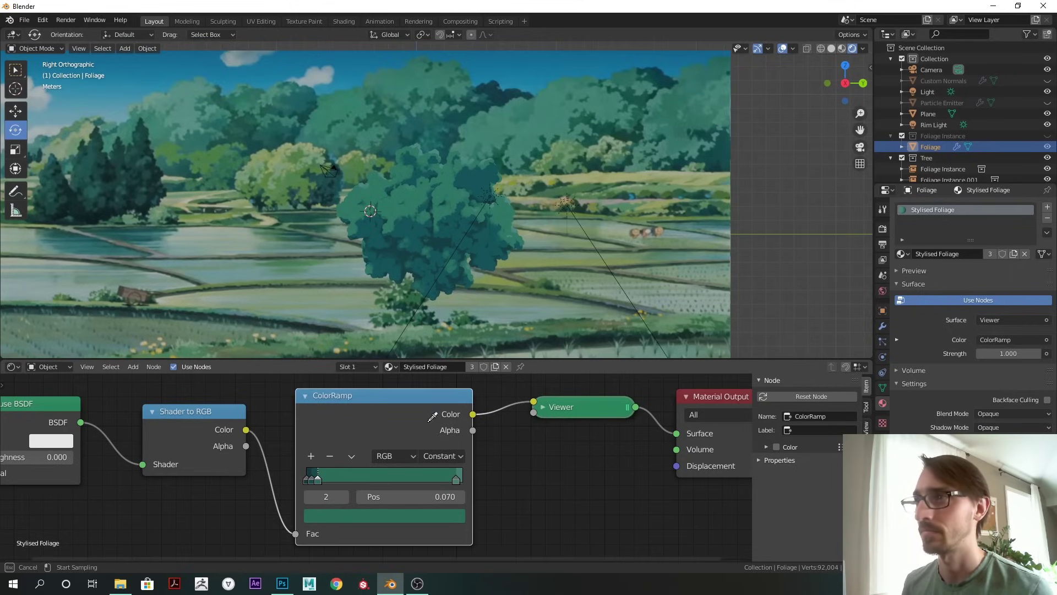
left_click(569, 117)
left_click_drag(319, 479, 320, 479)
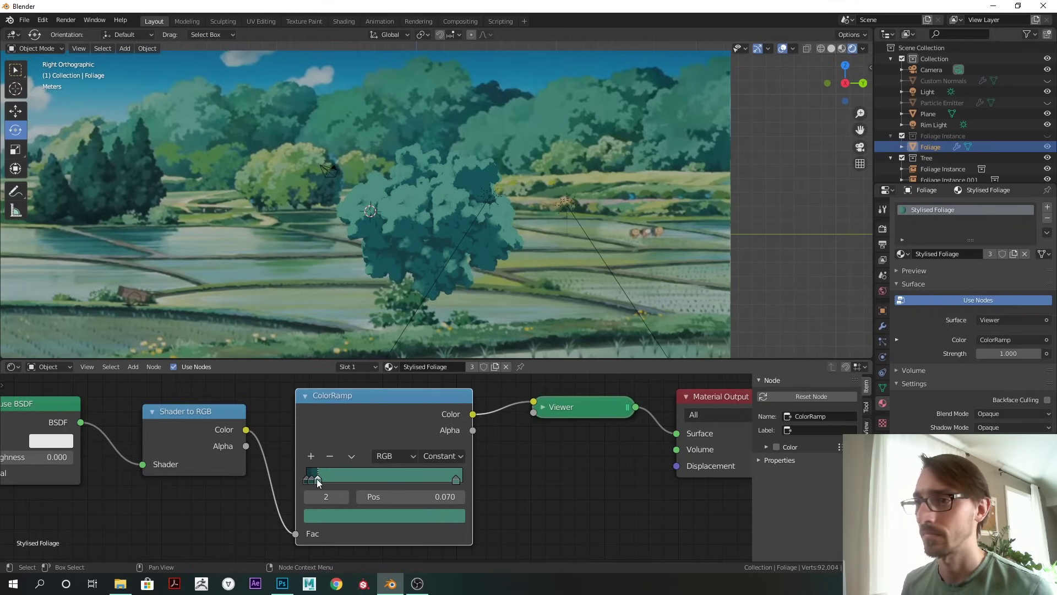
left_click(355, 518)
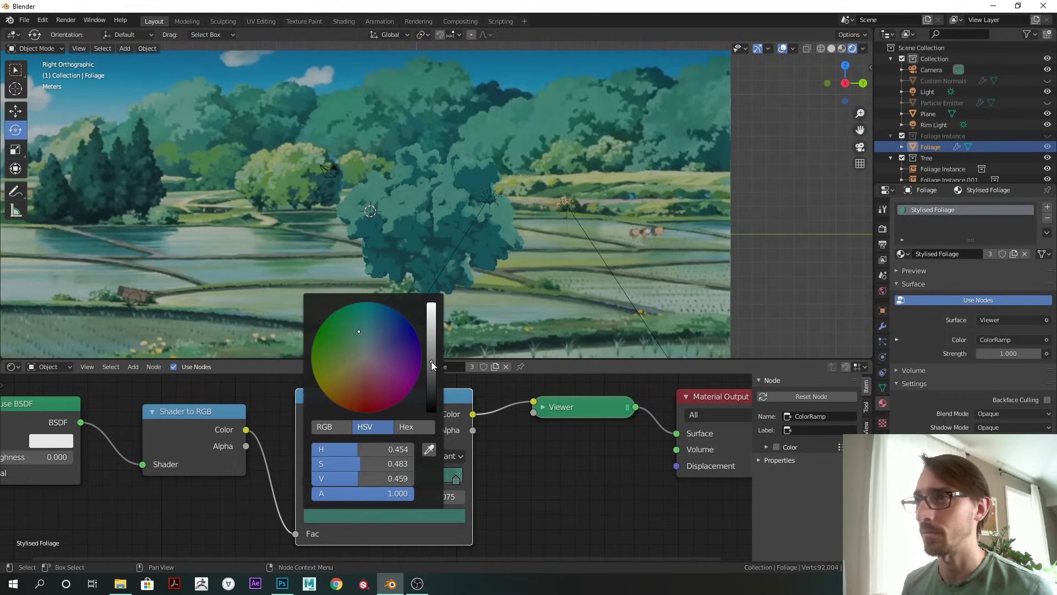
Step: Brighten the colour of ColorRamp stop 3 to an HSV value of about 0.554
left_click(454, 480)
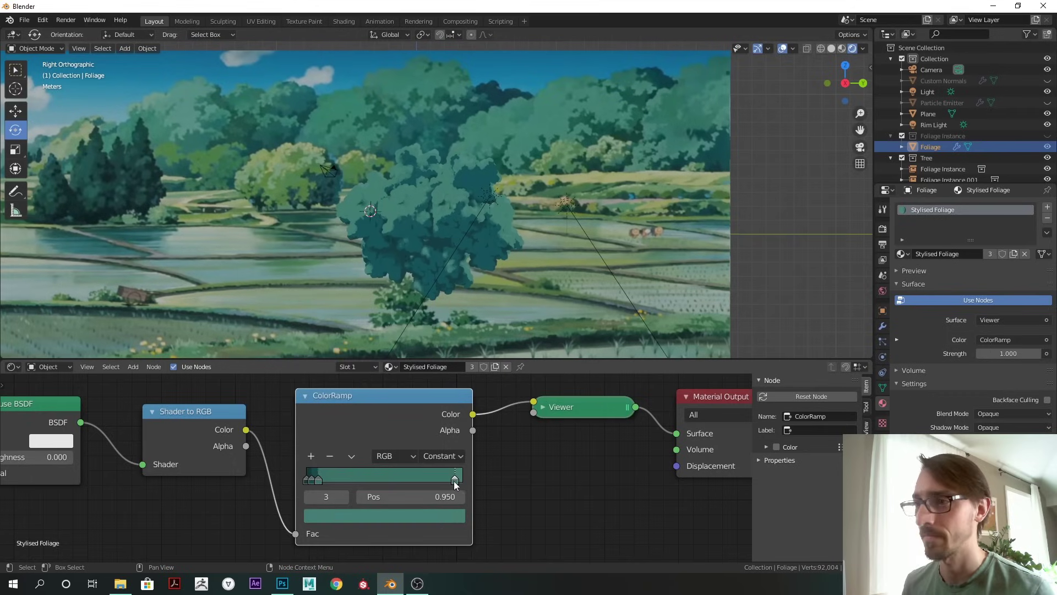
left_click(435, 516)
left_click(432, 351)
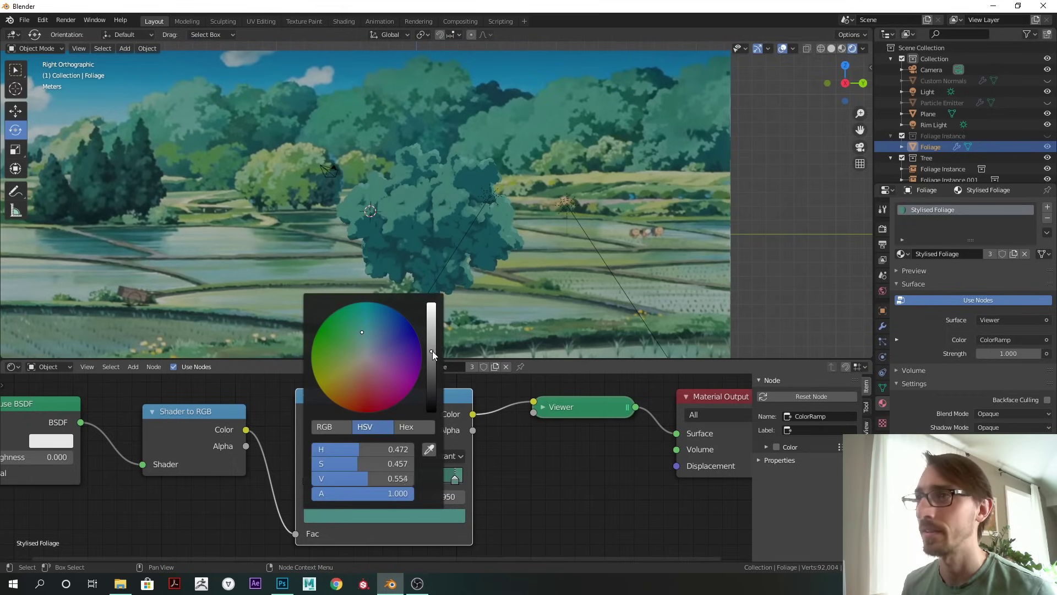
Step: Rotate the Rim Light by trackball -5.16° and 160°, and fine-tune it by 5.16° and -1.72°
left_click(934, 125)
left_click_drag(471, 216, 612, 210)
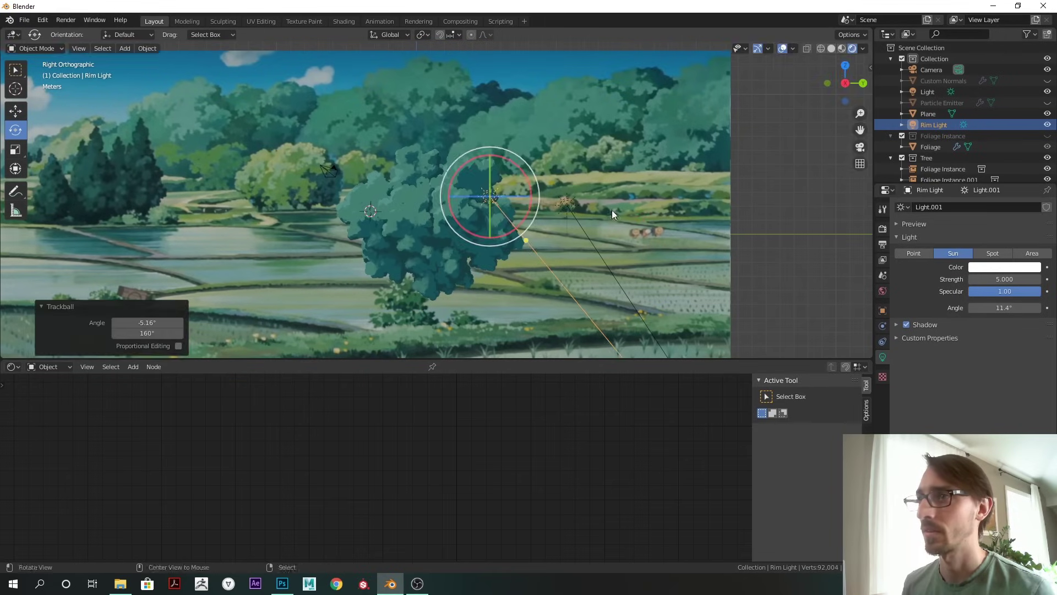
scroll(606, 212, "down", 1)
left_click_drag(477, 227, 510, 175)
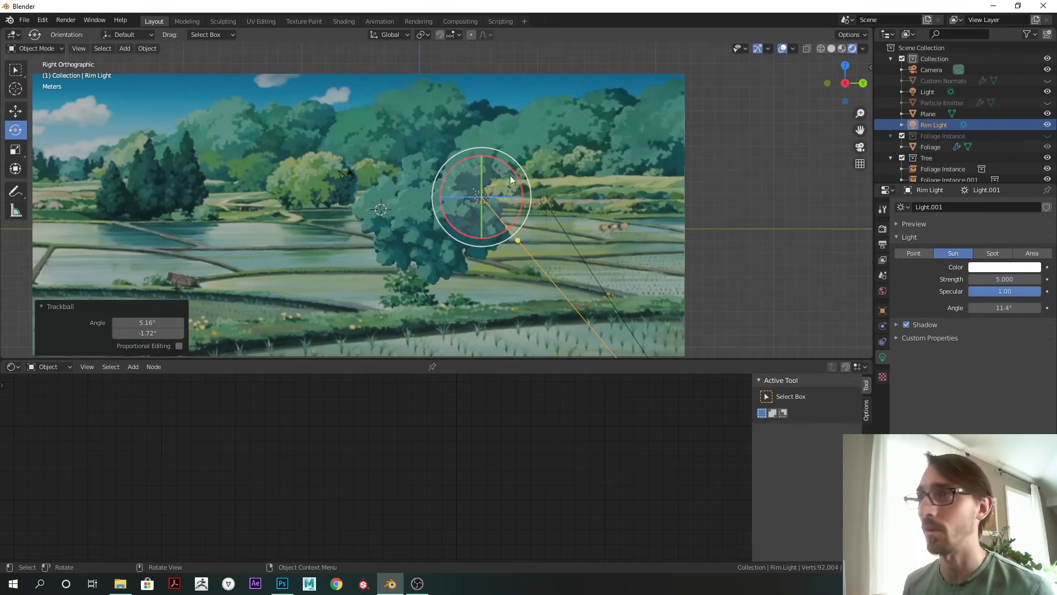
scroll(523, 229, "down", 3)
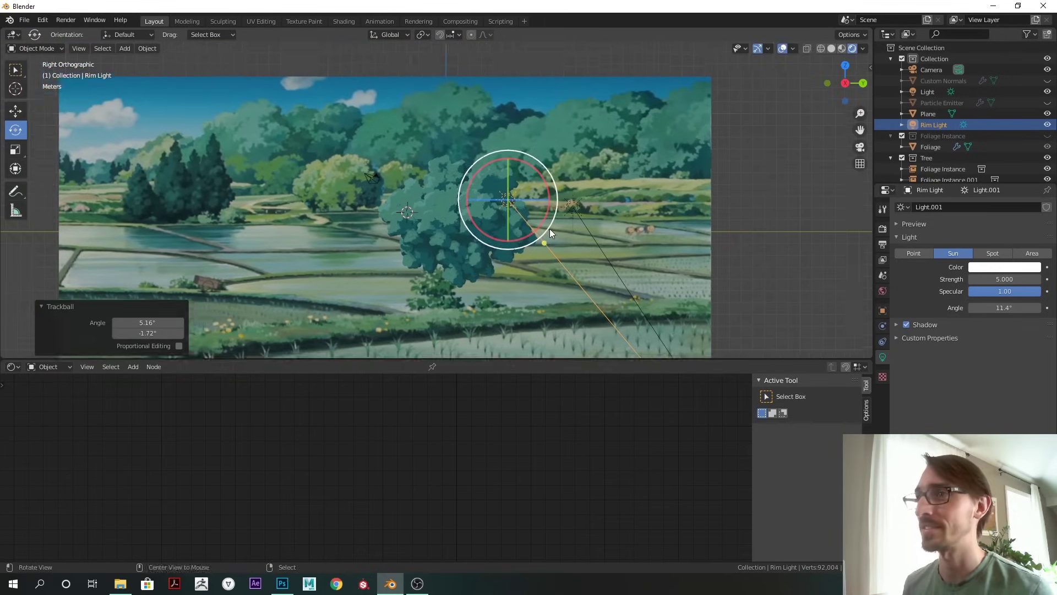
left_click(647, 203)
Step: Examine how the recoloured tree blends with the painted trees of the backdrop, up close and from a distance
scroll(644, 201, "up", 6)
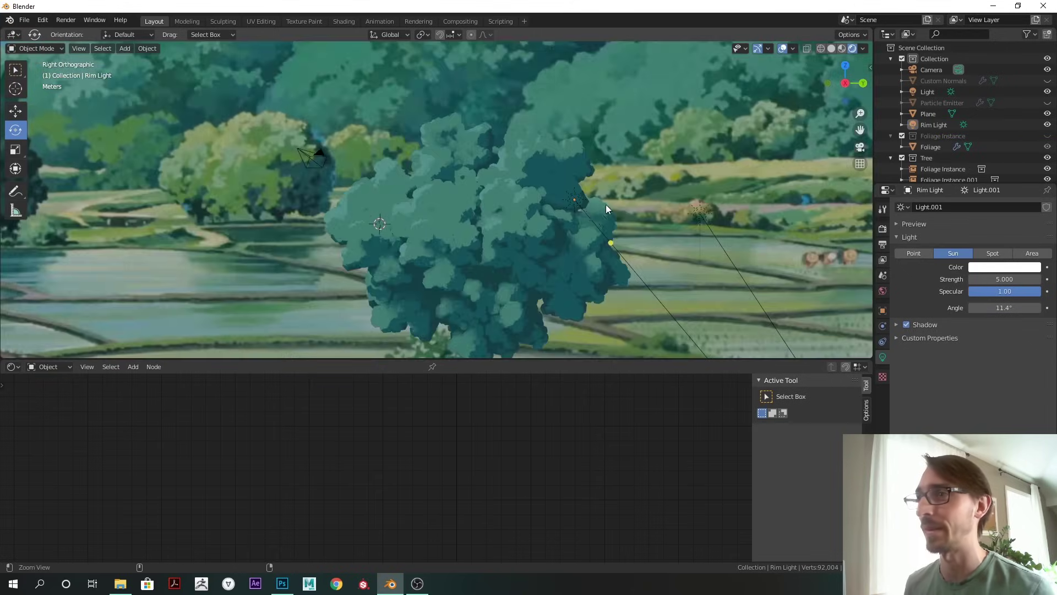
scroll(606, 208, "down", 3)
middle_click_drag(534, 229, 533, 202, "shift")
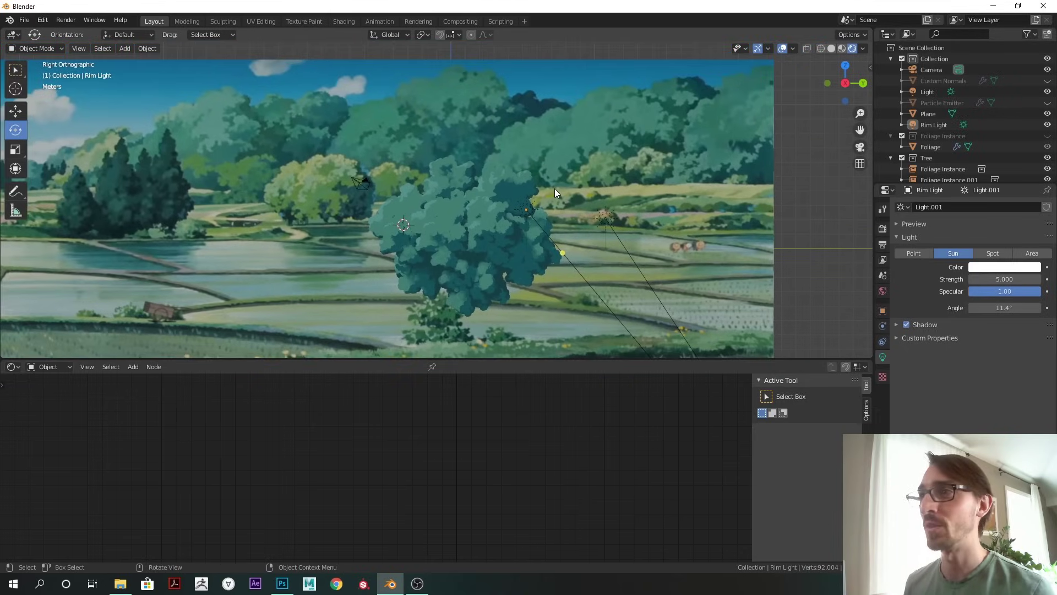
scroll(573, 204, "down", 2)
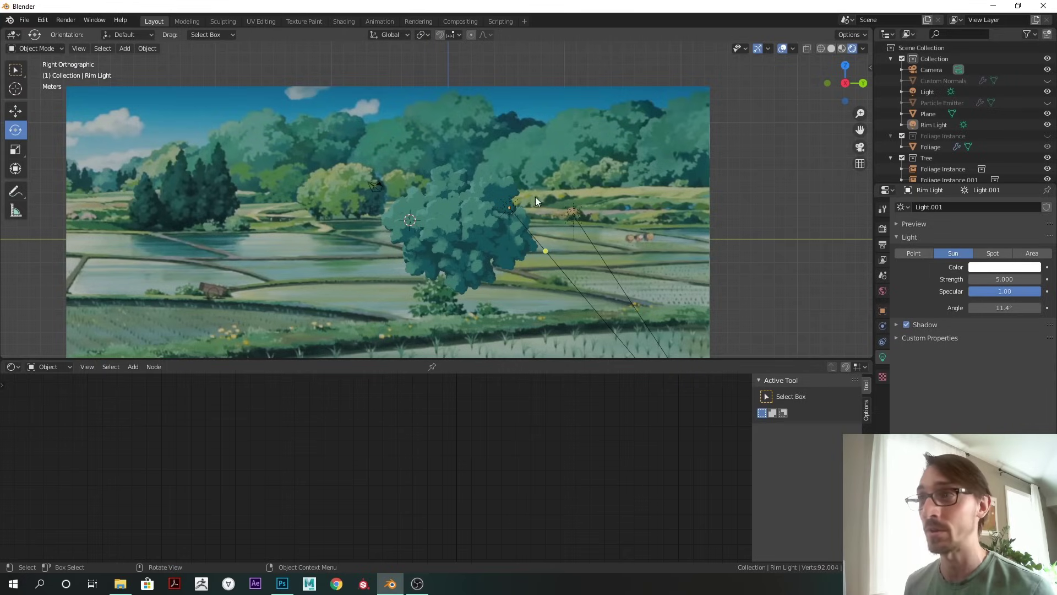
middle_click_drag(283, 197, 307, 197, "shift")
scroll(392, 177, "up", 5)
scroll(347, 204, "down", 1)
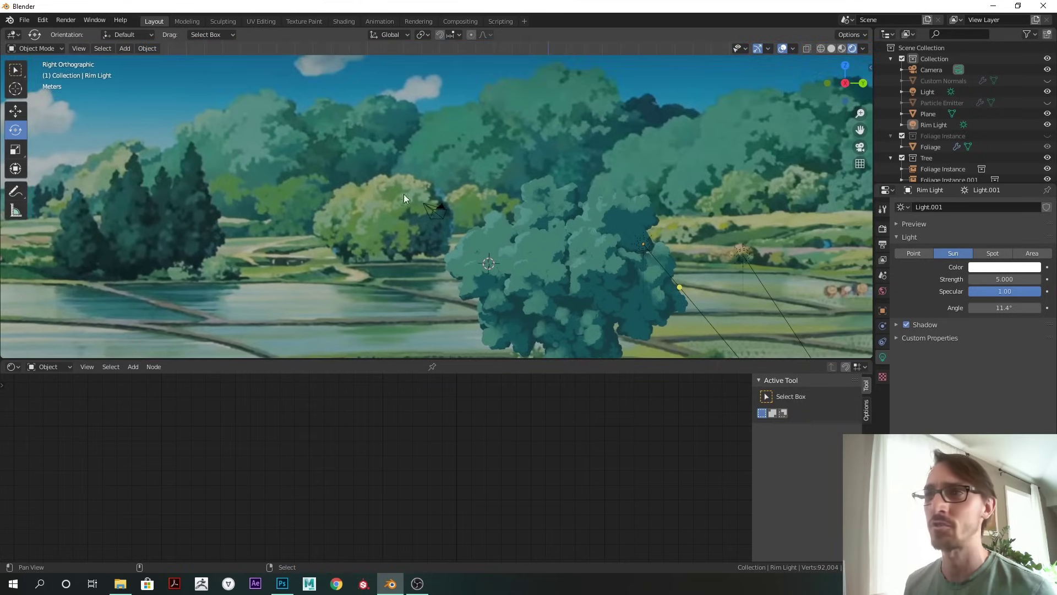
middle_click_drag(388, 193, 344, 187, "shift")
middle_click_drag(346, 223, 281, 237, "ctrl")
middle_click_drag(432, 226, 456, 185, "shift")
middle_click_drag(456, 185, 421, 207, "ctrl")
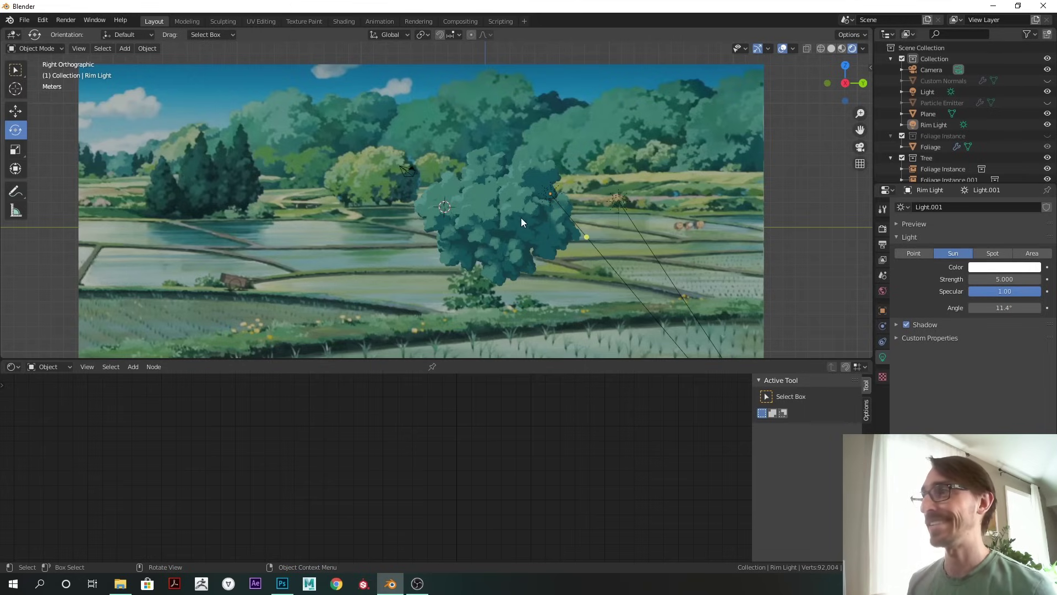
Step: Try a duplicate of Foliage Instance.003 placed beside the tree, and delete the copy
left_click(931, 147)
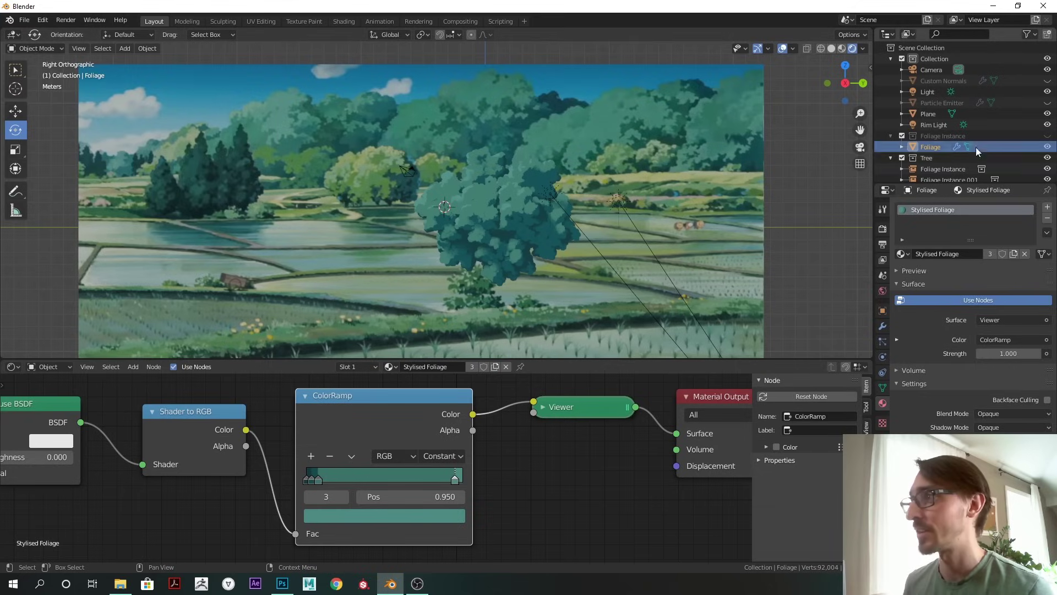
scroll(943, 110, "down", 2)
left_click(936, 128)
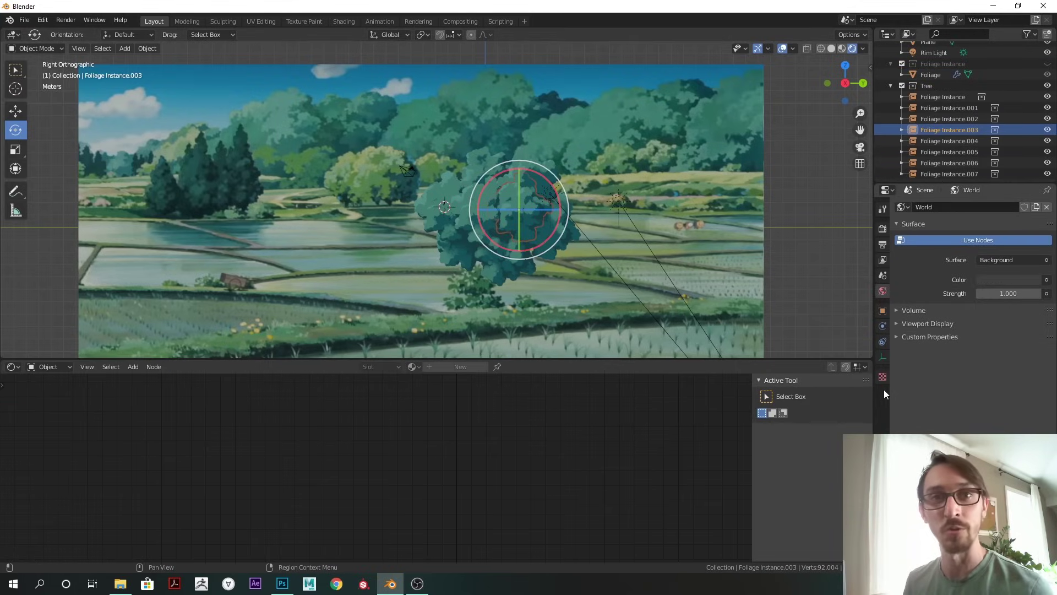
key("shift+d")
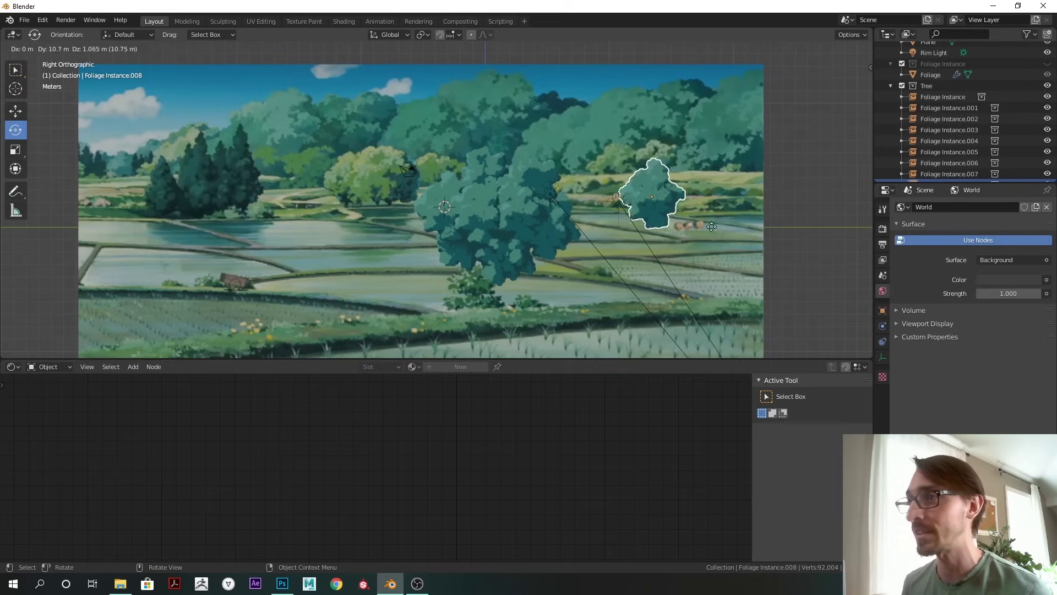
left_click(758, 192)
left_click(795, 232)
left_click(709, 186)
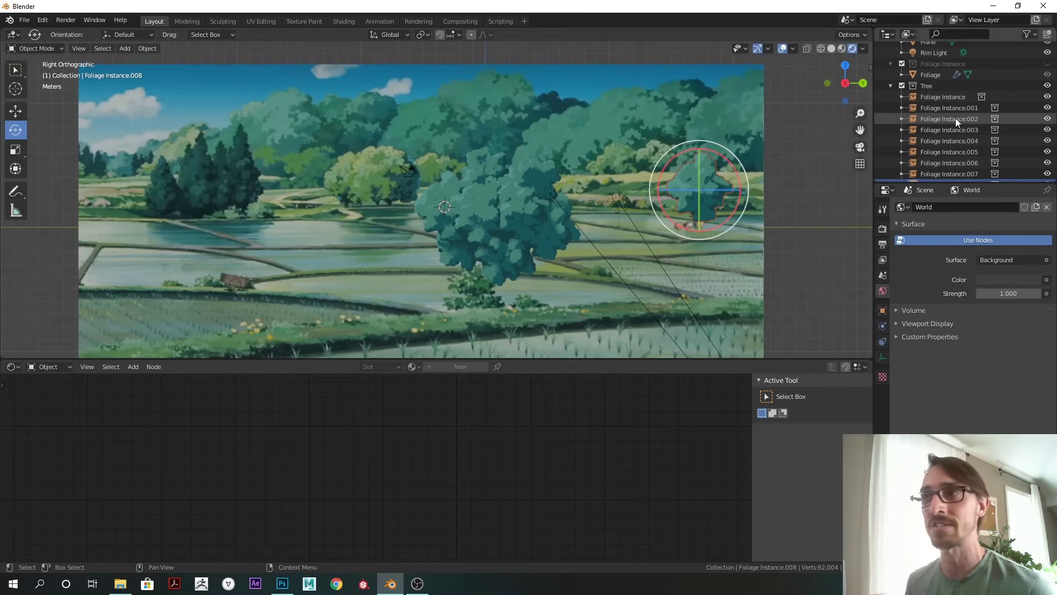
left_click(716, 204)
key("Delete")
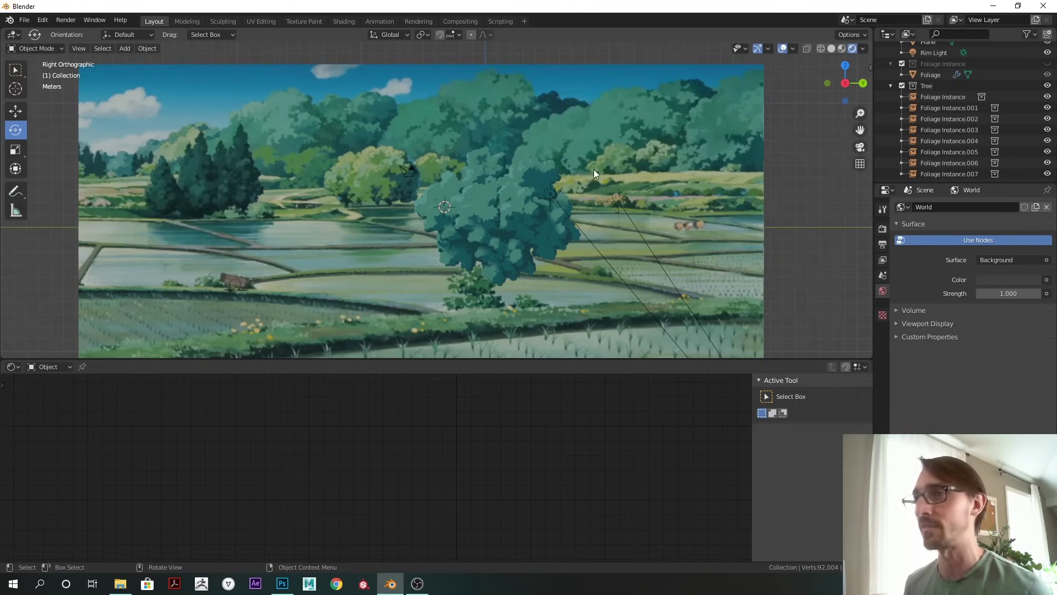
Step: Enlarge the node area of the Foliage object's material and duplicate its ColorRamp node below the original
scroll(567, 185, "up", 3)
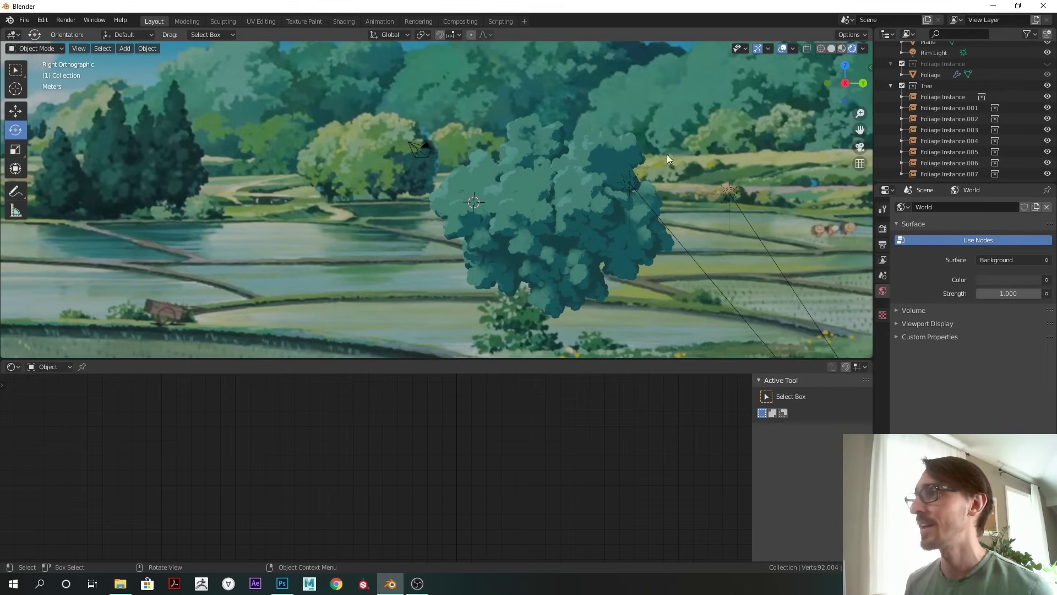
scroll(936, 104, "up", 2)
left_click(931, 104)
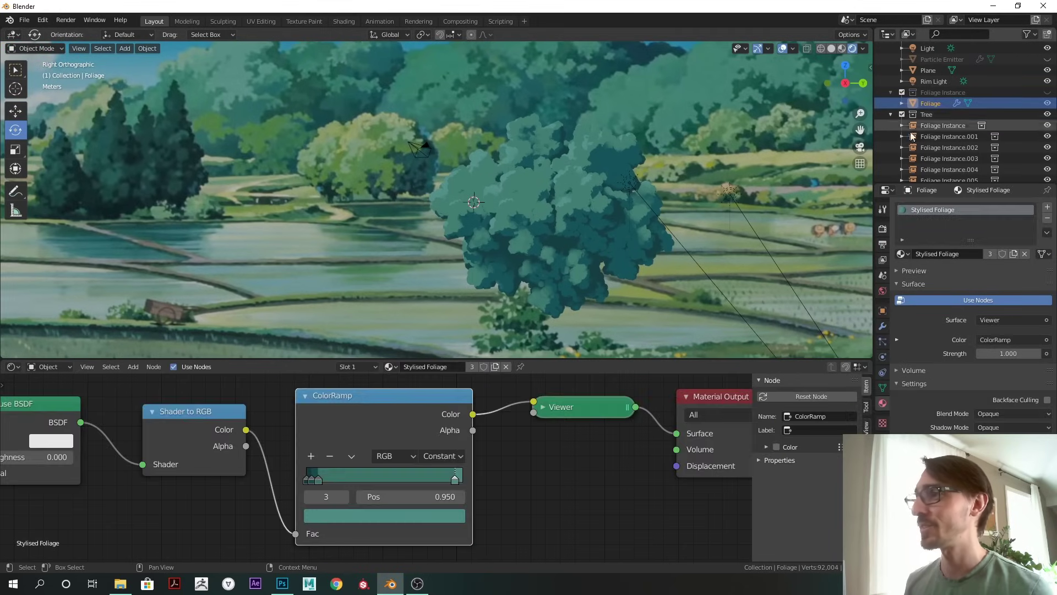
left_click_drag(531, 359, 539, 246)
scroll(541, 374, "down", 2)
middle_click_drag(542, 375, 513, 362)
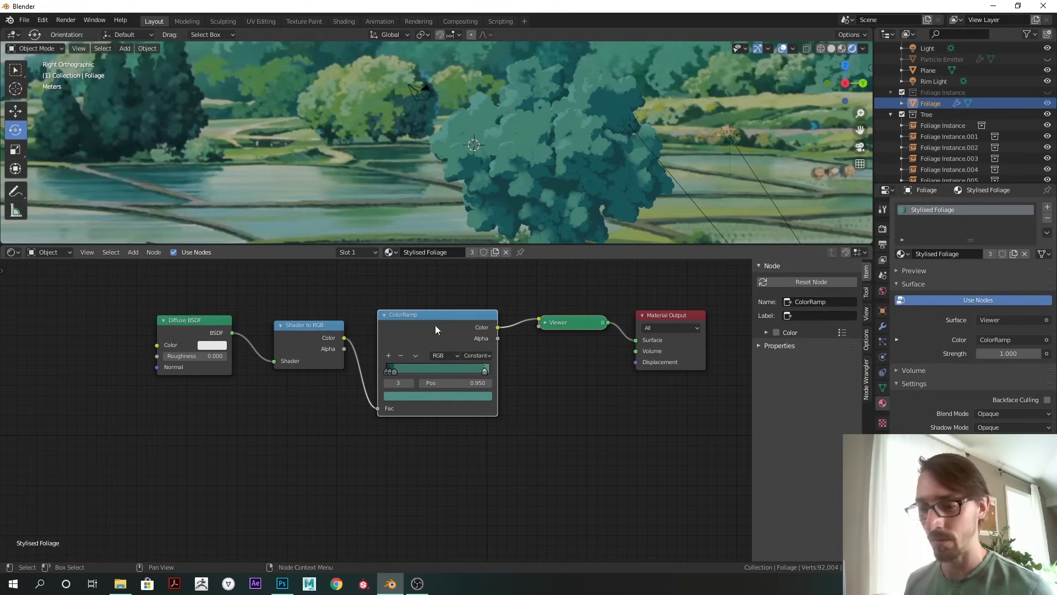
key("shift+d")
left_click(523, 460)
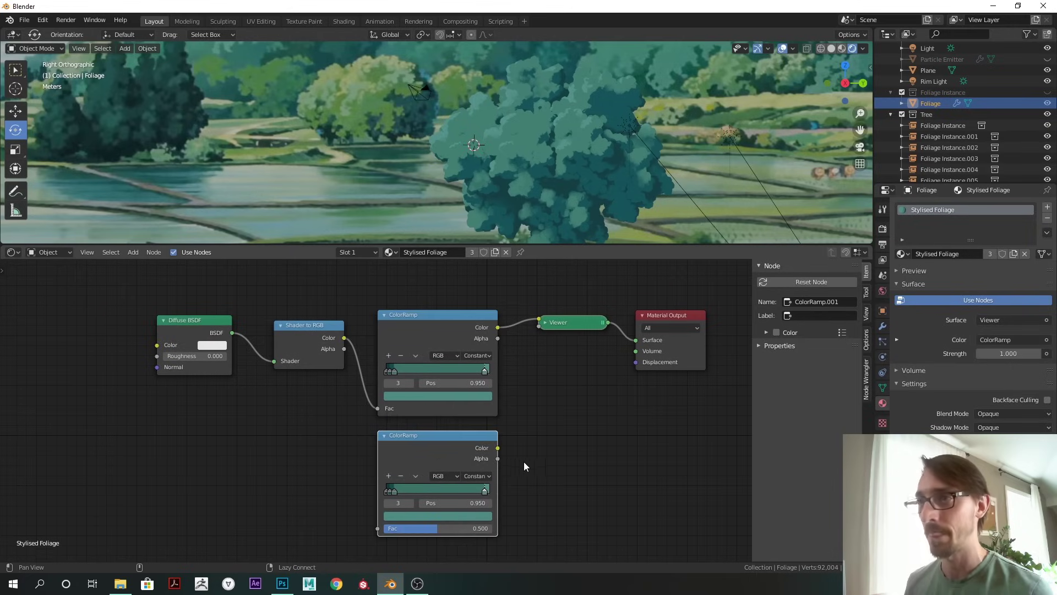
Step: Recolour stop 3 of the duplicated ColorRamp with a yellow-green sampled from the highlights of the bright backdrop tree
middle_click_drag(524, 461, 522, 444)
middle_click_drag(427, 157, 513, 173, "shift")
scroll(522, 408, "up", 2)
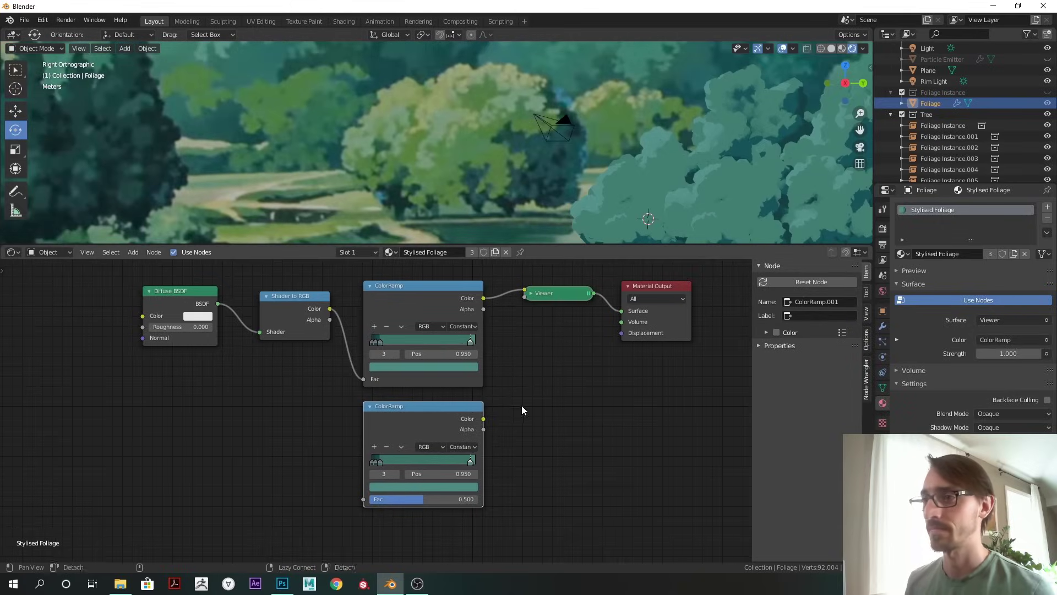
scroll(563, 439, "up", 1)
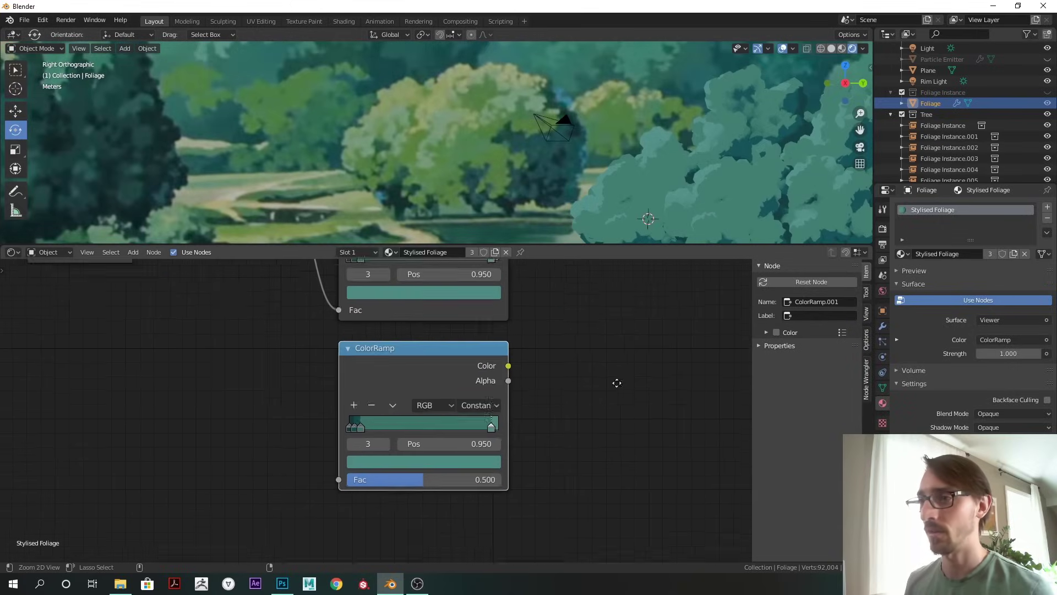
left_click(495, 468)
left_click(470, 398)
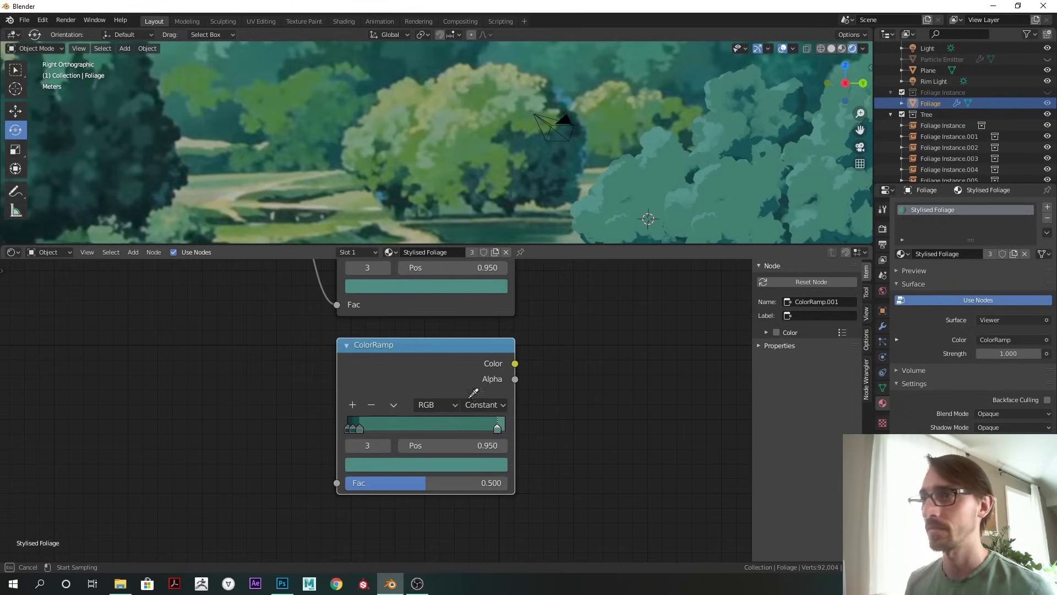
left_click(410, 94)
Step: Recolour stop 2 of the duplicated ColorRamp with a mid green sampled from the body of the bright backdrop tree
left_click(359, 428)
left_click(401, 468)
left_click(471, 397)
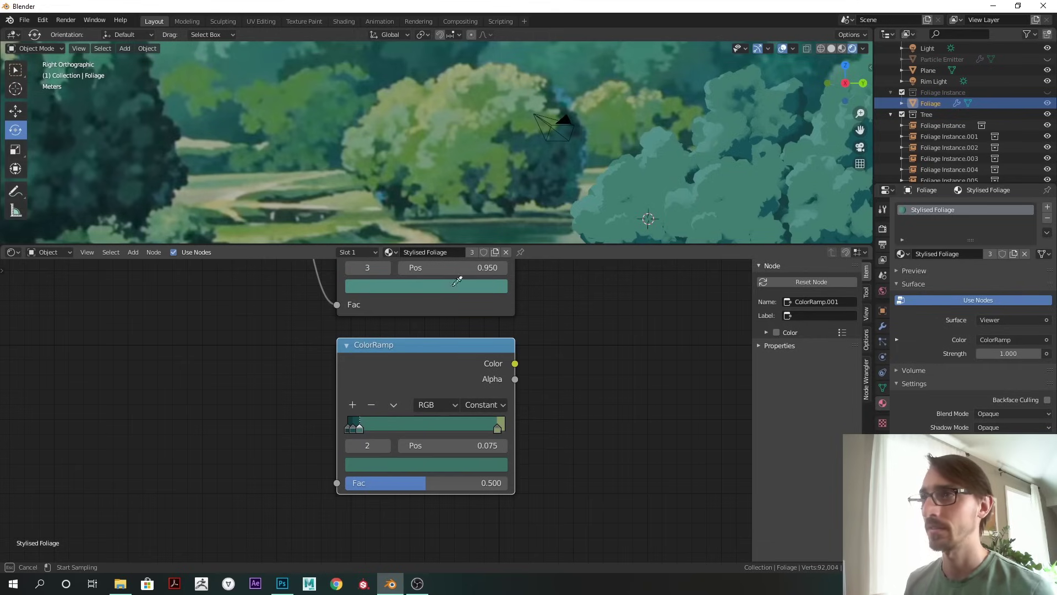
left_click(490, 130)
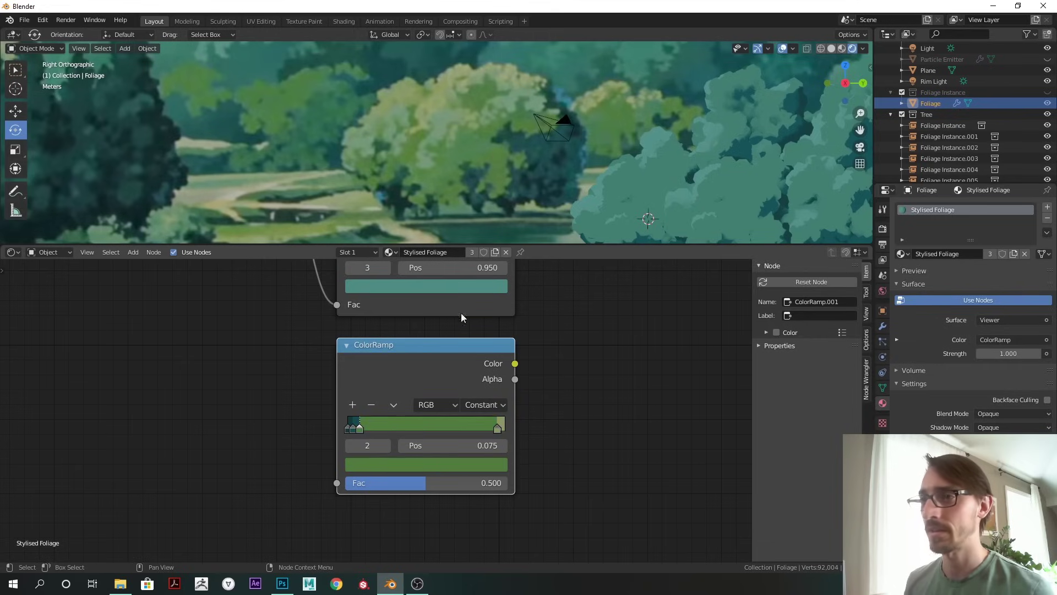
Step: Recolour stop 1 of the duplicated ColorRamp with a dark teal sampled from the shaded side of the bright backdrop tree
left_click(352, 428)
left_click(379, 464)
left_click(474, 396)
left_click(549, 151)
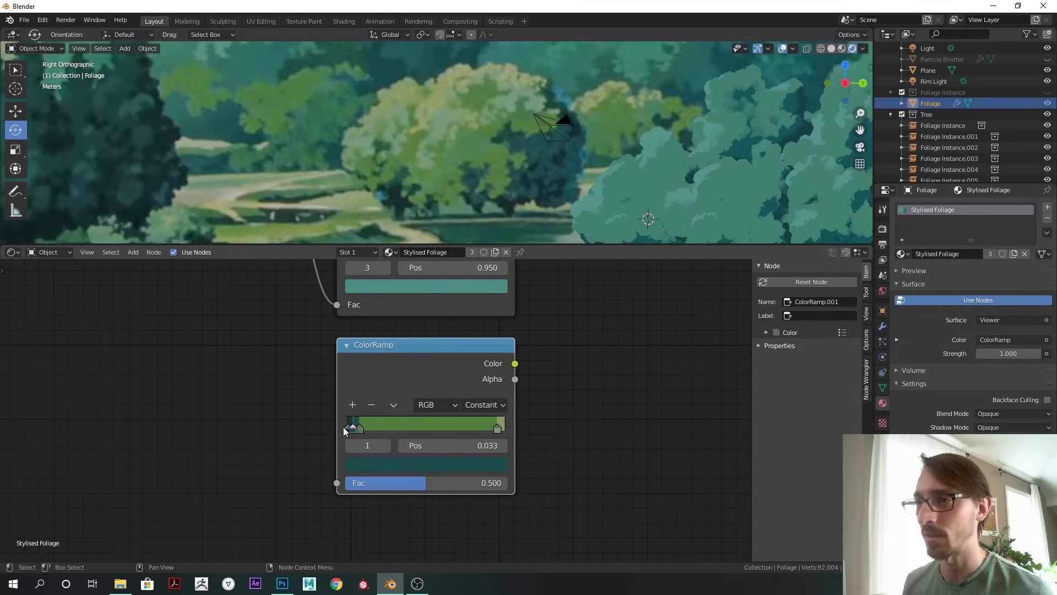
Step: Recolour stop 0 of the duplicated ColorRamp with the deepest shadow tone from the underside of the bright backdrop tree
left_click(348, 428)
left_click(405, 464)
left_click(471, 398)
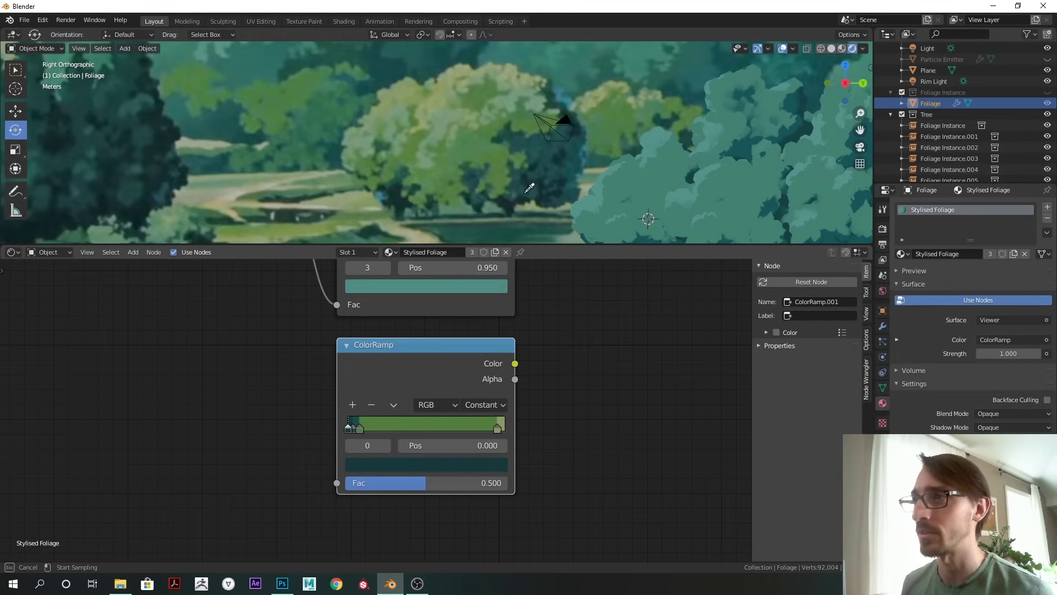
left_click(543, 182)
Step: Connect the Color output of Shader to RGB to the Fac input of the duplicated ColorRamp
scroll(628, 134, "down", 4)
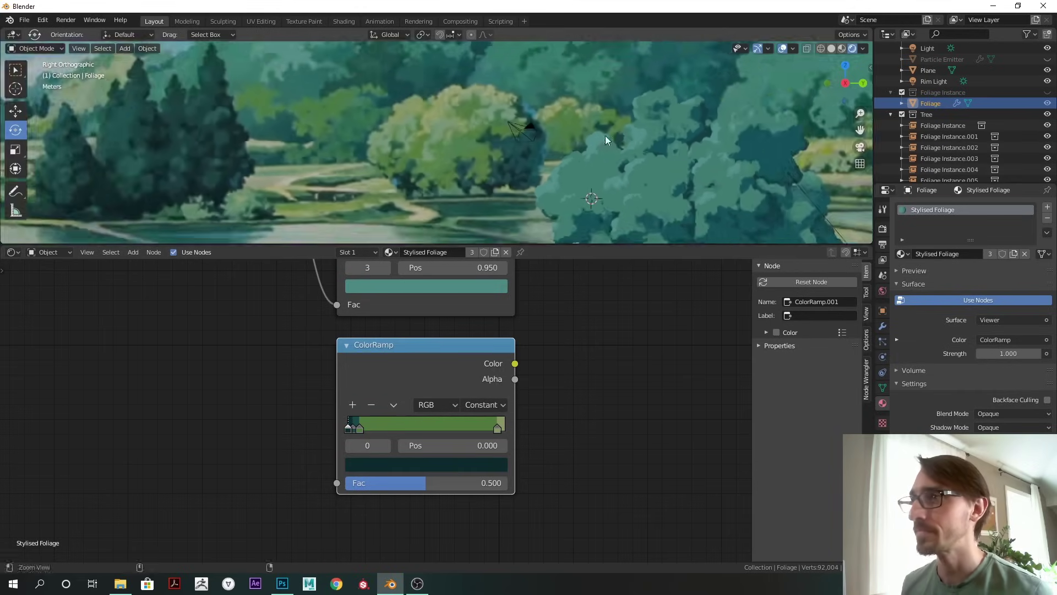
middle_click_drag(585, 296, 568, 391)
scroll(479, 397, "down", 1)
middle_click_drag(479, 397, 517, 349)
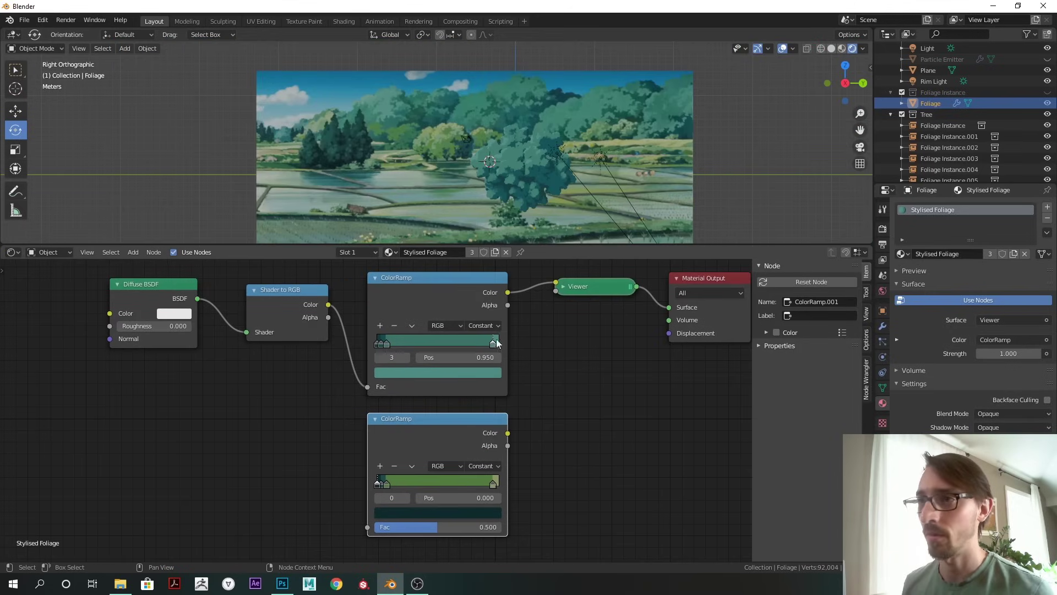
right_click_drag(302, 306, 393, 454, "alt+shift")
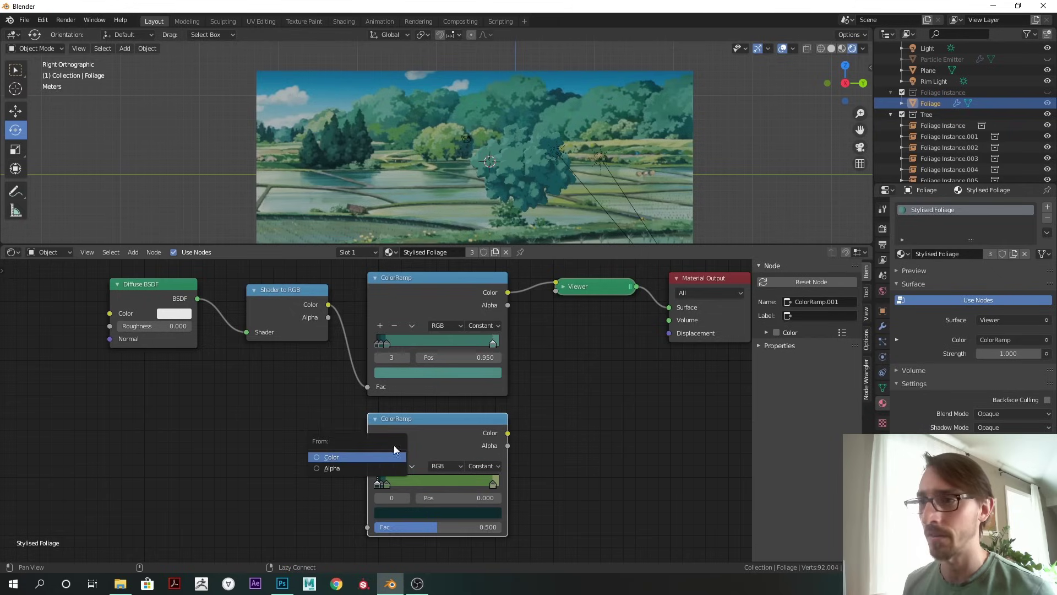
left_click(388, 455)
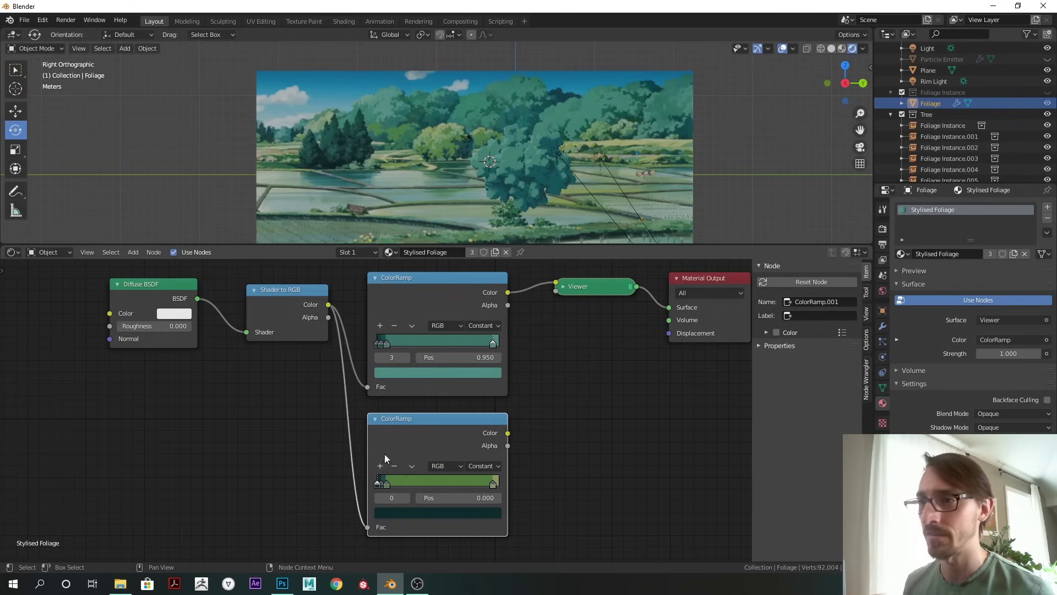
Step: Compare the teal and green ColorRamps on the tree by alternately previewing them through the Viewer, ending with the green one
left_click(451, 426, "ctrl+shift")
left_click(461, 353, "ctrl+shift")
left_click(453, 419, "ctrl+shift")
left_click(442, 298, "ctrl+shift")
left_click(431, 427, "ctrl+shift")
left_click(428, 388, "ctrl+shift")
left_click(432, 426, "ctrl+shift")
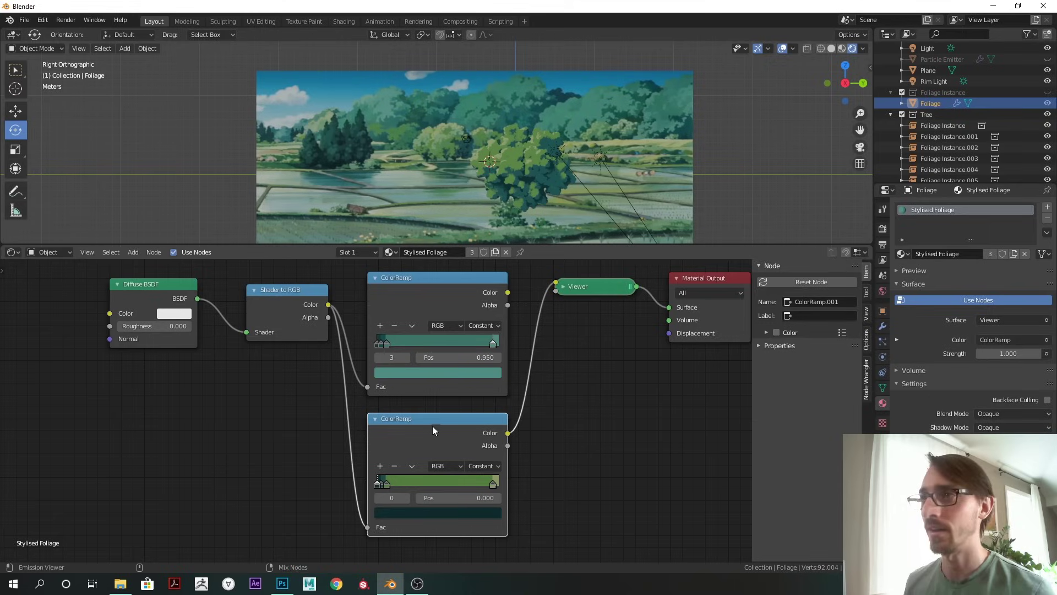
left_click(451, 300, "ctrl+shift")
left_click(435, 441, "ctrl+shift")
left_click(455, 302, "ctrl+shift")
left_click(438, 426, "ctrl+shift")
left_click(438, 391, "ctrl+shift")
left_click(435, 434, "ctrl+shift")
left_click(450, 392, "ctrl+shift")
left_click(441, 432, "ctrl+shift")
left_click(500, 168)
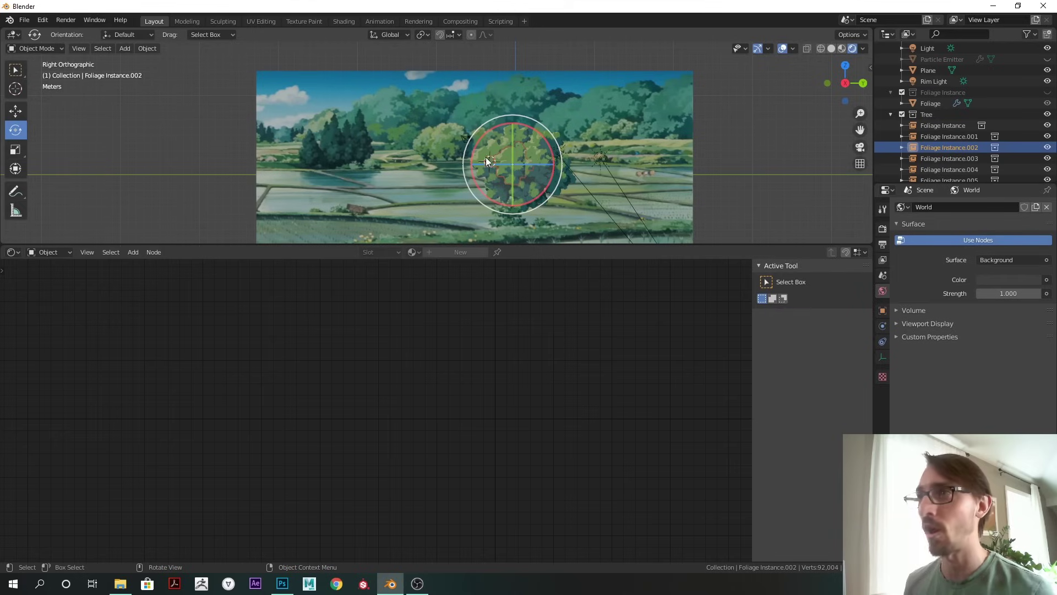
Step: Add an Object Info node to the Foliage object's Stylised Foliage material, placing it in the free space below Shader to RGB
mouse_move(567, 171)
middle_mouse_down("shift")
mouse_move(538, 150)
mouse_move(550, 159)
middle_mouse_up("shift")
left_click(931, 104)
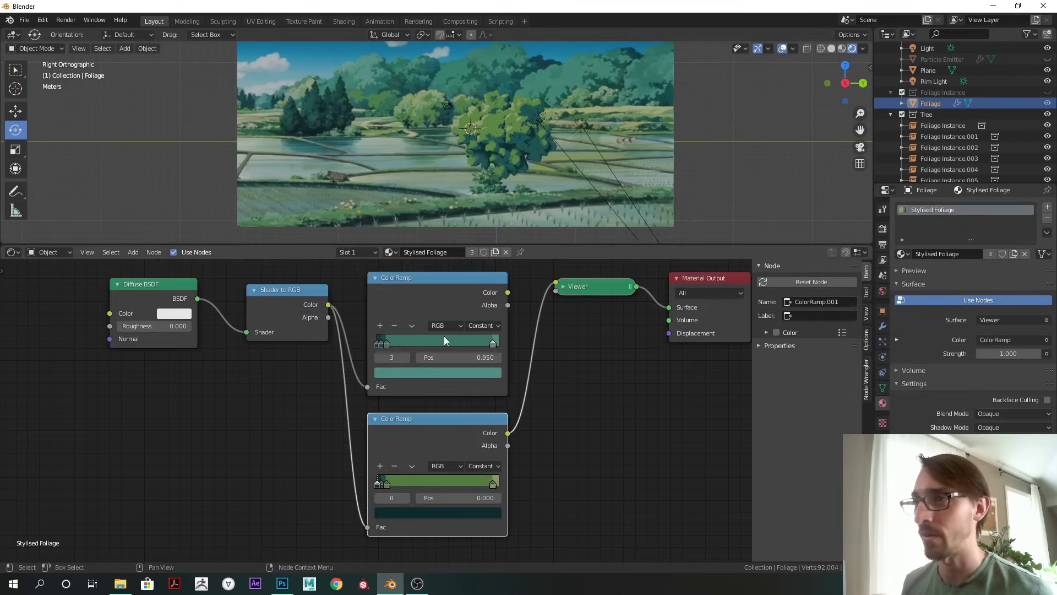
scroll(322, 401, "down", 1)
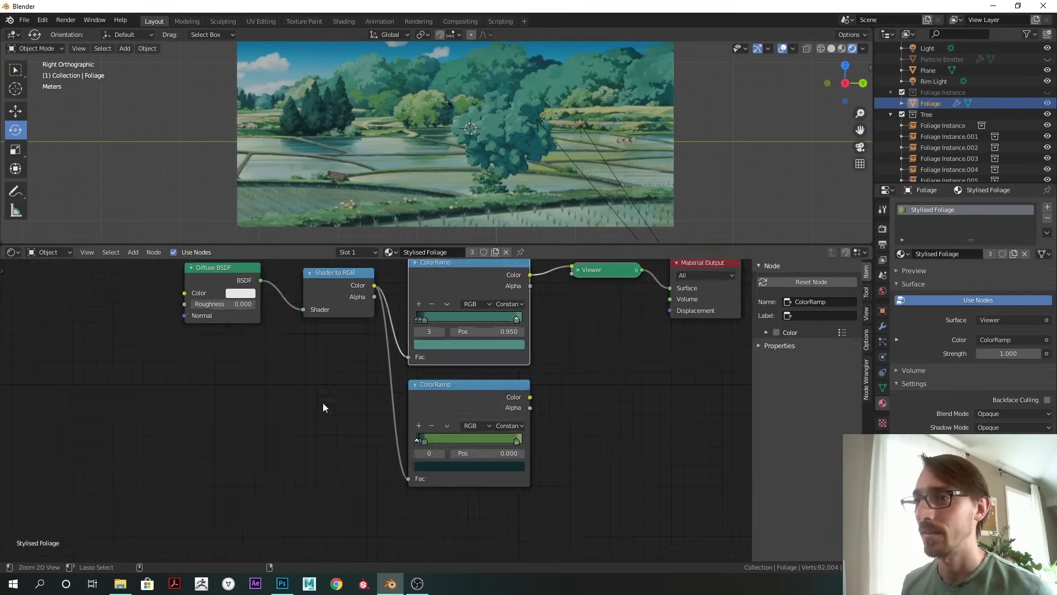
key("shift+a")
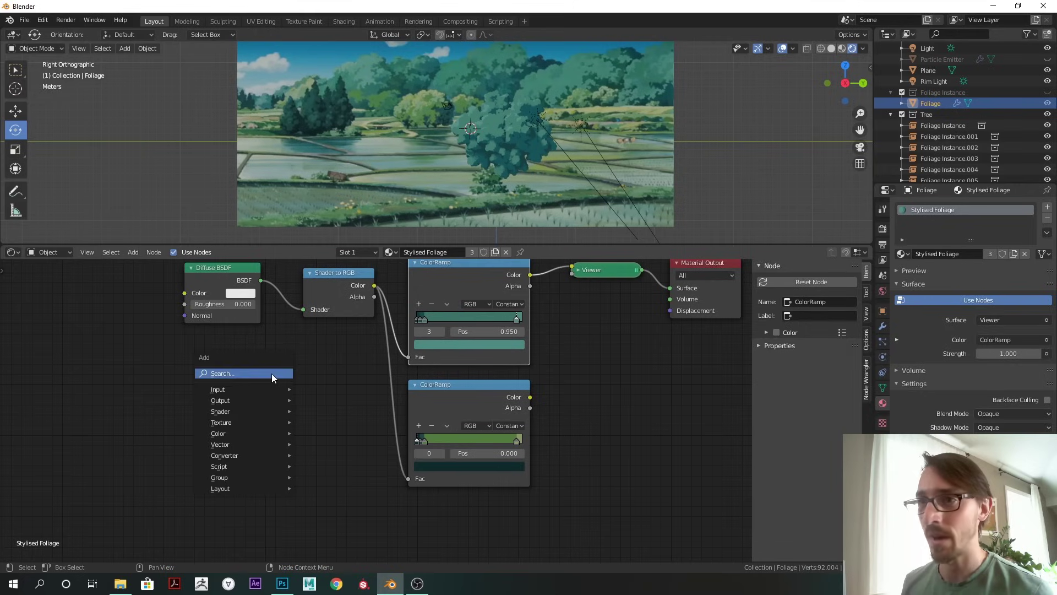
left_click(272, 374)
type("obj")
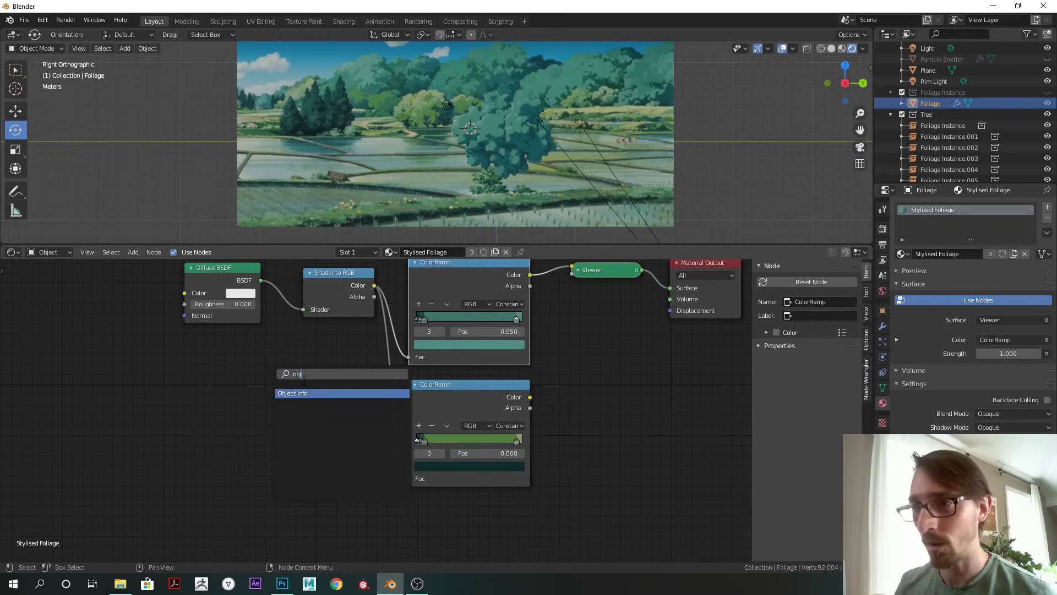
key("Return")
left_click(274, 384)
scroll(278, 393, "up", 1)
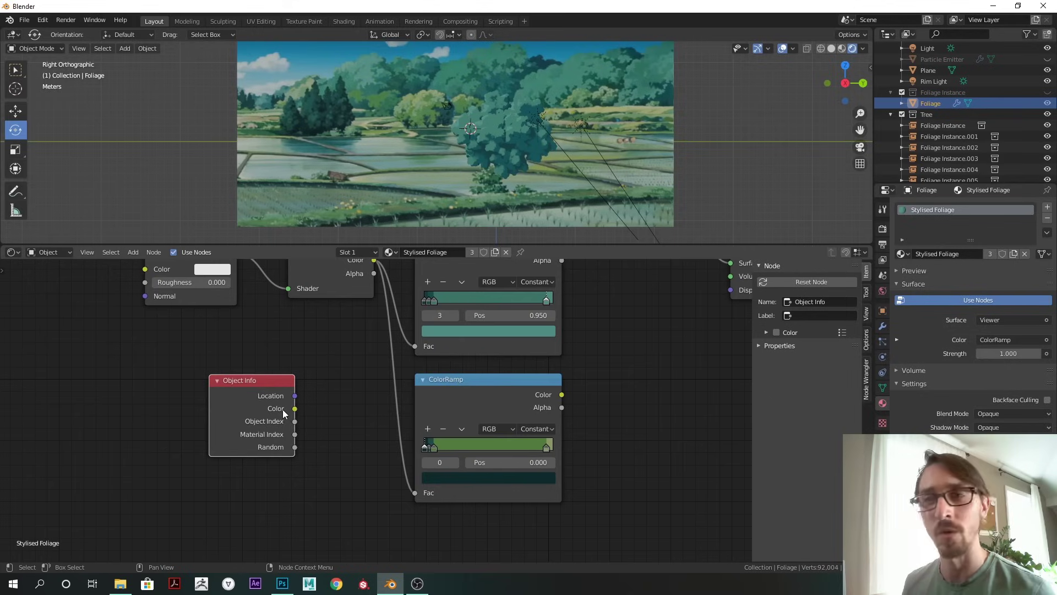
Step: Duplicate a foliage instance at the tree's edge and place the copy about 10.7 m away along negative Y and 1 m lower
scroll(531, 132, "up", 2)
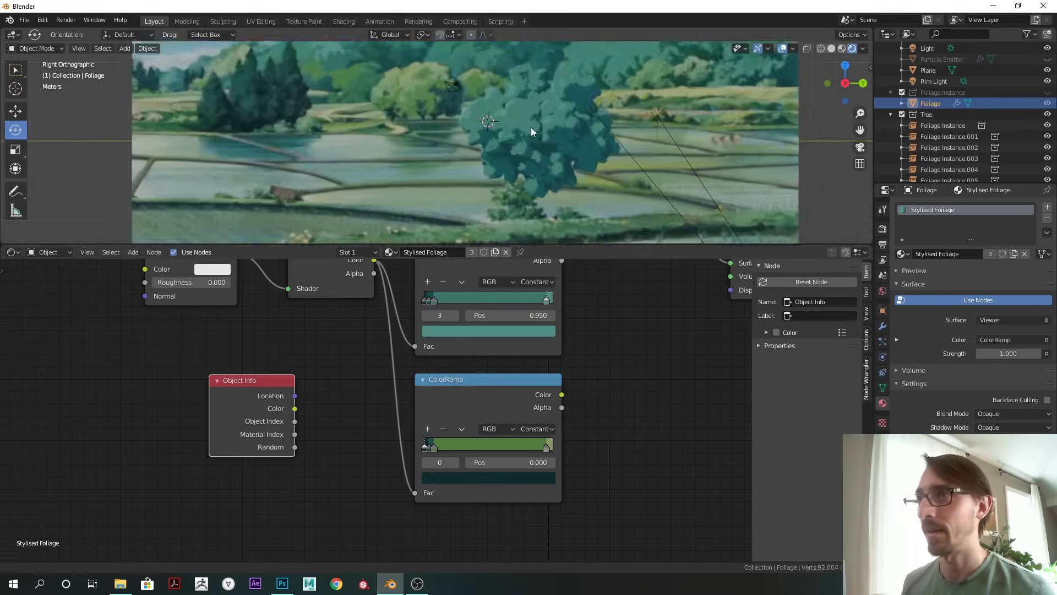
scroll(531, 128, "up", 1)
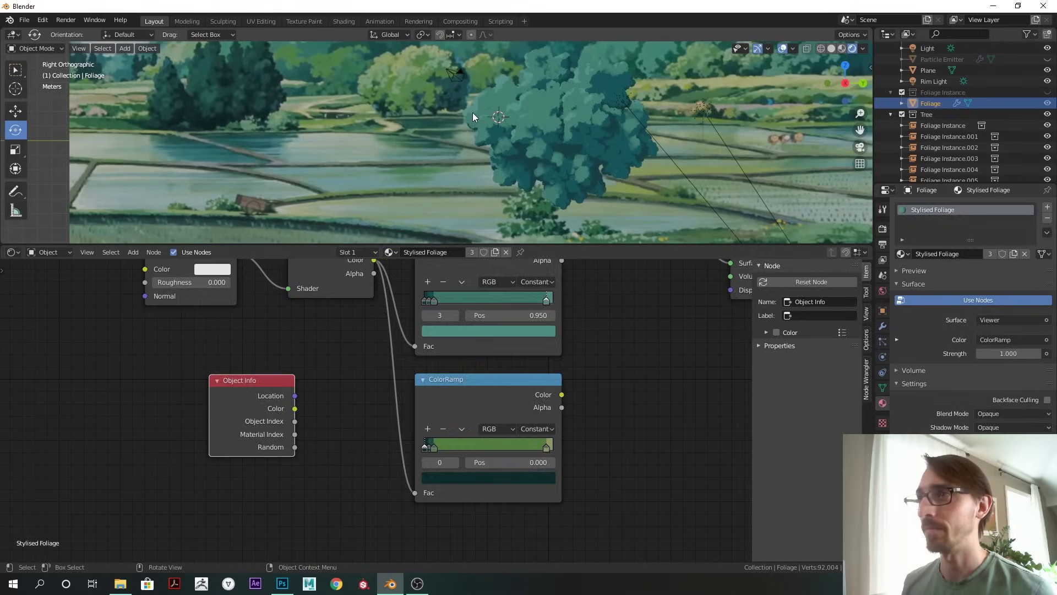
left_click(474, 113)
key("shift+d")
left_click(420, 130)
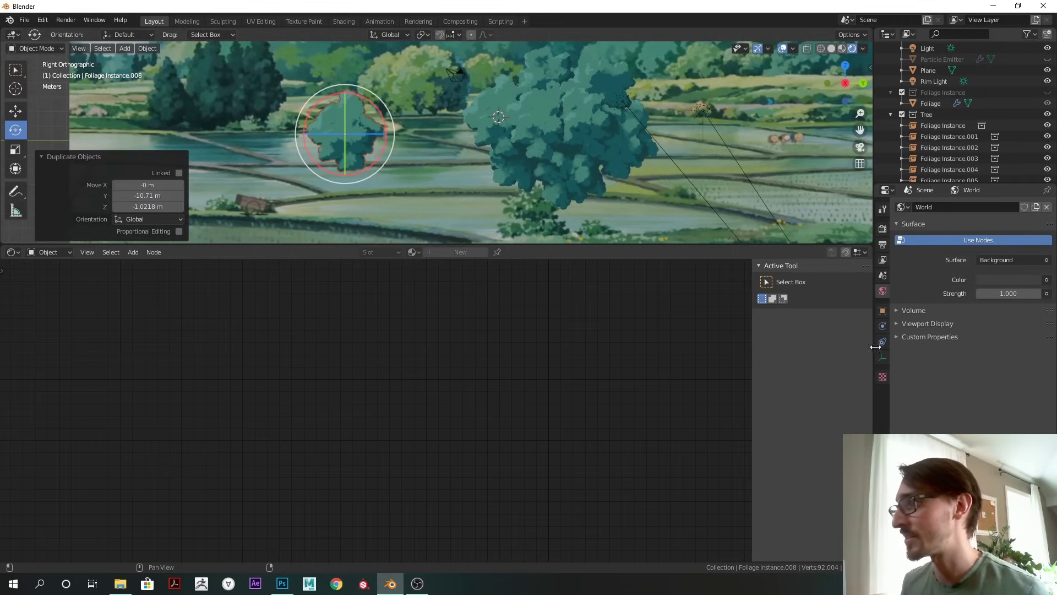
Step: Tint the duplicated foliage instance's viewport display colour a very pale lilac
left_click(883, 311)
mouse_move(949, 184)
left_mouse_down()
mouse_move(947, 142)
mouse_move(946, 178)
left_mouse_up()
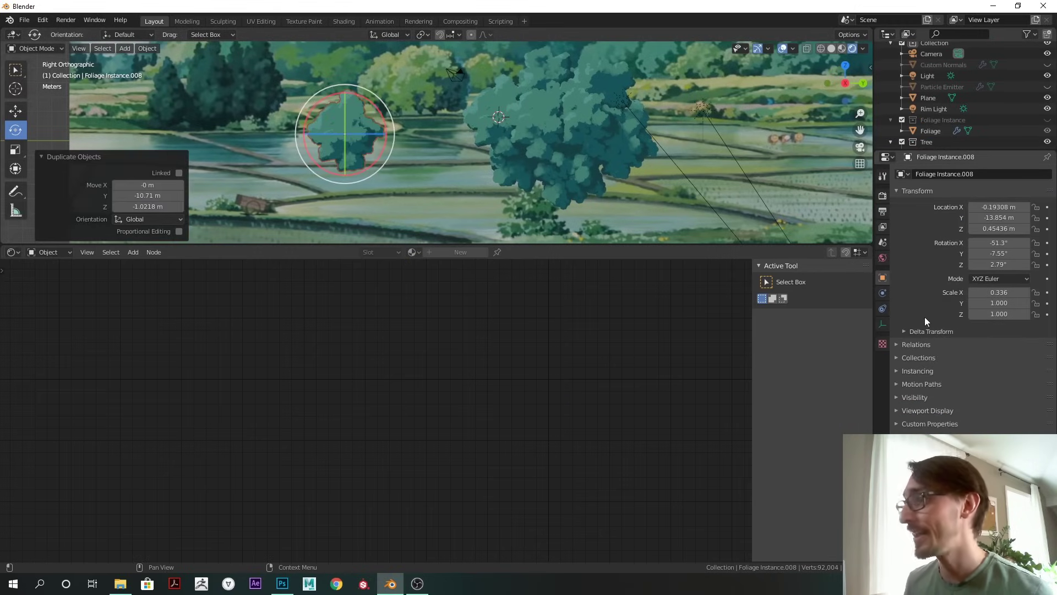
left_click(921, 406)
left_click_drag(930, 148, 939, 63)
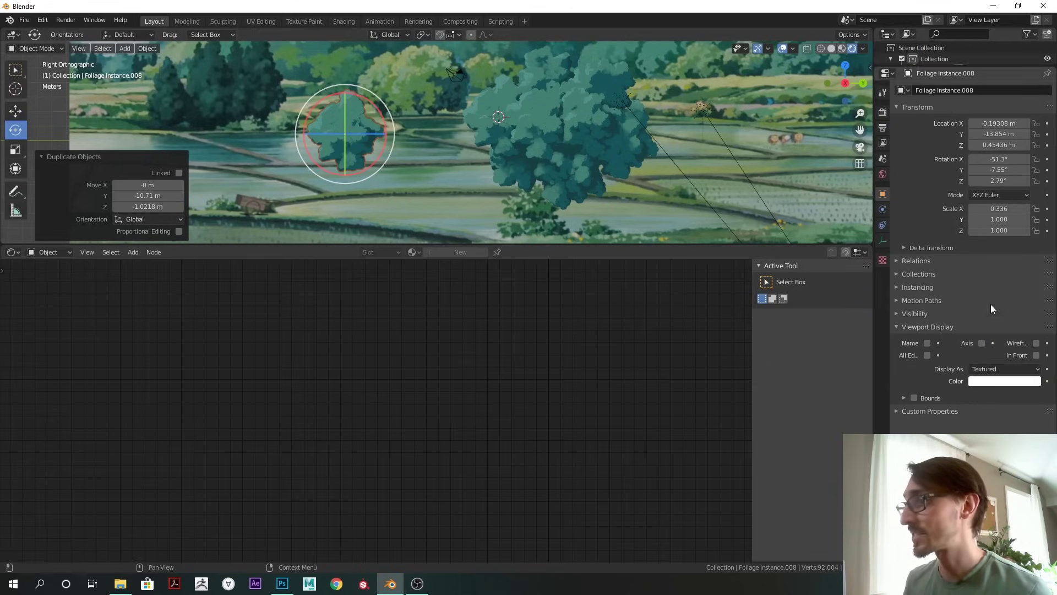
left_click(996, 386)
mouse_move(999, 260)
left_mouse_down()
mouse_move(989, 252)
mouse_move(988, 263)
left_mouse_up()
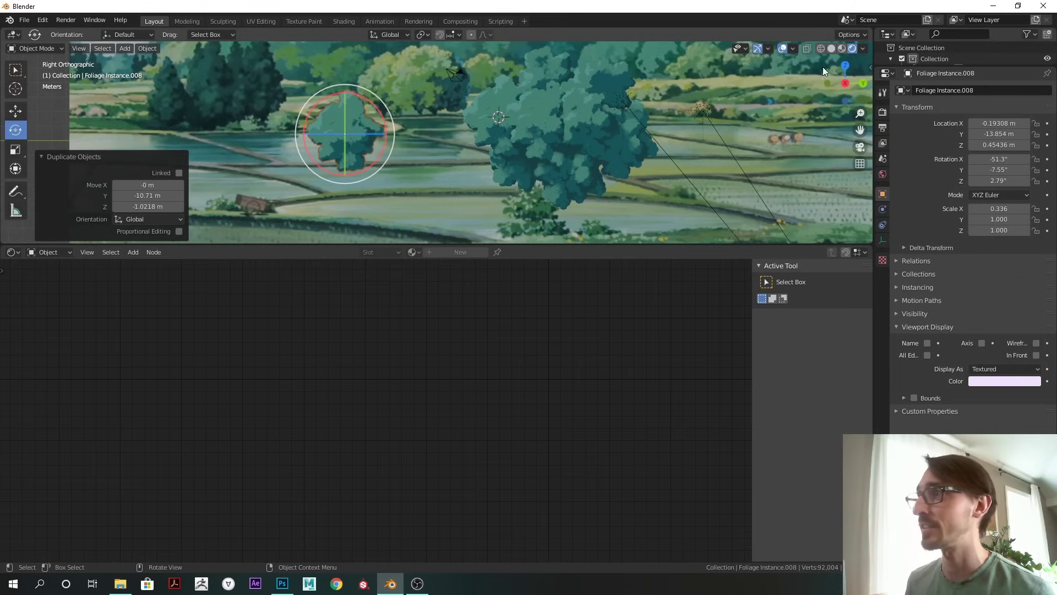
Step: Preview the scene in solid shading with the viewport colour mode set to Object
left_click(832, 48)
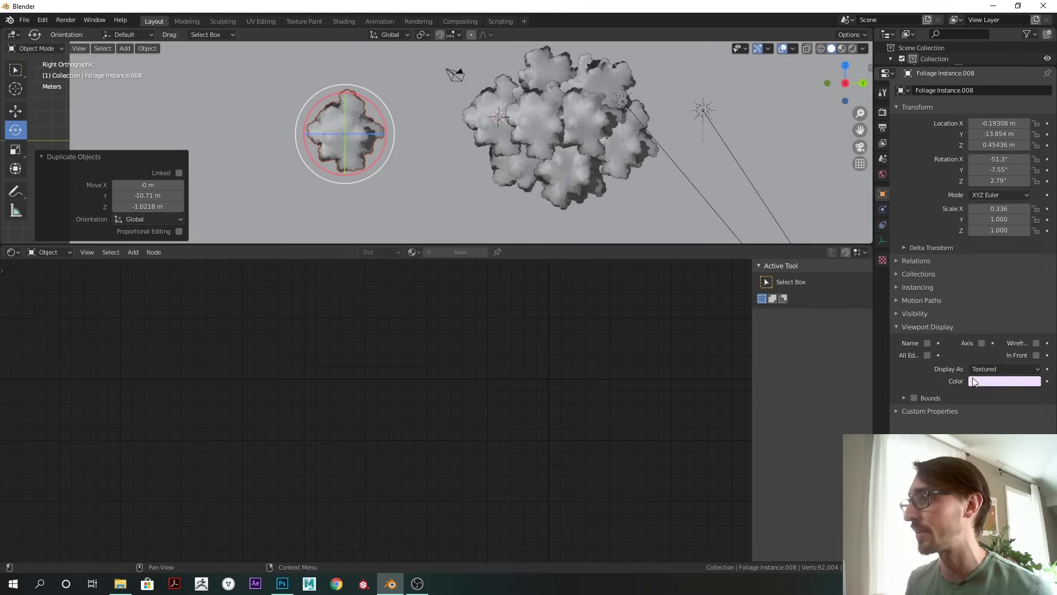
left_click(863, 48)
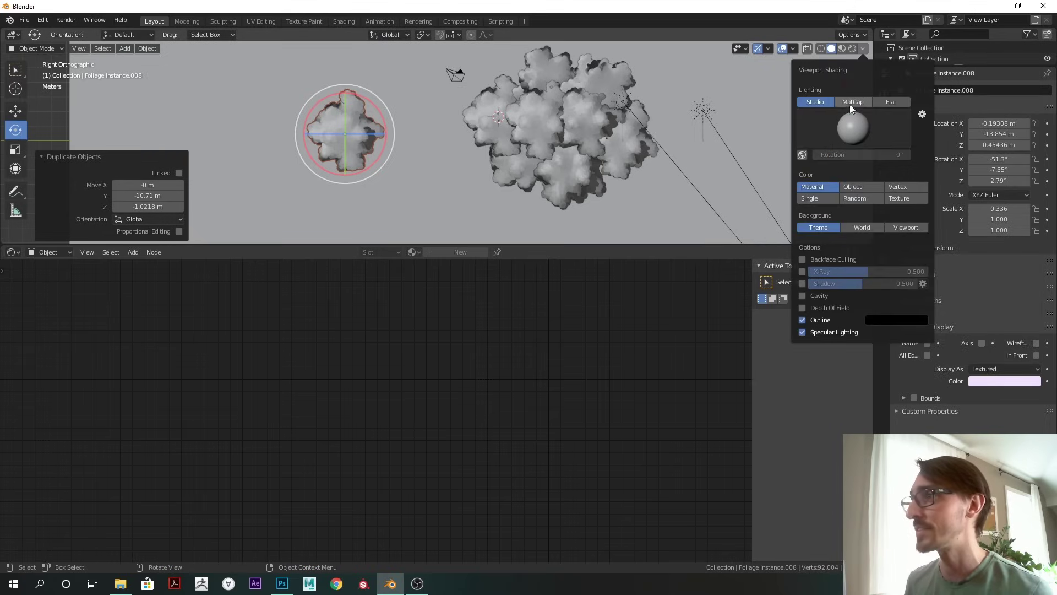
left_click(857, 186)
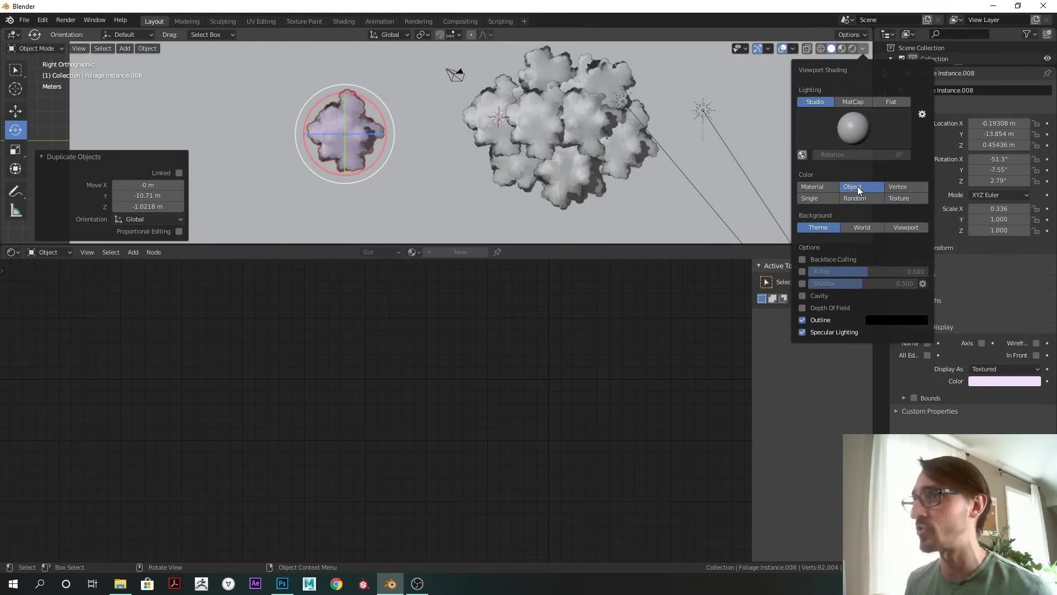
Step: Try several pink shades as the duplicated instance's display colour, ending with hue 0.949 and saturation 0.337
left_click(1004, 381)
left_click(989, 282)
scroll(464, 153, "down", 6)
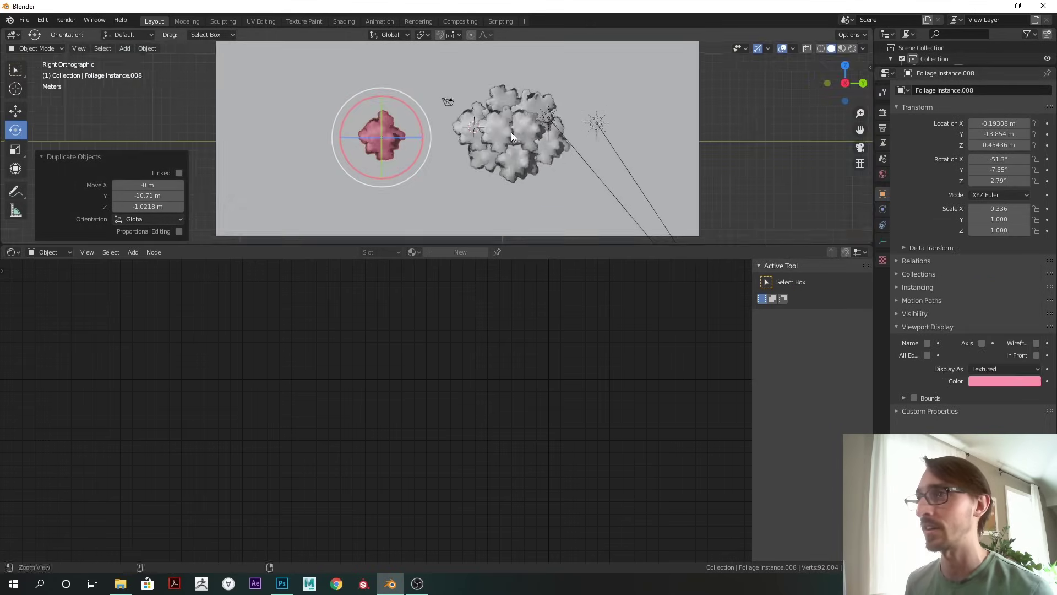
scroll(490, 156, "up", 7)
scroll(544, 117, "down", 2)
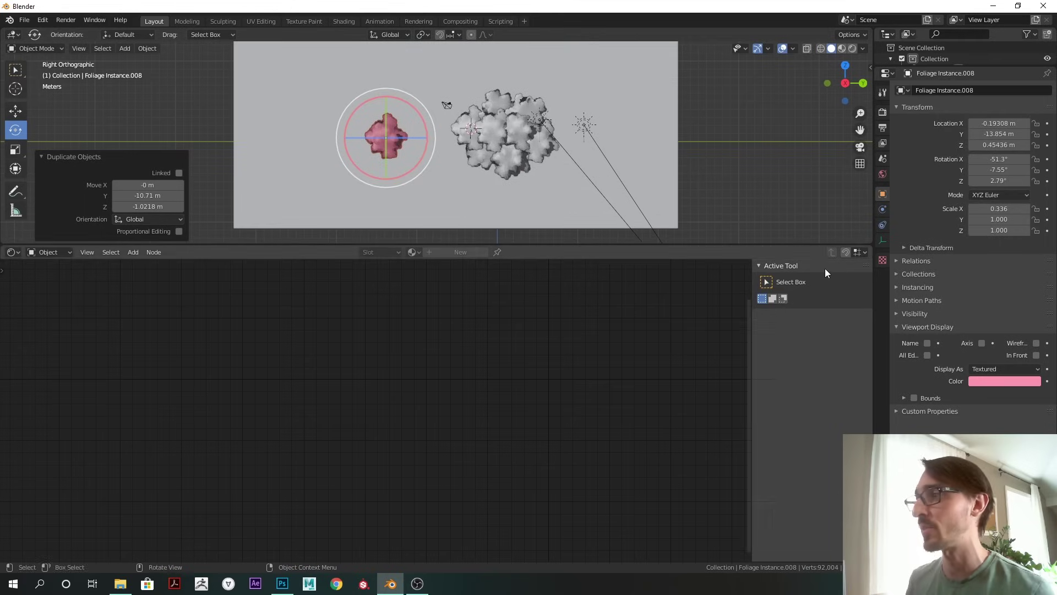
left_click(999, 381)
left_click_drag(989, 270, 984, 271)
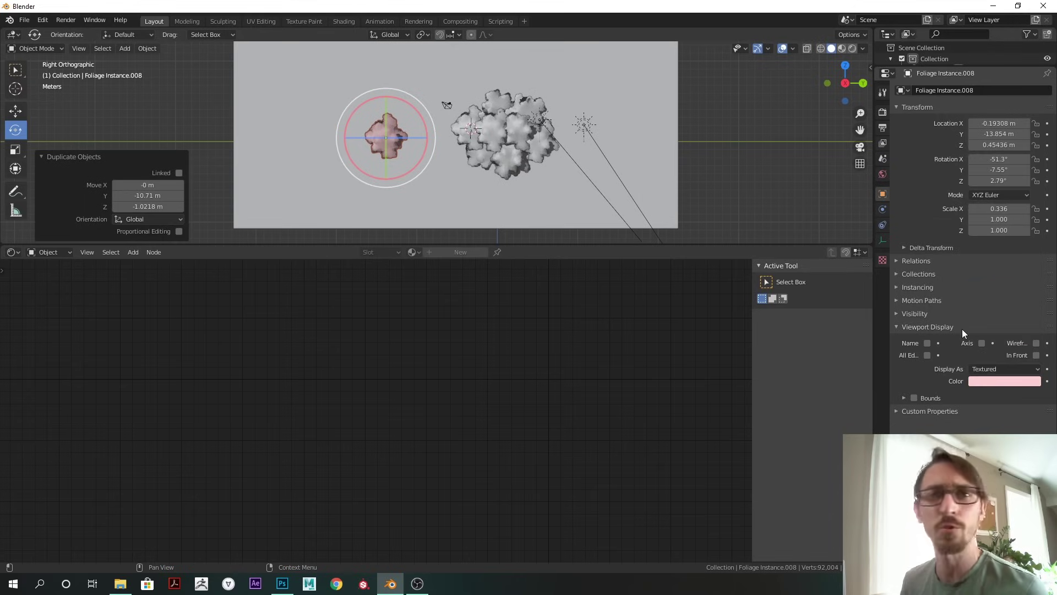
left_click(1005, 381)
left_click(986, 276)
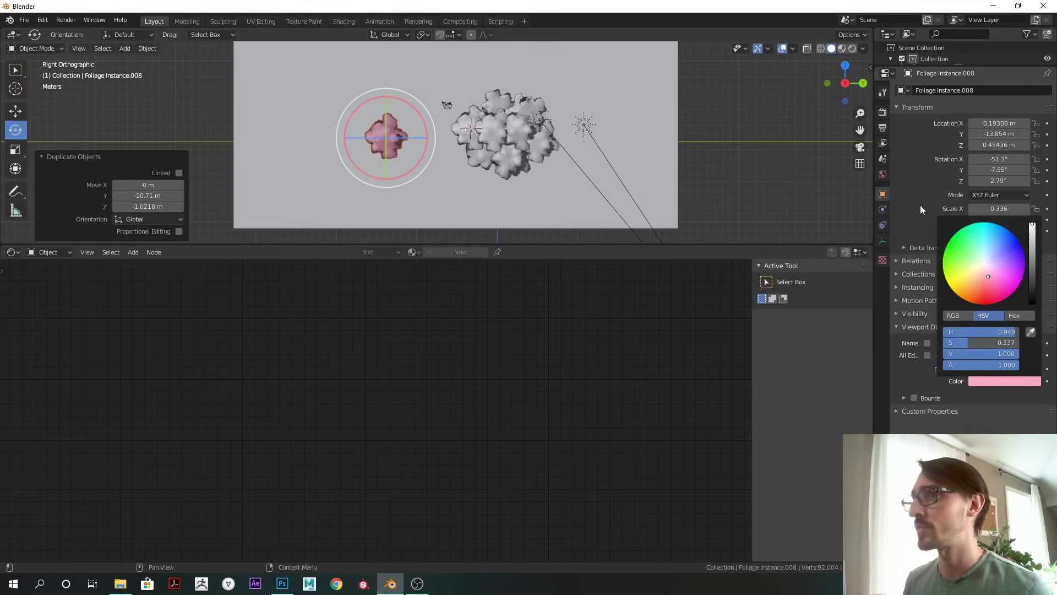
Step: Return the viewport to rendered shading and reduce the duplicated instance's display colour saturation until it is pure white
left_click(853, 48)
mouse_move(527, 158)
middle_mouse_down("ctrl")
mouse_move(541, 140)
mouse_move(534, 148)
middle_mouse_up("ctrl")
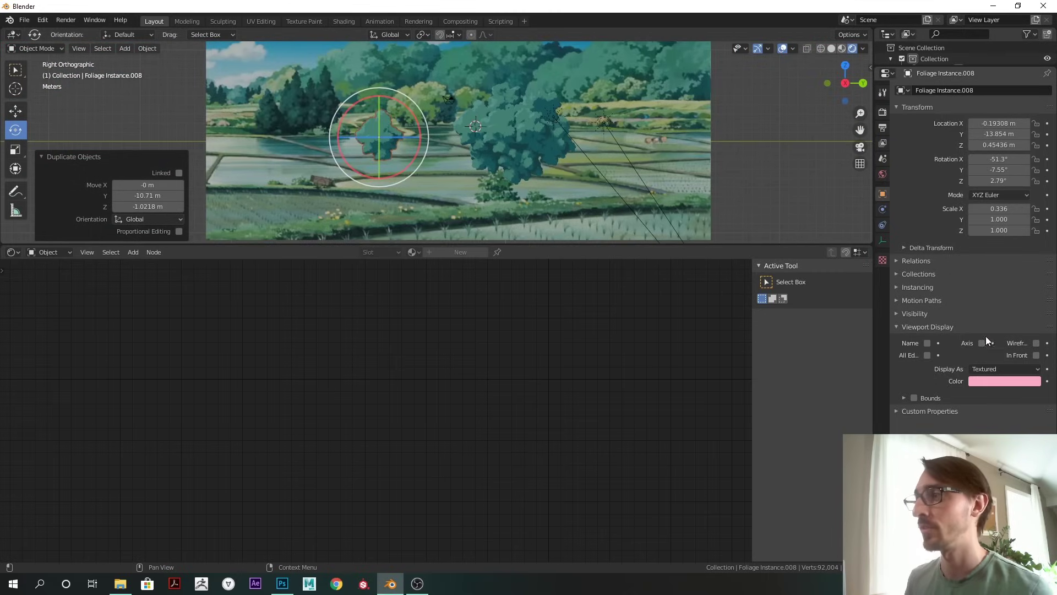
left_click(992, 381)
mouse_move(984, 274)
left_mouse_down()
mouse_move(976, 283)
mouse_move(986, 270)
left_mouse_up()
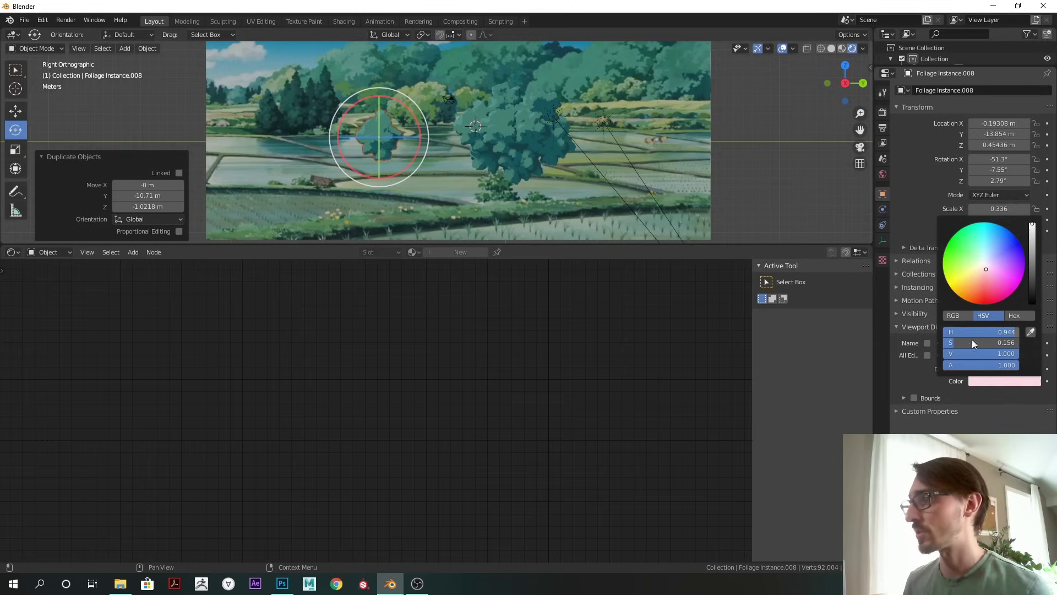
left_click_drag(972, 342, 895, 356)
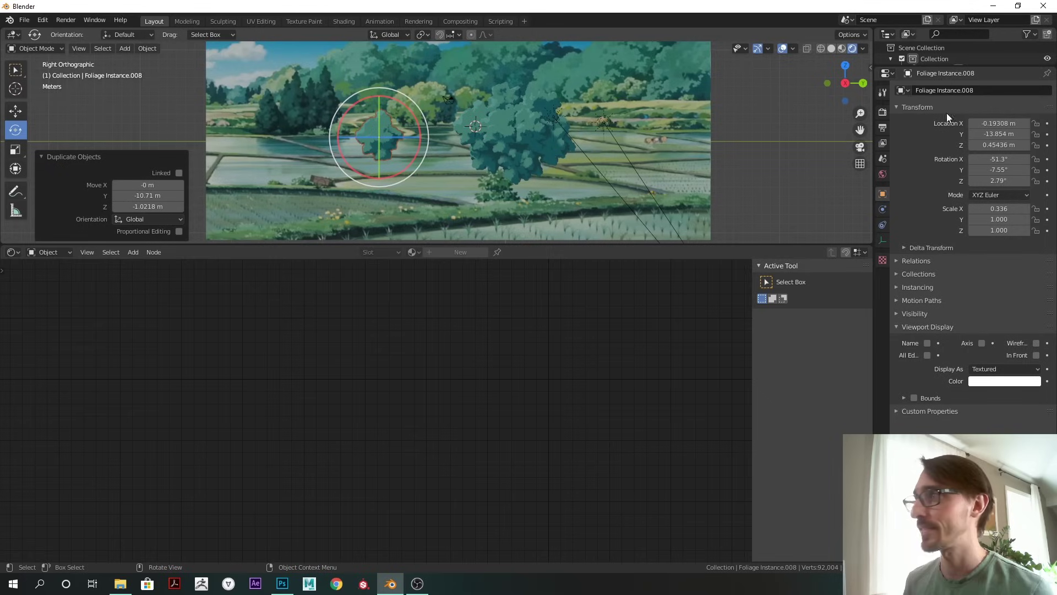
Step: Bring back the Foliage object's material nodes and move Object Info farther from the ColorRamps to make room between them
left_click(542, 136)
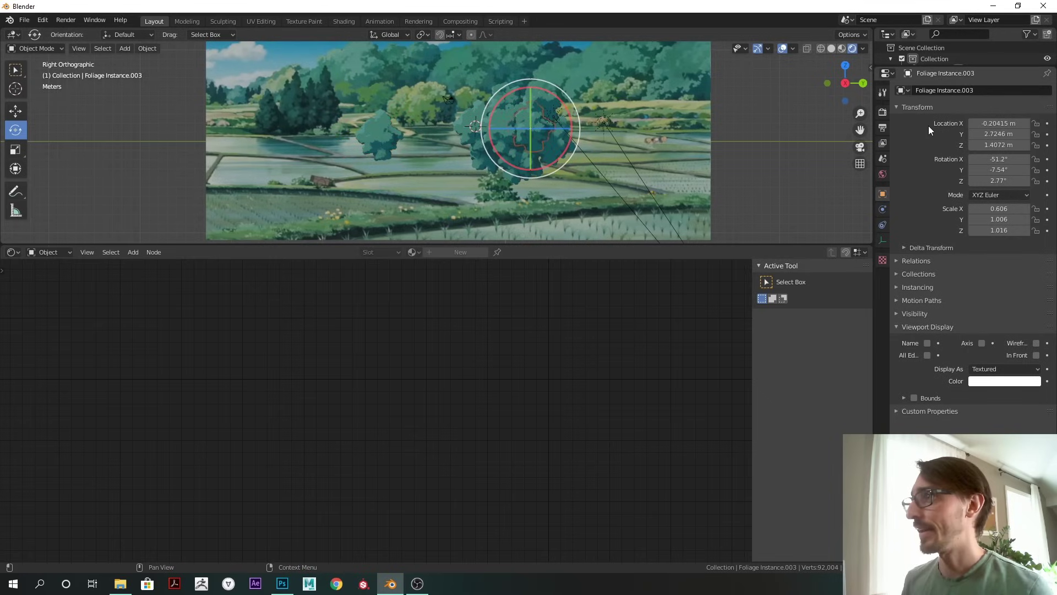
left_click_drag(950, 67, 952, 234)
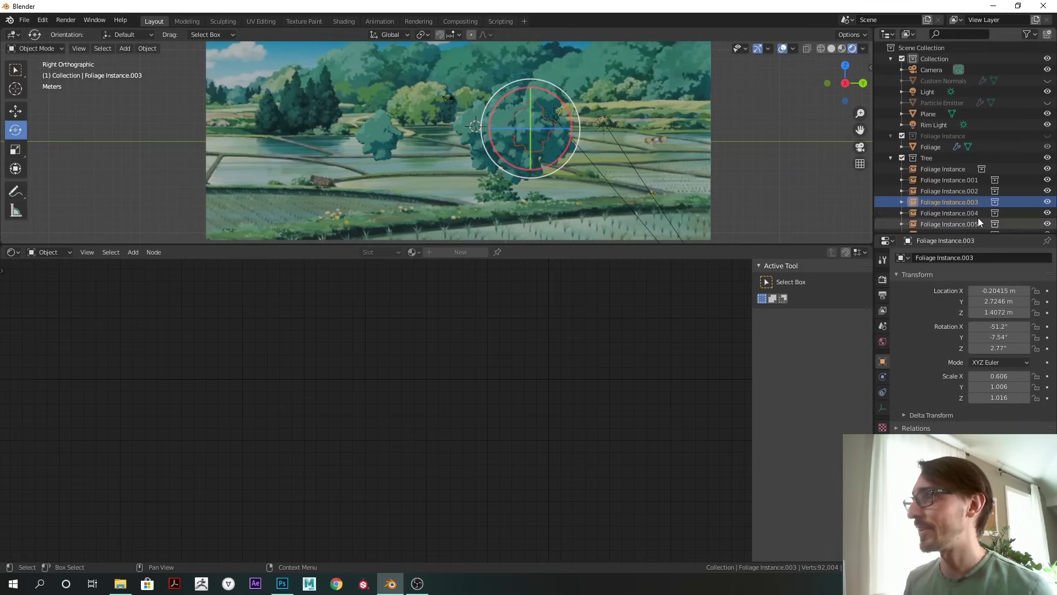
left_click(930, 147)
middle_click_drag(375, 421, 403, 390)
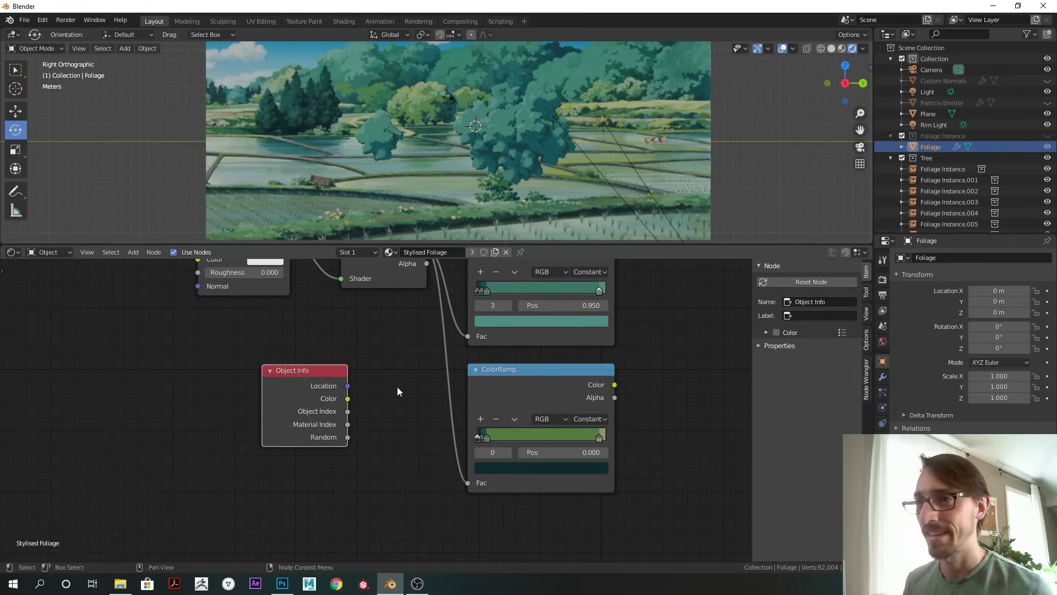
left_click_drag(392, 389, 387, 389, "alt")
key("g")
left_click(317, 372)
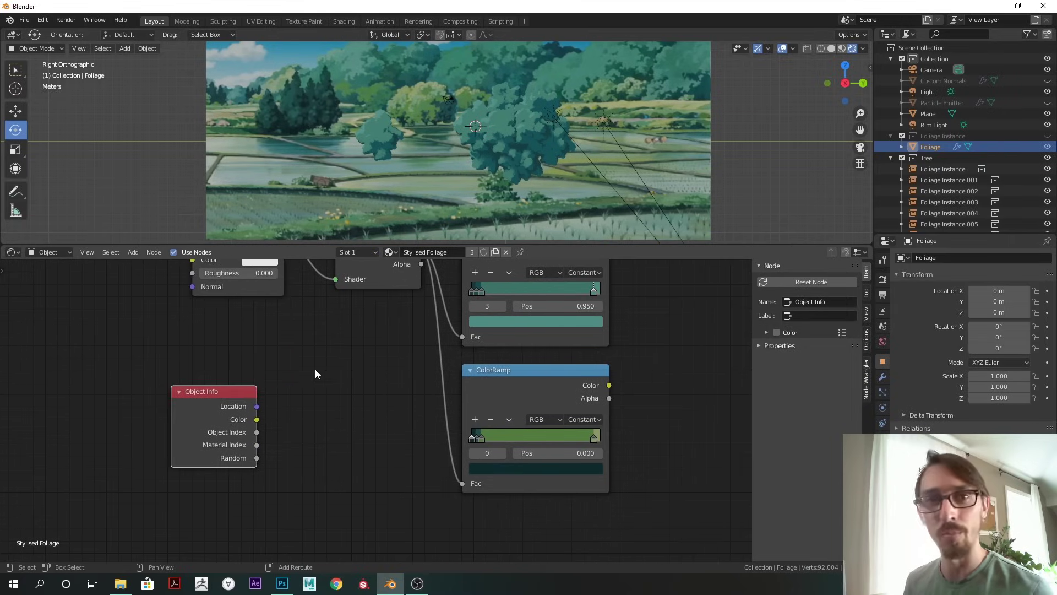
Step: Add a Math node between Object Info and the green ColorRamp and set its operation to Less Than
key("shift+a")
left_click(316, 367)
type("math")
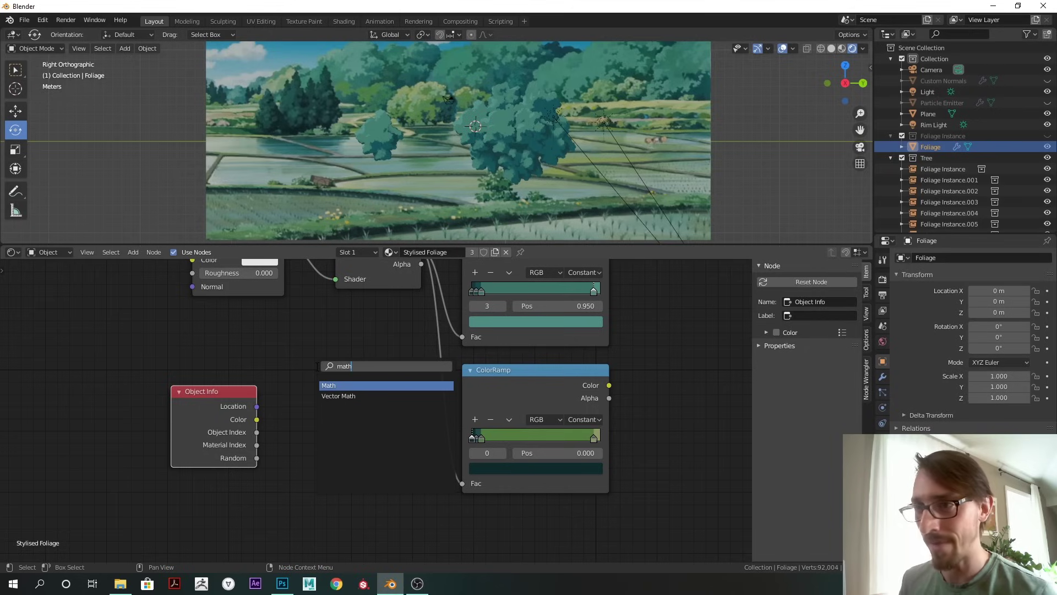
key("Return")
left_click(317, 371)
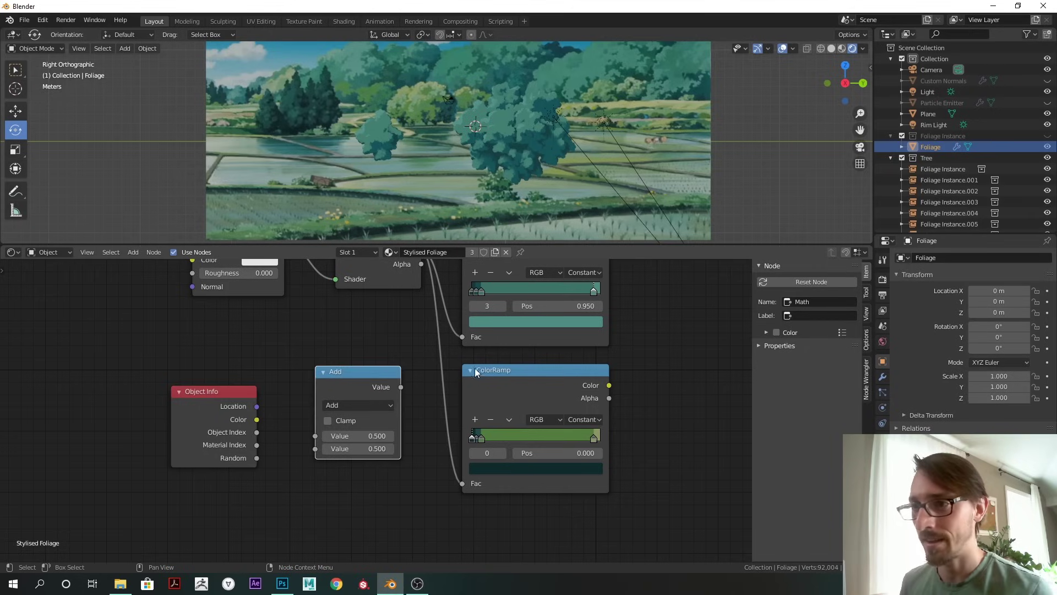
left_click(359, 406)
left_click(431, 279)
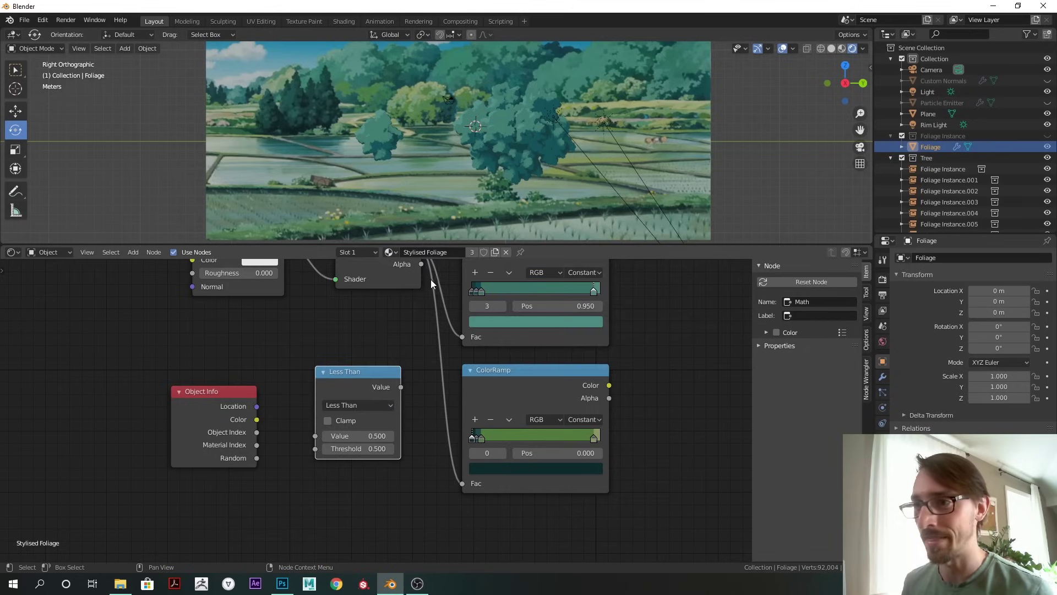
Step: Connect Object Info's Color output to the Less Than node's Value input and set the Threshold to 0.800
left_click_drag(256, 420, 315, 435)
left_click_drag(337, 373, 323, 378)
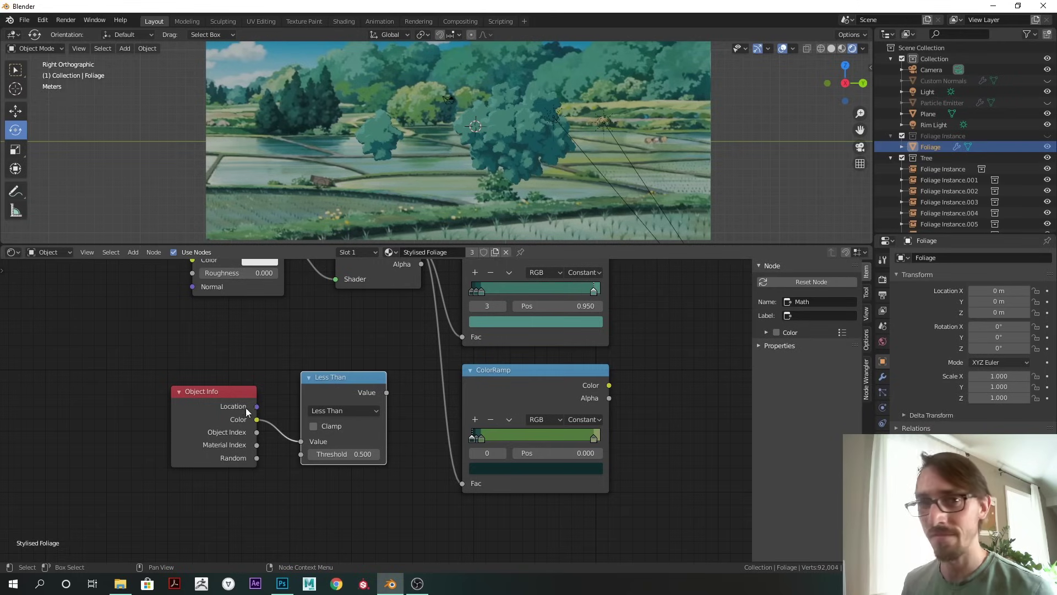
left_click_drag(233, 397, 226, 397)
left_click(345, 454)
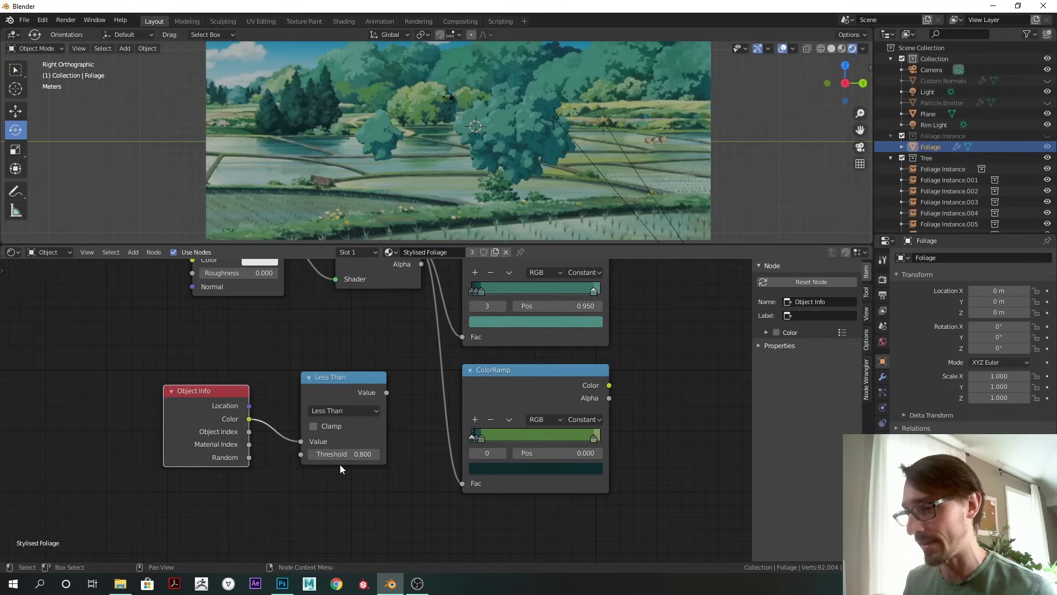
Step: Combine the teal and green ColorRamps with a Mix node feeding the Viewer, and move the Viewer farther along to make room
key("Home")
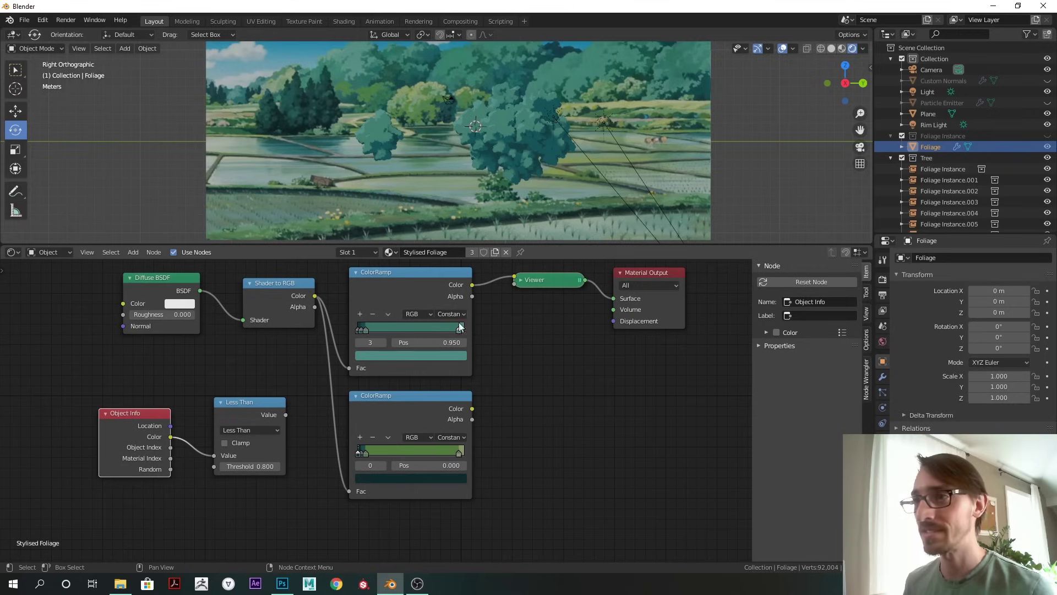
right_click_drag(404, 295, 415, 414, "ctrl+shift")
left_click_drag(646, 351, 521, 286, "alt")
key("g")
left_click(678, 307)
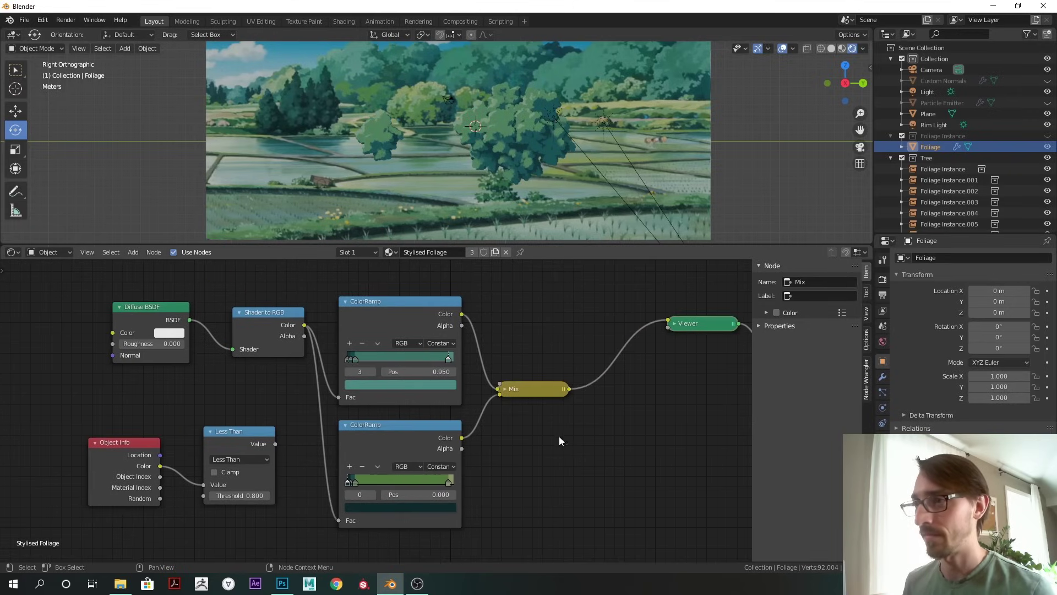
Step: Expand the Mix node and connect the Less Than node's Value output to its Fac input
left_click(505, 389)
middle_click_drag(527, 459, 580, 365)
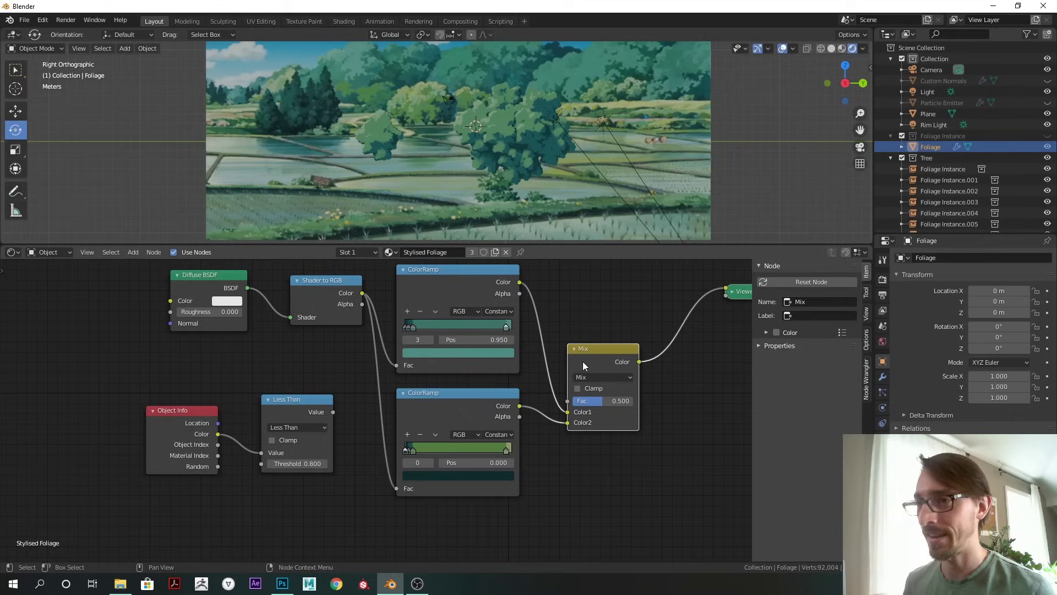
left_click_drag(333, 411, 567, 400)
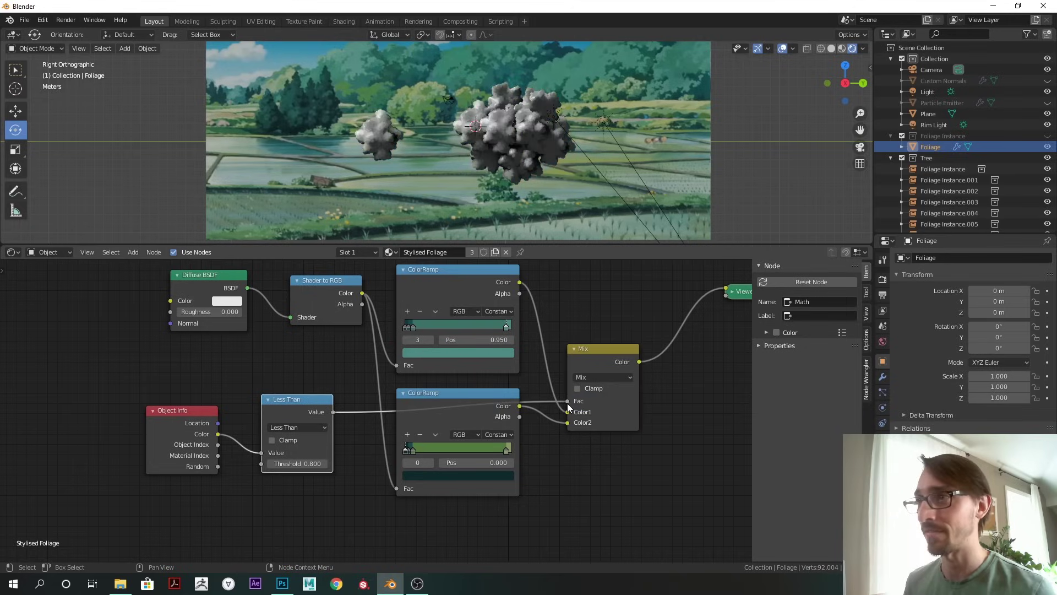
Step: Darken the viewport display colour of the small separate foliage instance to slightly below white
left_click(384, 144)
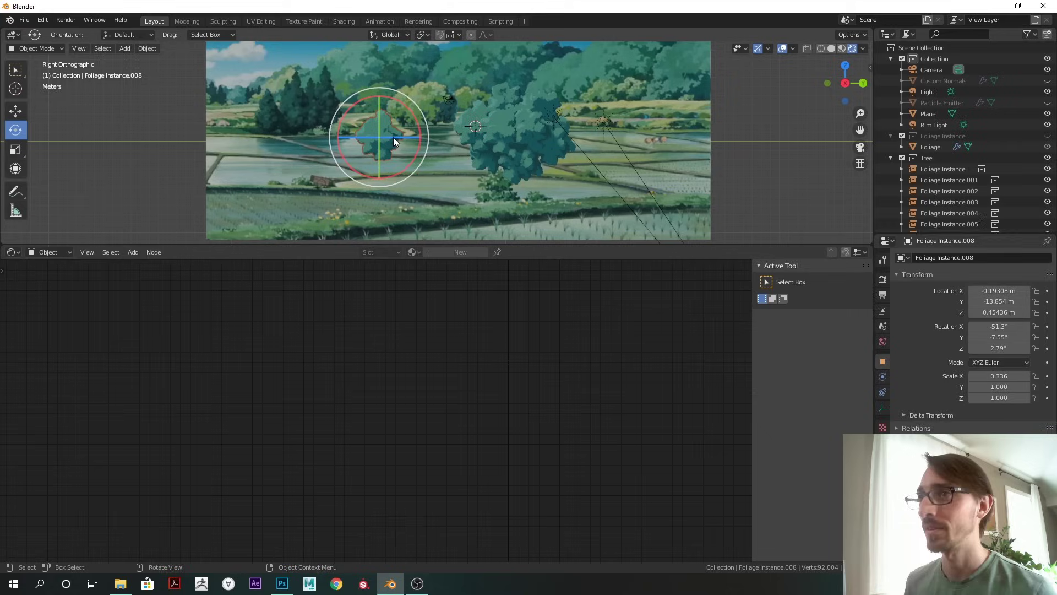
left_click_drag(923, 234, 924, 63)
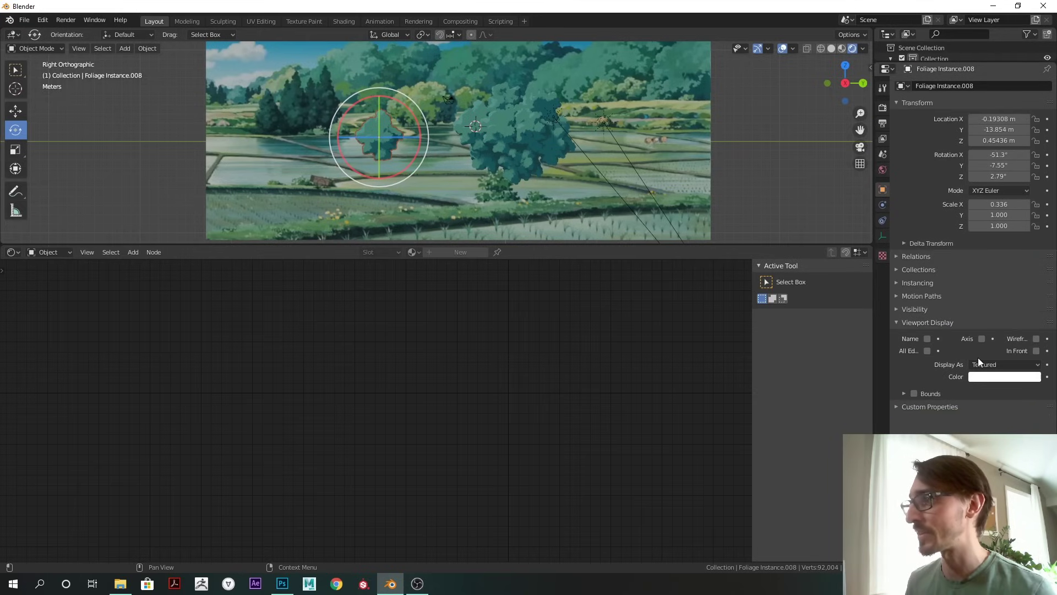
left_click(986, 377)
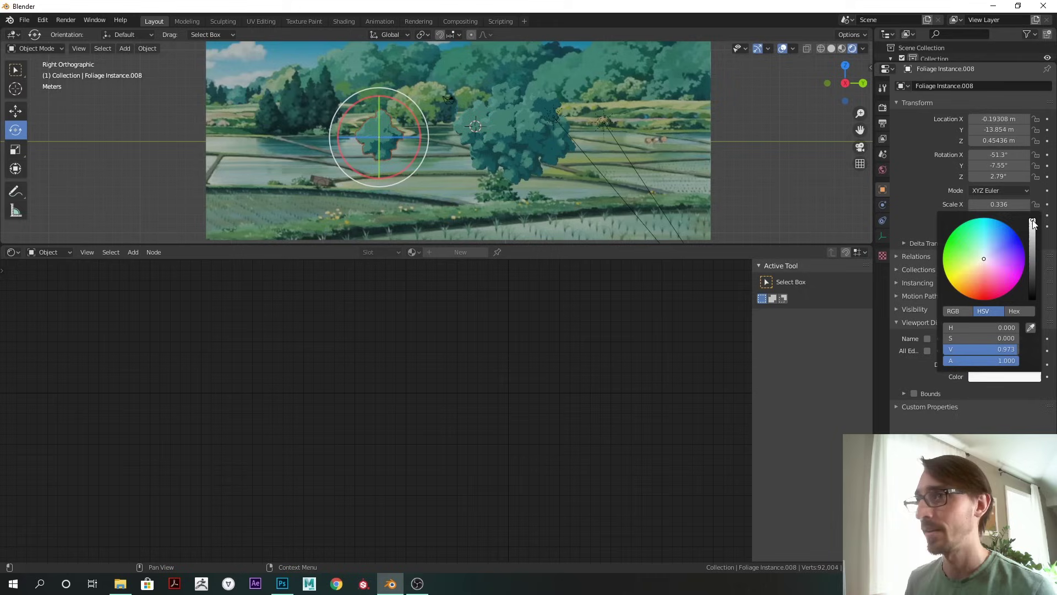
left_click_drag(1033, 229, 1036, 229)
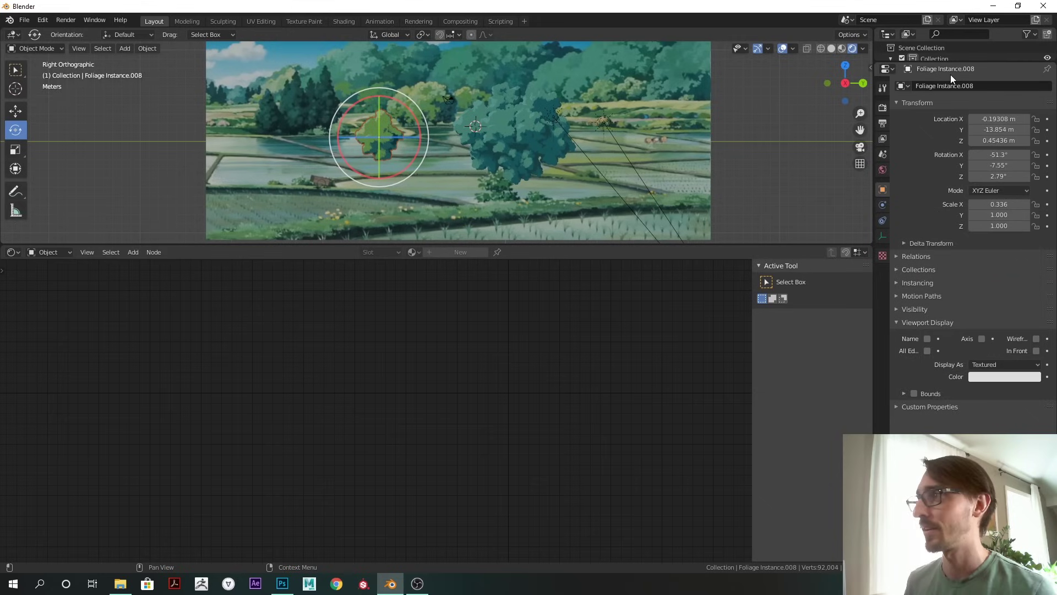
left_click_drag(943, 62, 936, 226)
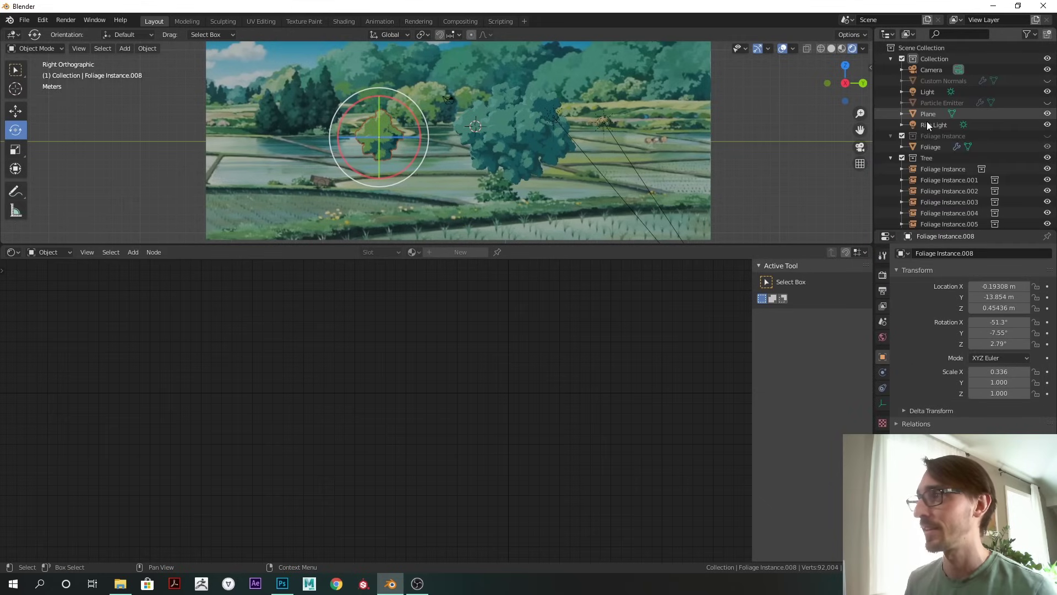
Step: Reopen the Foliage object's material and tidy the layout by repositioning the Mix and Less Than nodes
left_click(929, 147)
left_click_drag(560, 358, 560, 340)
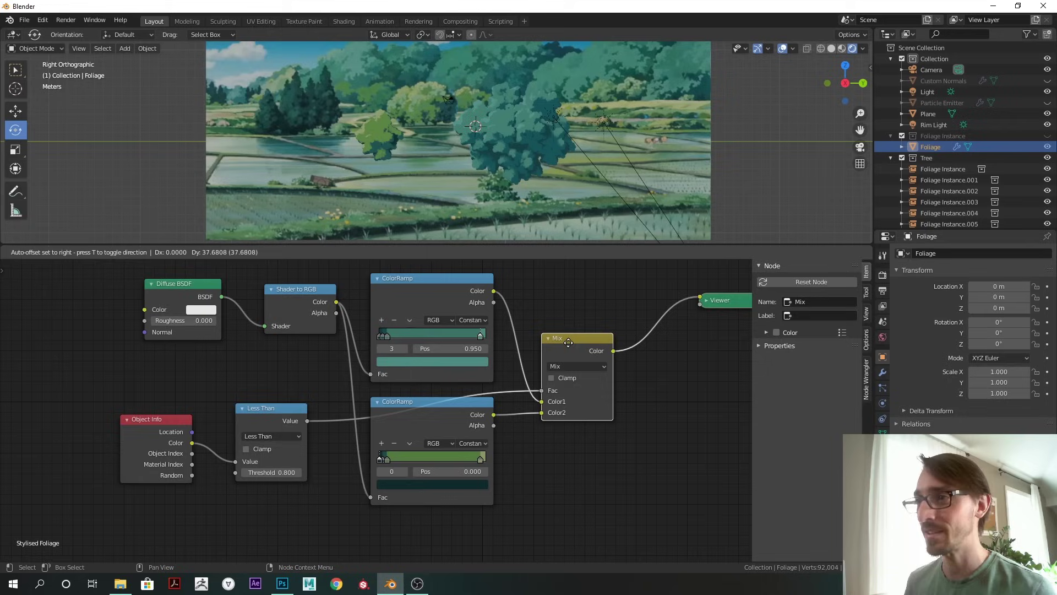
left_click_drag(261, 411, 268, 441)
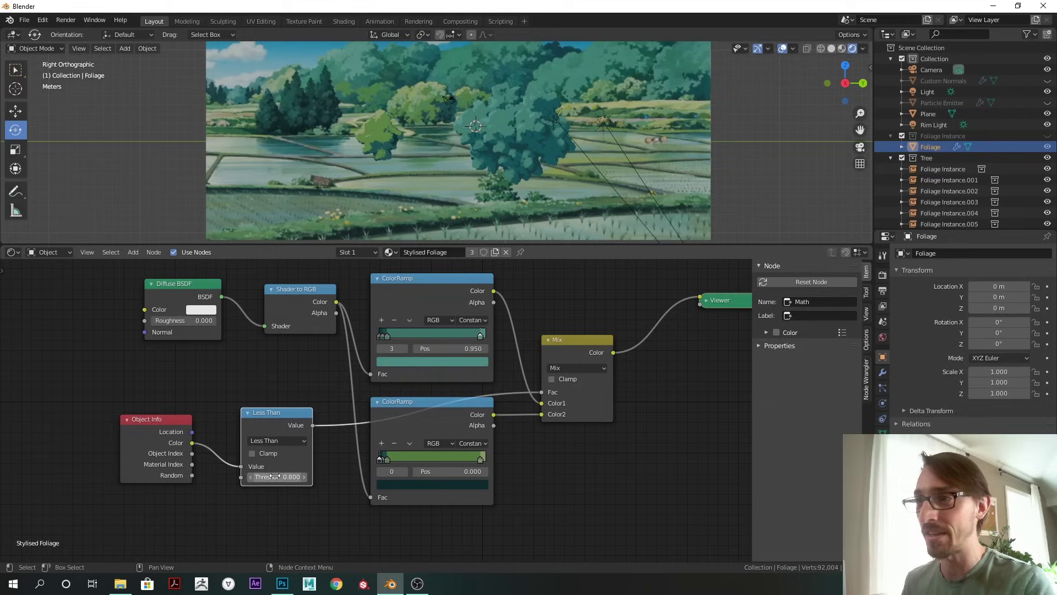
left_click_drag(564, 345, 560, 348)
Step: Duplicate the green ColorRamp and place the copy directly below it
left_click(412, 422)
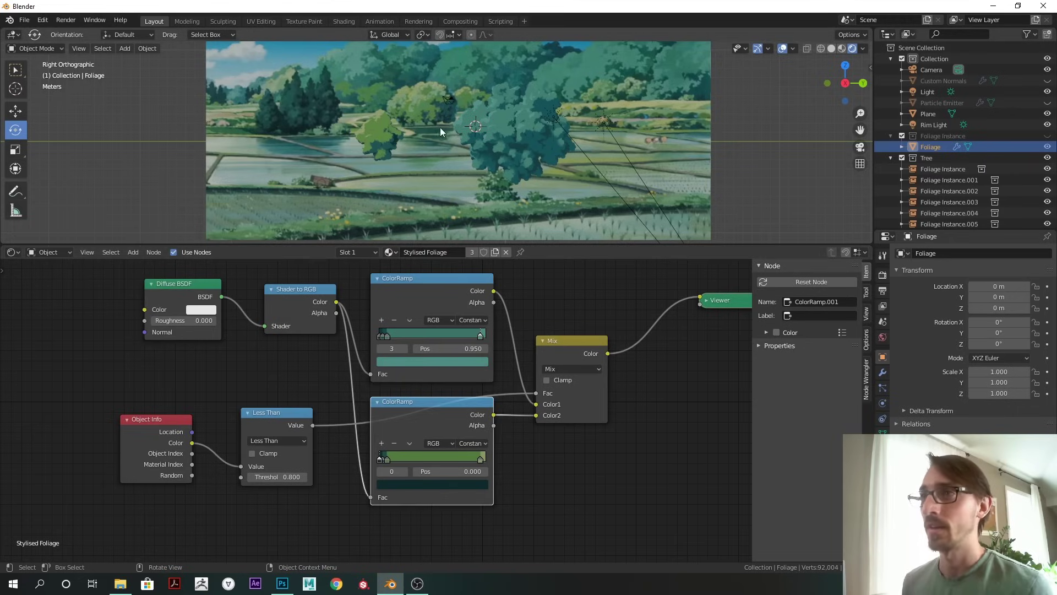
middle_click_drag(422, 134, 445, 160, "shift")
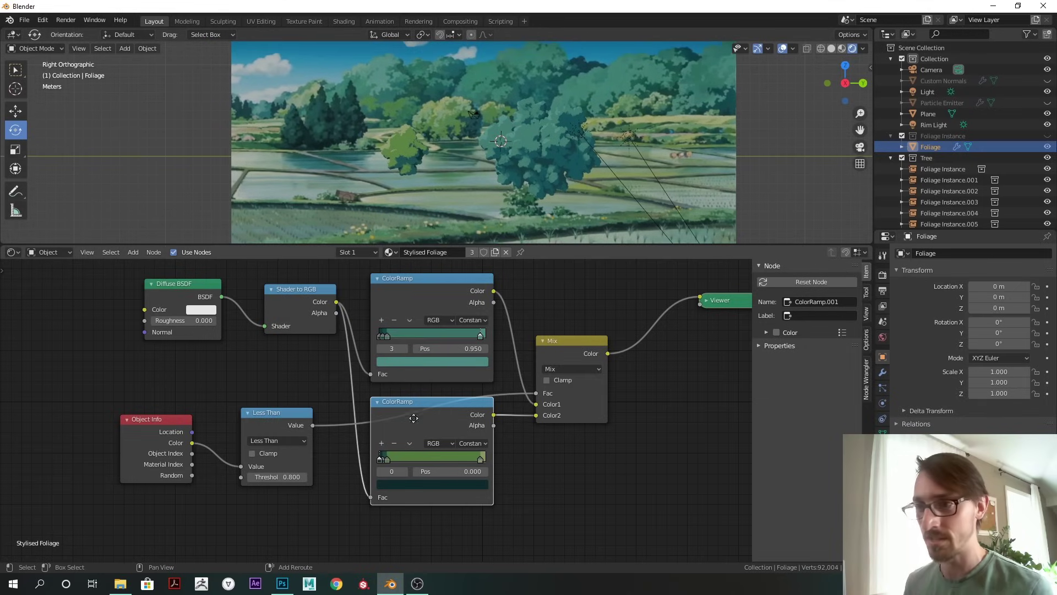
key("shift+d")
left_click(407, 537)
Step: Set the colour of the copied ColorRamp's last stop, at position 0.950, by sampling the dark conifers in the backdrop
scroll(512, 114, "up", 4)
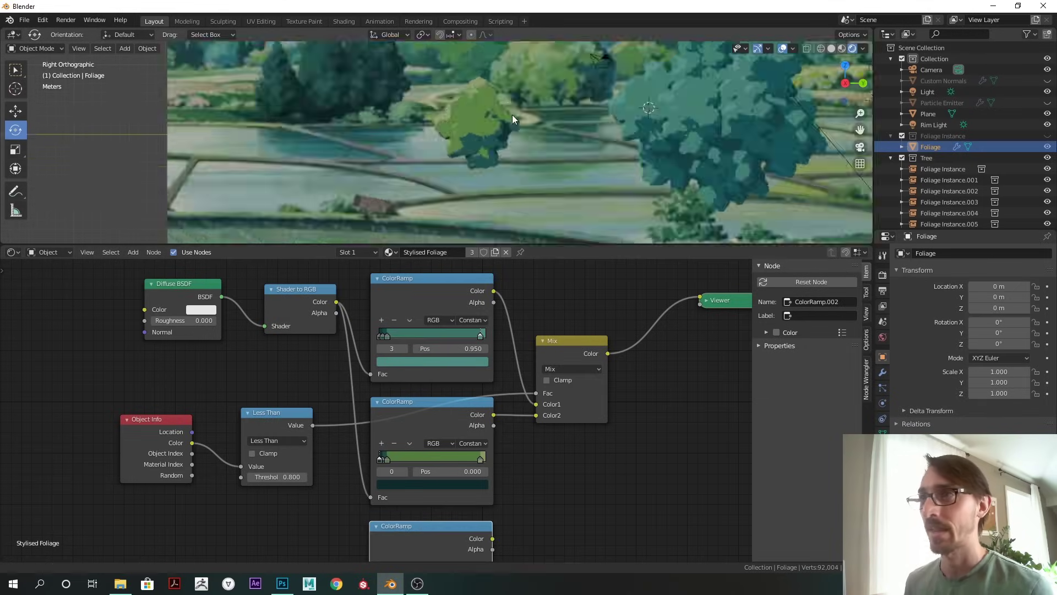
middle_click_drag(514, 484, 542, 433)
middle_click_drag(514, 175, 533, 212, "shift")
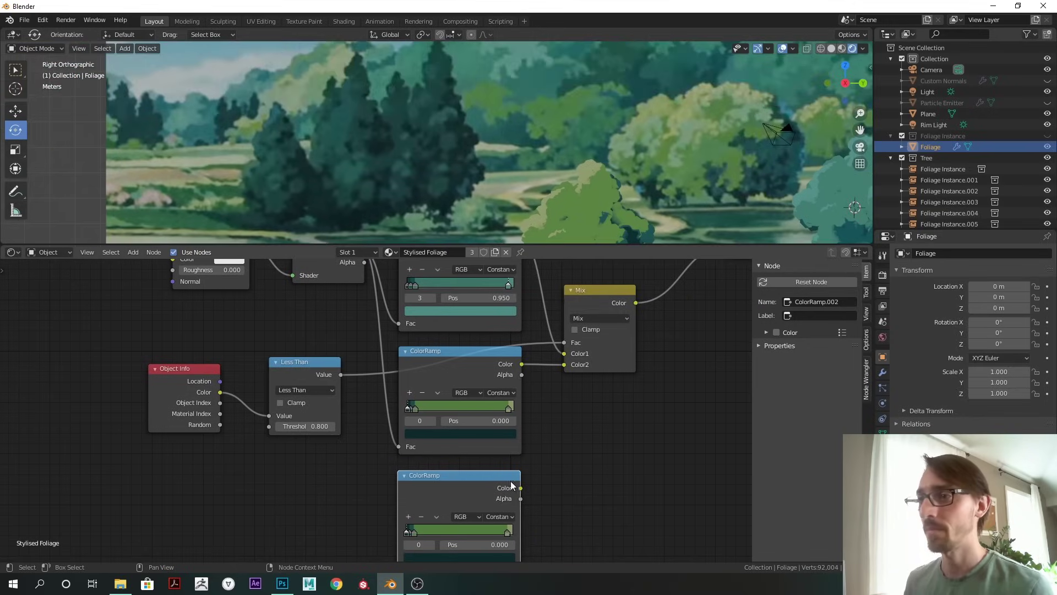
middle_click_drag(543, 514, 627, 426, "ctrl")
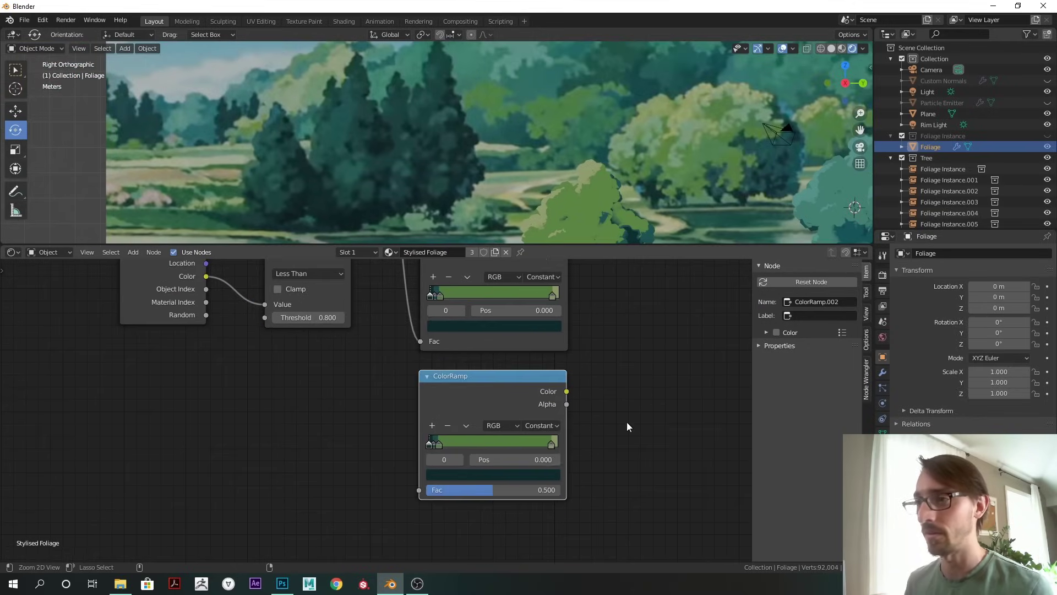
left_click(551, 445)
left_click(534, 475)
left_click(530, 420)
left_click(451, 117)
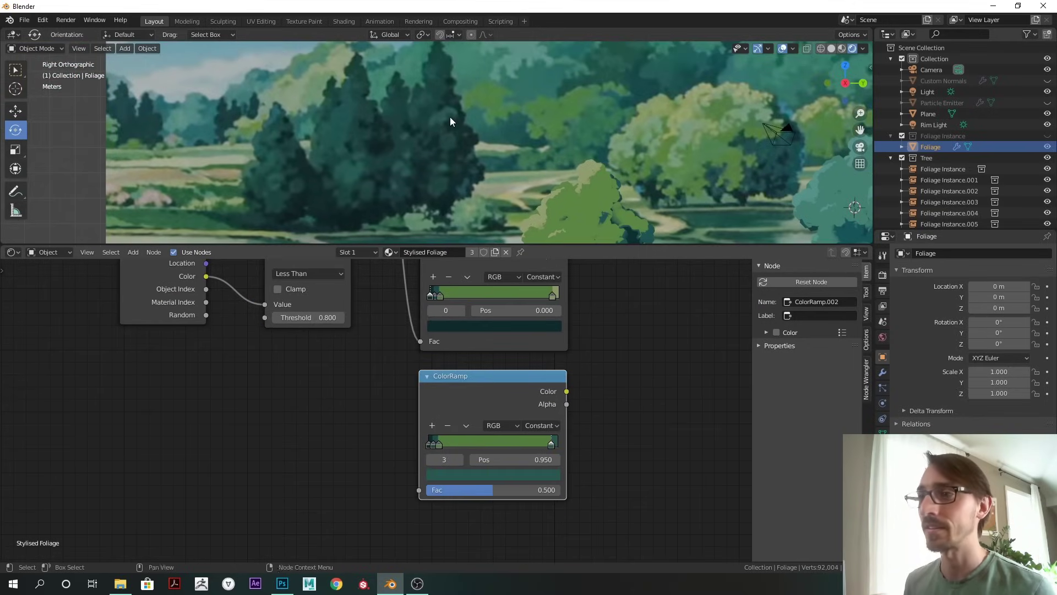
Step: Recolour the copied ramp's stop 2, at position 0.075, with a dark teal sampled from the backdrop conifers
left_click(438, 444)
left_click(466, 474)
left_click(545, 405)
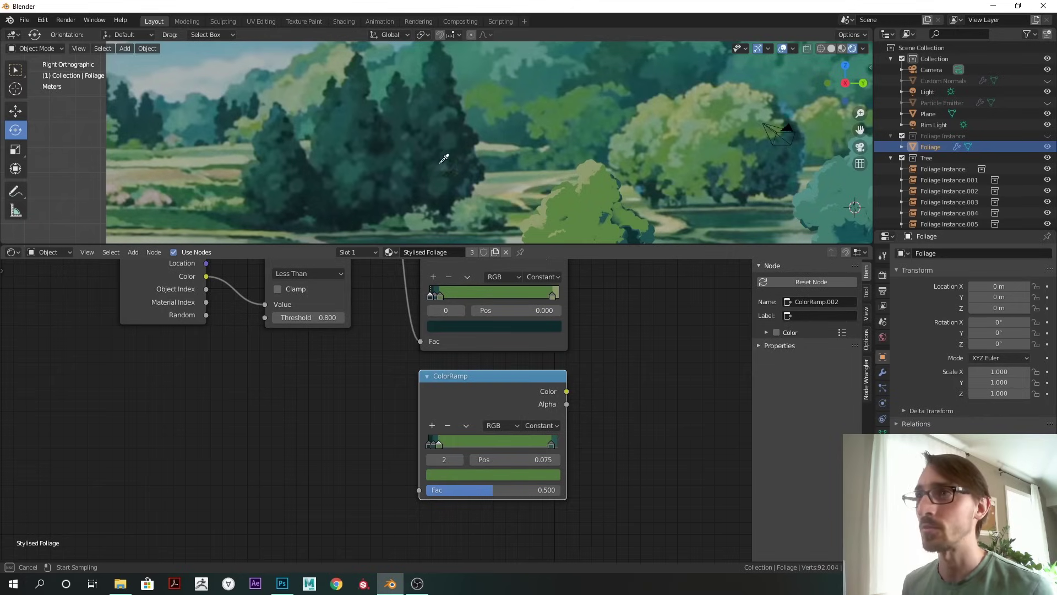
left_click(405, 142)
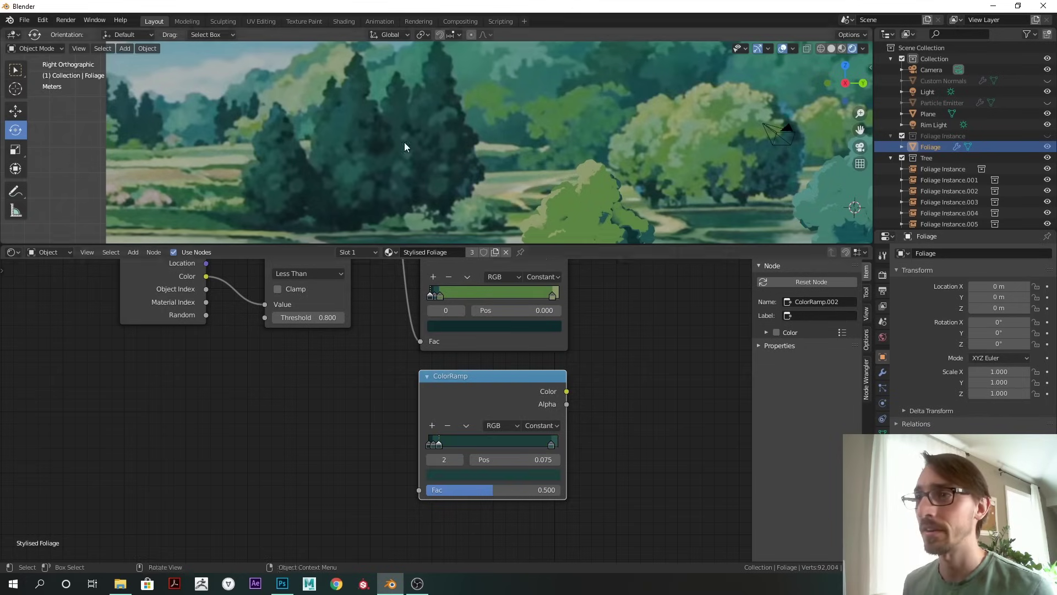
Step: Recolour the copied ramp's two darkest stops, at positions 0.033 and 0.000, with shadow tones sampled from the backdrop conifers
left_click(433, 445)
left_click(467, 476)
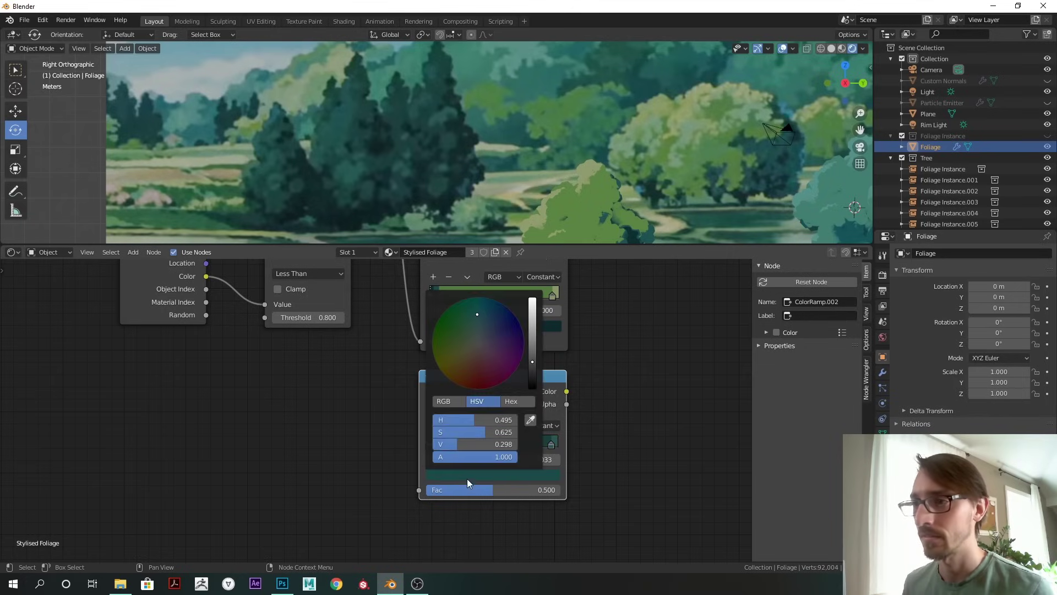
left_click(531, 421)
left_click(472, 138)
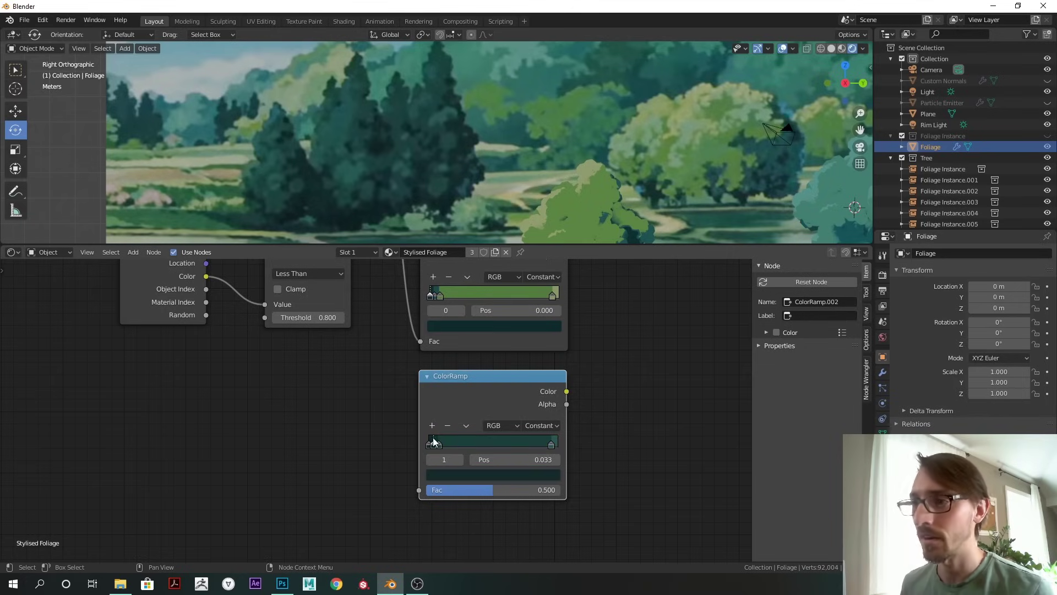
left_click(455, 474)
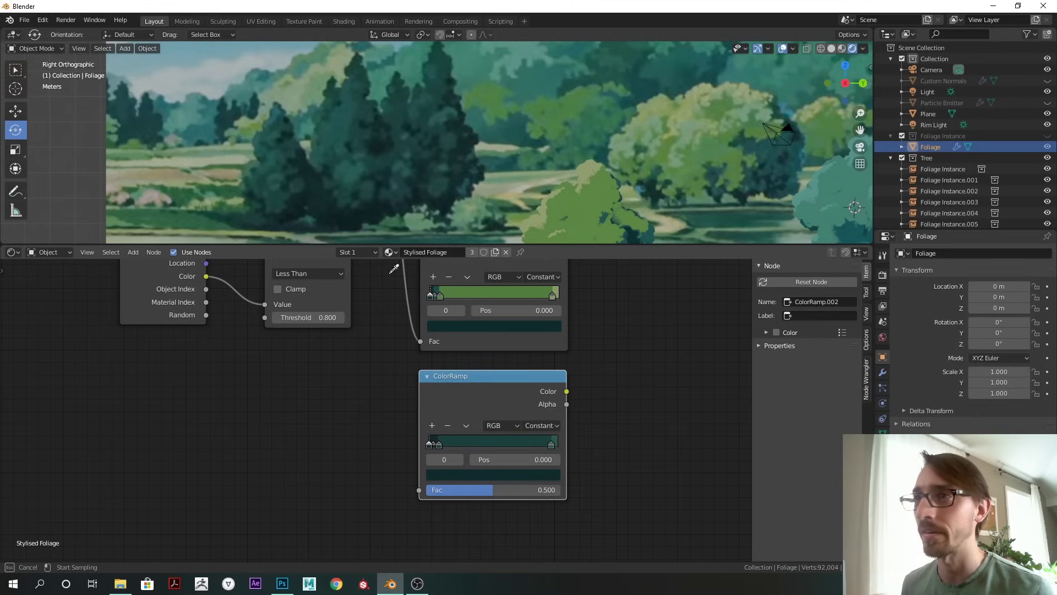
Step: Combine the first Mix node's output with the dark ColorRamp through a second Mix node feeding the Viewer, and expand that node
middle_click_drag(586, 133, 477, 168, "ctrl")
middle_click_drag(356, 372, 321, 432)
middle_click_drag(321, 433, 290, 414, "ctrl")
middle_click_drag(588, 346, 456, 415)
middle_click_drag(447, 451, 473, 418)
middle_click_drag(390, 438, 421, 433)
key("g")
left_click(379, 429)
left_click(474, 312)
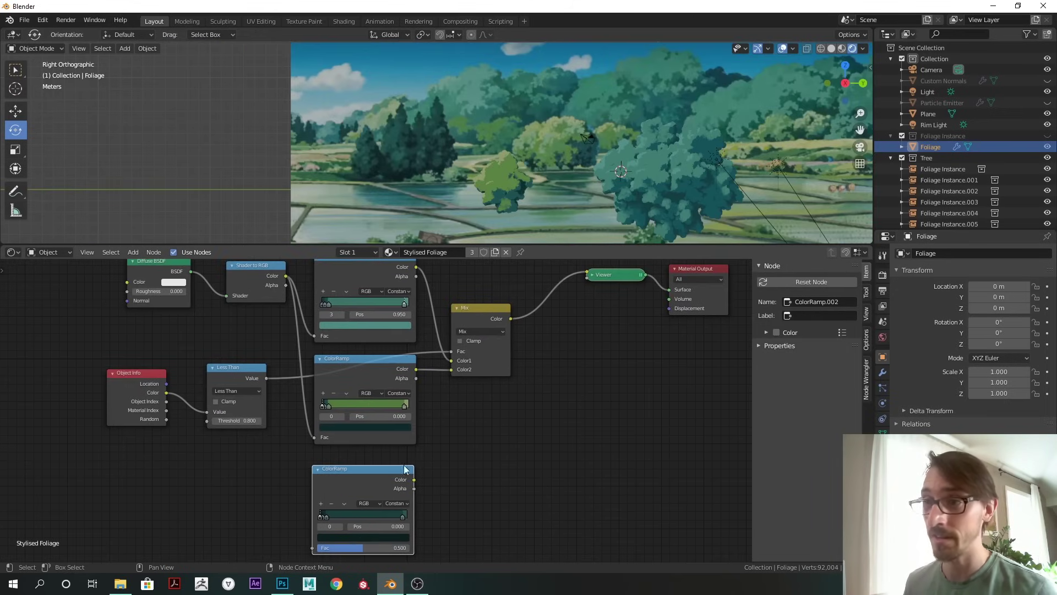
right_click_drag(393, 481, 488, 341, "ctrl+shift")
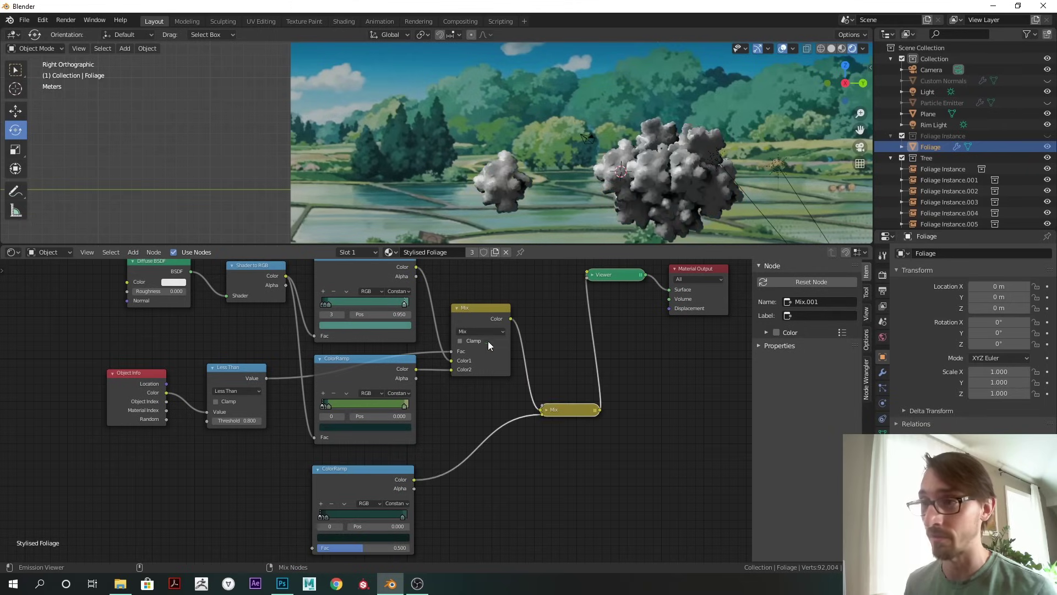
left_click(545, 410)
Step: Duplicate the Less Than node below the original and connect Object Info's Color output to the copy's Value input
left_click(230, 368)
key("shift+d")
left_click(230, 449)
left_click_drag(168, 393, 207, 492)
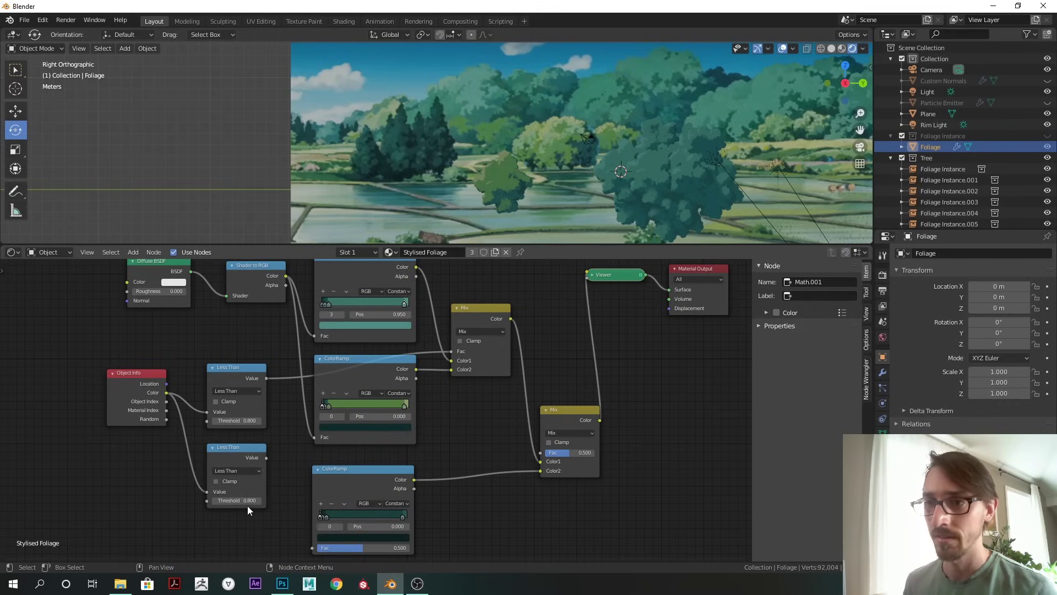
Step: Set the copied Less Than node's Threshold to 0.7 and connect its Value output to the second Mix node's Fac input
left_click(245, 500)
type("0.7")
key("Return")
left_click_drag(305, 461, 531, 474, "alt")
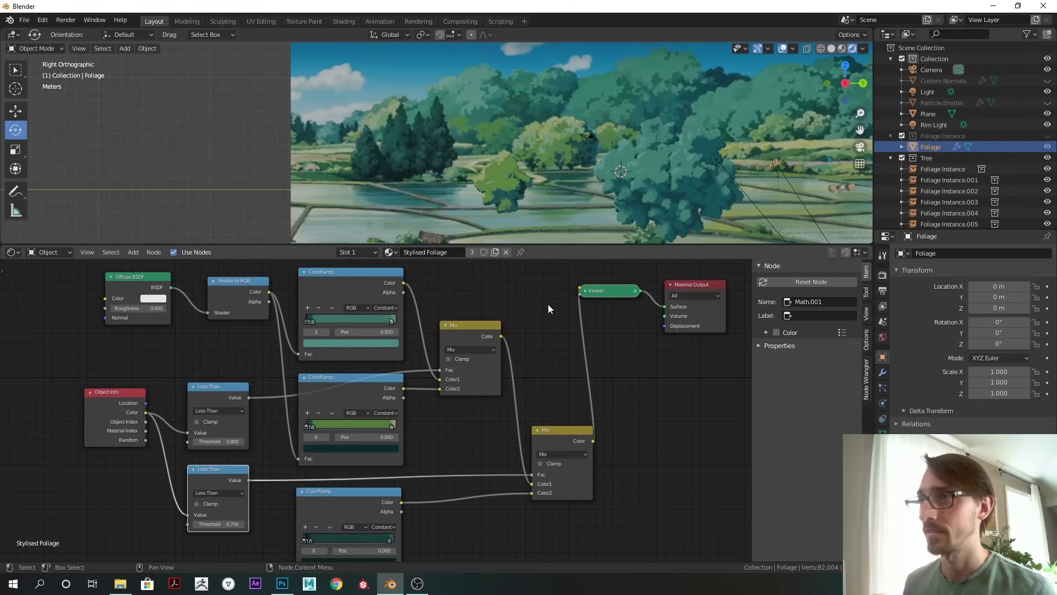
Step: Duplicate the small green foliage instance and place the copy about 8.5 m away along negative Y, before the painted conifers
middle_click_drag(545, 186, 508, 177, "shift")
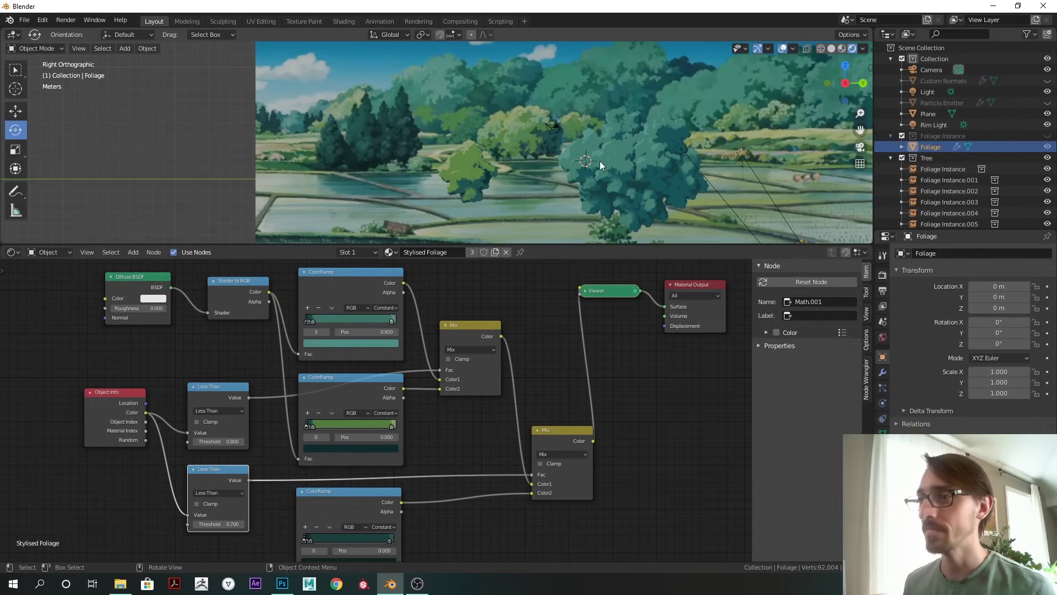
left_click(465, 167)
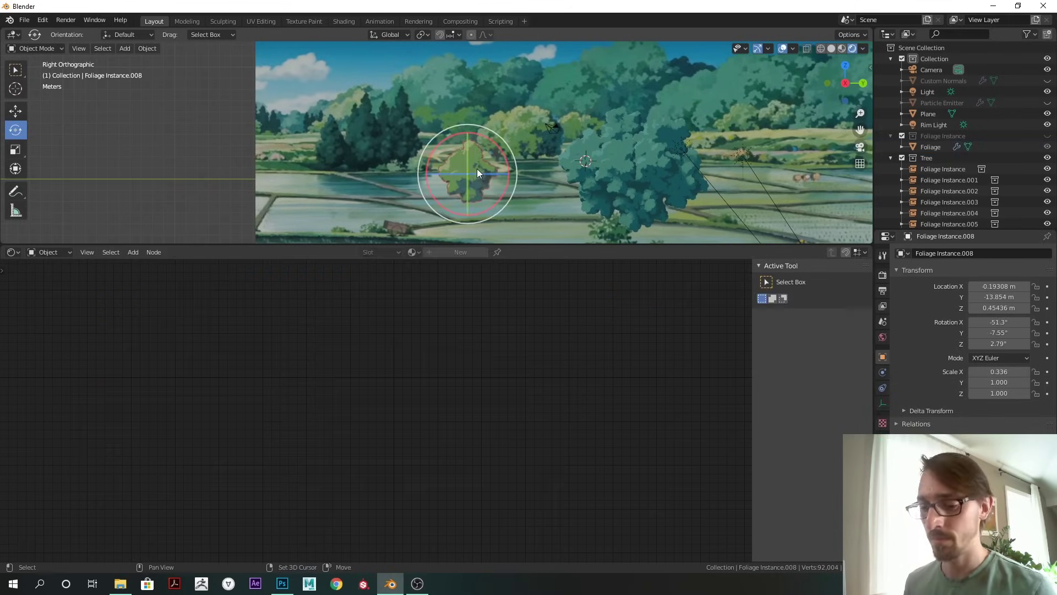
key("shift+d")
left_click(384, 162)
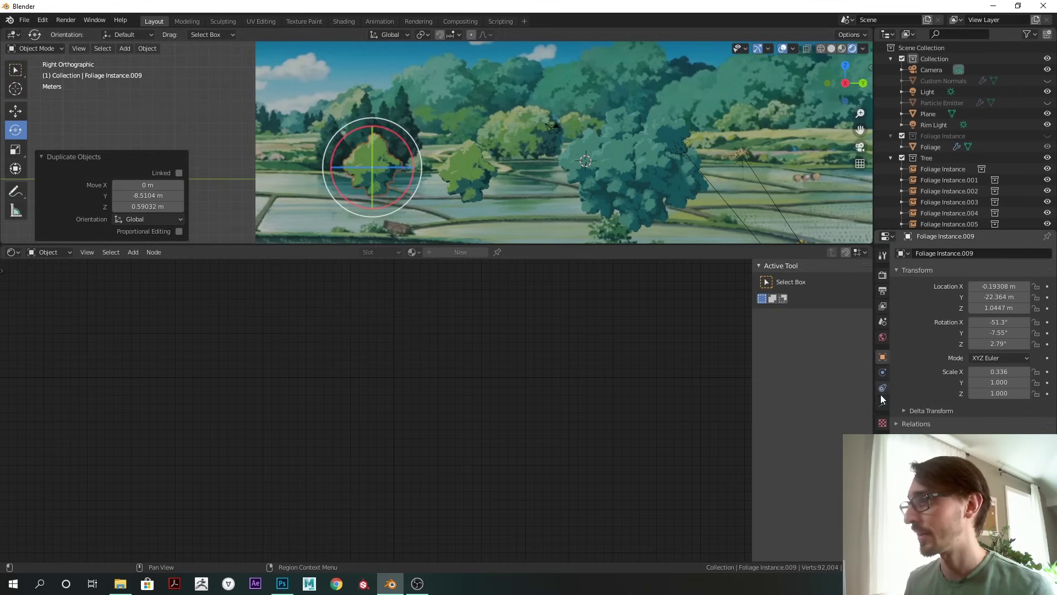
Step: Lower the new foliage instance's viewport display colour to a value of about 0.800
left_click_drag(933, 228, 933, 97)
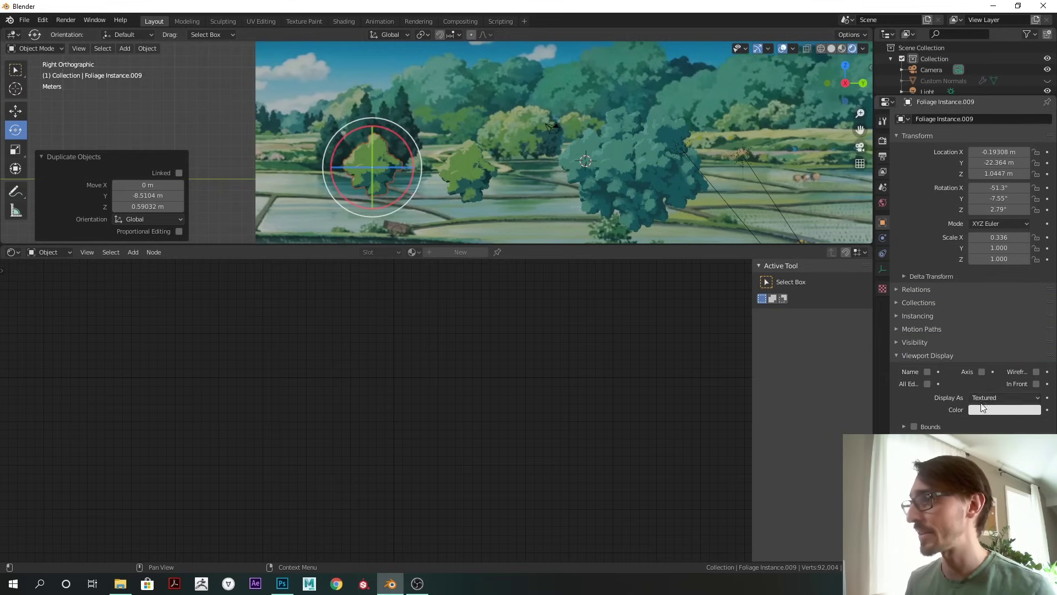
left_click(1004, 410)
left_click_drag(1033, 261, 1033, 270)
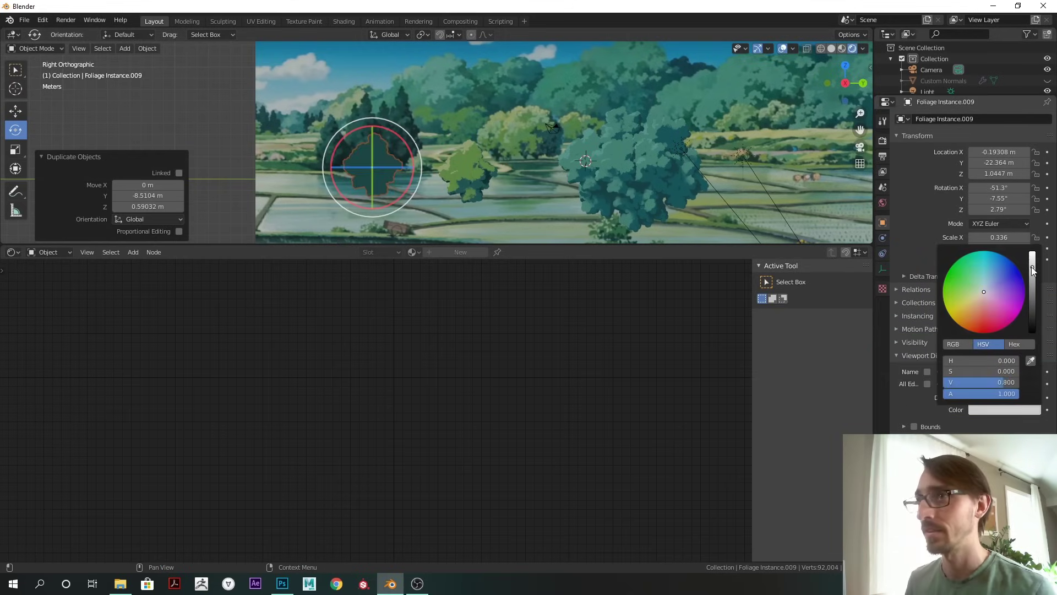
left_click_drag(941, 96, 949, 201)
Step: Reopen the Foliage object's material and connect Shader to RGB's Color output to the dark ColorRamp's Fac input
left_click(933, 146)
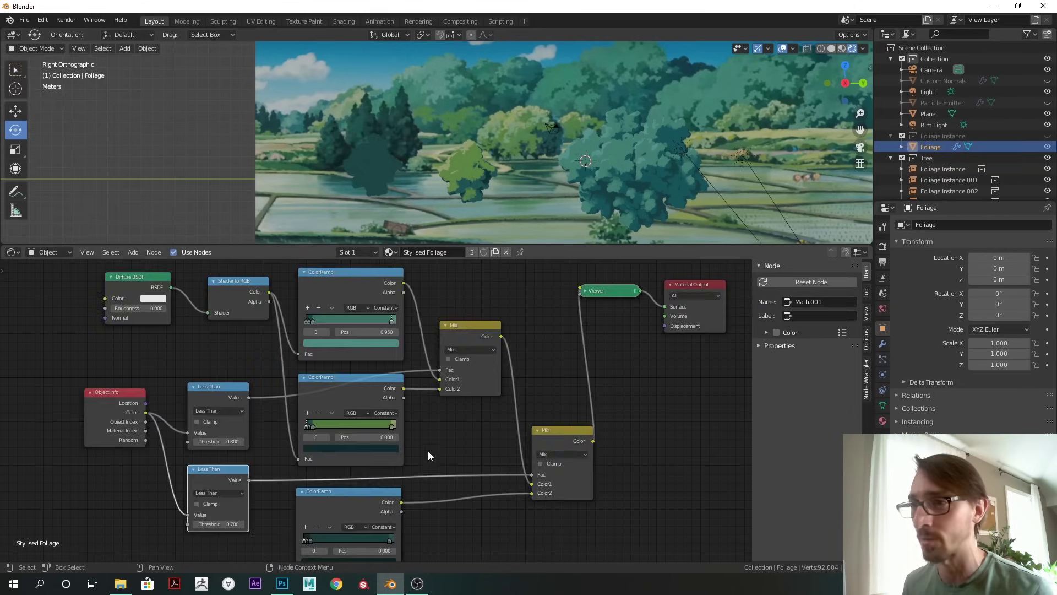
middle_click_drag(367, 397, 445, 368)
middle_click_drag(358, 346, 379, 368)
left_click_drag(355, 285, 349, 284)
middle_click_drag(421, 488, 421, 449)
left_click(435, 460)
middle_click_drag(382, 277, 363, 316)
middle_click_drag(364, 316, 377, 322, "ctrl")
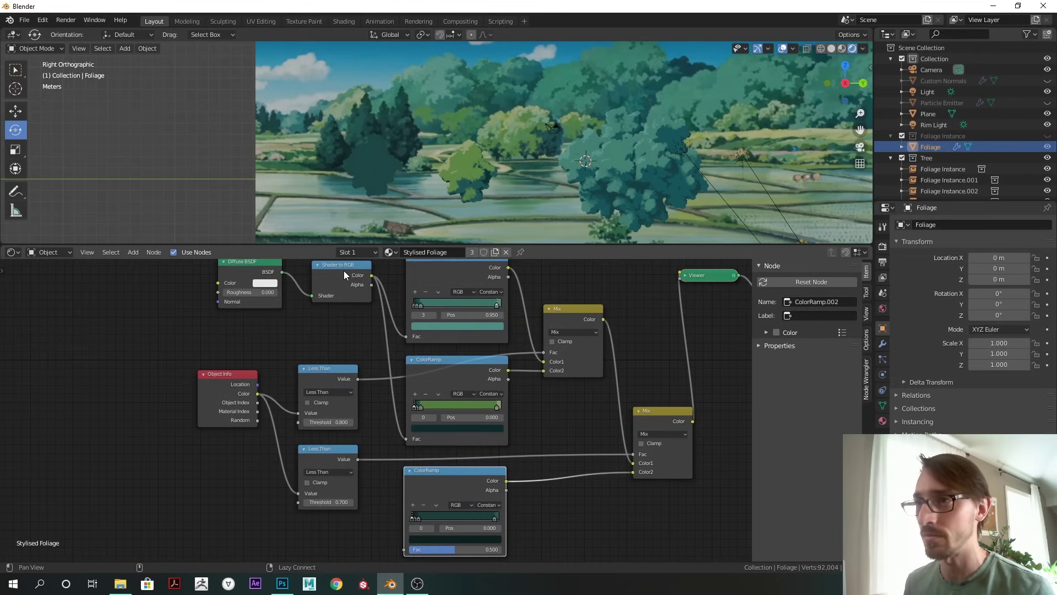
right_click_drag(339, 276, 432, 496, "alt")
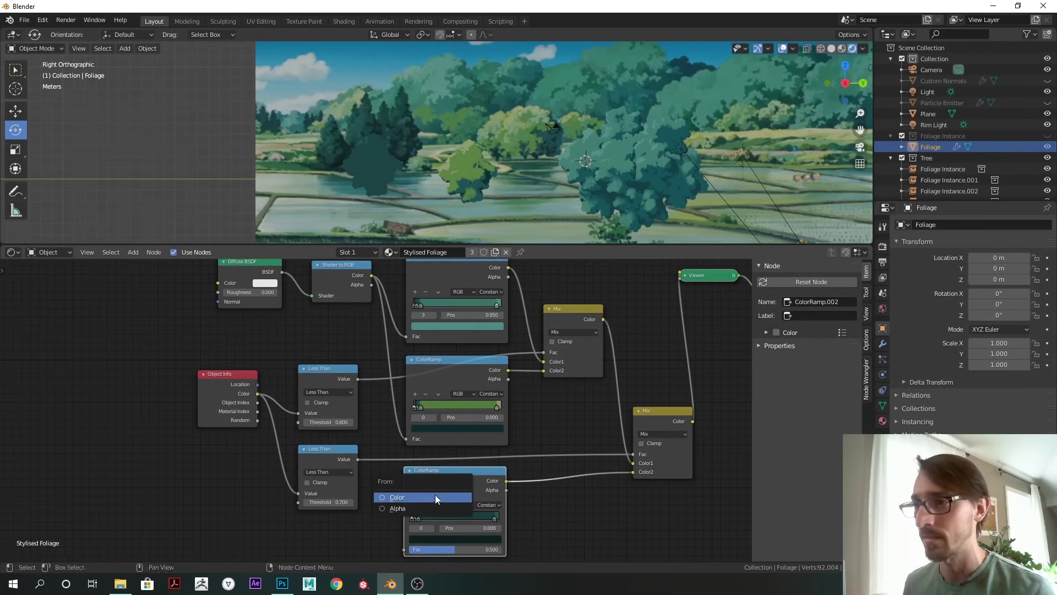
Step: Move the dark foliage instance about 1.3 m along Y and 1 m down, and the green one about 1.7 m along Y and 0.4 m down
left_click(372, 164)
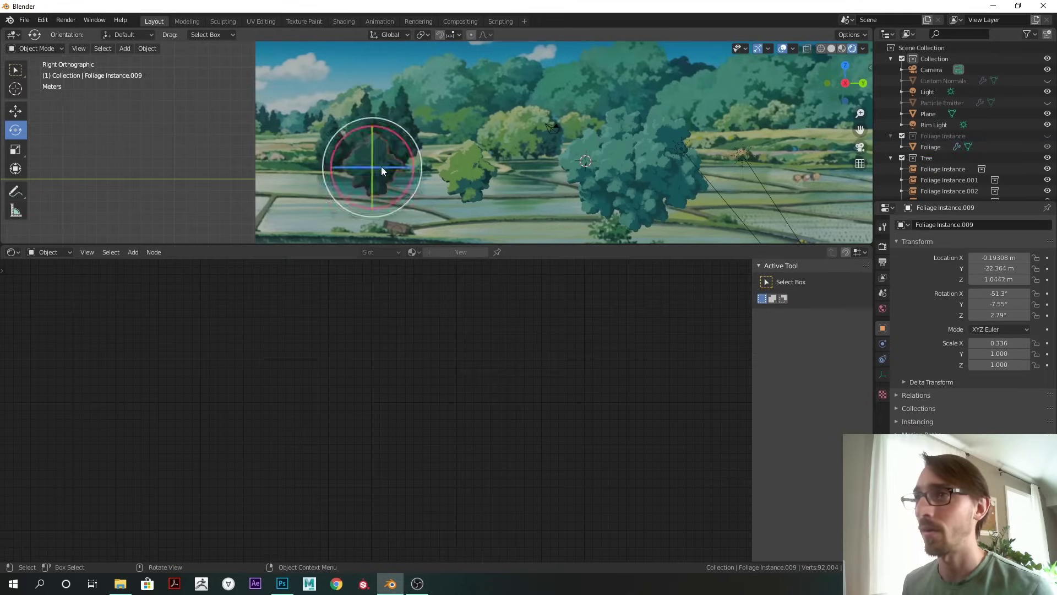
key("g")
left_click(393, 177)
left_click(466, 171)
key("g")
left_click(485, 176)
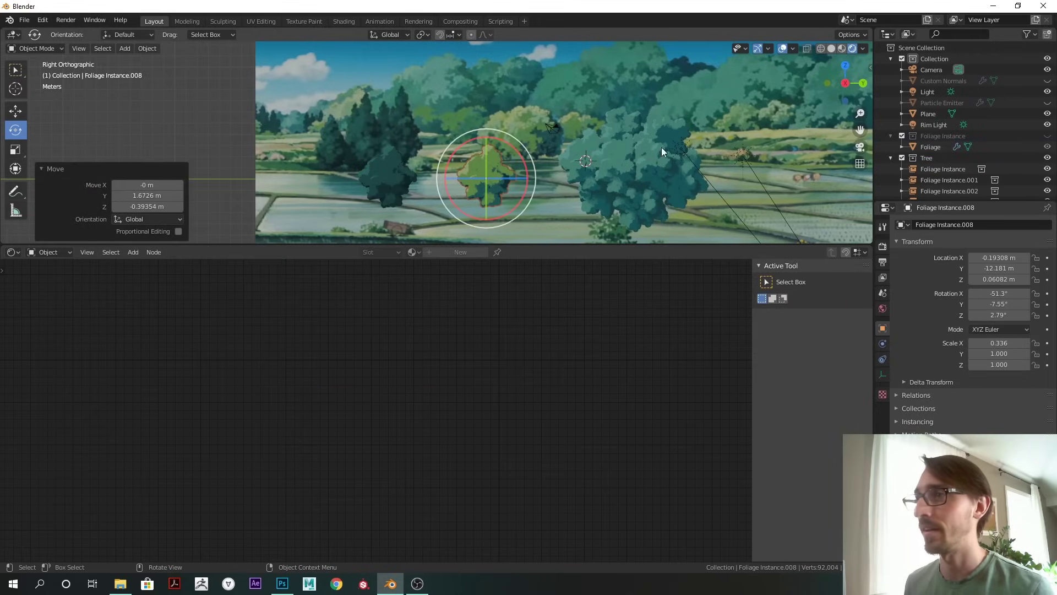
Step: Duplicate the dark foliage instance three times, clustering the copies around and above it to build up a dark tree
left_click(386, 177)
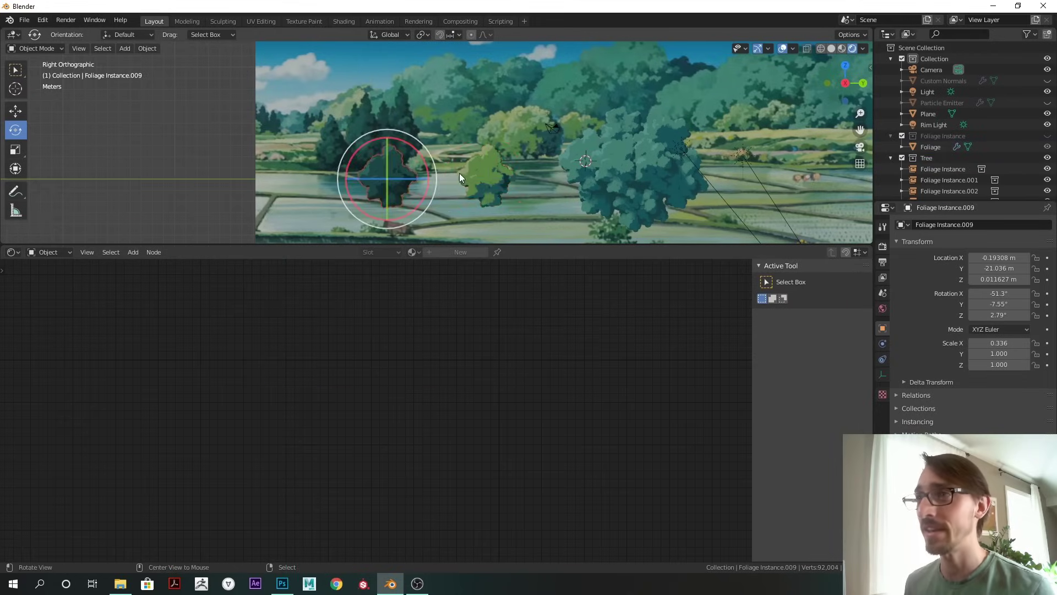
scroll(458, 173, "up", 2)
key("shift+d")
left_click(423, 166)
key("shift+d")
left_click(461, 161)
key("shift+d")
left_click(454, 127)
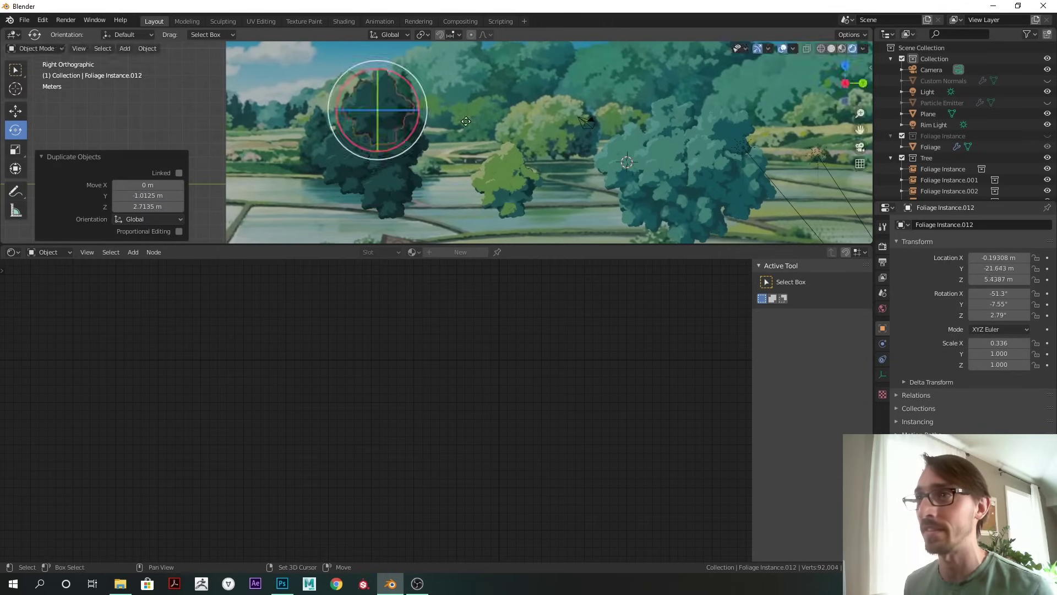
Step: Duplicate the dark tree's top foliage instance, rotate the copy, and lower it about 2.2 m into the side of the cluster
key("shift+d")
left_click(507, 124)
key("r")
left_click(413, 190)
key("g")
left_click(412, 226)
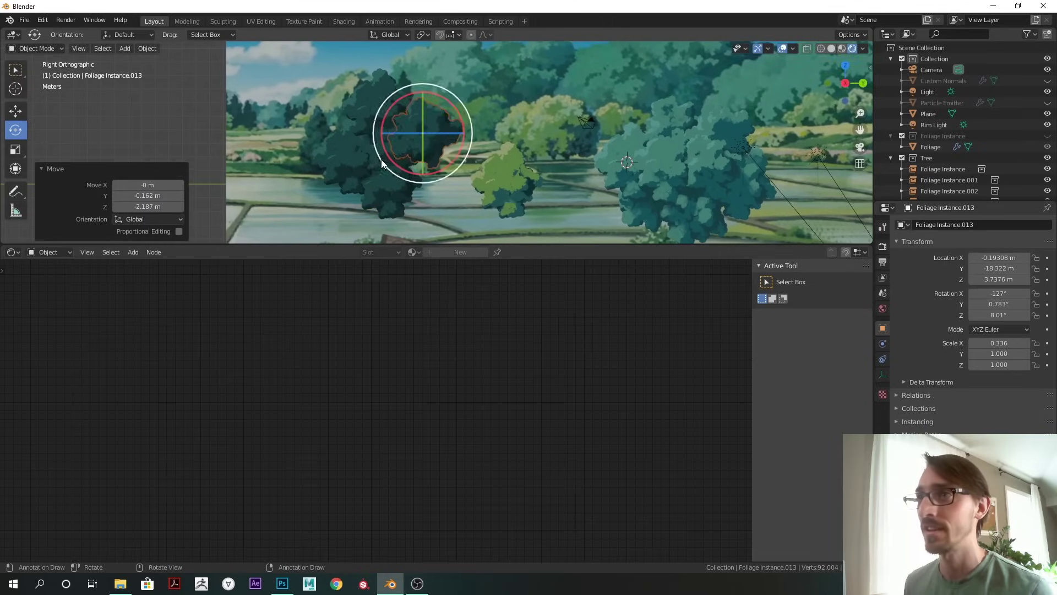
left_click(374, 160)
key("r")
left_click(412, 178)
left_click(458, 139)
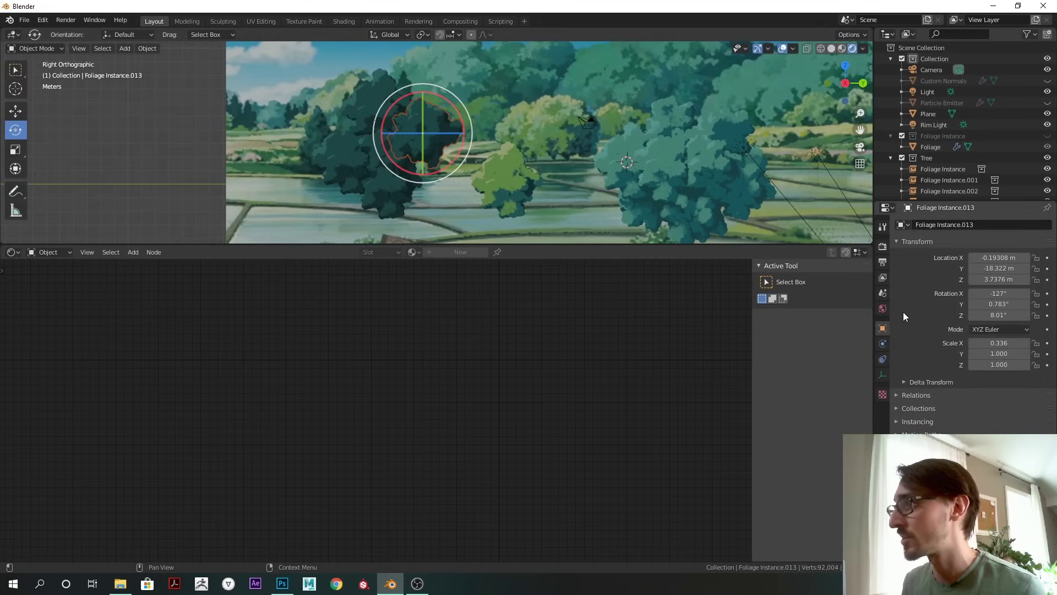
Step: Try brighter viewport display colors on the dark tree's top and side foliage instances, with values of about 0.83 and 0.85
left_click_drag(967, 198, 967, 79)
left_click(383, 106)
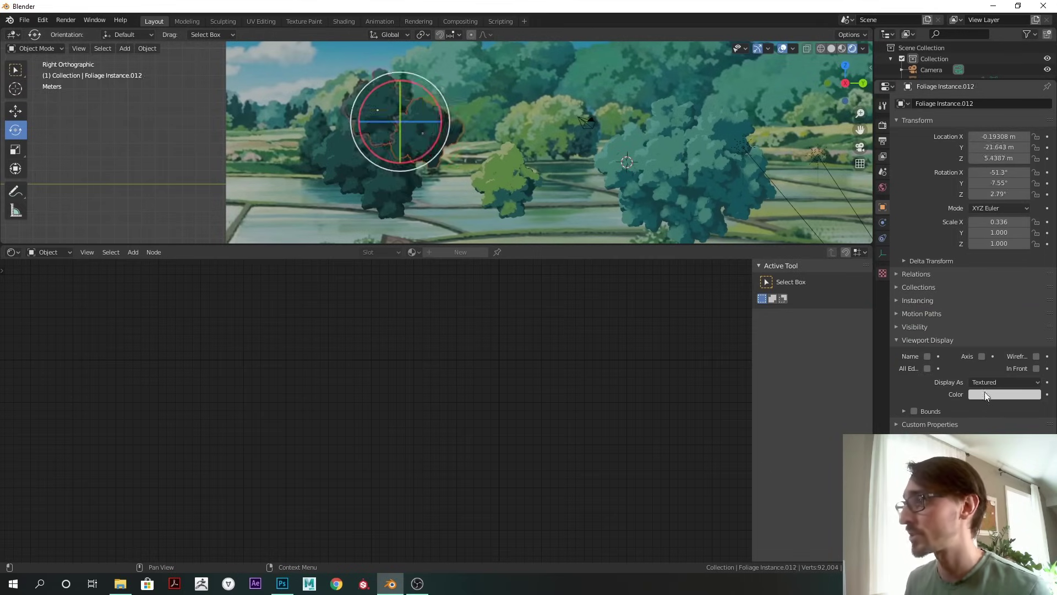
left_click(991, 394)
left_click_drag(1033, 252, 1035, 249)
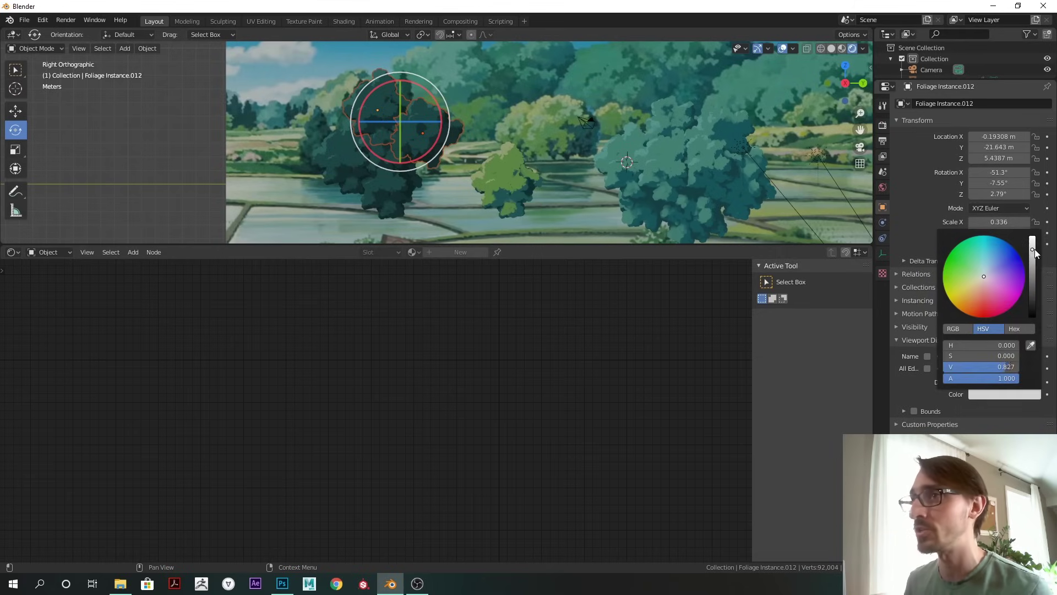
left_click(422, 136)
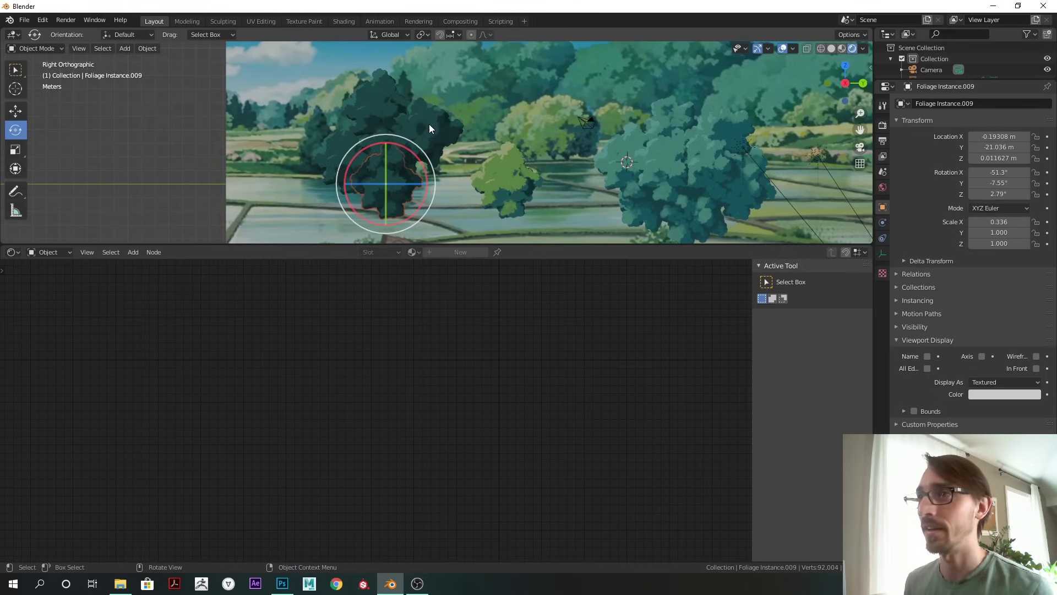
left_click(446, 138)
left_click(1020, 393)
left_click_drag(1033, 253, 1033, 246)
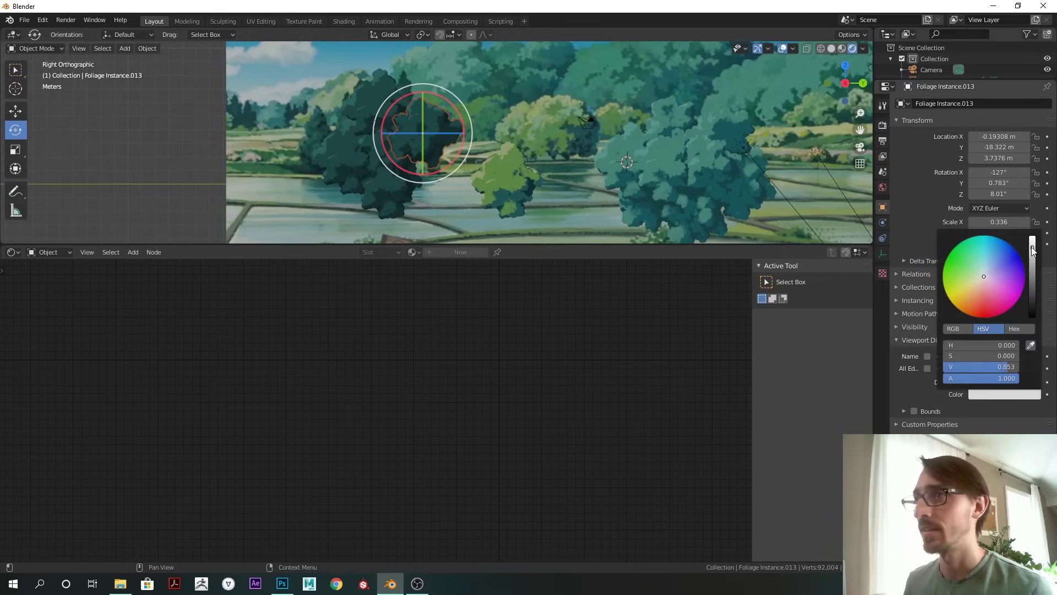
Step: Select the dark tree's foliage instances with the side one active and try copying its viewport display color to all of them
left_click(372, 107)
left_click(360, 161, "shift")
left_click(389, 160, "shift")
left_click(436, 137, "shift")
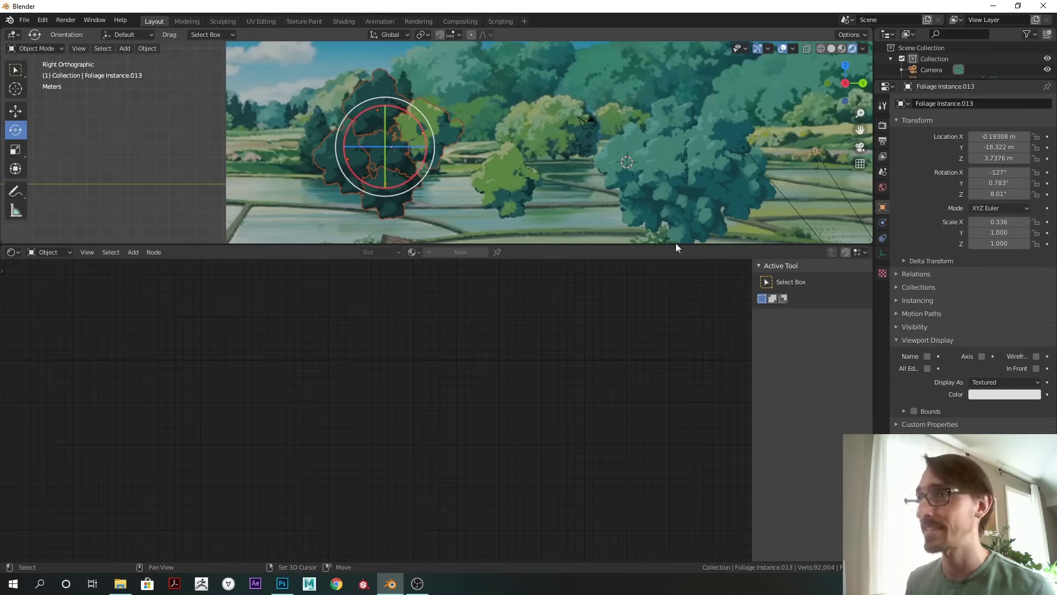
right_click(983, 392)
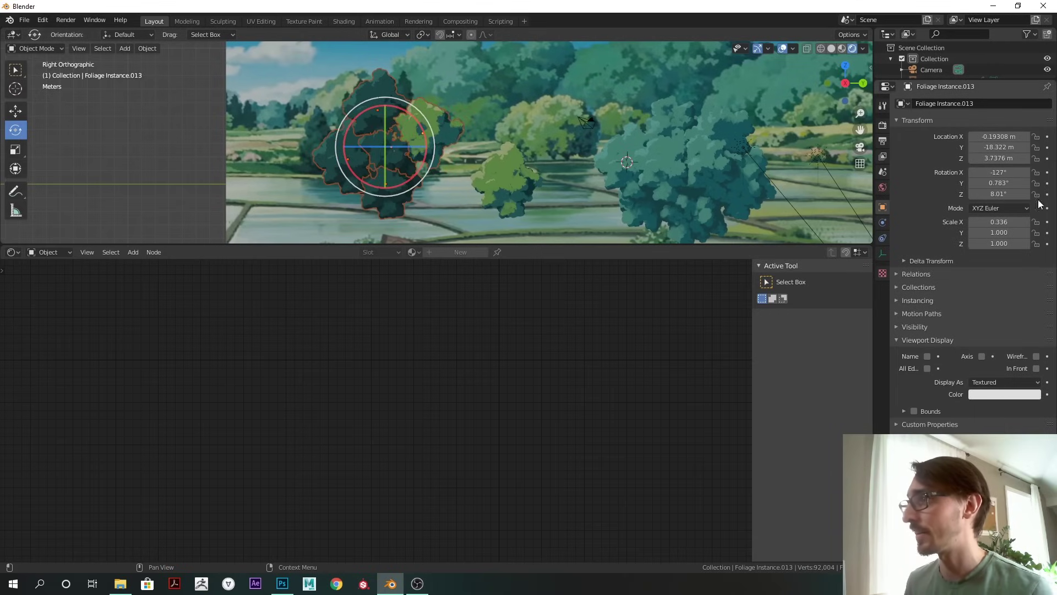
left_click_drag(961, 81, 962, 43)
right_click(976, 359)
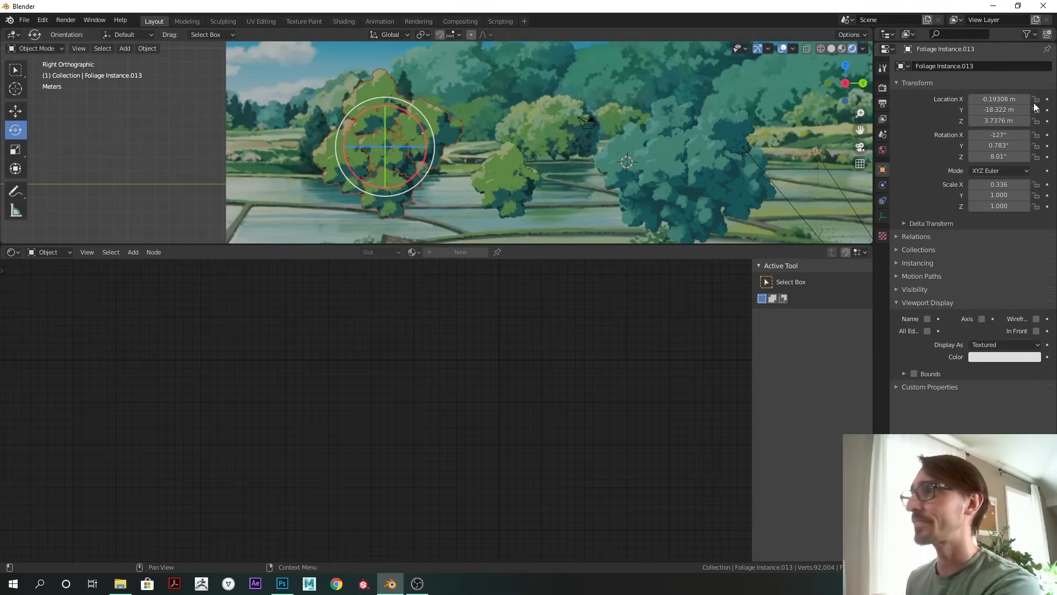
Step: Undo the display color changes and selections, back to the dark side foliage instance being the only one selected
left_click_drag(972, 43, 944, 142)
left_click(481, 135)
key("ctrl+z")
key("ctrl+z")
key("ctrl+z")
key("ctrl+z")
key("ctrl+z")
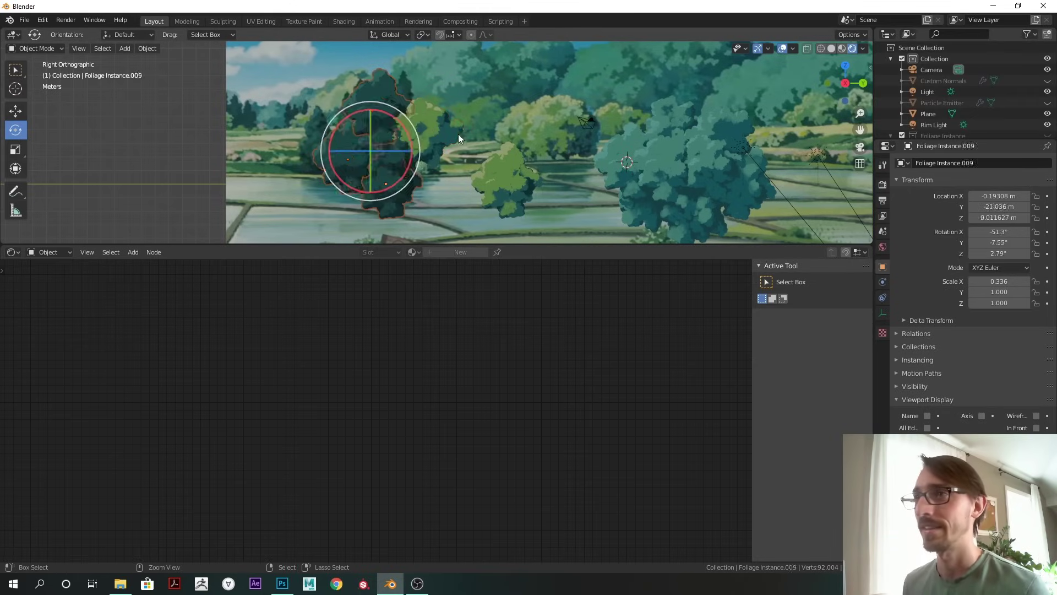
key("ctrl+z")
key("ctrl+z")
key("ctrl+z")
key("ctrl+z")
key("ctrl+z")
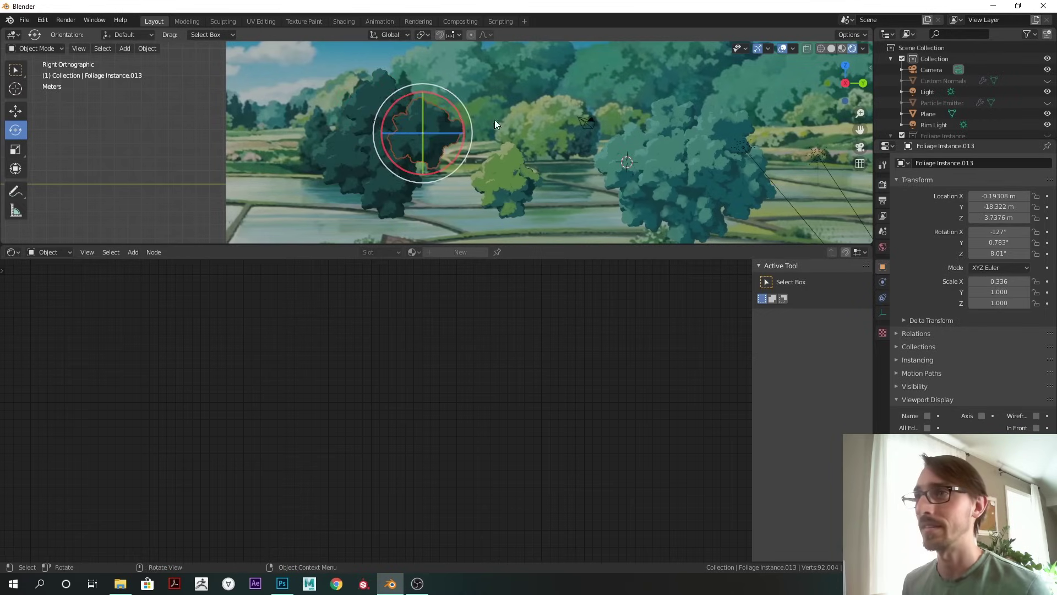
Step: Move the dark tree's side foliage instance about 0.13 m back along Y and 0.33 m down
left_click(420, 131)
key("g")
left_click(417, 133)
Step: Select all five dark foliage instances, scale the tree to about 0.65, and reposition it beside the backdrop's painted conifers
left_click(363, 142)
left_click(381, 123, "shift")
left_click(385, 145, "shift")
left_click(391, 163, "shift")
left_click(405, 132, "shift")
key("g")
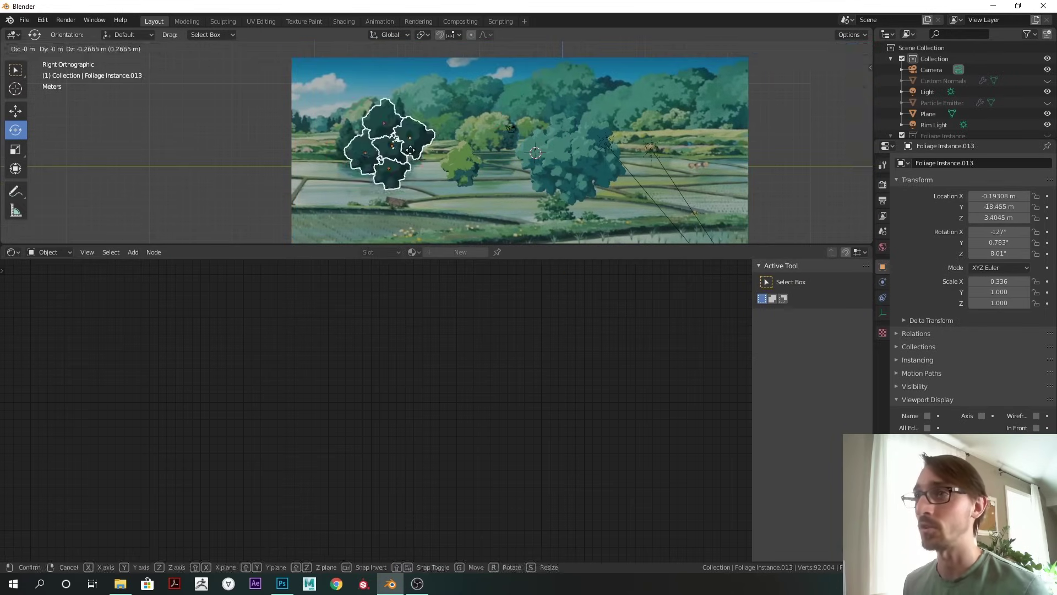
left_click(411, 151)
key("s")
left_click(428, 168)
key("g")
left_click(456, 167)
Step: Move the green foliage instance to about Y 13.2 m and Z 4.1 m, beyond the teal tree, and scale it to about 0.66
left_click(457, 167)
key("g")
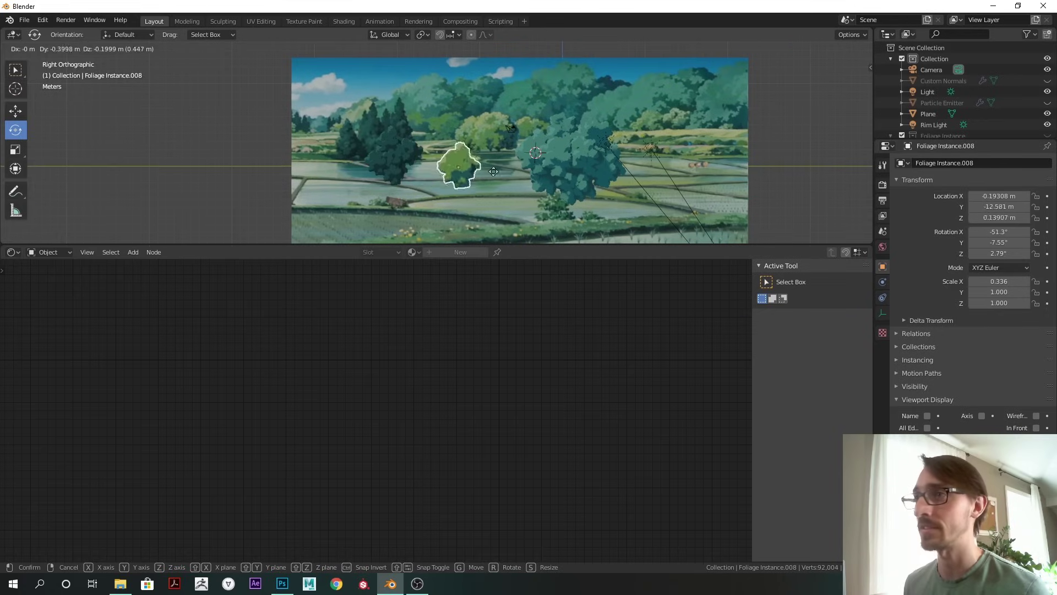
left_click(667, 134)
middle_click_drag(664, 150, 682, 172, "shift")
key("s")
left_click(685, 164)
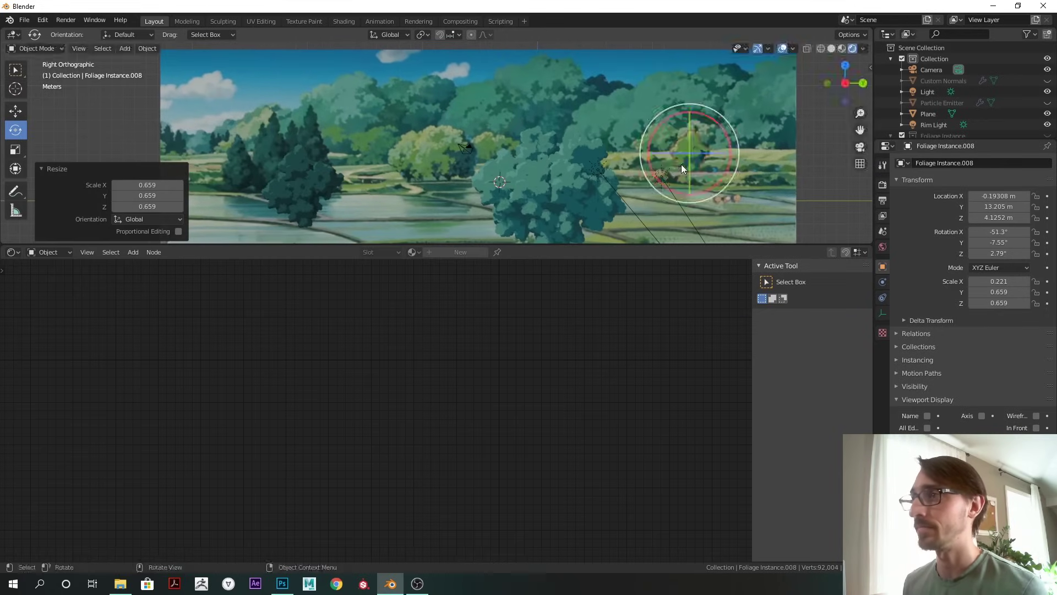
Step: Duplicate the small green foliage instance twice, placing the copies beside it, and rotate the last copy to vary the cluster
key("shift+d")
left_click(721, 158)
key("shift+d")
left_click(716, 165)
key("r")
left_click(593, 170)
Step: Reposition the dark tree's middle and lower foliage instances to tighten the cluster into a narrower column
middle_click_drag(295, 183, 400, 131, "shift")
left_click(400, 131)
key("g")
left_click(365, 143)
left_click(392, 177)
key("g")
left_click(406, 173)
Step: Adjust the position and size of the dark tree's top foliage instance so it crowns the cluster
left_click(395, 116)
key("g")
left_click(401, 105)
key("s")
left_click(444, 141)
key("g")
left_click(442, 140)
Step: Move the dark tree's outlying lower foliage instance in under the cluster and rotate it 31°
left_click(347, 185)
key("g")
left_click(369, 184)
key("r")
left_click(427, 202)
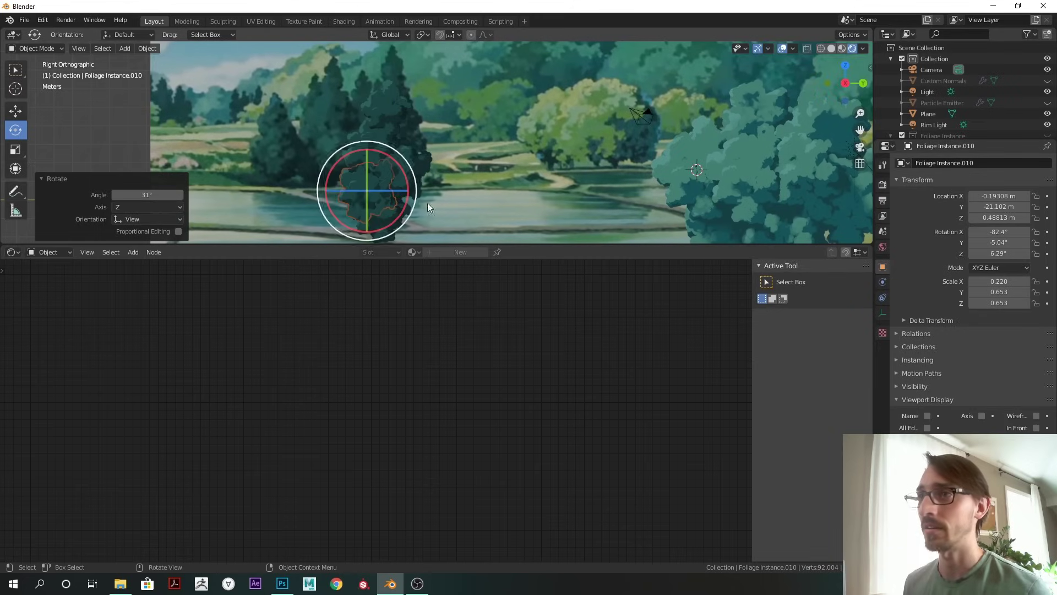
Step: From an angled view, refine the position and size of the rotated lower foliage instance within the dark tree
middle_click_drag(640, 164, 520, 123)
key("g")
left_click(573, 160)
key("s")
left_click(574, 160)
key("g")
left_click(549, 145)
Step: Select the dark tree's central foliage instance and adjust its position and size to fill out the column
left_click(496, 117)
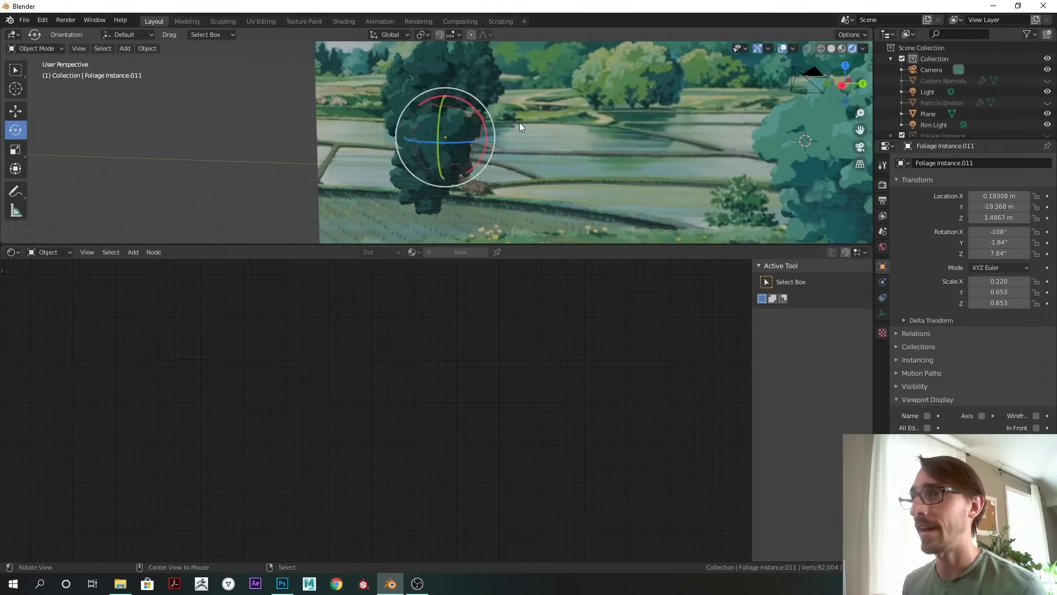
key("g")
left_click(521, 91)
key("s")
left_click(515, 97)
key("g")
left_click(512, 108)
Step: Move the dark tree's upper side foliage instance about 0.45 m along Y and 0.16 m up
middle_click_drag(513, 109, 501, 147)
left_click(425, 116)
key("g")
left_click(540, 112)
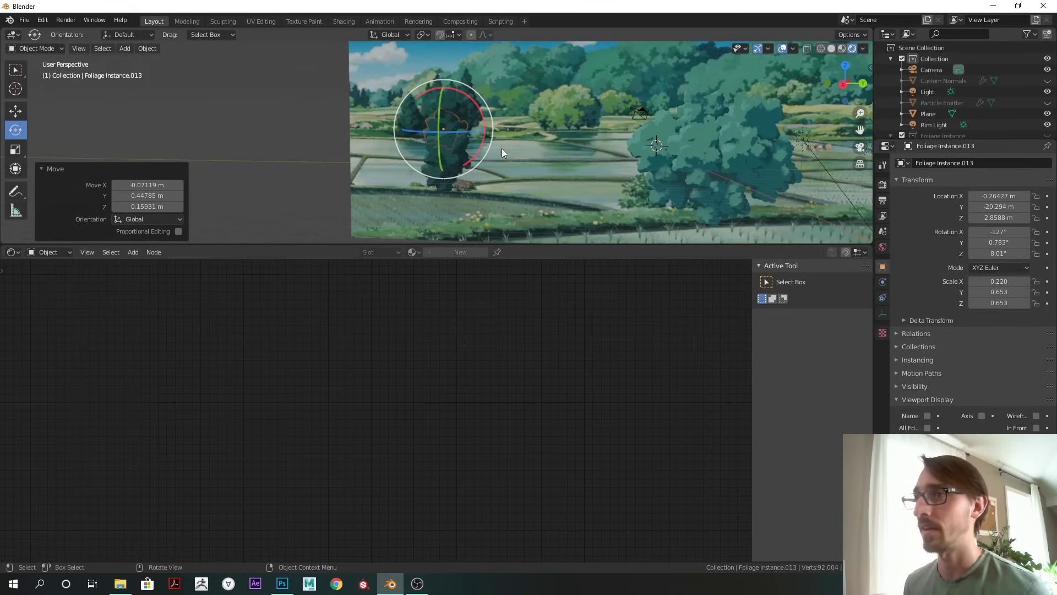
Step: Add a point light and move it over the large teal tree, to about X 0.95 m, Y 0.46 m, Z 5.17 m
middle_click_drag(696, 161, 591, 134)
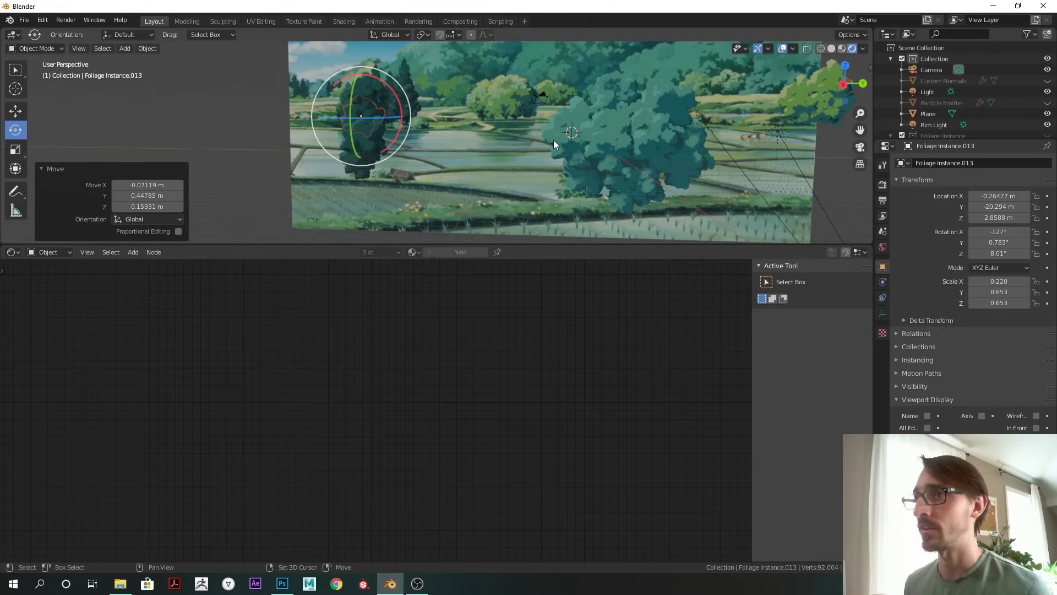
key("shift+a")
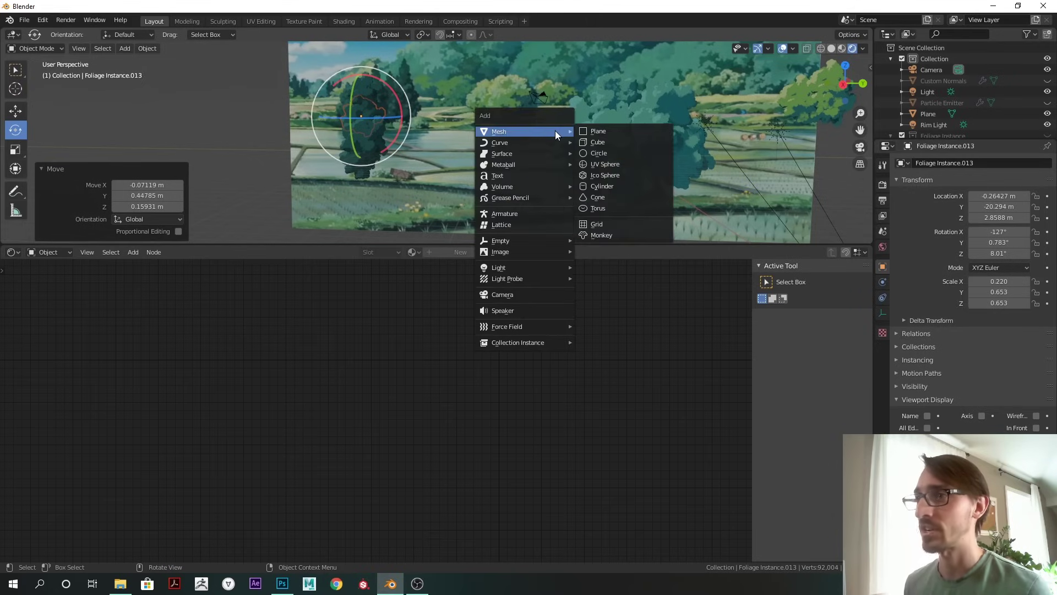
mouse_move(538, 268)
left_click(604, 267)
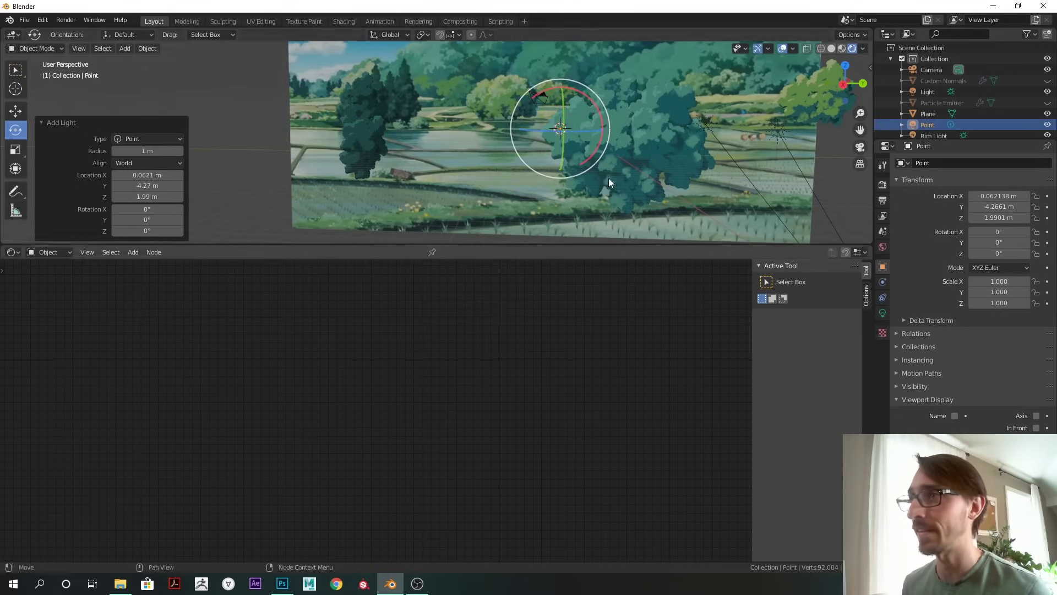
key("g")
left_click(604, 171)
key("g")
middle_click_drag(604, 177, 742, 175)
left_click(696, 174)
Step: Set the point light's power to 20 W and move it about 2.5 m along Y and 0.9 m up
left_click(883, 313)
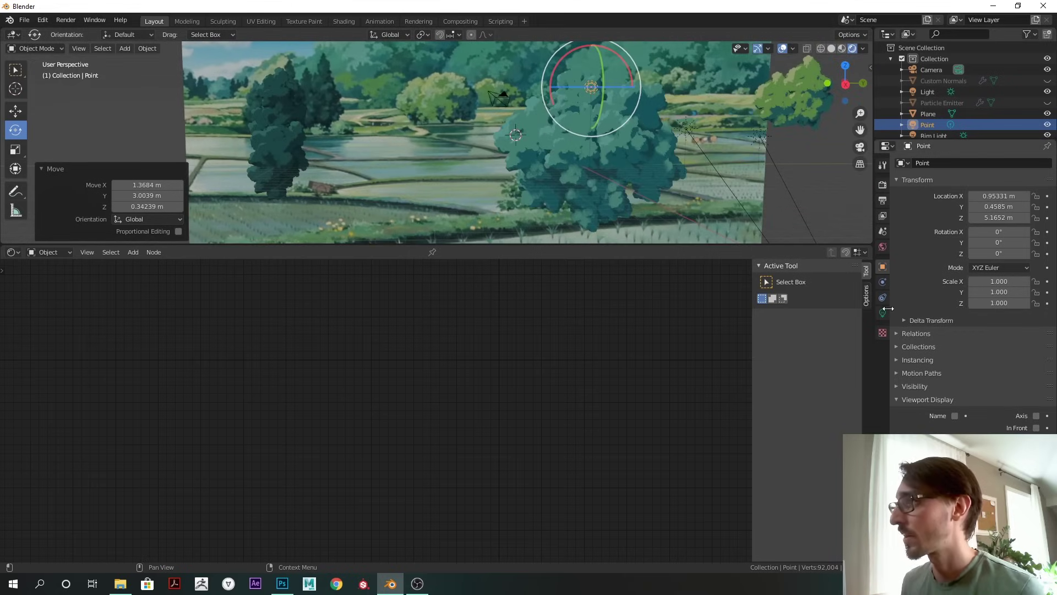
left_click_drag(1003, 235, 1025, 235)
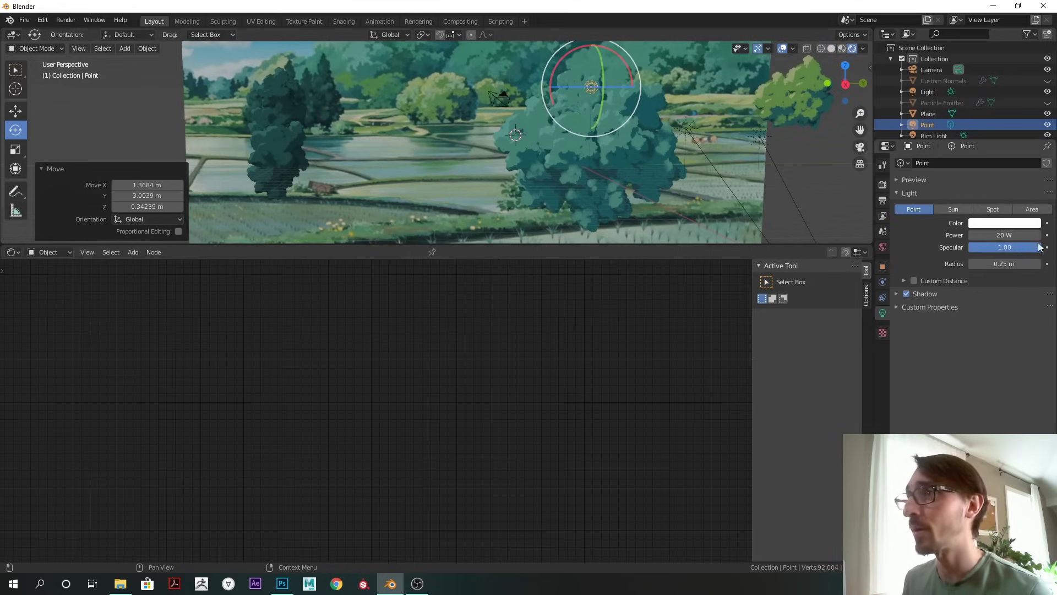
middle_click_drag(612, 88, 628, 115)
key("g")
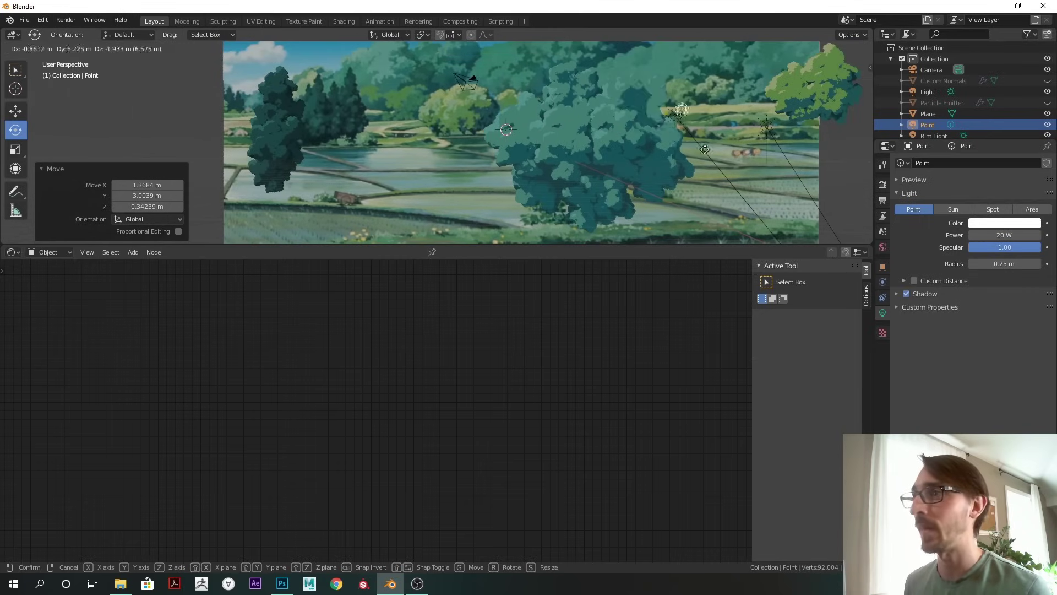
left_click(626, 139)
Step: Shift the point light in two moves by about 1 m along X, 2.5 m along Y and 2 m down the teal tree's side
middle_click_drag(626, 139, 707, 97)
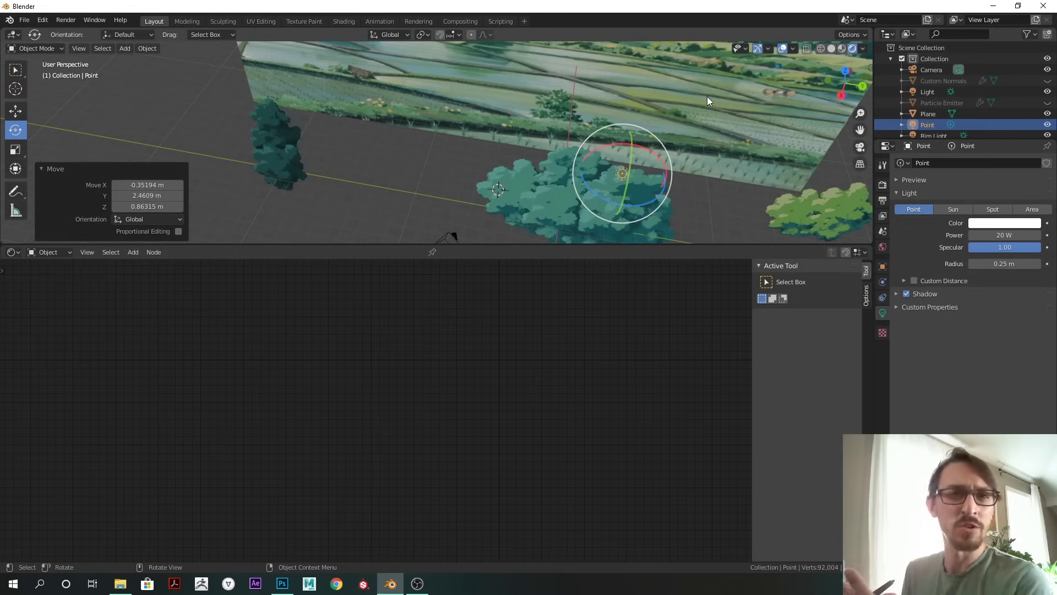
middle_click_drag(707, 97, 772, 103)
key("g")
left_click(672, 157)
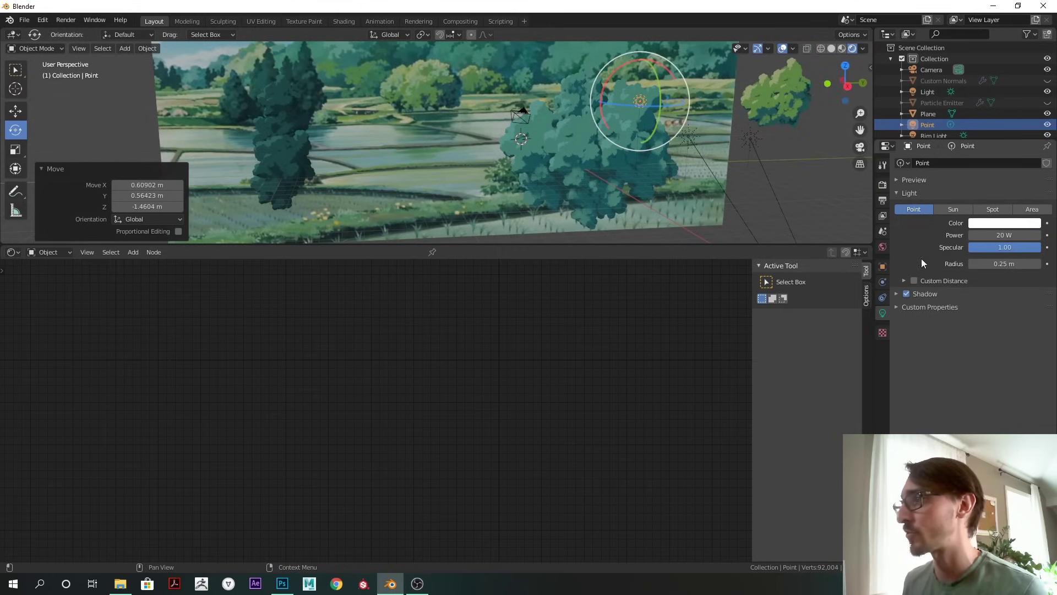
key("g")
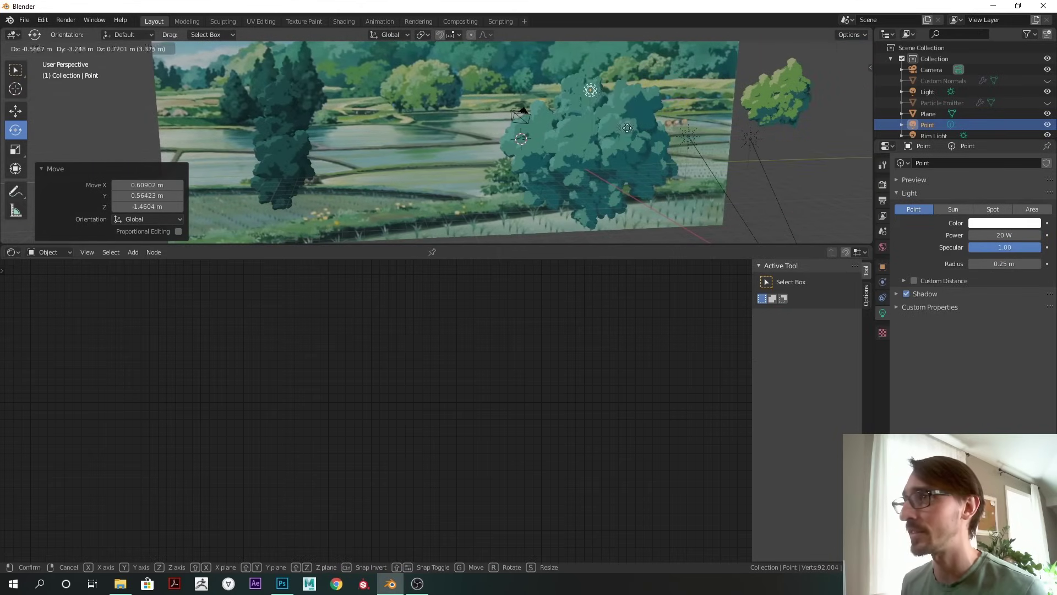
left_click(689, 142)
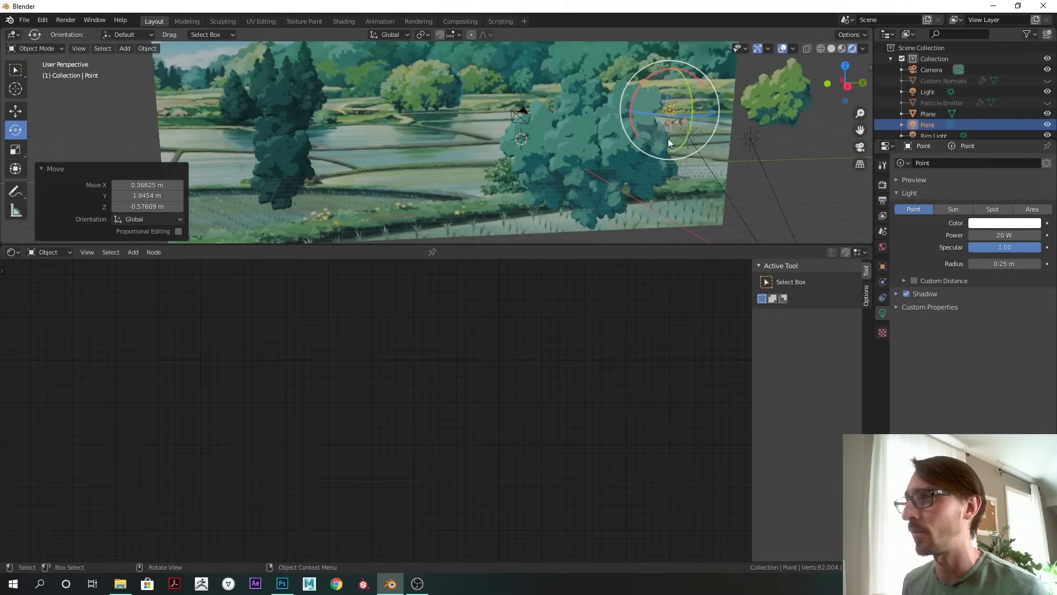
Step: Set the point light's radius to 2 m and move it about 0.4 m back along Y and 0.8 m down
left_click(996, 264)
type("2")
key("Return")
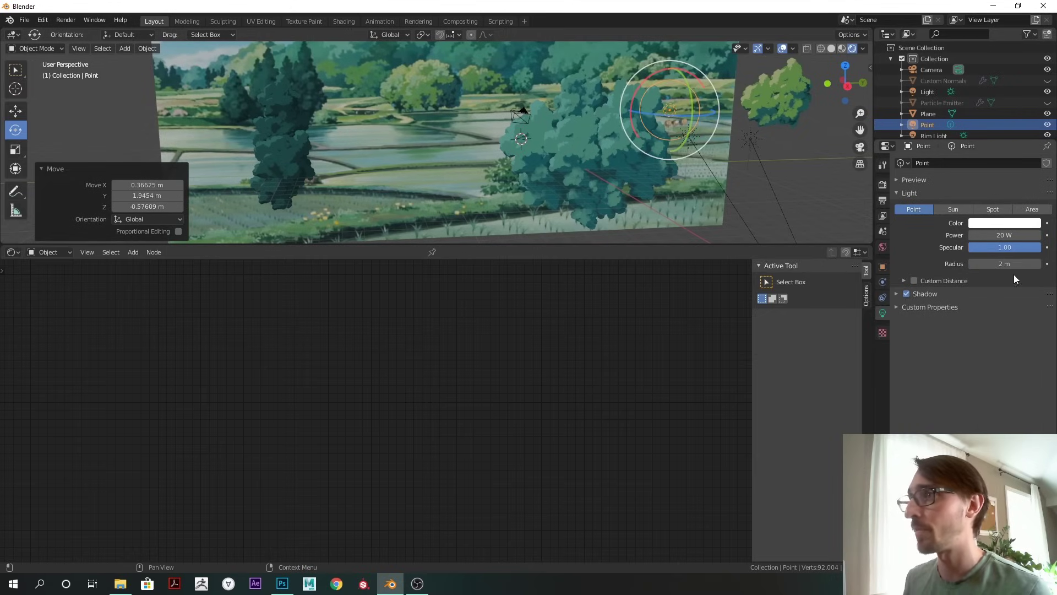
key("g")
left_click(664, 145)
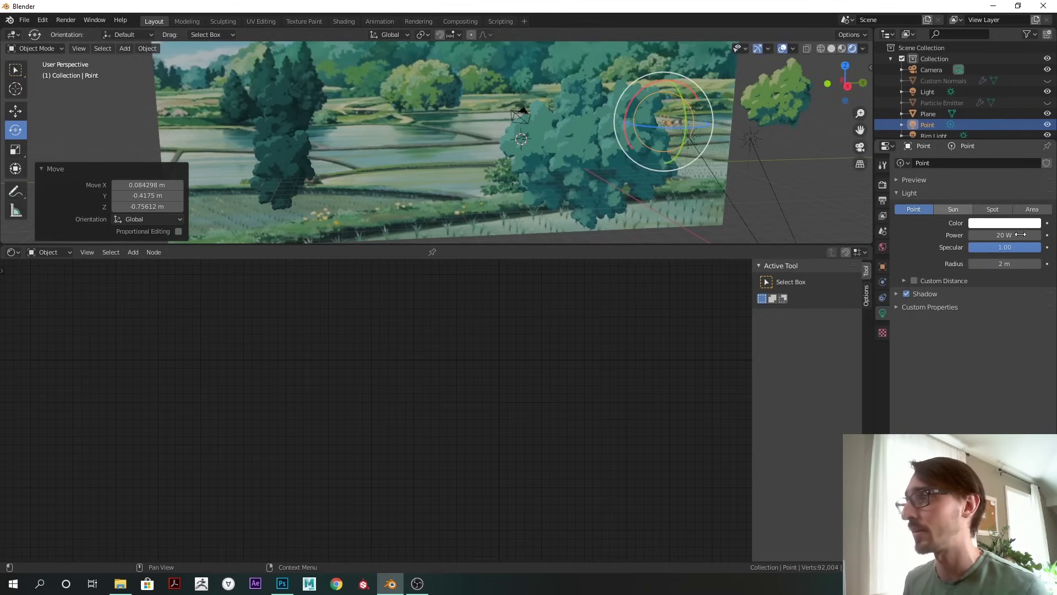
Step: Set the point light's radius to 3 m, raise it about 0.25 m, and set its power to 50 W
left_click(1004, 264)
type("3")
key("Return")
key("g")
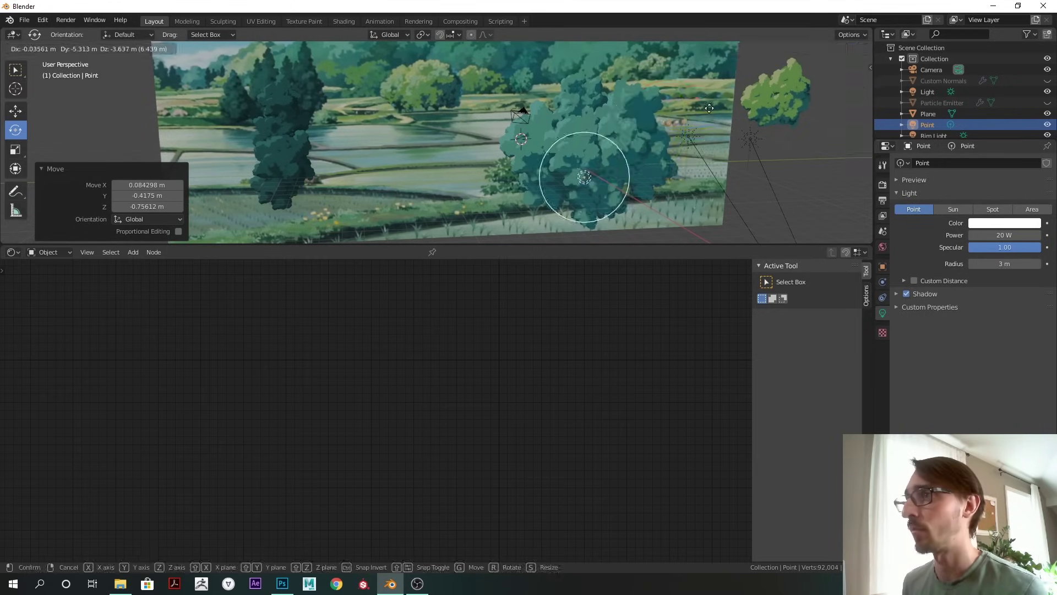
left_click(725, 100)
left_click(1004, 235)
type("50")
key("Return")
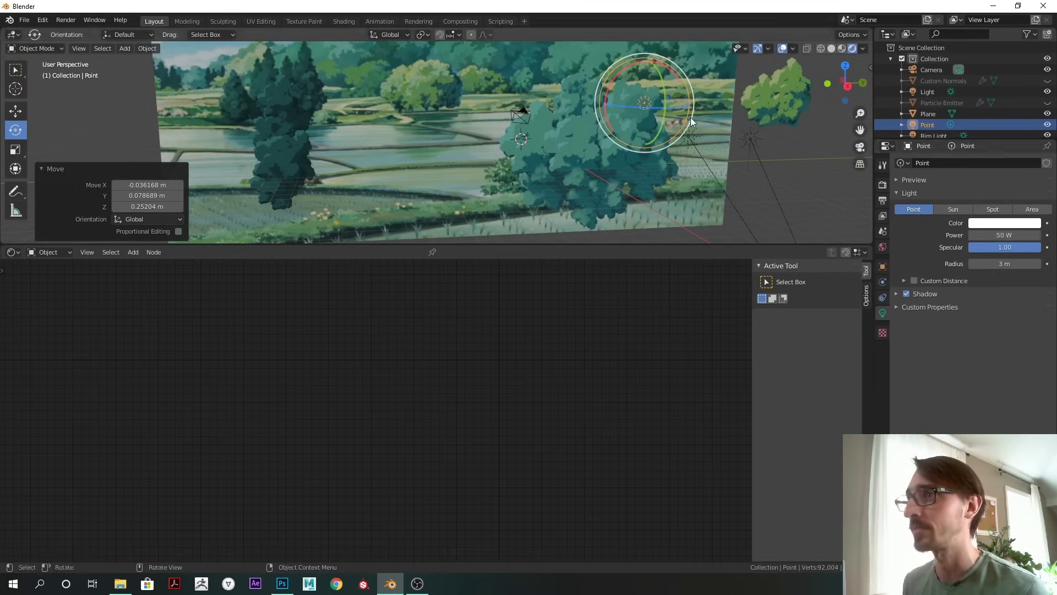
Step: Move the point light about 3.9 m back along Y and 0.7 m up over the teal tree's crown, and reduce its radius to 2 m
key("g")
left_click(642, 110)
middle_click_drag(668, 116, 661, 113)
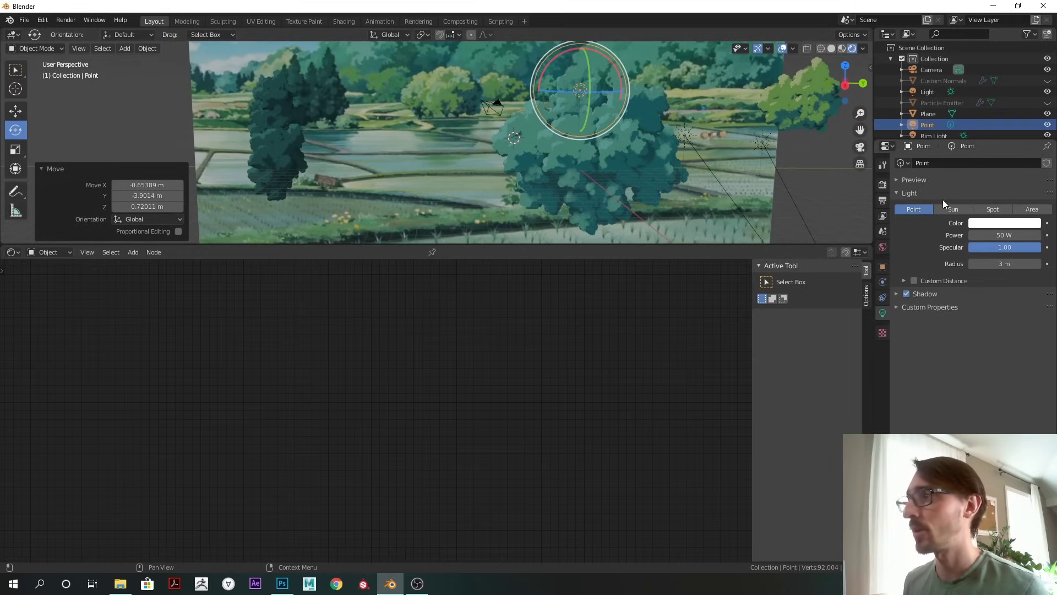
left_click_drag(1035, 263, 1018, 264)
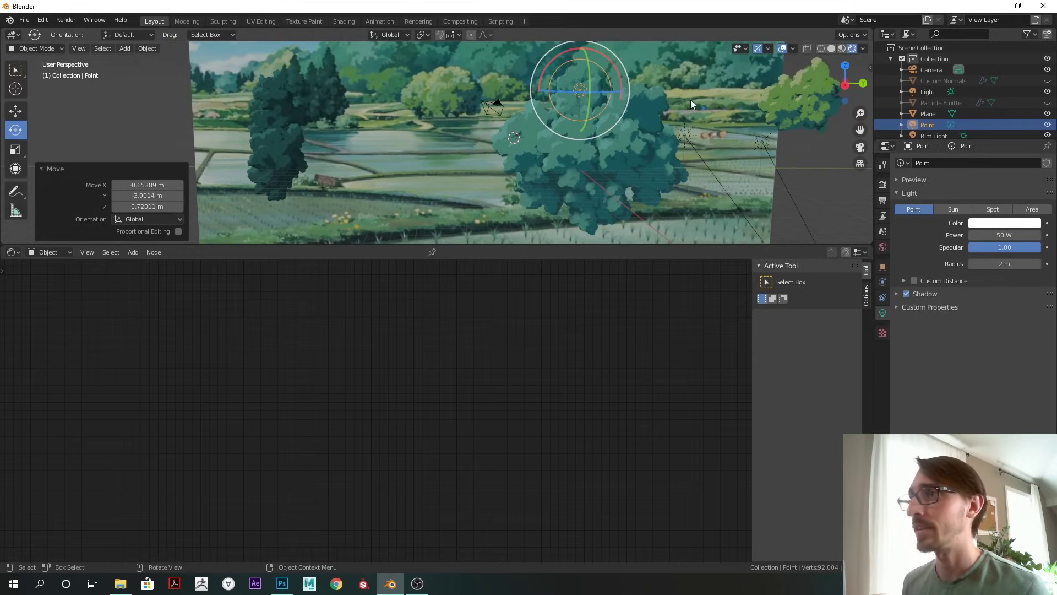
Step: Duplicate the point light twice down the teal tree's side, offsetting the second copy about 1.9 m along Y and 1.9 m down
key("shift+d")
left_click(715, 140)
key("shift+d")
left_click(723, 160)
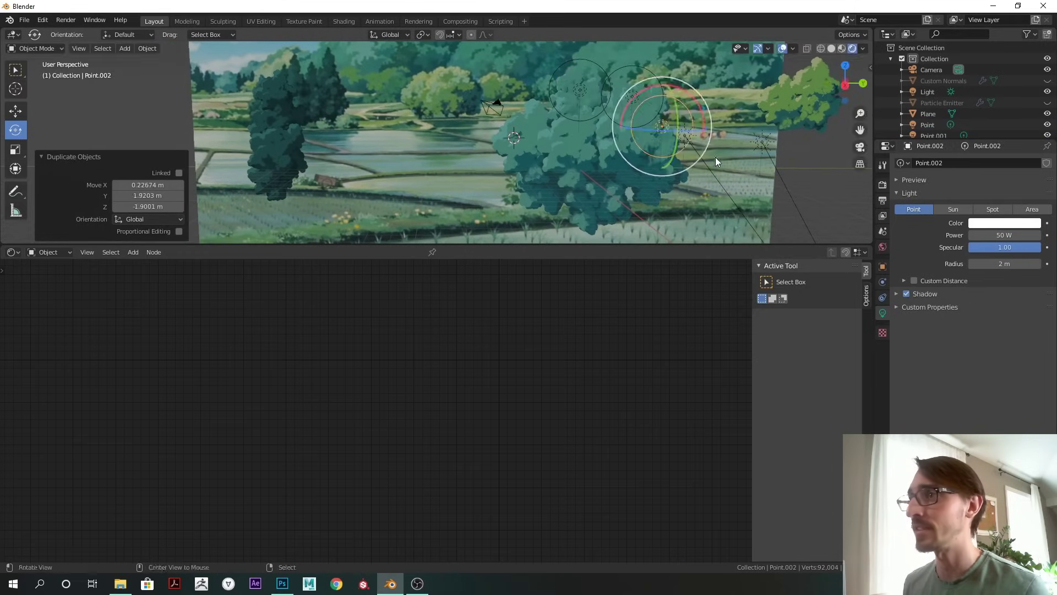
key("KP_3")
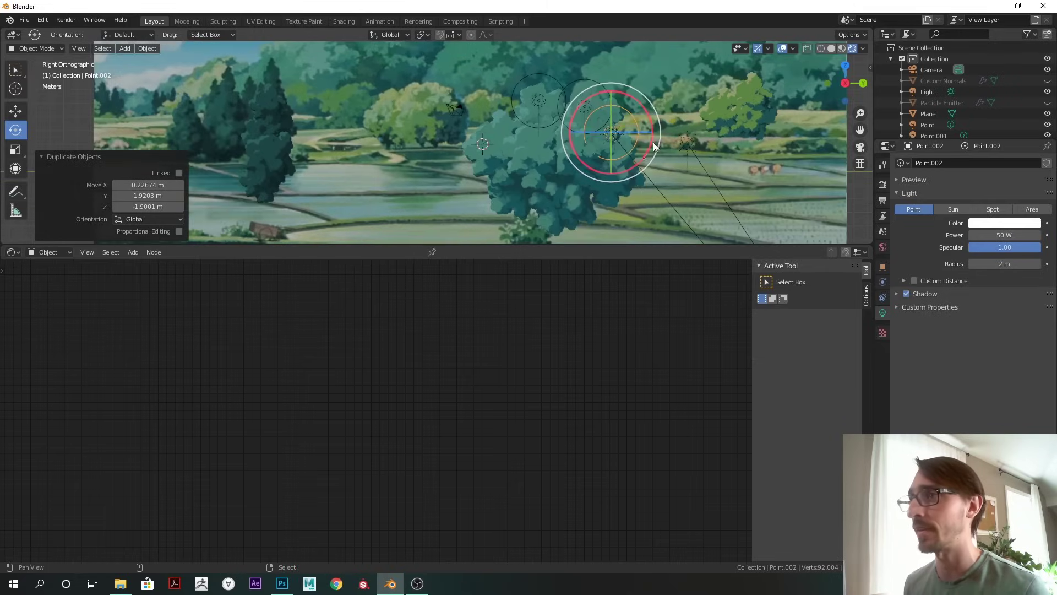
middle_click_drag(645, 154, 569, 171, "shift")
middle_click_drag(578, 105, 593, 140, "ctrl")
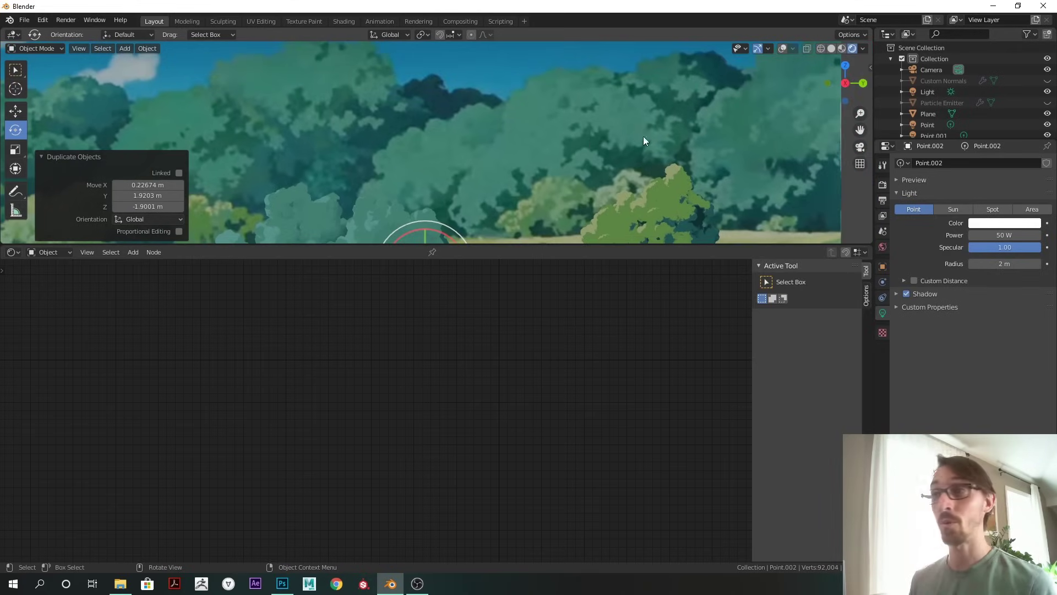
Step: Compare the teal tree with and without its three point lights by hiding and reshowing Point, Point.001 and Point.002
middle_click_drag(600, 144, 503, 166, "ctrl")
middle_click_drag(568, 141, 656, 71, "shift")
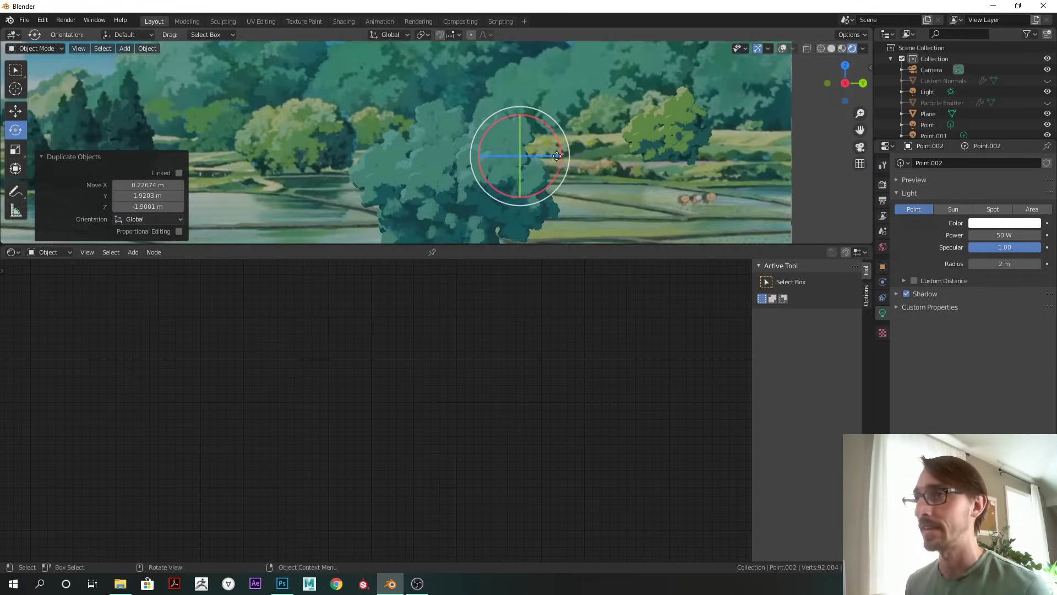
left_click_drag(928, 139, 947, 243)
left_click_drag(1048, 136, 1048, 125)
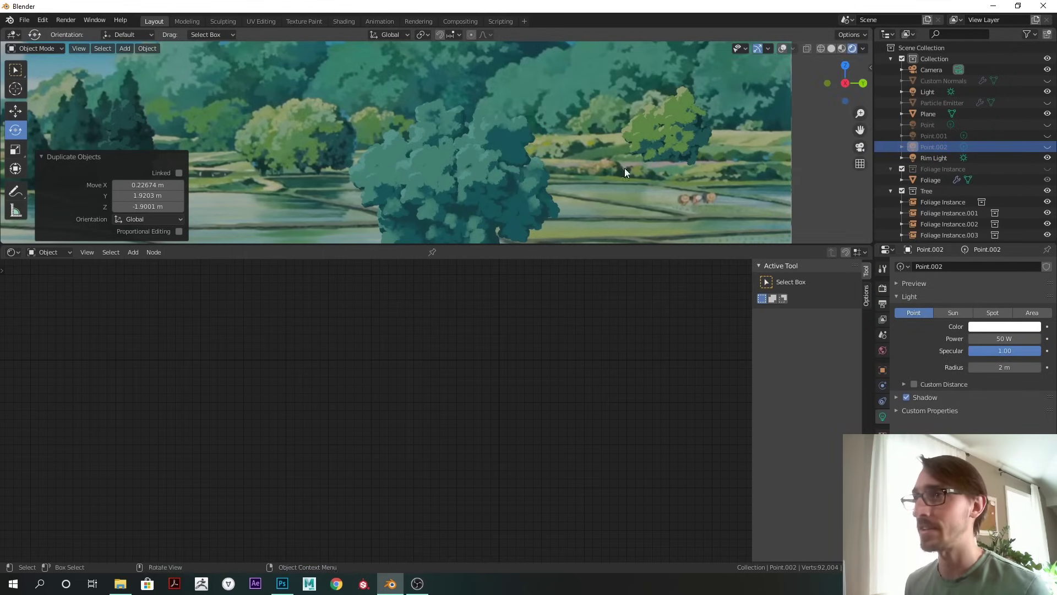
scroll(556, 138, "down", 3)
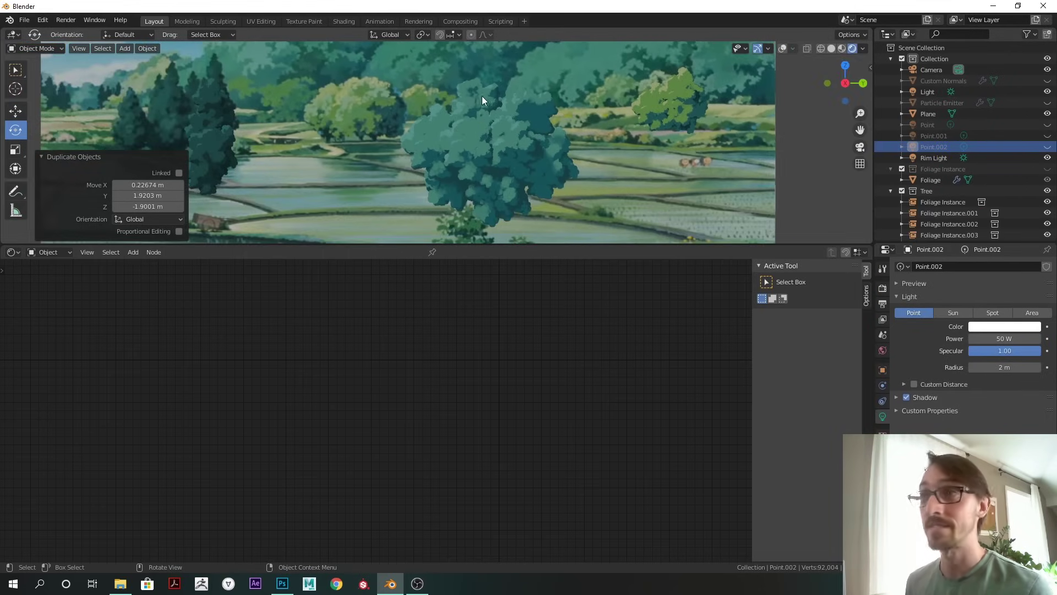
left_click(1048, 146)
left_click(1048, 135)
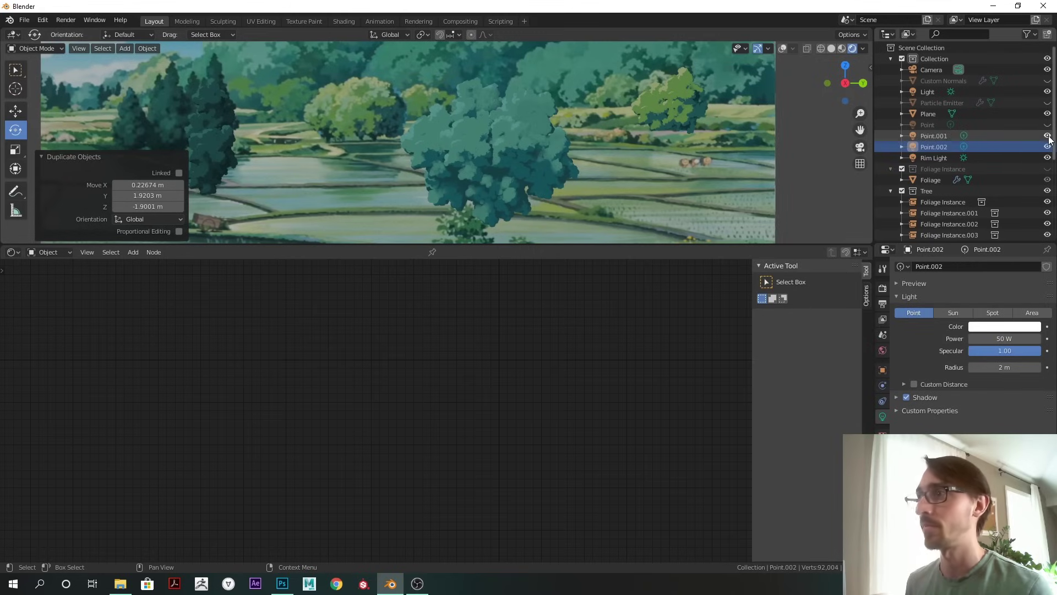
left_click(1048, 124)
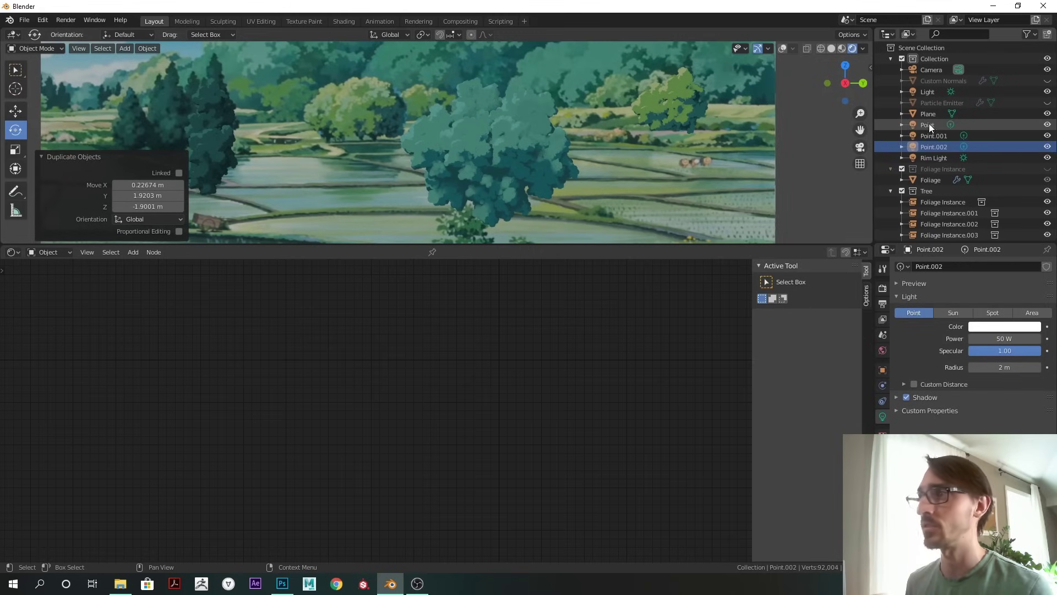
Step: Duplicate the Point light about 3.2 m back along Y and 8.7 m down, and set the copy's power to -50 W
left_click(927, 125)
middle_click_drag(541, 127, 658, 57, "shift")
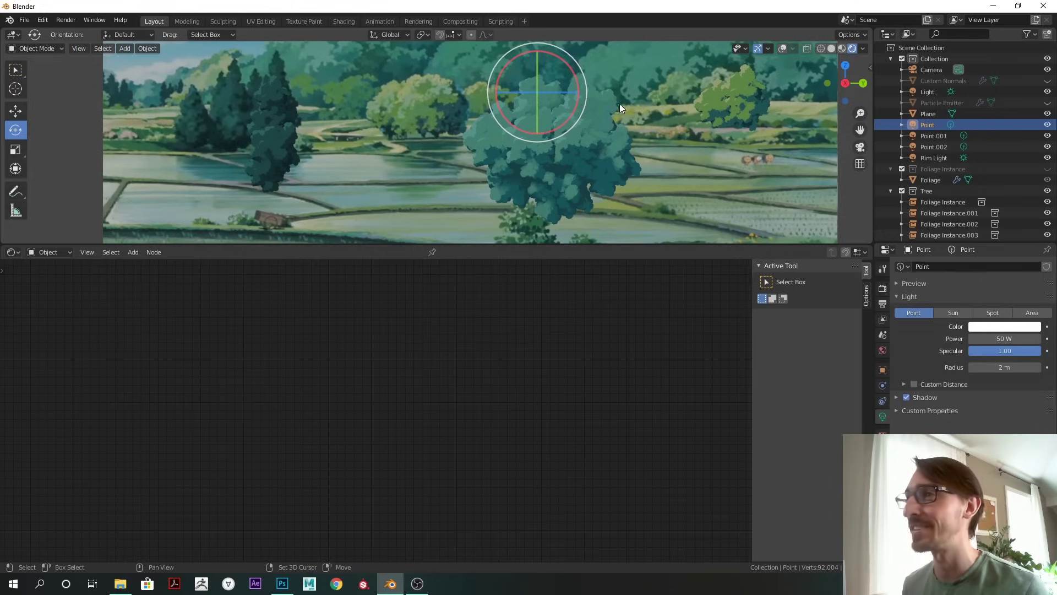
key("shift+d")
left_click(610, 227)
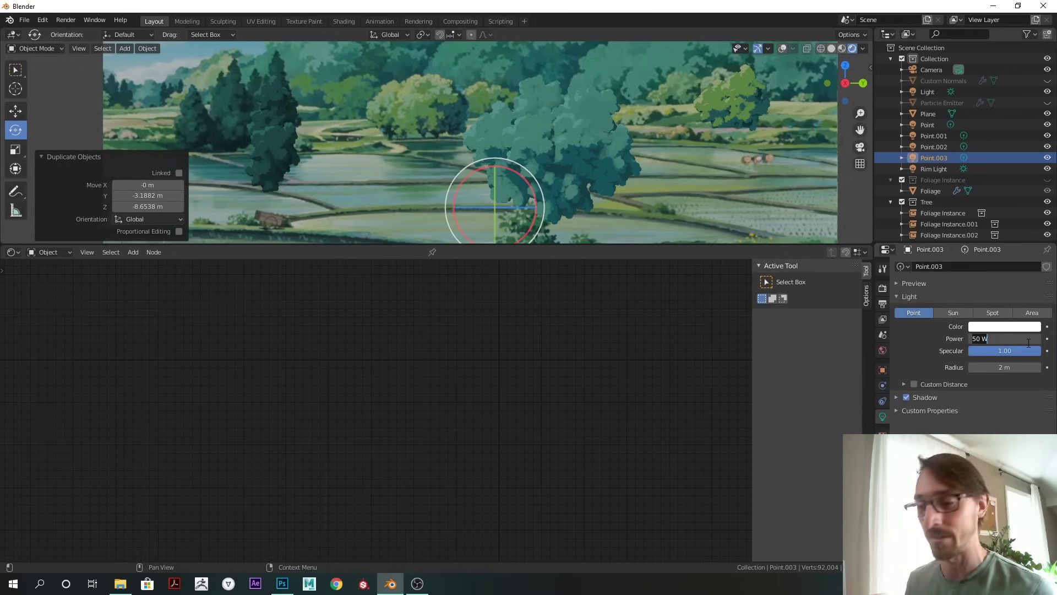
type("-50")
key("Return")
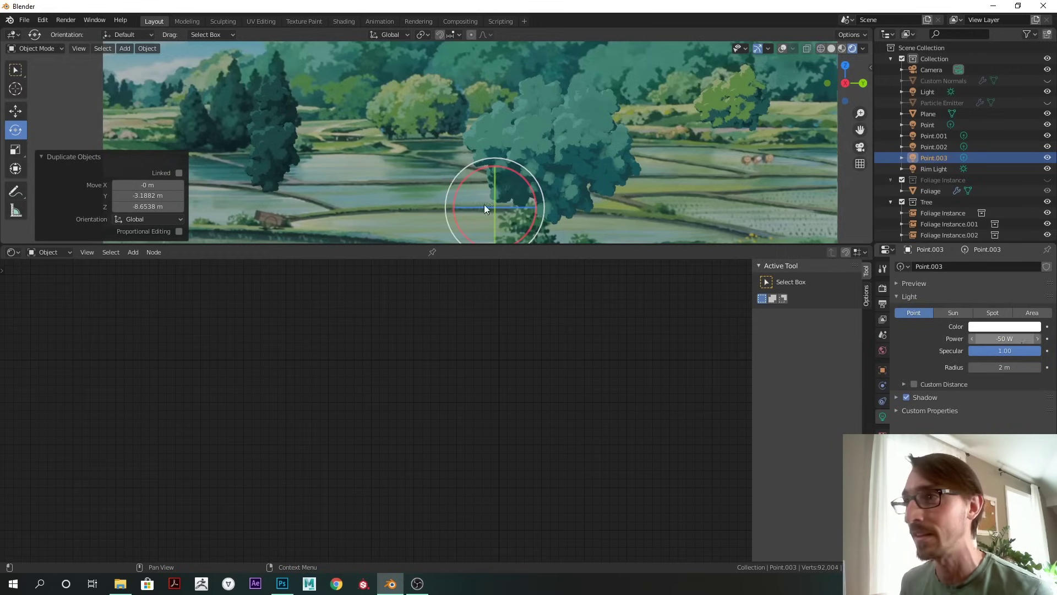
Step: Reposition the -50 W light beneath the teal tree's lower foliage, starting with about 1.1 m along Y and 0.4 m up
key("g")
left_click(643, 188)
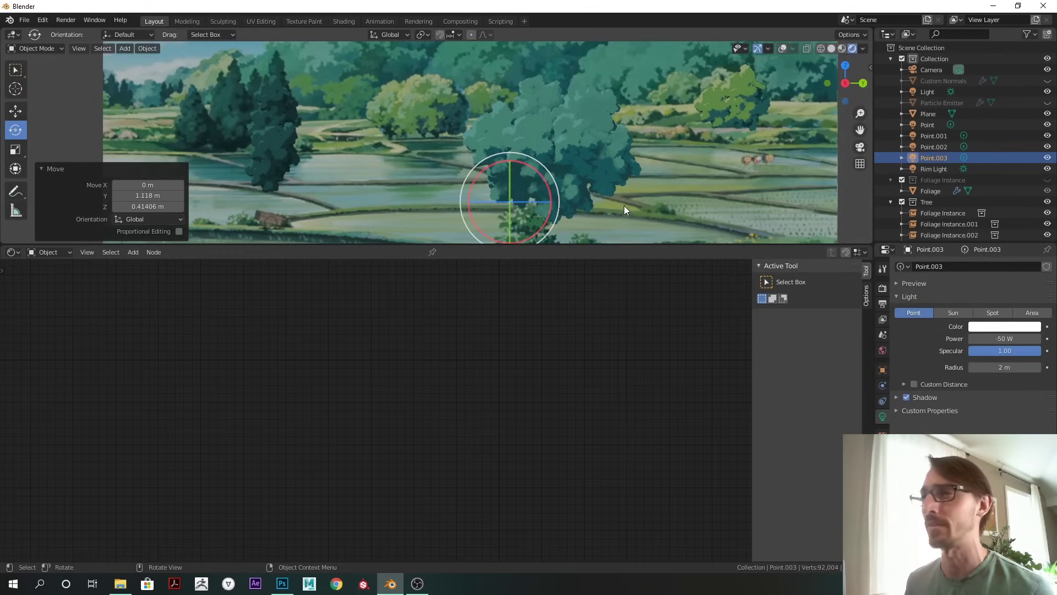
key("g")
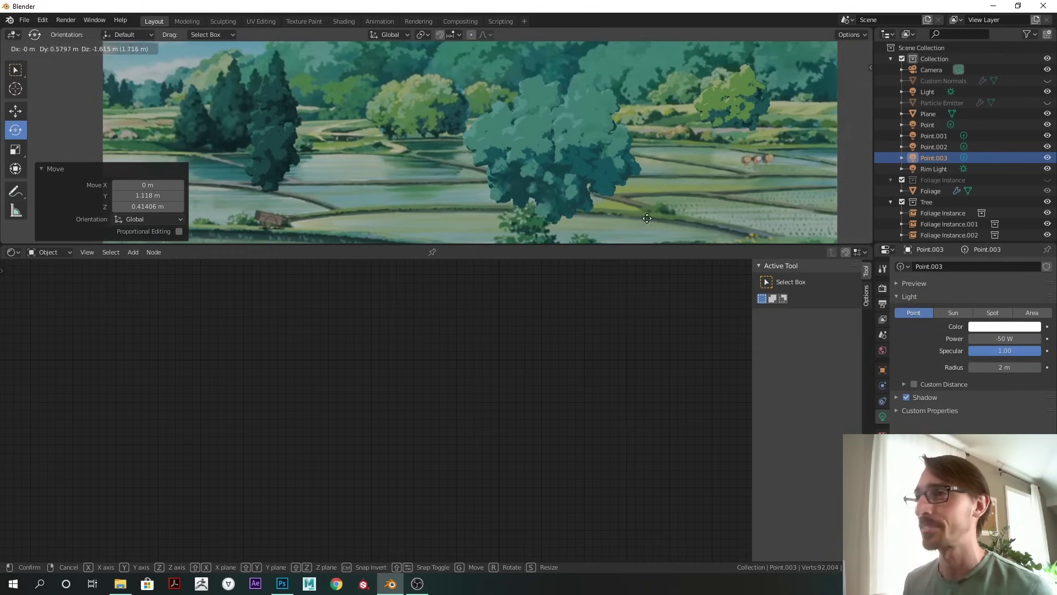
left_click(661, 209)
Step: Duplicate the -50 W light about 5.8 m along Y and 1.5 m up, and copy it again 24 m back to the dark tree's base
key("shift+d")
left_click(721, 200)
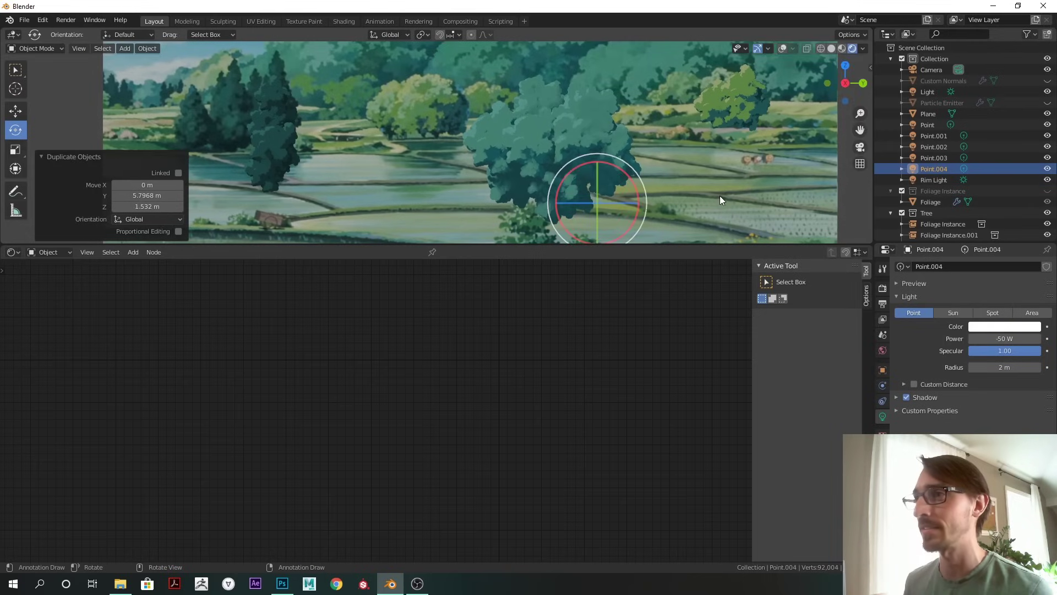
key("shift+d")
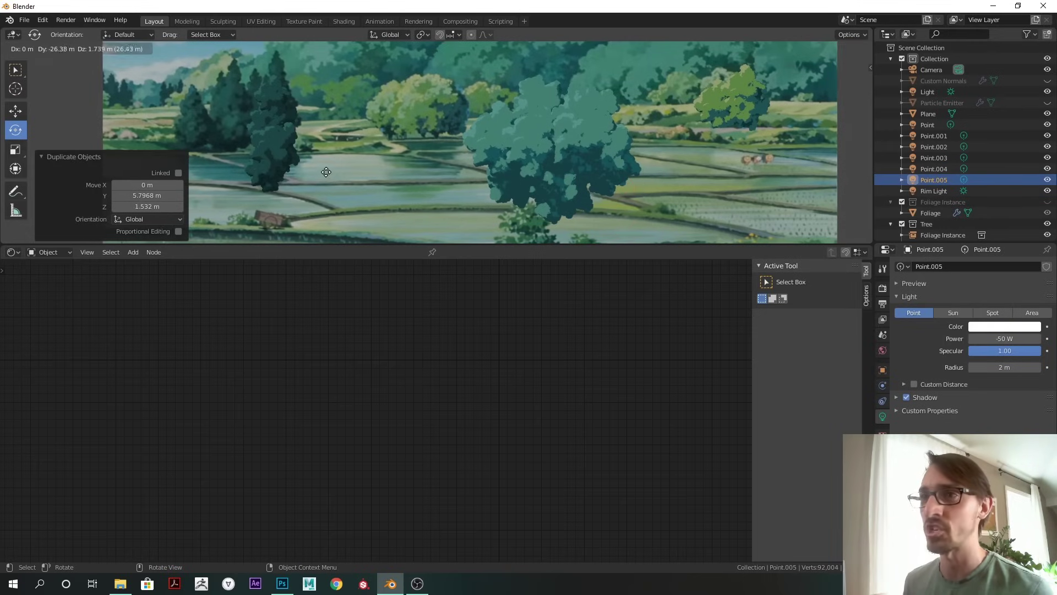
left_click(363, 196)
Step: Duplicate the dark tree's light up above its crown, set the copy's power to 50 W, and adjust its position
key("shift+d")
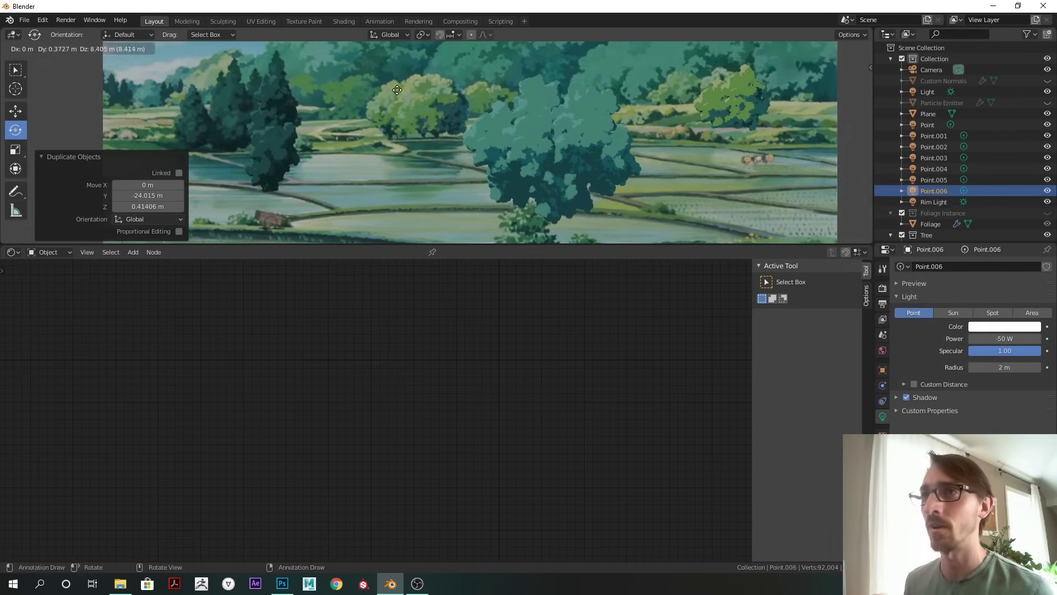
left_click(394, 88)
left_click(1010, 337)
type("50")
key("Return")
key("g")
left_click(368, 121)
Step: Resize the dark tree's uppermost foliage instance and move it about 0.06 m along Y and 0.54 m up
middle_click_drag(368, 122, 460, 140, "shift")
middle_click_drag(460, 139, 322, 98, "ctrl")
left_click(323, 98)
key("s")
key("Return")
key("g")
left_click(363, 121)
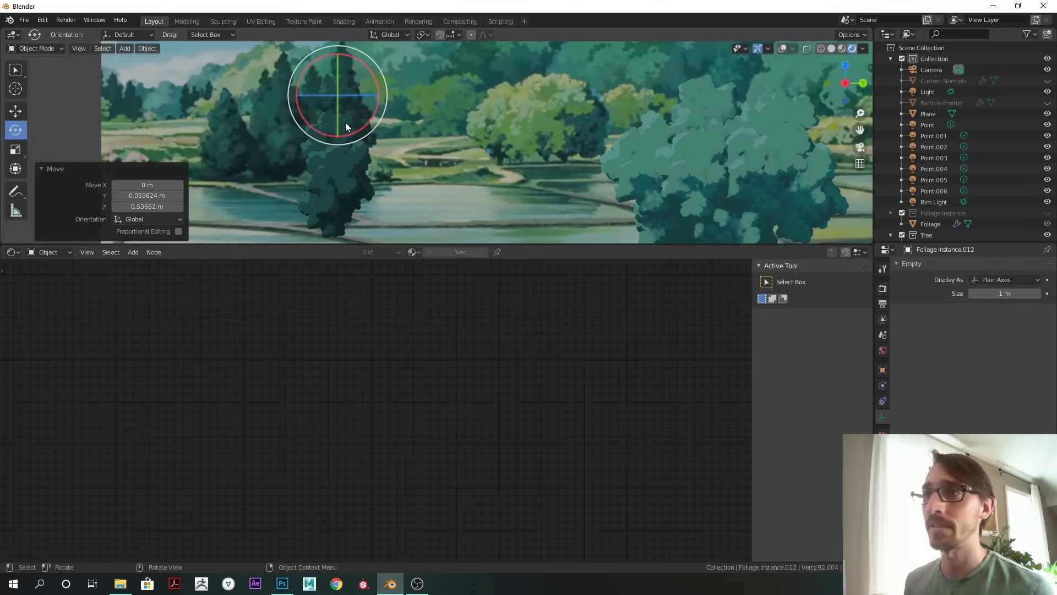
Step: Turn off shadows for the point lights Point.001 through Point.006
left_click(933, 137)
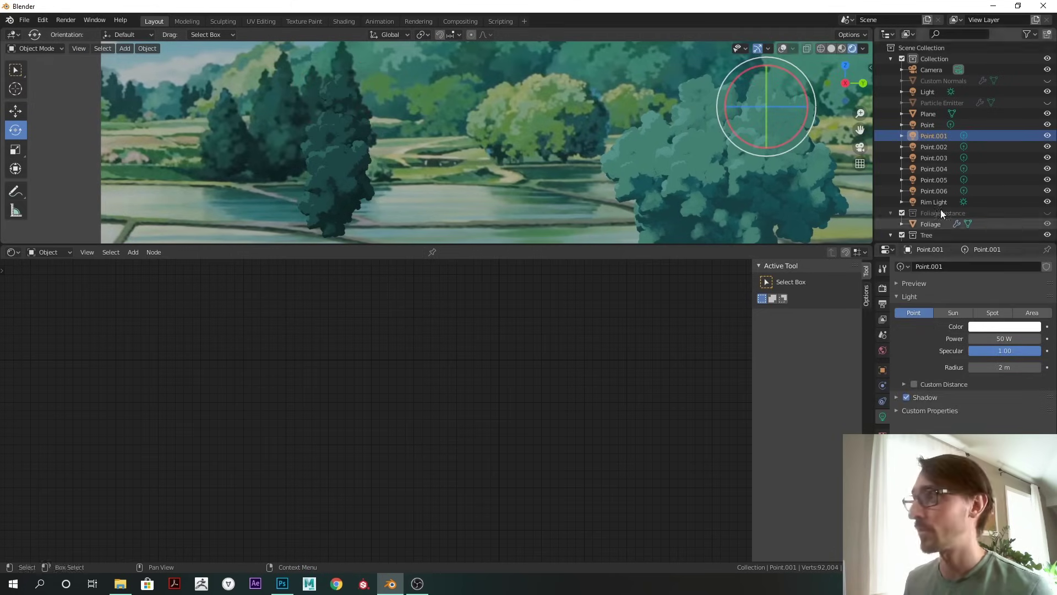
left_click(906, 397)
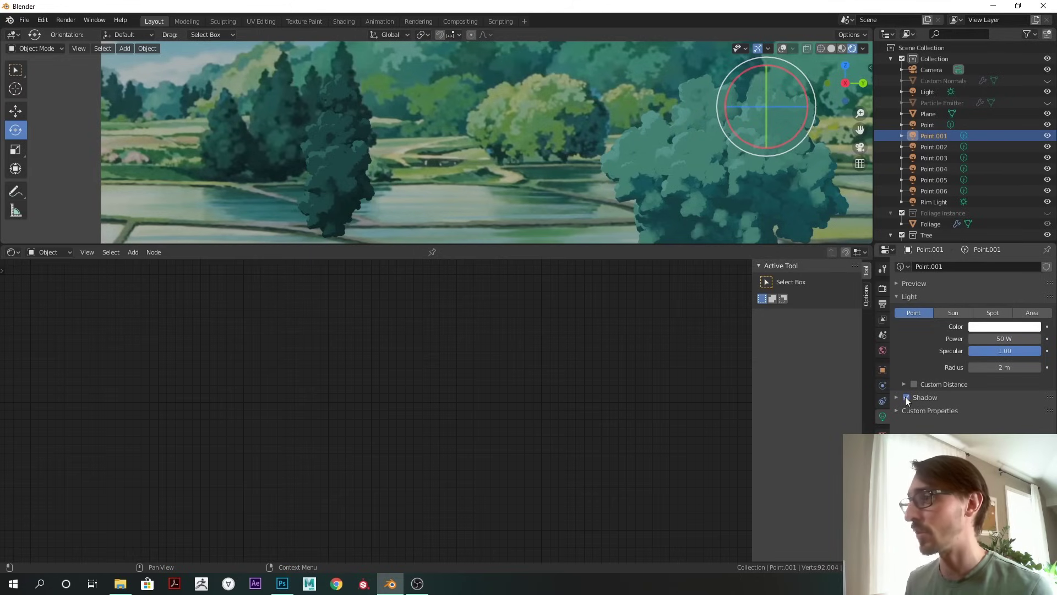
left_click(934, 146)
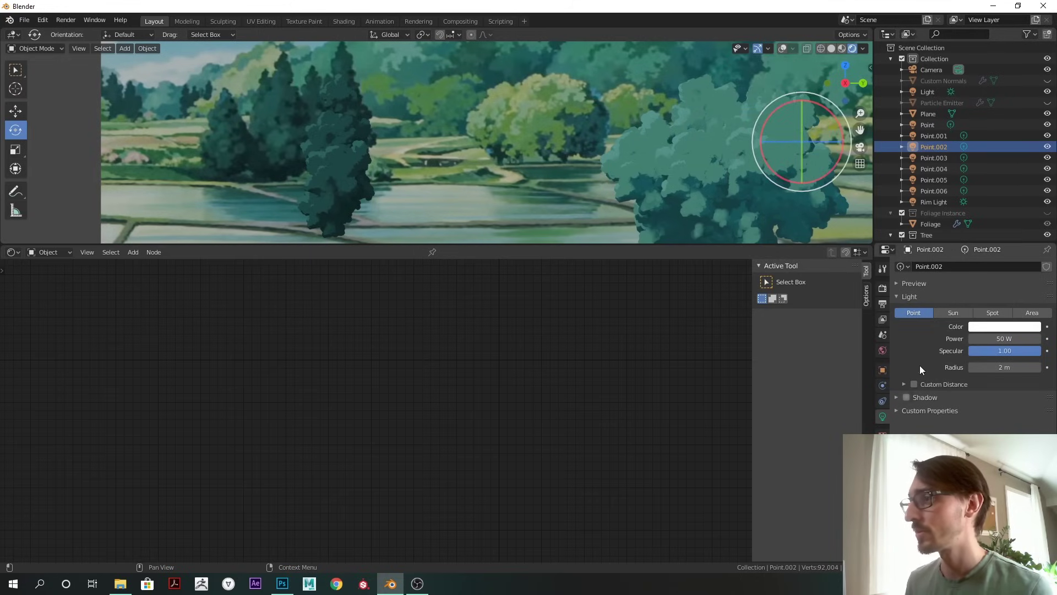
left_click(935, 157)
left_click(936, 169)
left_click(906, 397)
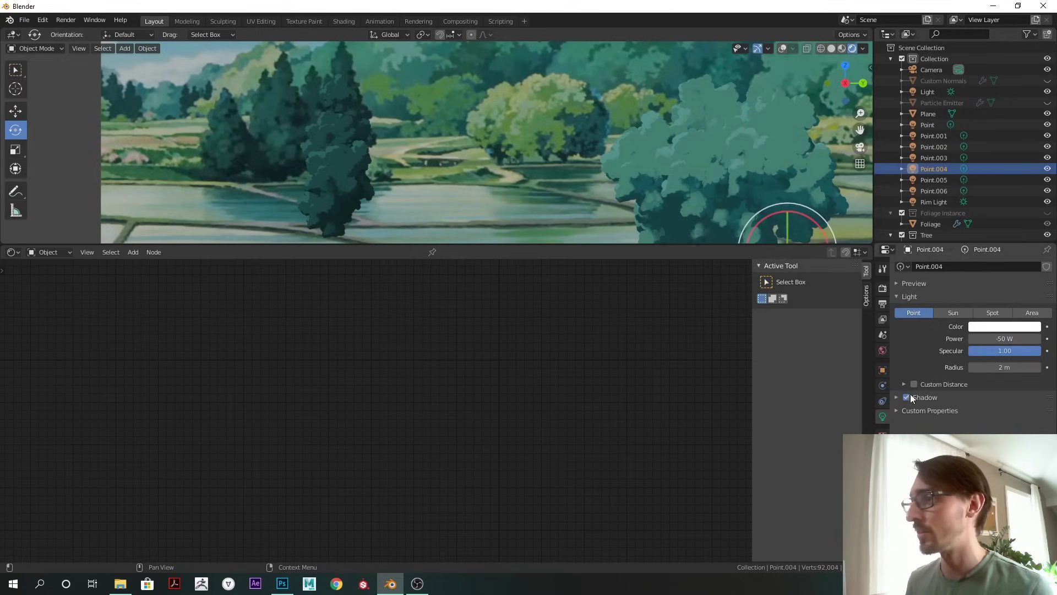
left_click(935, 179)
left_click(907, 397)
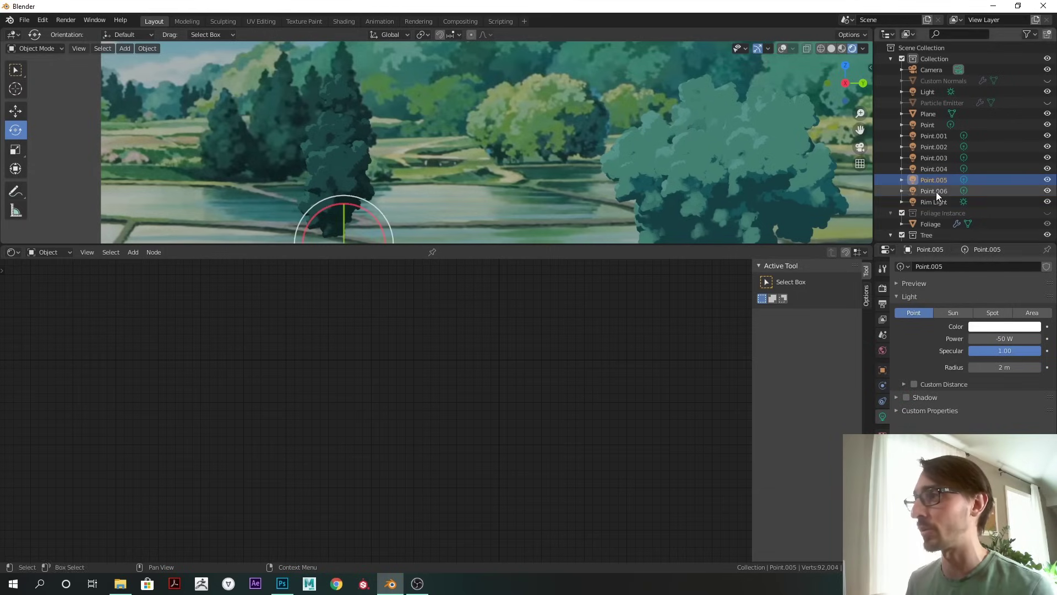
left_click(936, 191)
left_click(907, 397)
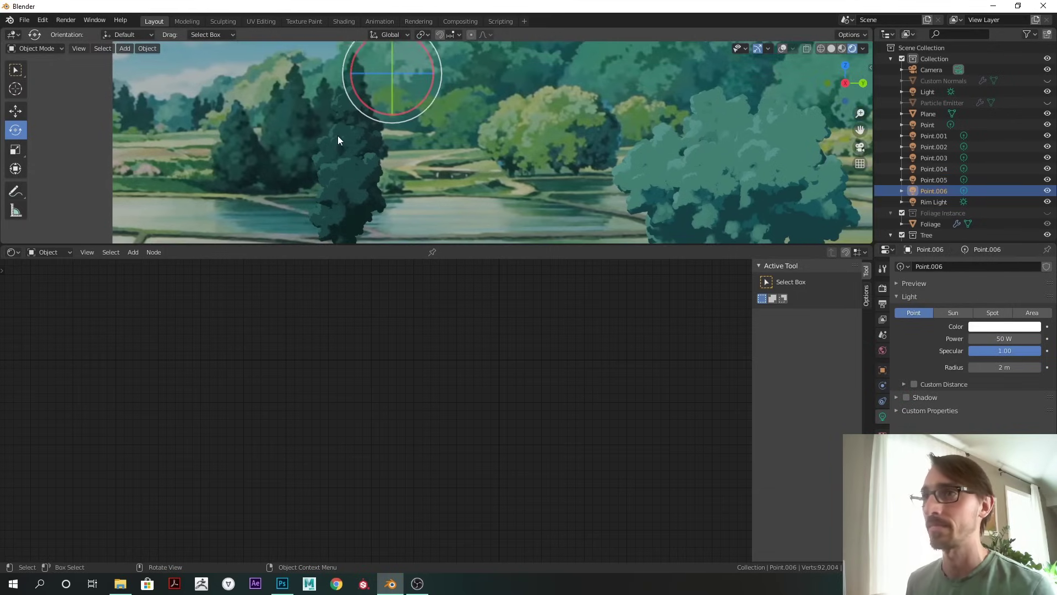
Step: Resize Foliage Instance.013 in the dark tree and move it about 0.21 m along Y and 0.18 m up
left_click(339, 135)
key("s")
left_click(389, 163)
key("g")
left_click(408, 163)
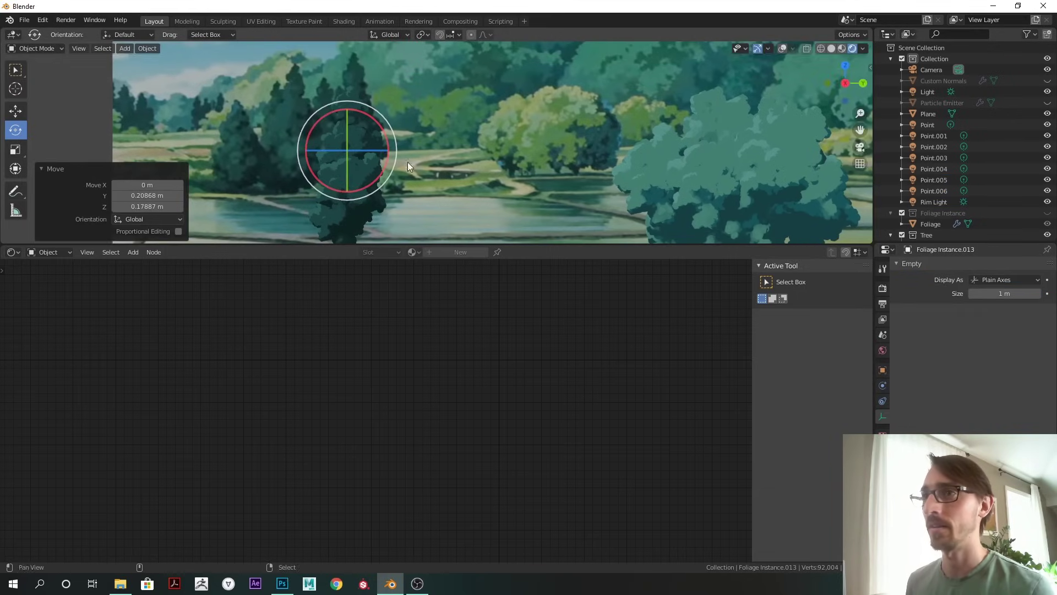
middle_click_drag(408, 163, 389, 164, "shift")
key("s")
left_click(355, 210)
Step: Resize and reposition the dark tree's lower foliage instance, finishing with a move of about 0.24 m back along Y and 0.69 m up
left_click(362, 218)
key("g")
left_click(366, 223)
key("g")
left_click(373, 223)
key("s")
left_click(391, 214)
key("g")
left_click(387, 200)
middle_click_drag(422, 171, 436, 154, "shift")
scroll(436, 153, "down", 1)
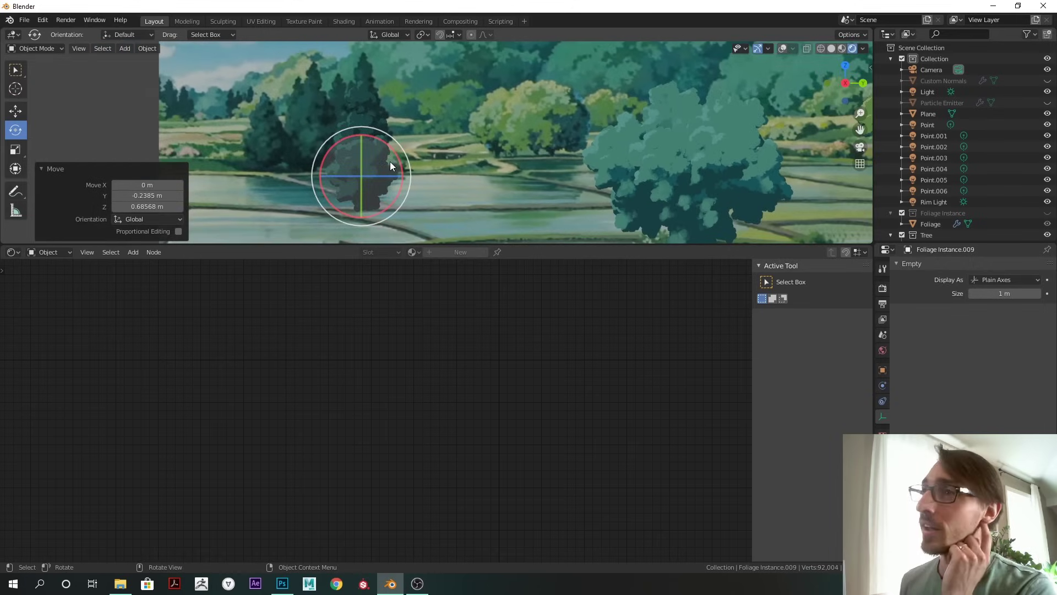
Step: Stretch Foliage Instance.009 along the X axis to about twice its depth
middle_click_drag(490, 151, 596, 139)
key("KP_0")
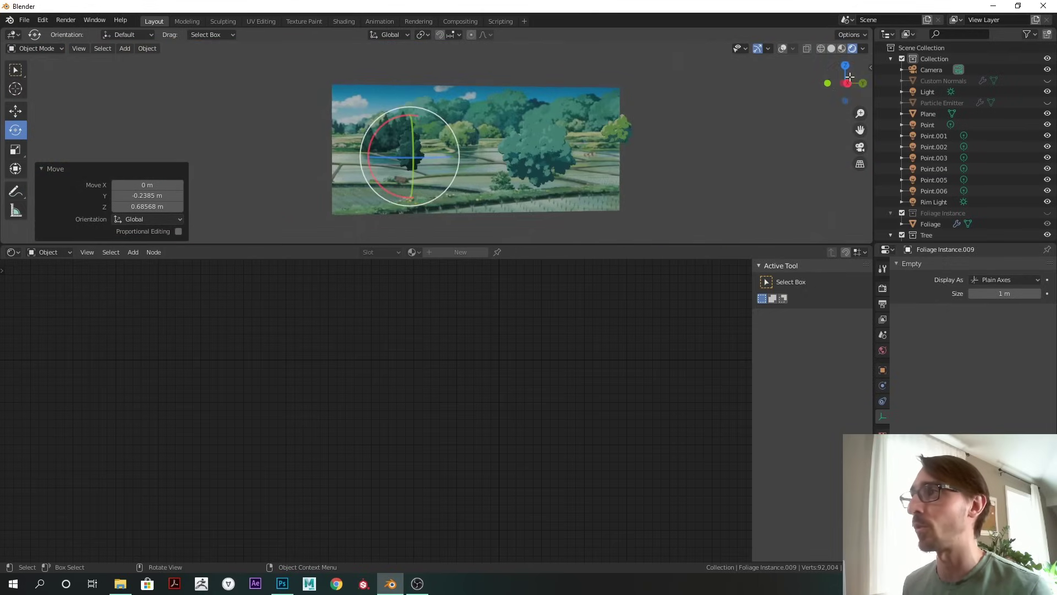
middle_click_drag(440, 133, 558, 78)
left_click_drag(547, 66, 602, 134)
key("s")
key("x")
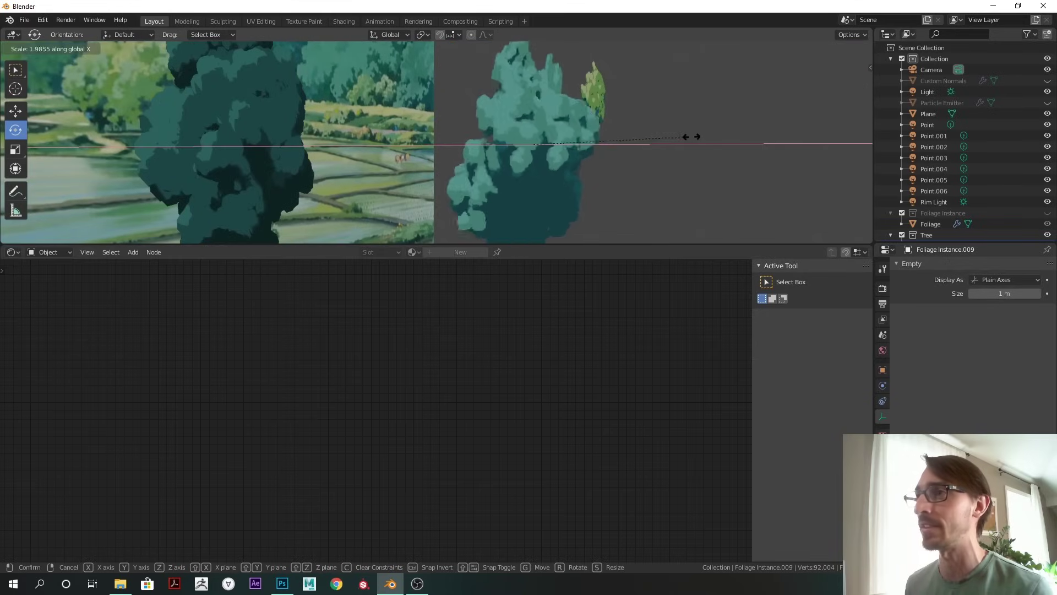
left_click(671, 163)
Step: Reposition two of the dark tree's foliage instances in the side view to even out its depth
left_click_drag(671, 163, 546, 130, "alt")
left_click(545, 131)
key("g")
left_click(531, 146)
left_click(475, 133)
key("g")
left_click(471, 156)
mouse_move(470, 158)
left_mouse_down("ctrl+alt")
mouse_move(462, 165)
mouse_move(512, 154)
mouse_move(430, 166)
mouse_move(522, 198)
mouse_move(494, 158)
mouse_move(460, 159)
mouse_move(508, 134)
mouse_move(474, 137)
left_mouse_up("ctrl+alt")
Step: Stretch Foliage Instance.010 along the X axis by a factor of about 1.15 and rotate it
left_click(475, 138)
key("s")
key("x")
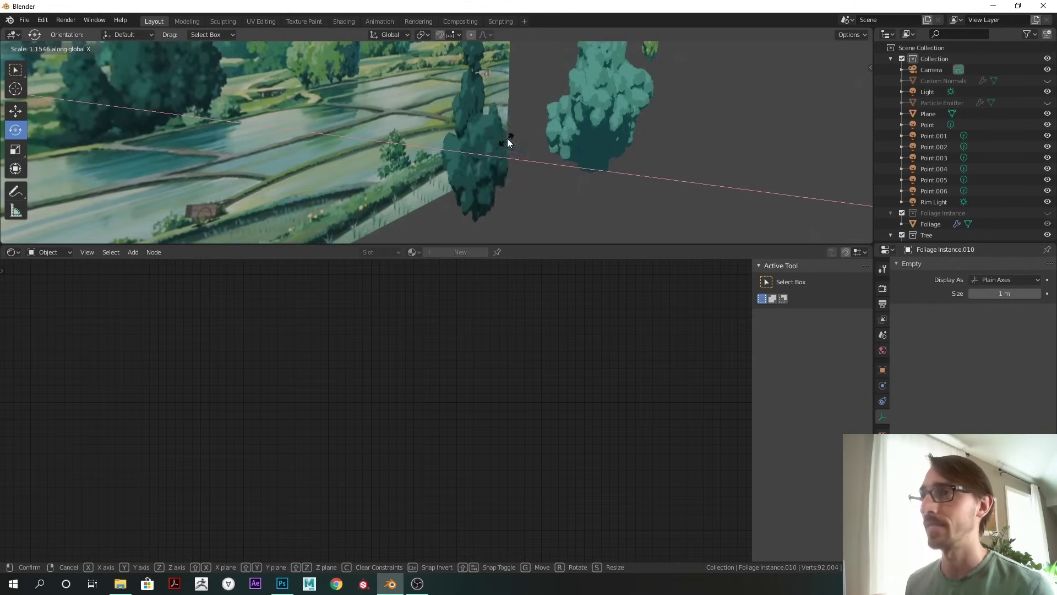
left_click(506, 140)
key("KP_Decimal")
key("r")
left_click(551, 188)
Step: Resize Foliage Instance.010 and reposition it, finishing with a move of about 0.37 m back along X and 0.44 m back along Y
middle_click_drag(550, 187, 524, 139)
key("s")
left_click(503, 157)
key("g")
left_click(507, 145)
key("g")
left_click(541, 141)
Step: Show the viewport overlays, select the dark tree's foliage instances from the right view, and move the tree clear of the painted conifers
key("KP_0")
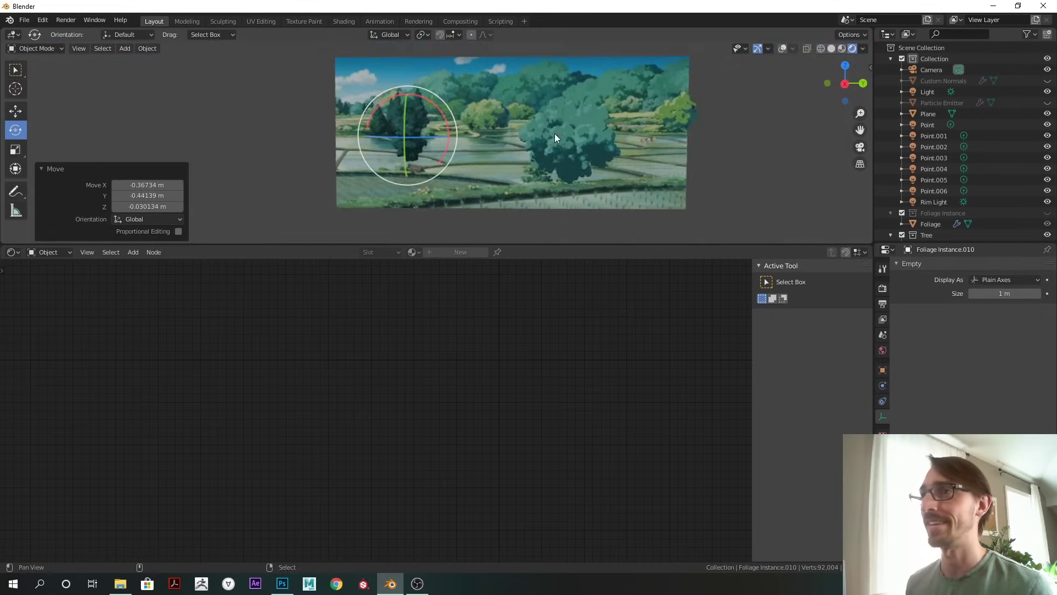
scroll(582, 137, "up", 1)
middle_click_drag(583, 137, 556, 146, "shift")
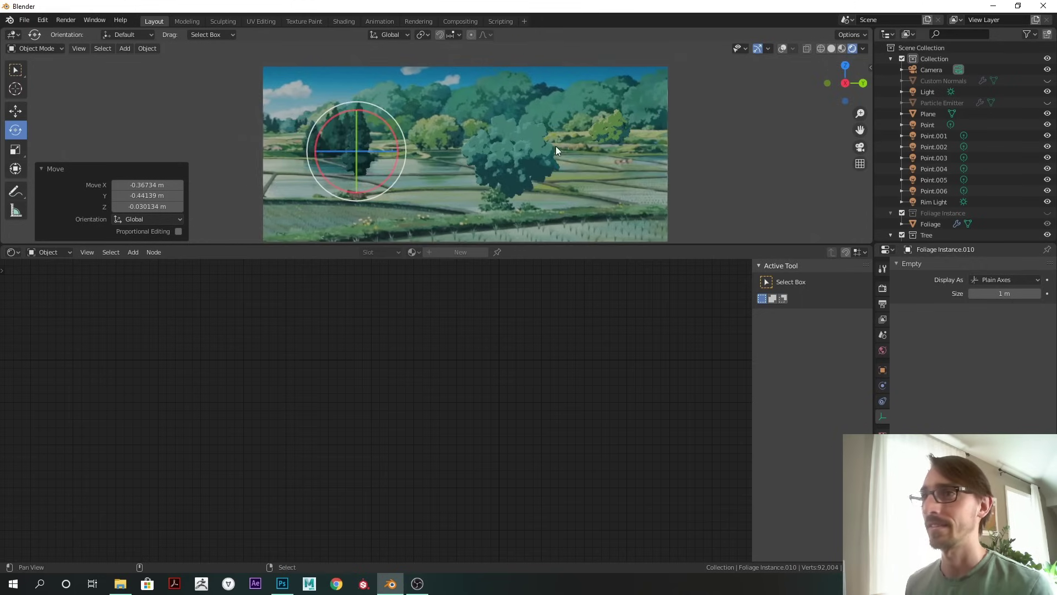
scroll(556, 147, "up", 3)
left_click(585, 160)
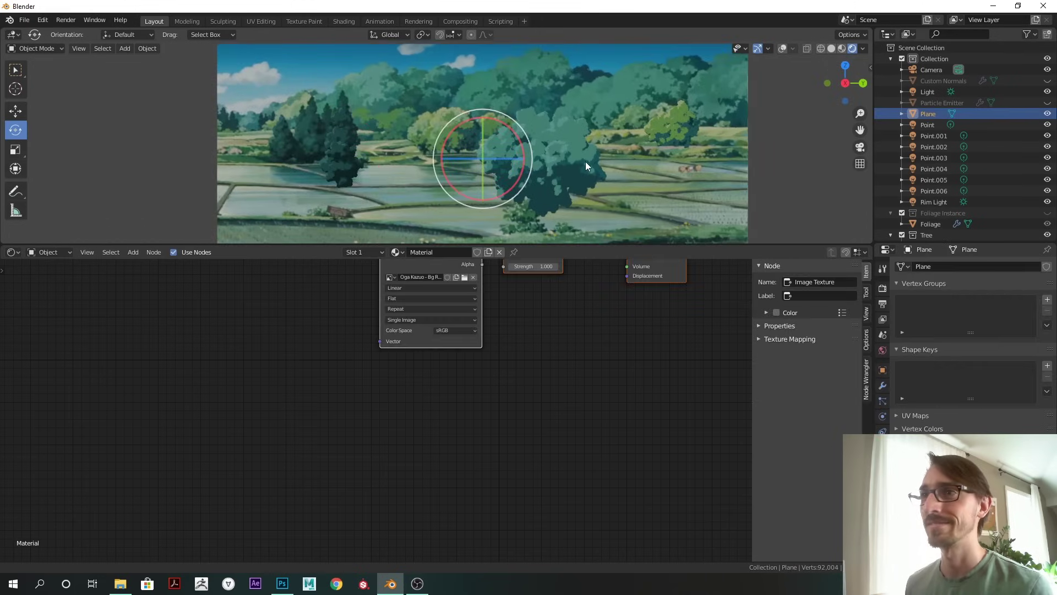
scroll(582, 153, "up", 1)
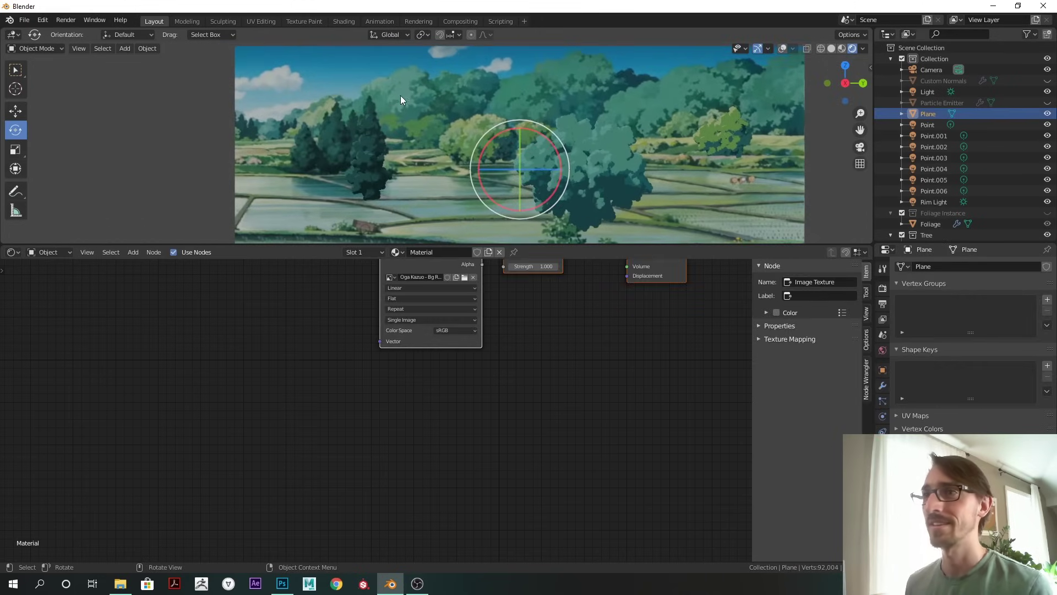
key("g")
left_click(350, 187)
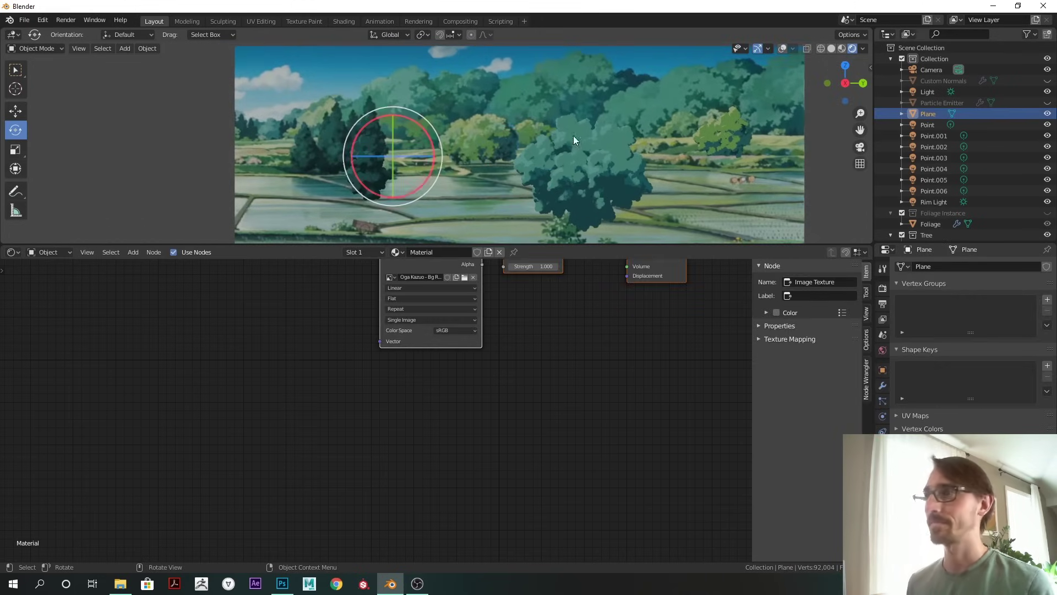
key("shift+alt+z")
left_click_drag(372, 175, 371, 176)
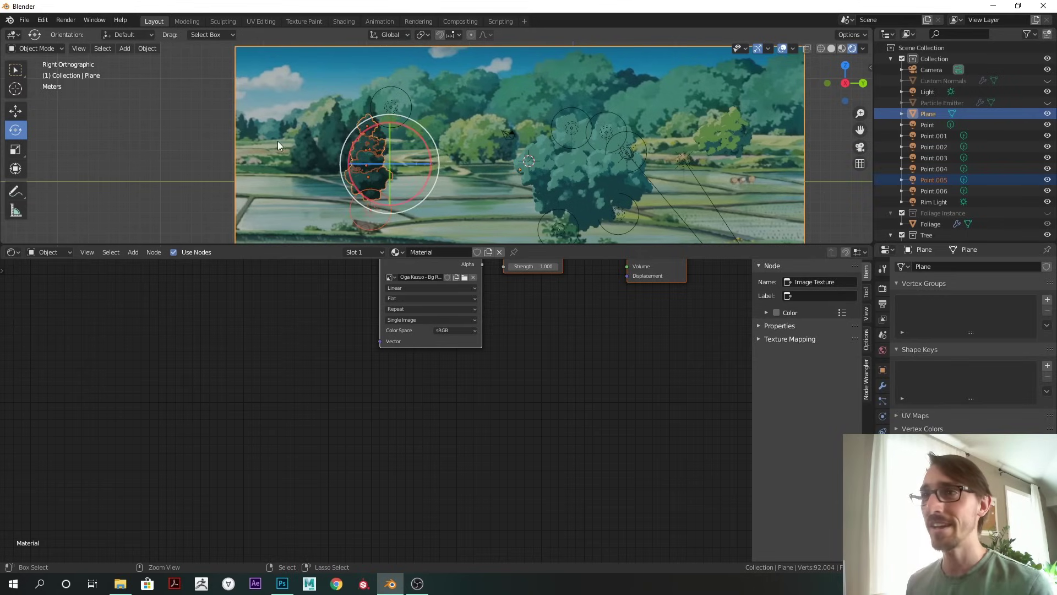
left_click_drag(358, 179, 413, 136)
left_click(198, 145)
middle_click_drag(500, 147, 445, 130, "shift")
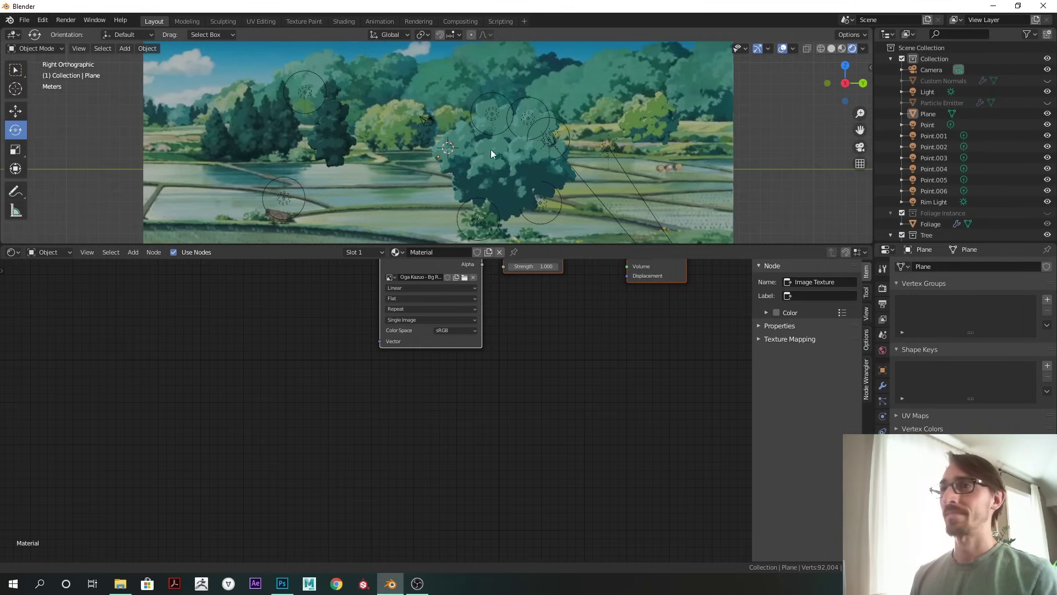
middle_click_drag(491, 150, 501, 144, "shift")
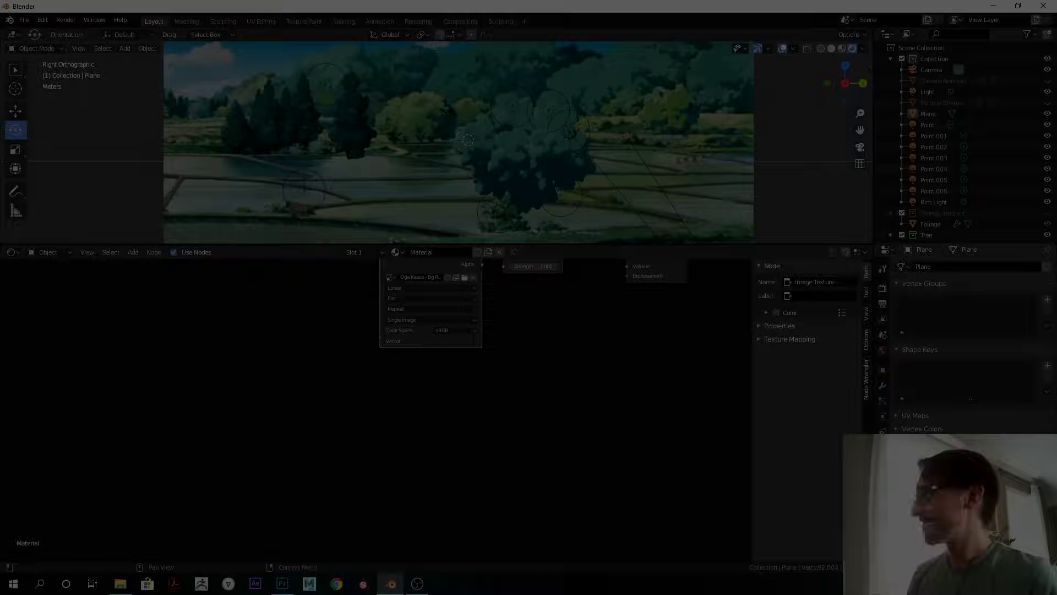